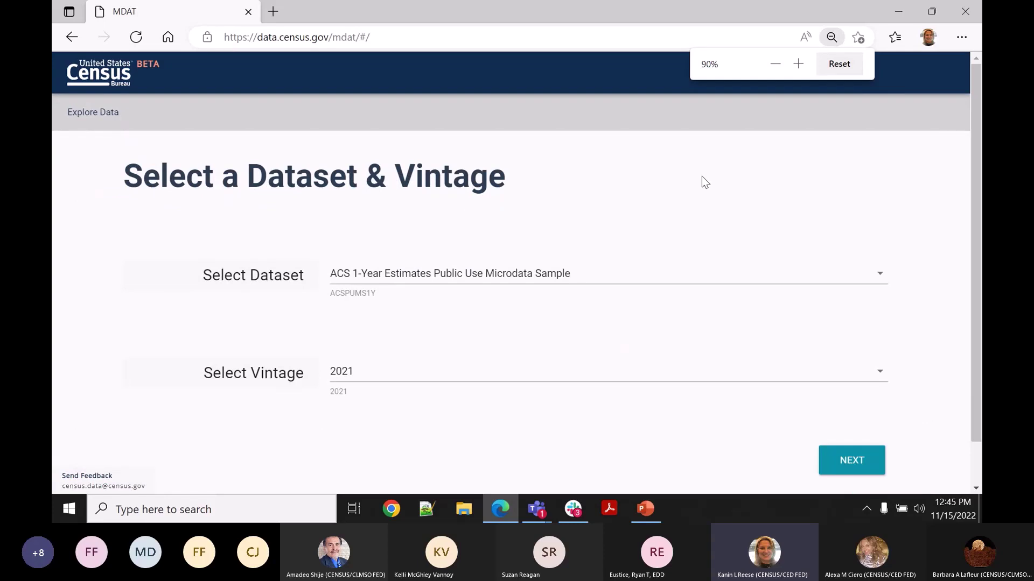
Select CPS Annual Social and Economic (March) Supplement as the dataset
key("ctrl+minus")
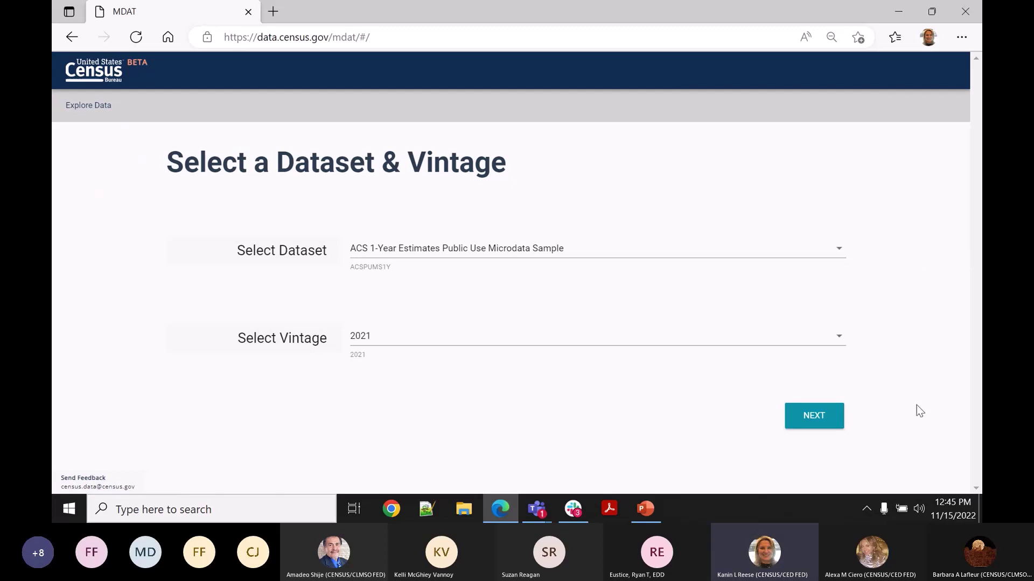
left_click(838, 255)
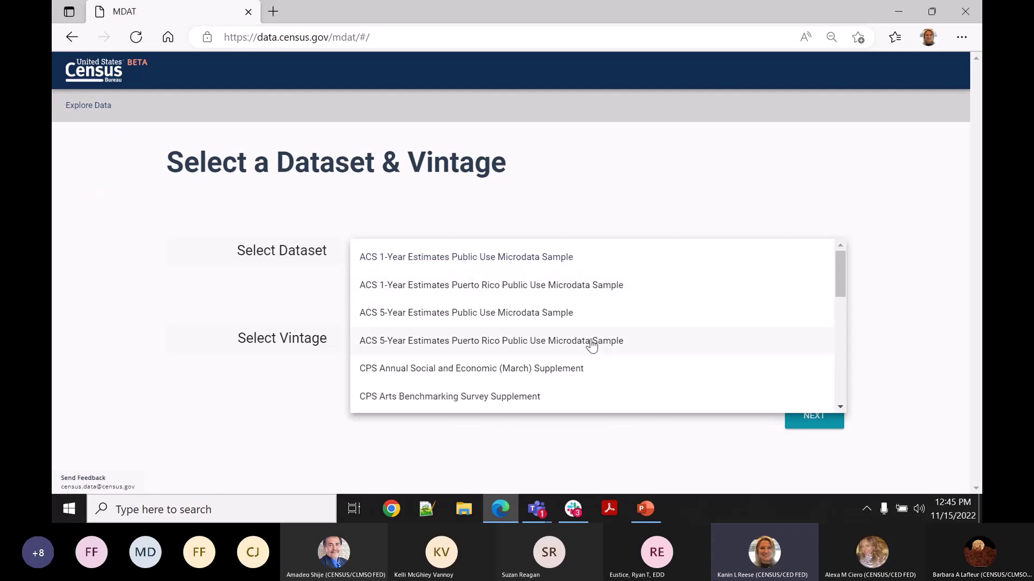
left_click_drag(839, 275, 840, 302)
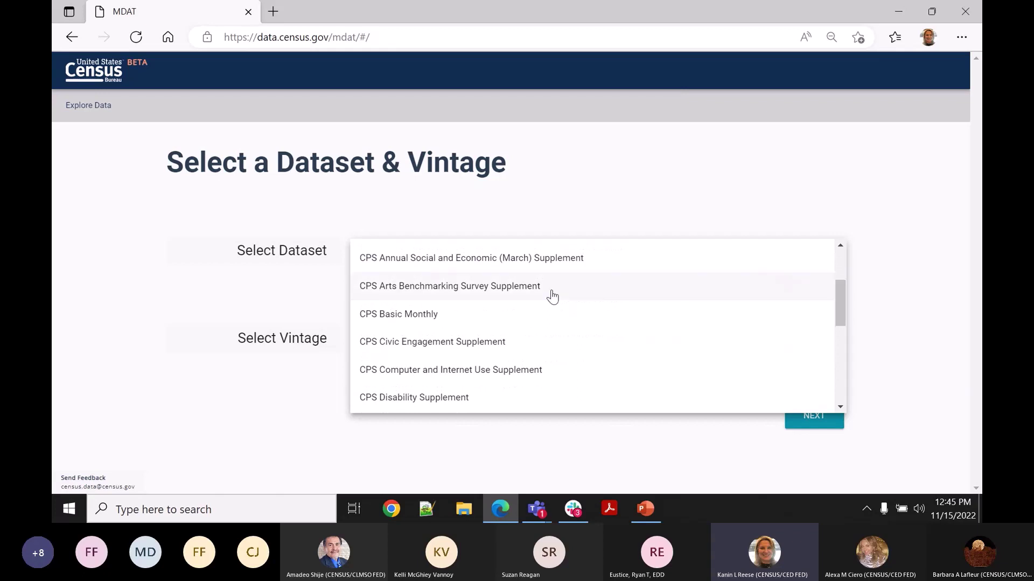
left_click(587, 265)
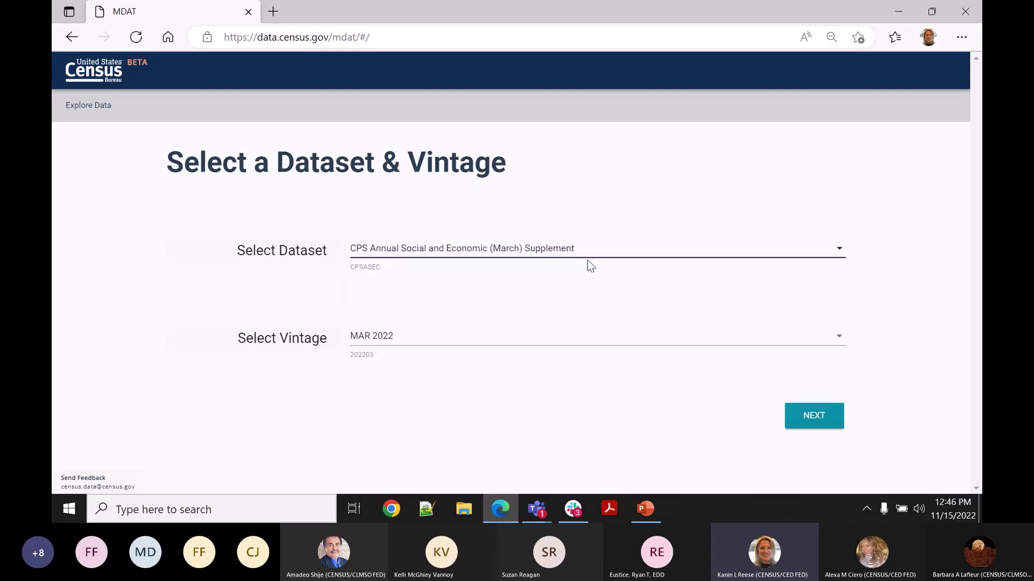
Review the available vintages, choose MAR 2022 and proceed to the variable selection
left_click(837, 343)
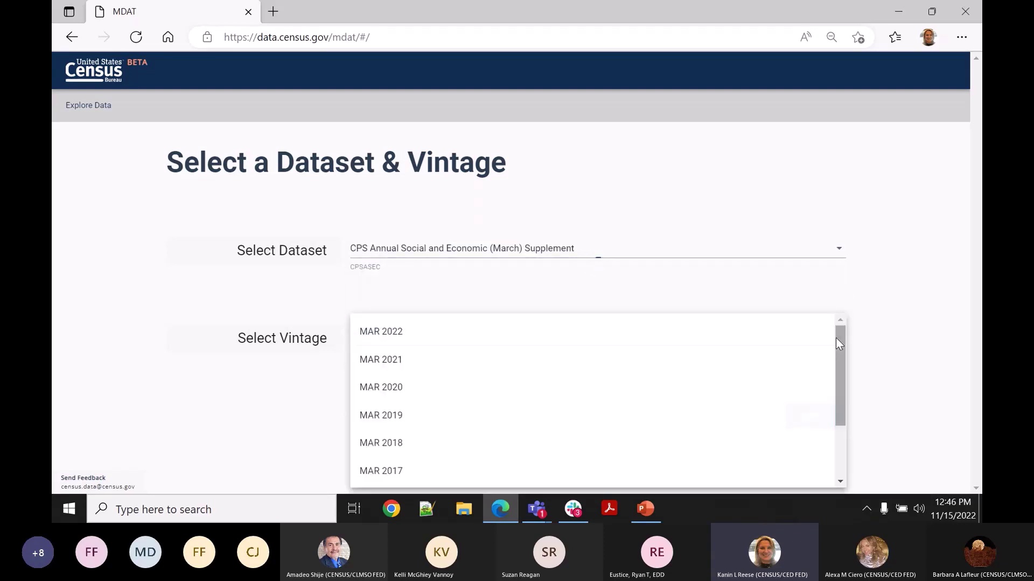
left_click_drag(842, 345, 845, 428)
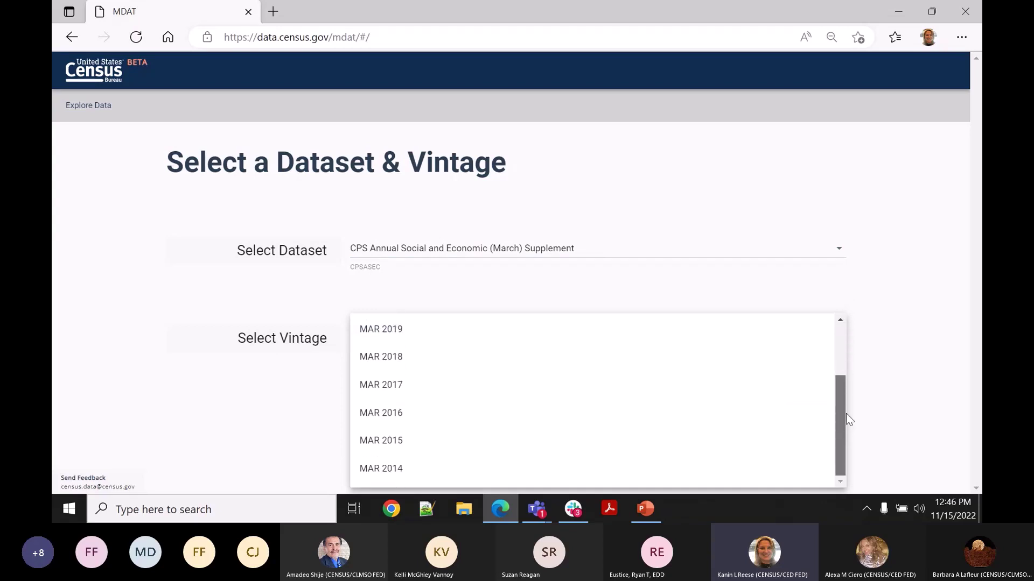
left_click_drag(845, 400, 842, 327)
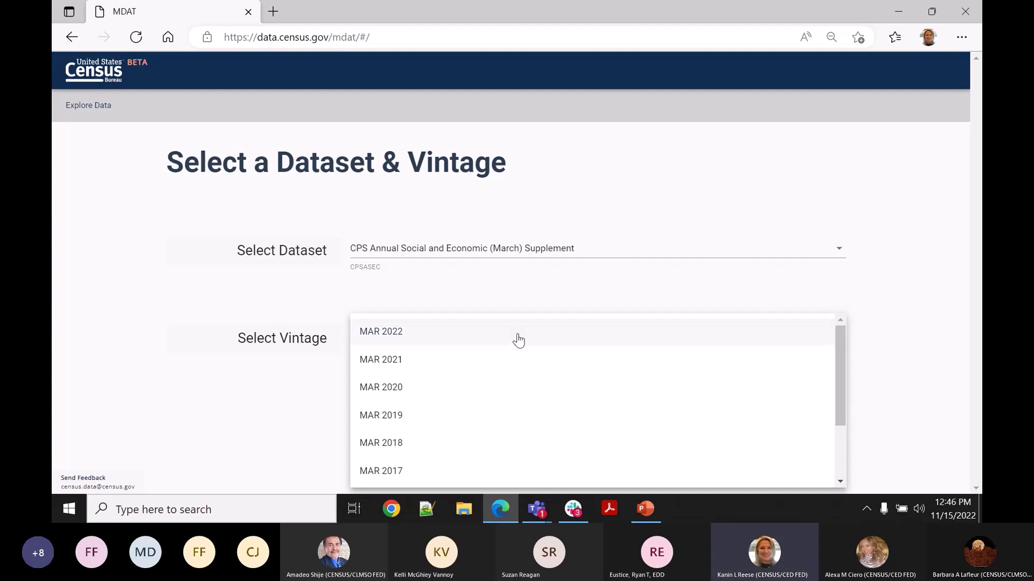
left_click(519, 340)
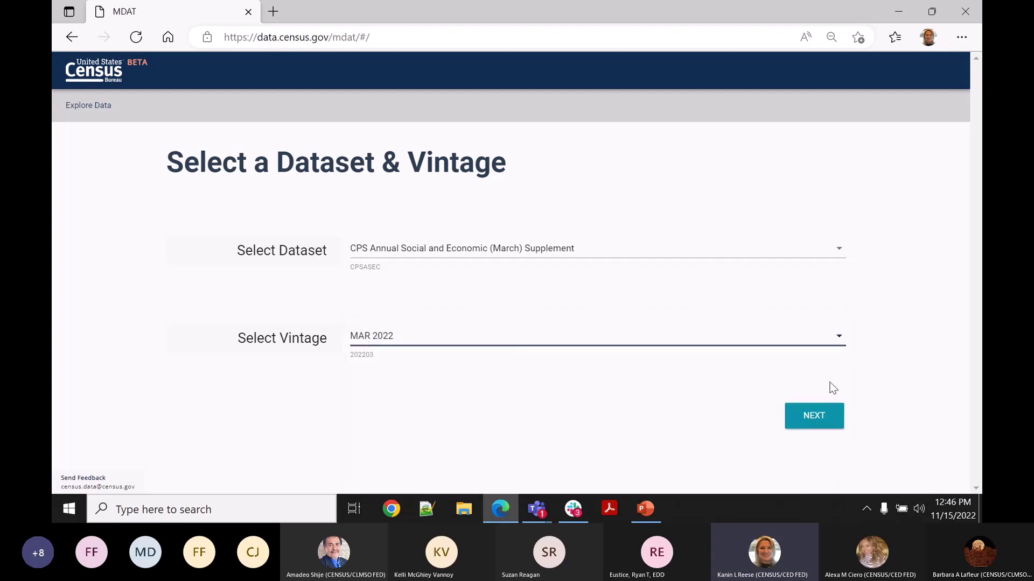
left_click(808, 415)
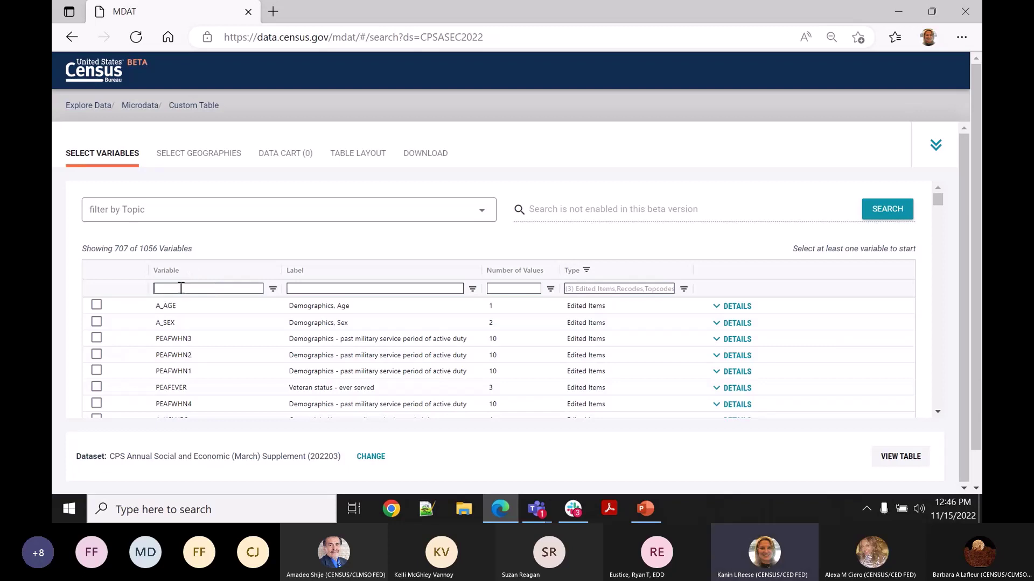
Filter the variables by the name ptotval, review the details of PTOTVAL and add it to the data cart, then clear the filter
type("ptotV")
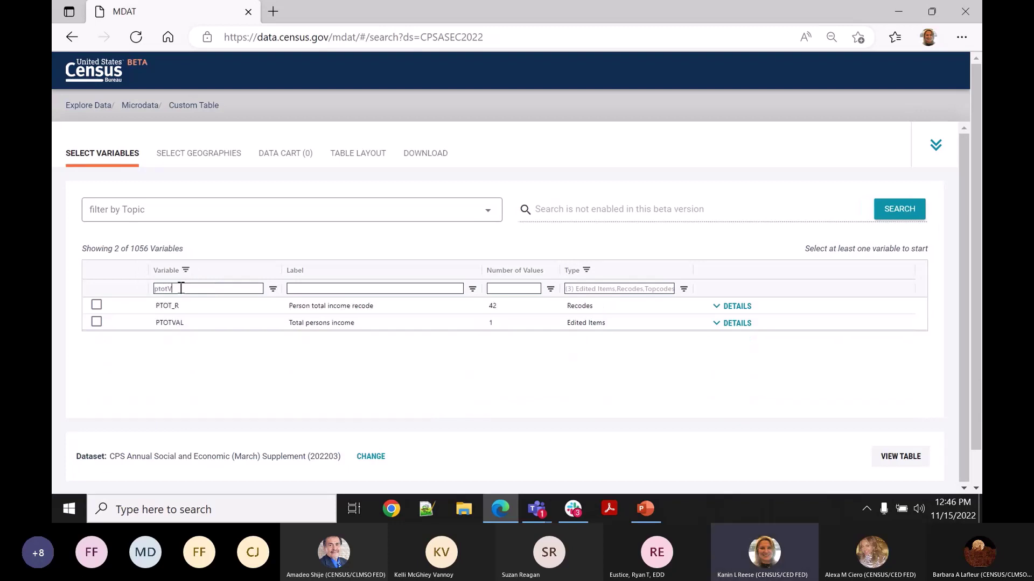
type("al")
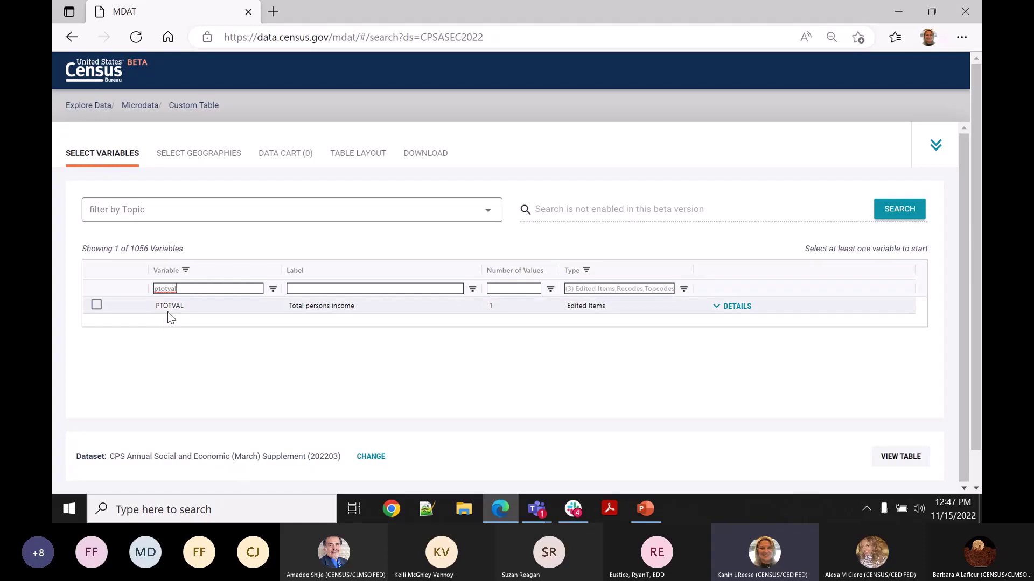
left_click(720, 312)
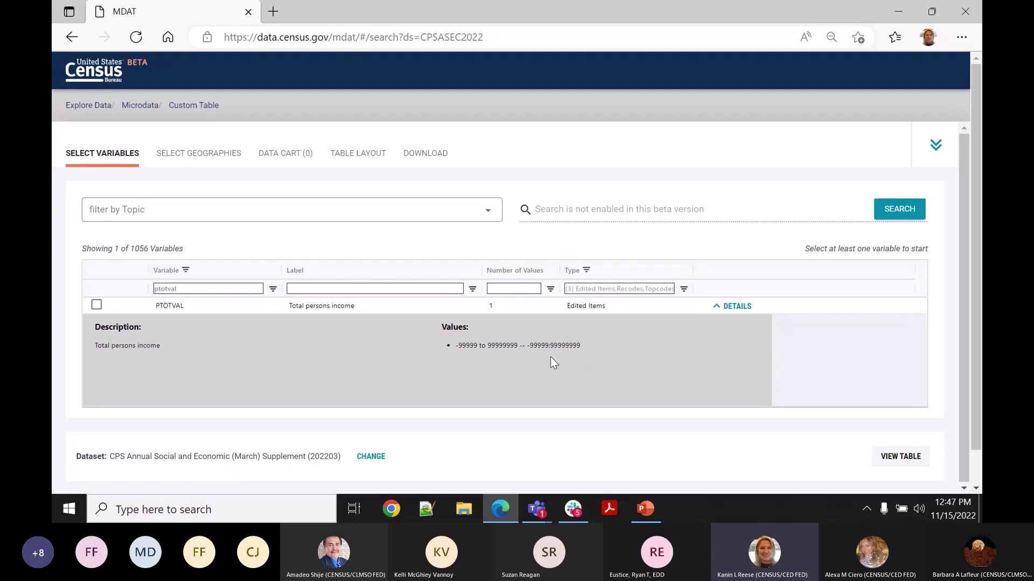
left_click(97, 305)
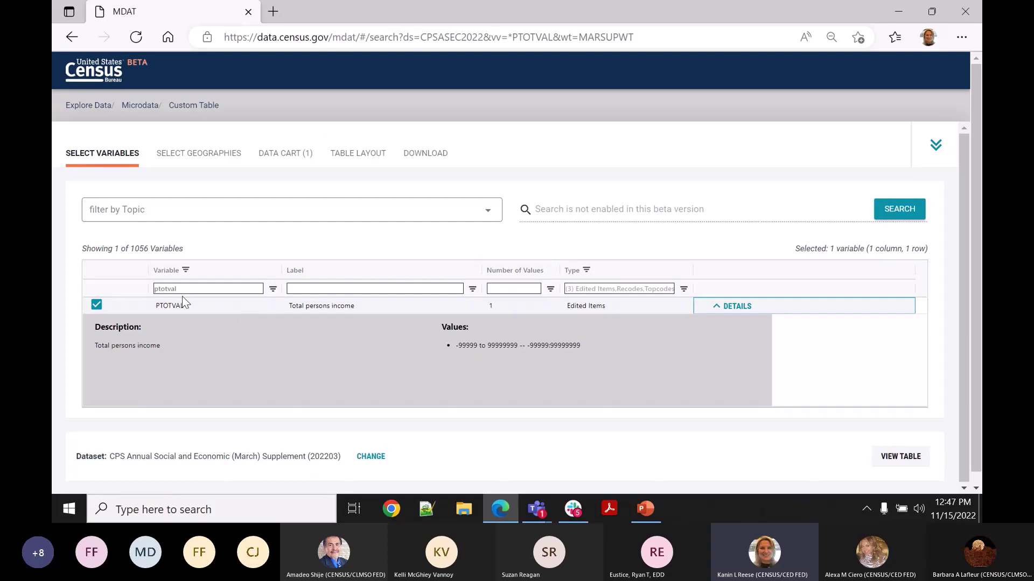
left_click_drag(186, 291, 115, 292)
key("BackSpace")
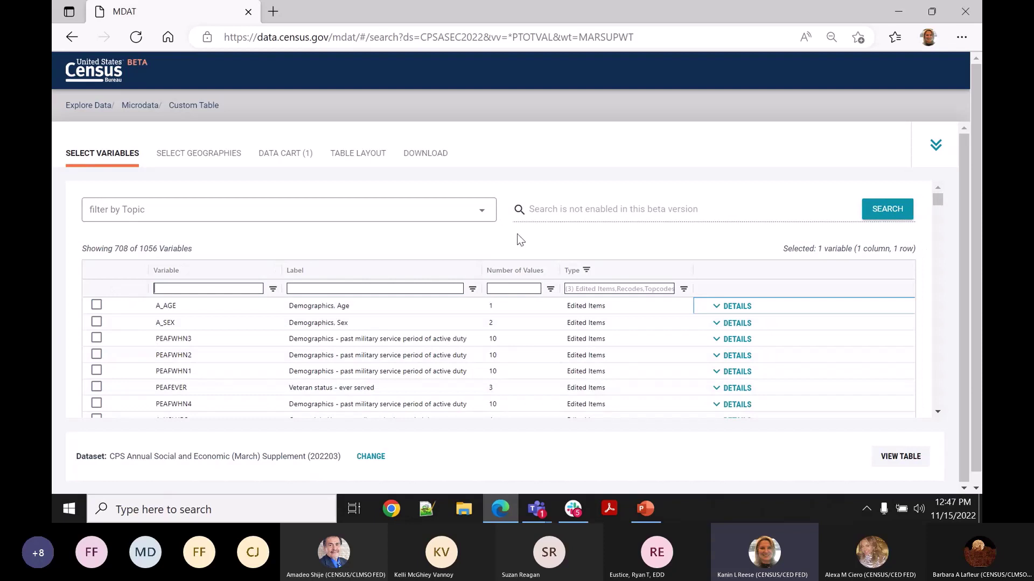
Filter the variables by the topic Educational Attainment, review the values of A_HGA and add it to the data cart
left_click(483, 213)
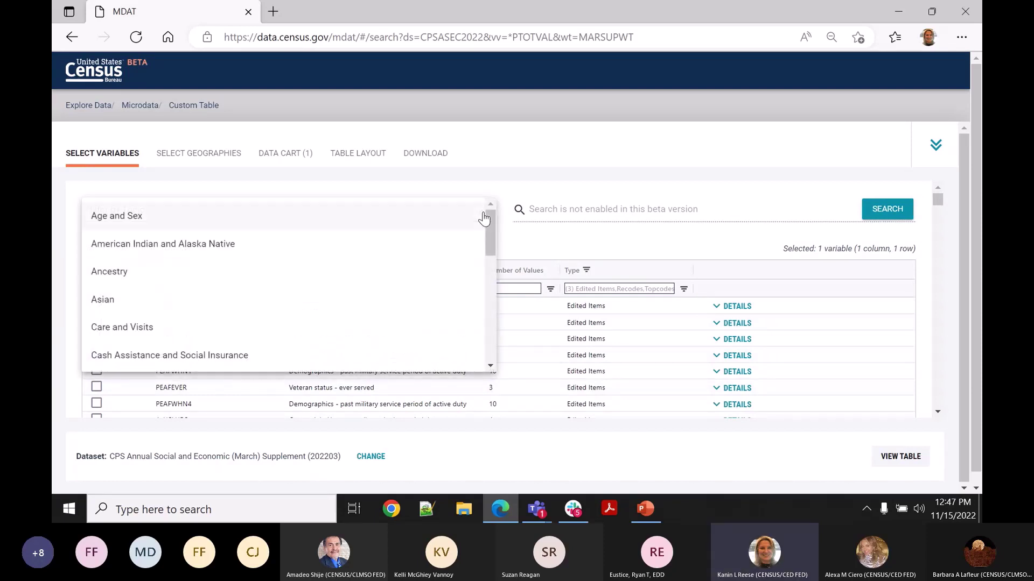
left_click_drag(489, 223, 502, 309)
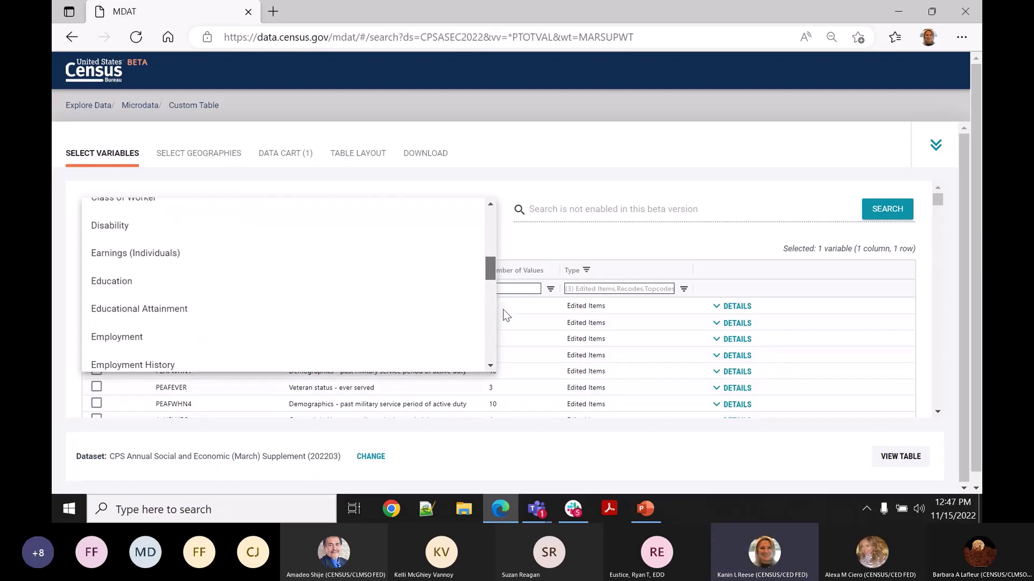
left_click(267, 318)
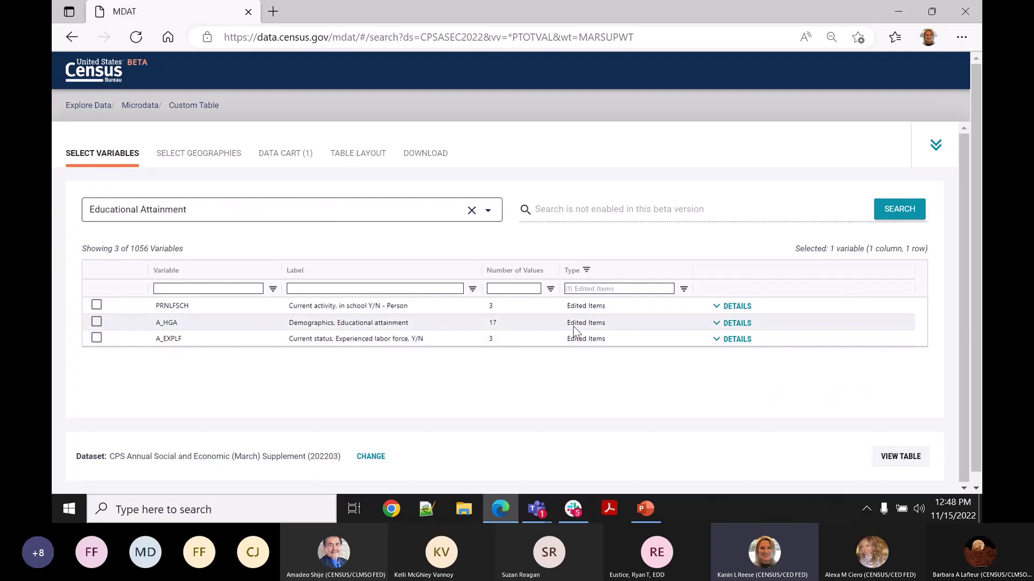
left_click(716, 329)
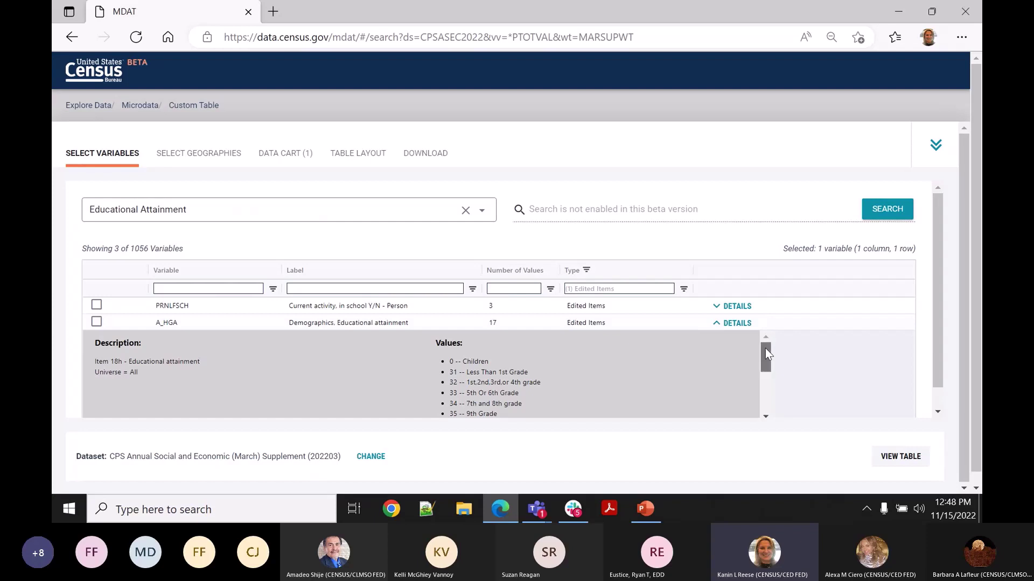
left_click_drag(766, 354, 767, 362)
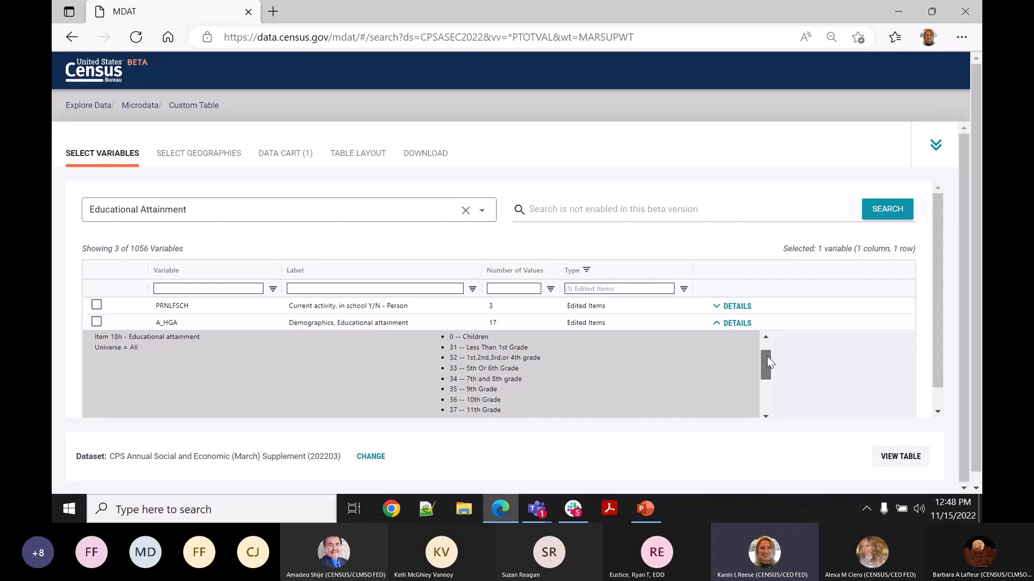
left_click_drag(767, 362, 756, 344)
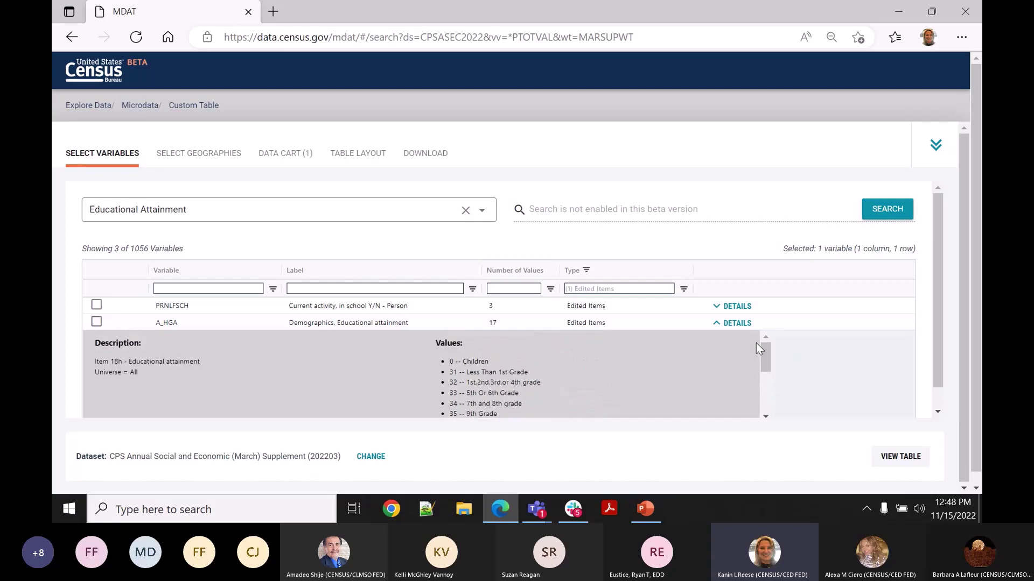
left_click(97, 322)
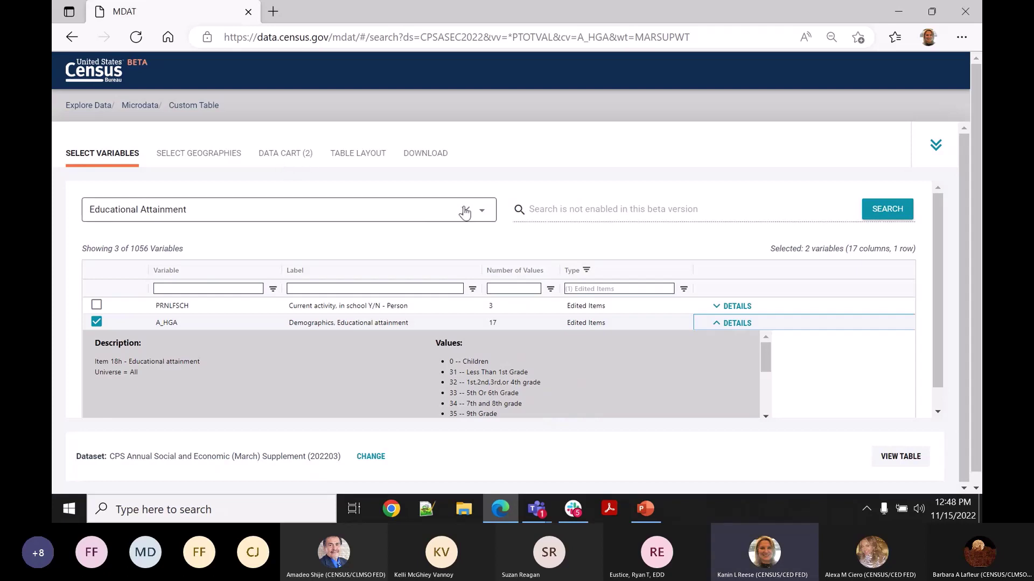
Filter the variables by the topic Age and Sex, review the details of A_AGE and add it to the data cart
left_click(194, 161)
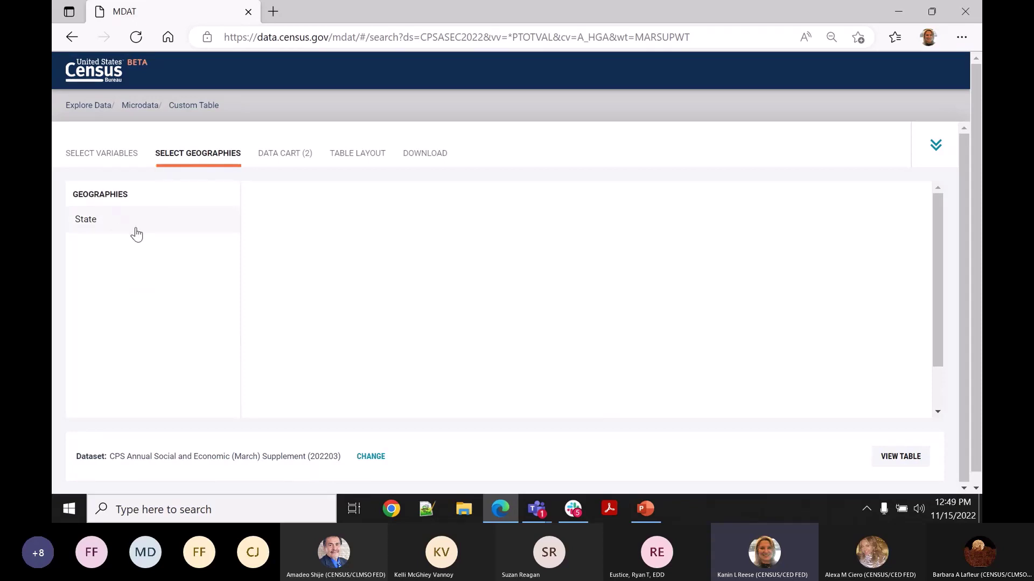
left_click(284, 157)
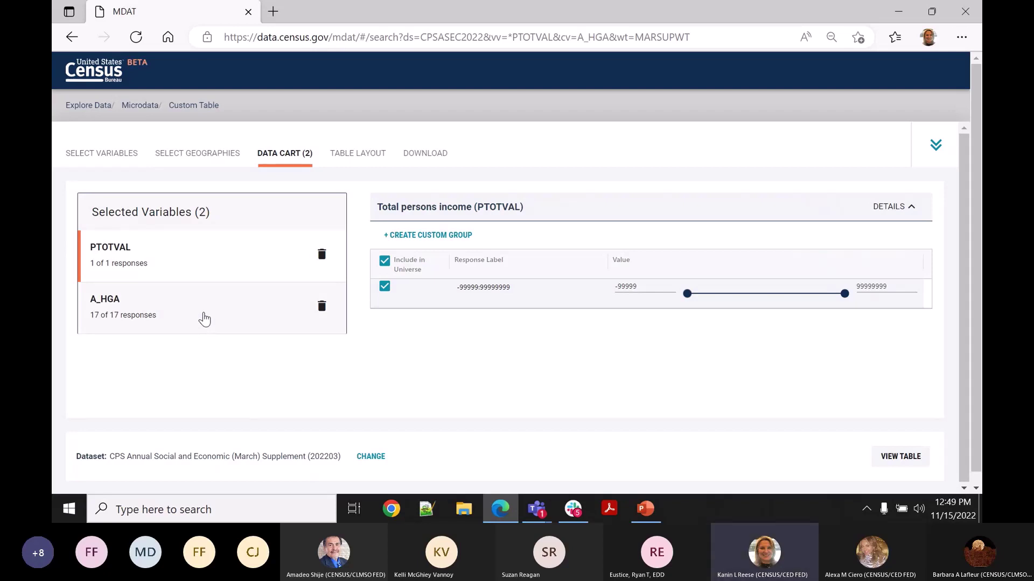
left_click(123, 154)
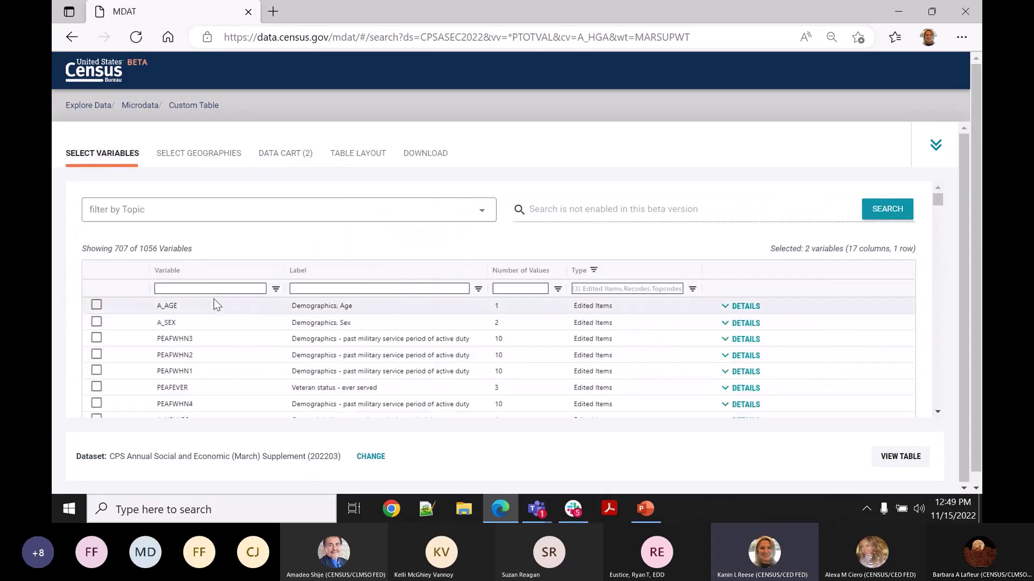
left_click(346, 208)
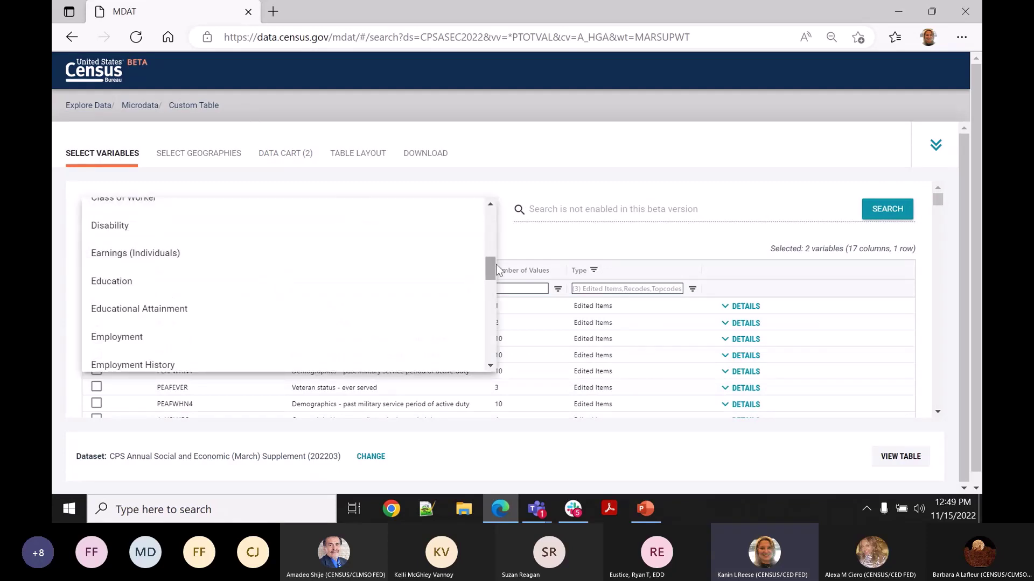
left_click_drag(493, 264, 492, 208)
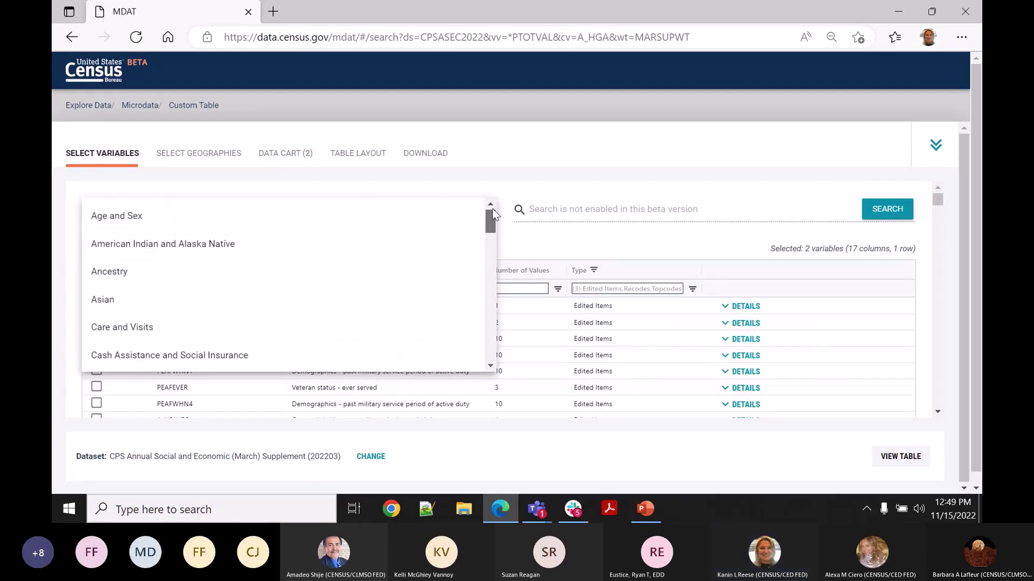
left_click(352, 217)
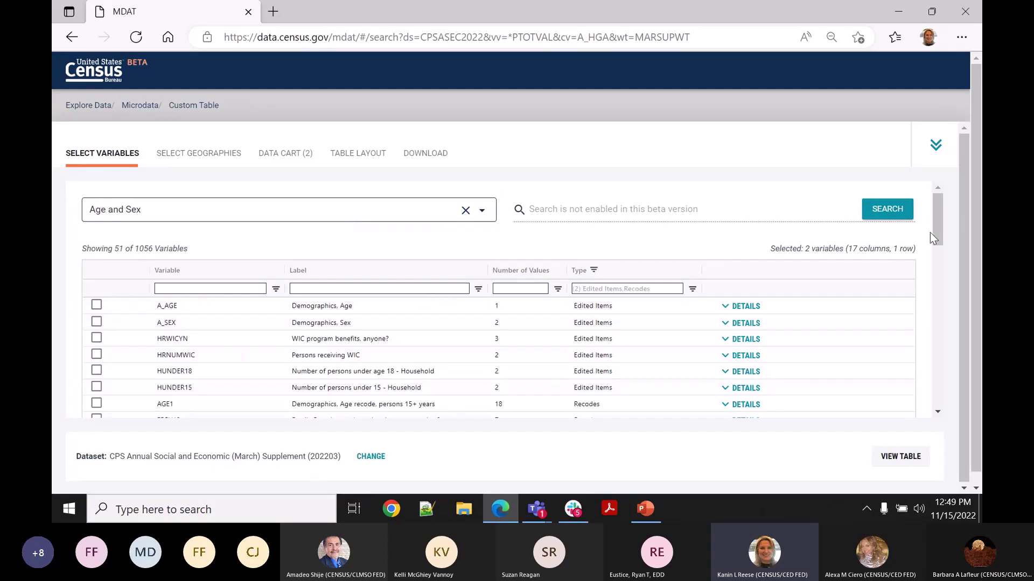
mouse_move(935, 234)
left_mouse_down()
mouse_move(935, 282)
mouse_move(929, 232)
left_mouse_up()
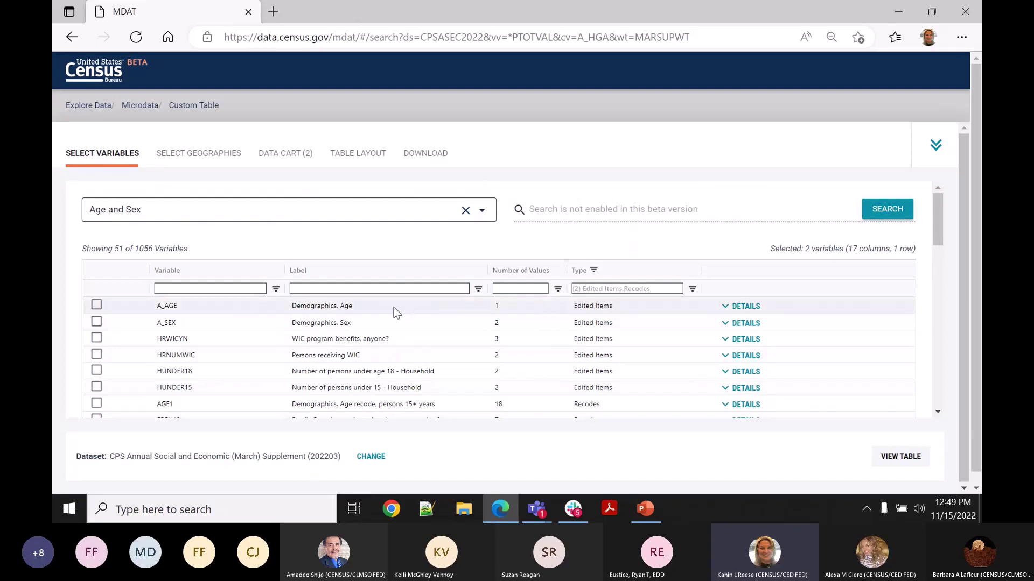
left_click(739, 310)
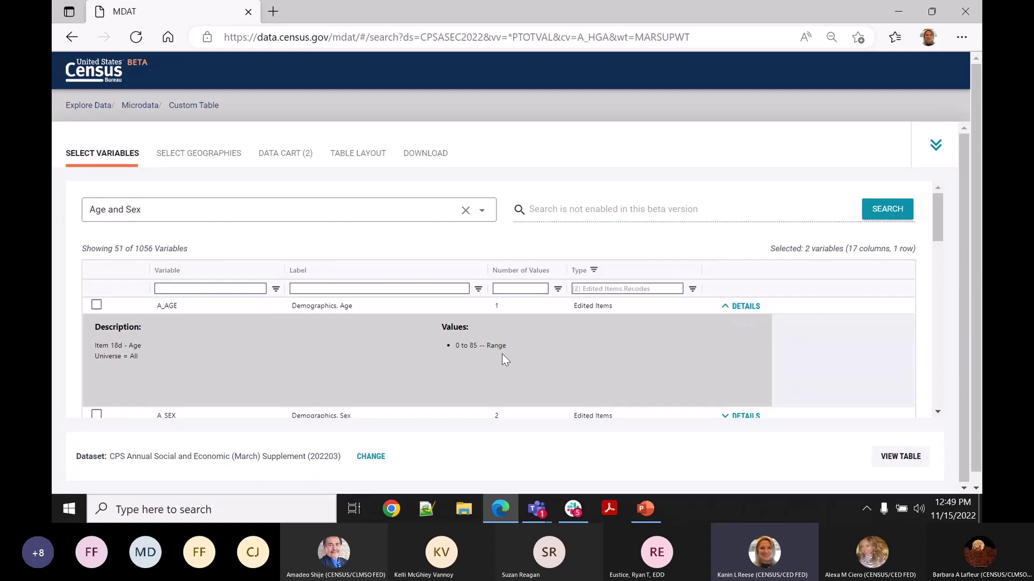
left_click(96, 305)
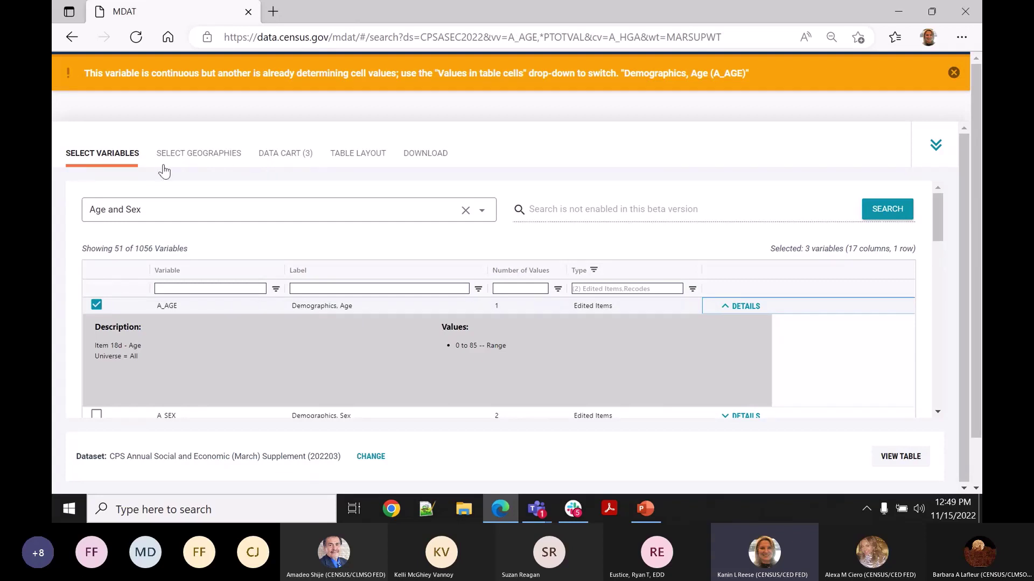
Glance at the geography selection, open the data cart and start a custom group for A_AGE covering values 0 to 17
left_click(189, 155)
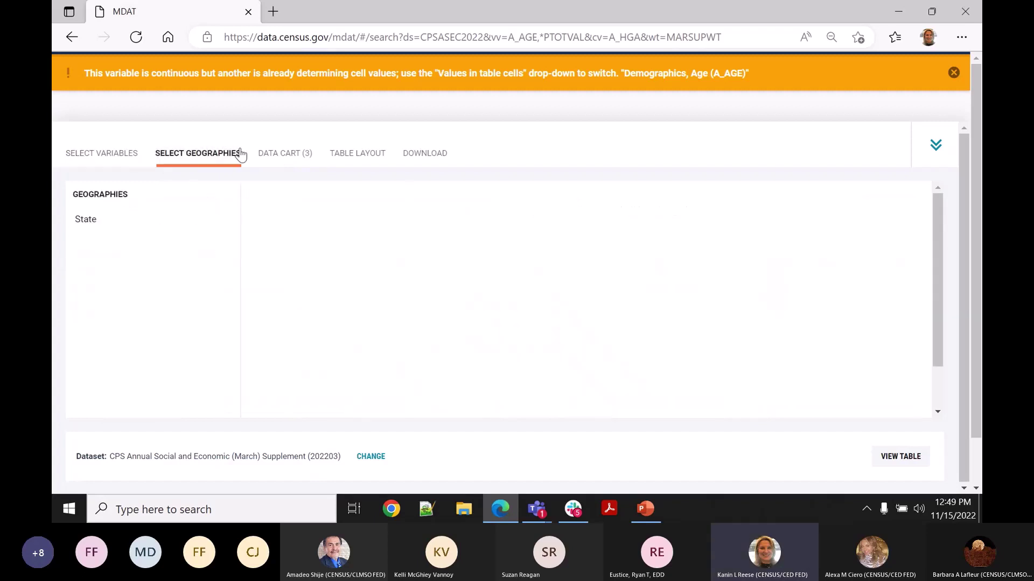
left_click(294, 159)
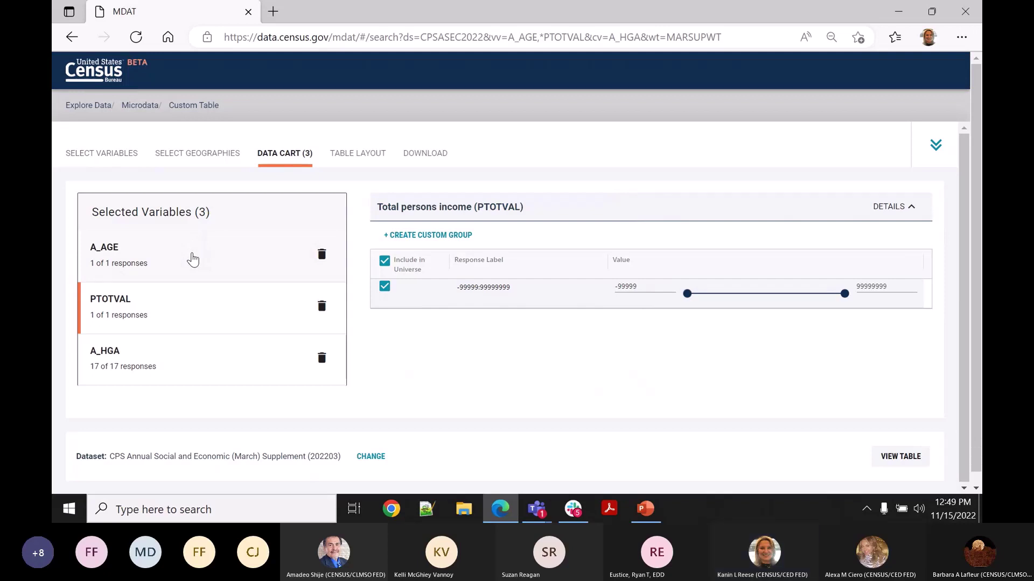
left_click(192, 260)
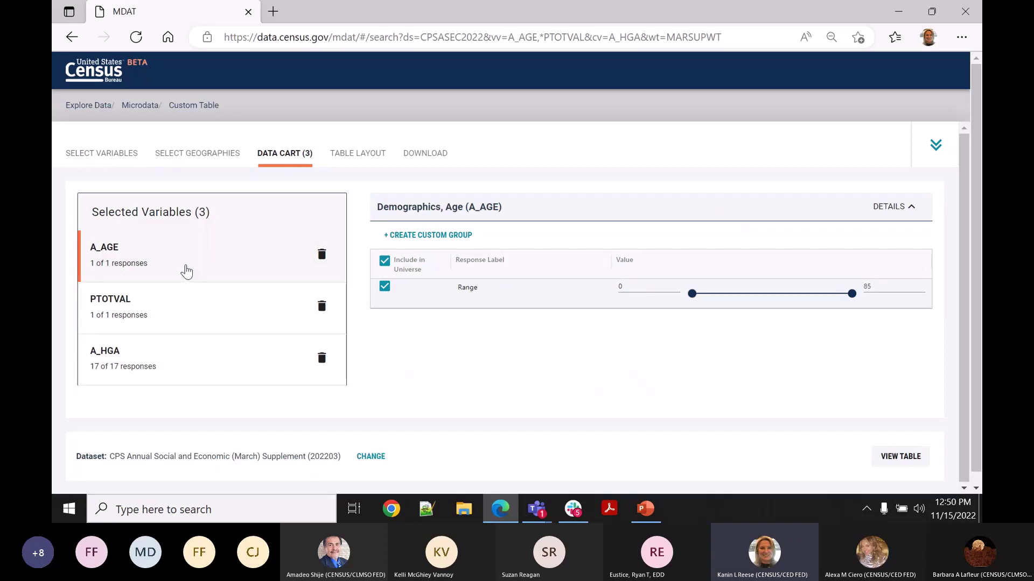
left_click(436, 236)
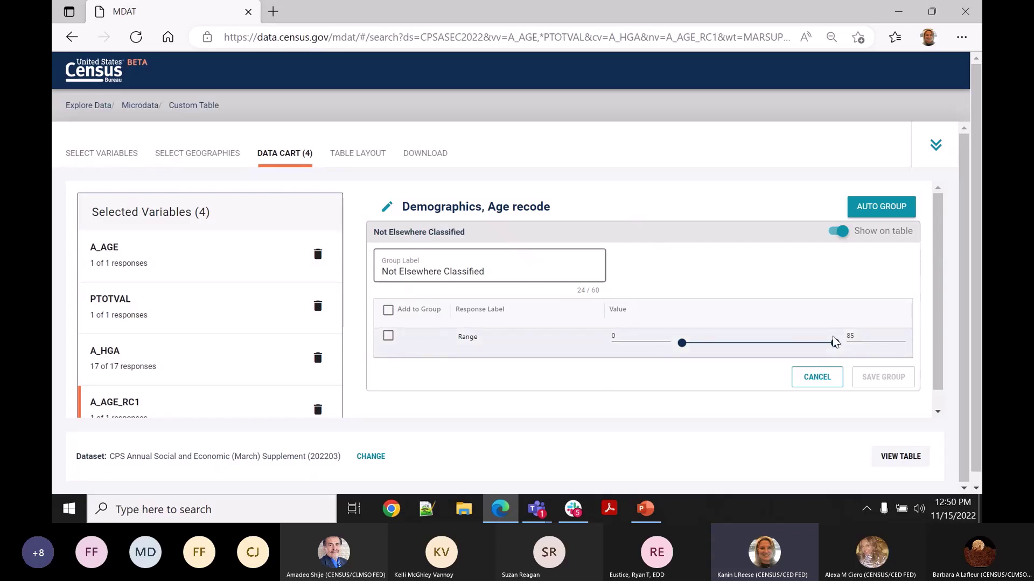
left_click_drag(835, 344, 714, 348)
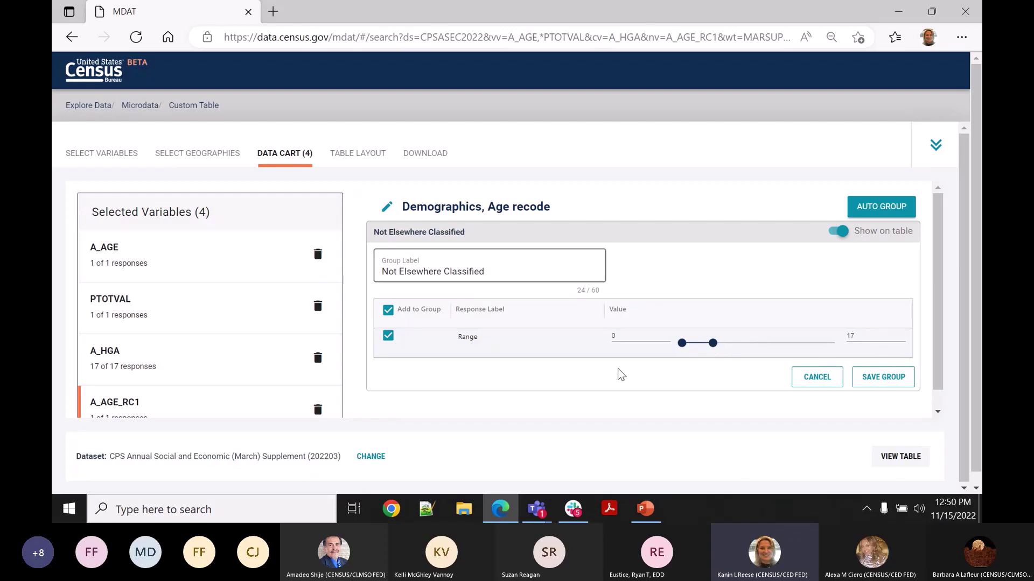
Label the 0 to 17 age group "Under 18" and save it
triple_click(501, 274)
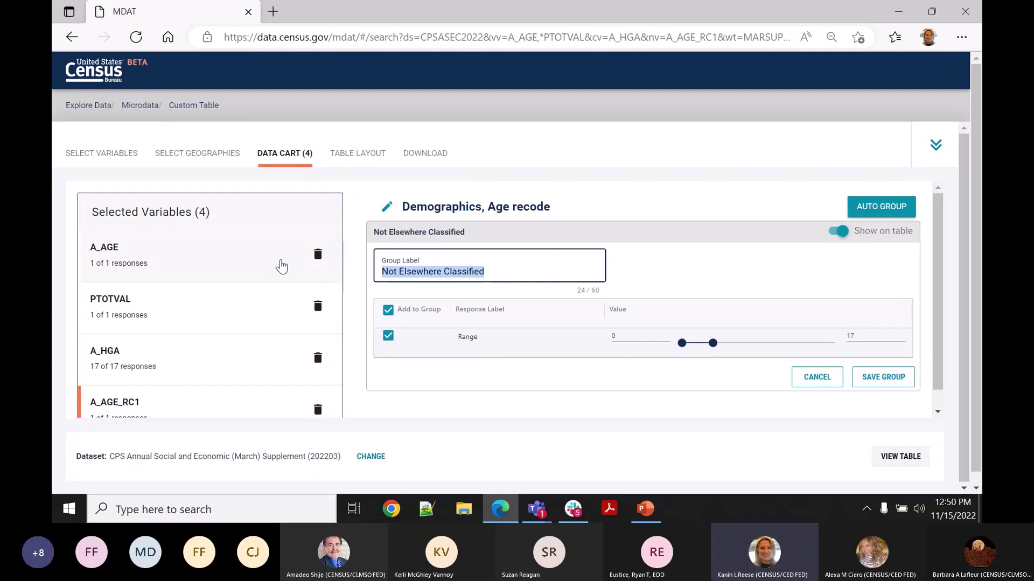
type("18 ")
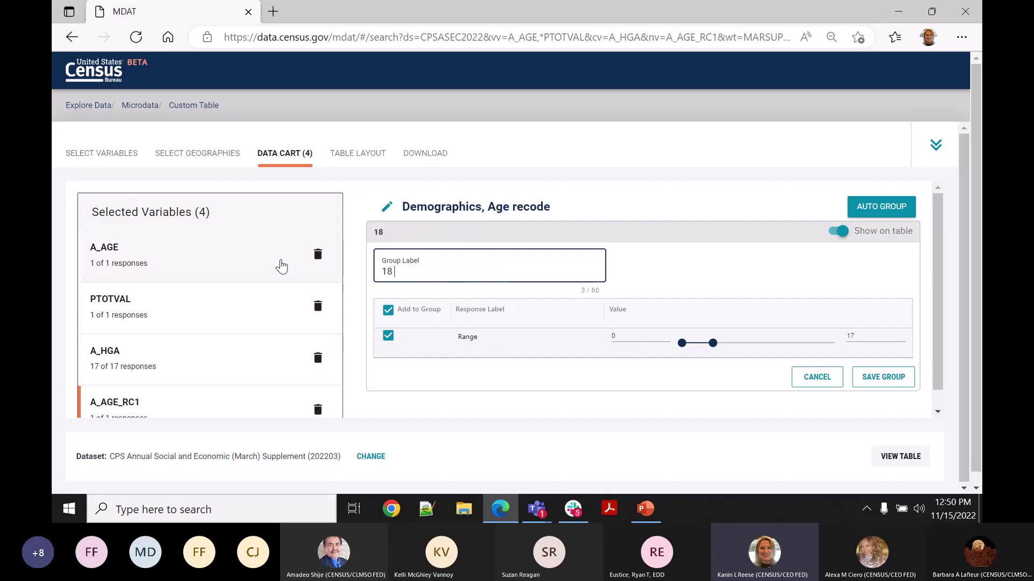
type("and")
key("BackSpace")
key("BackSpace")
key("BackSpace")
key("BackSpace")
key("BackSpace")
key("BackSpace")
type("Under 18")
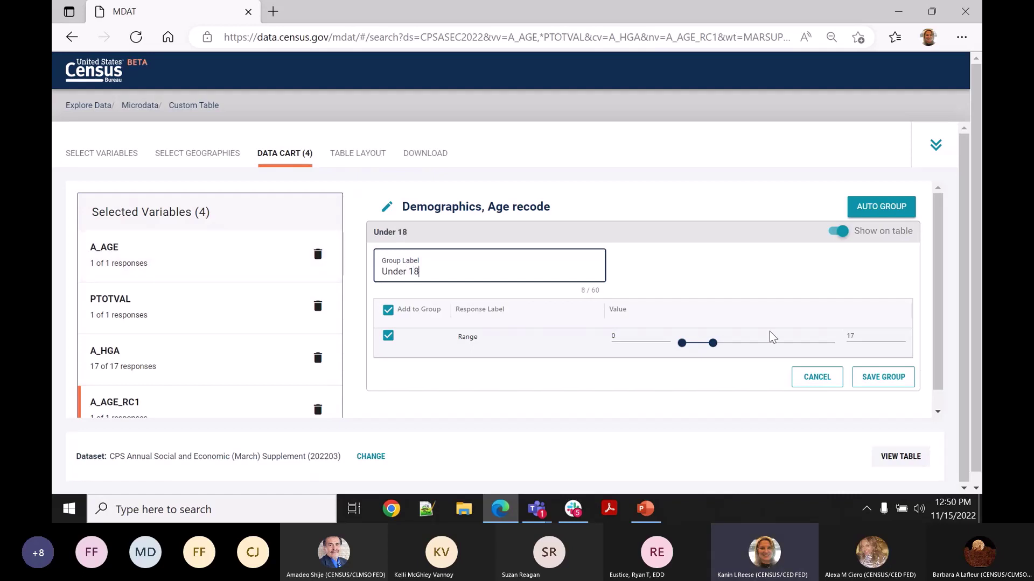
left_click(881, 378)
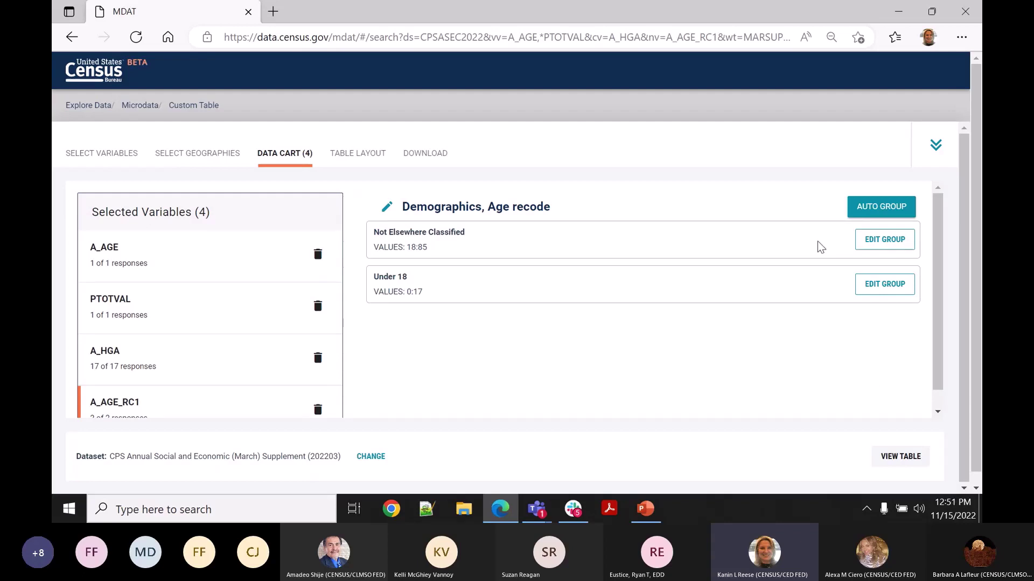
Put all remaining ages of the age recode into a group labelled "18 and older" and save it
left_click(875, 247)
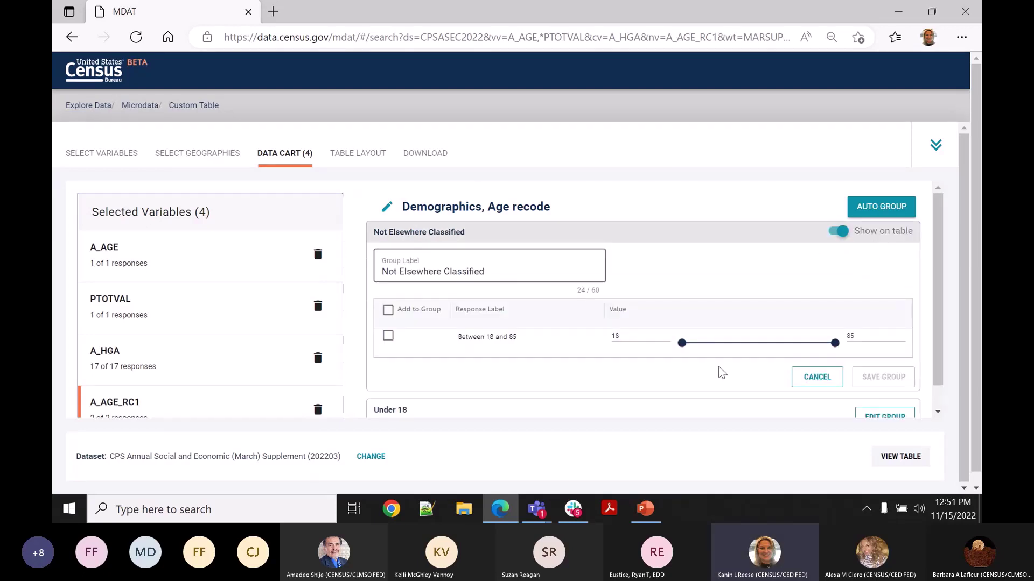
left_click(388, 310)
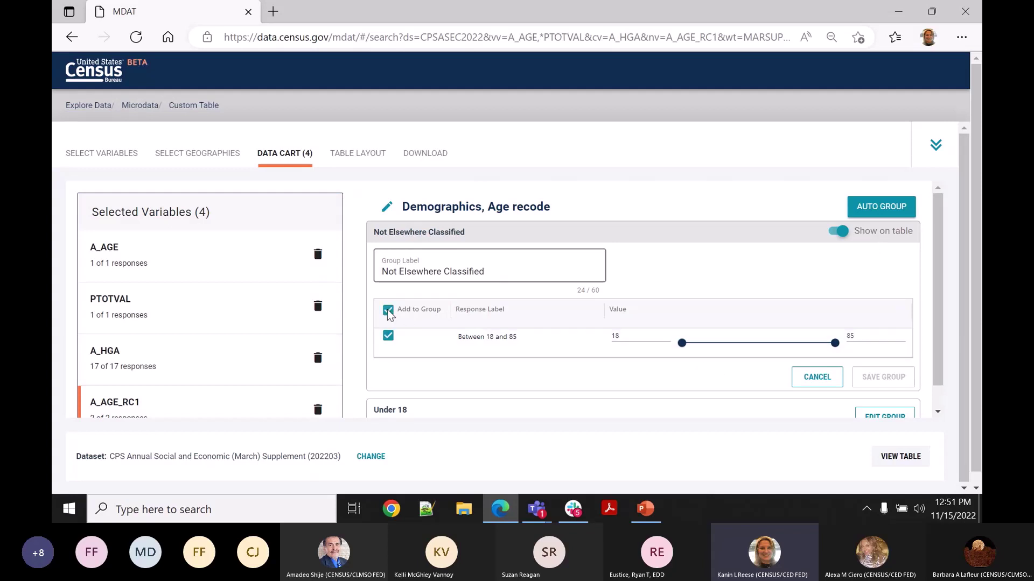
triple_click(493, 269)
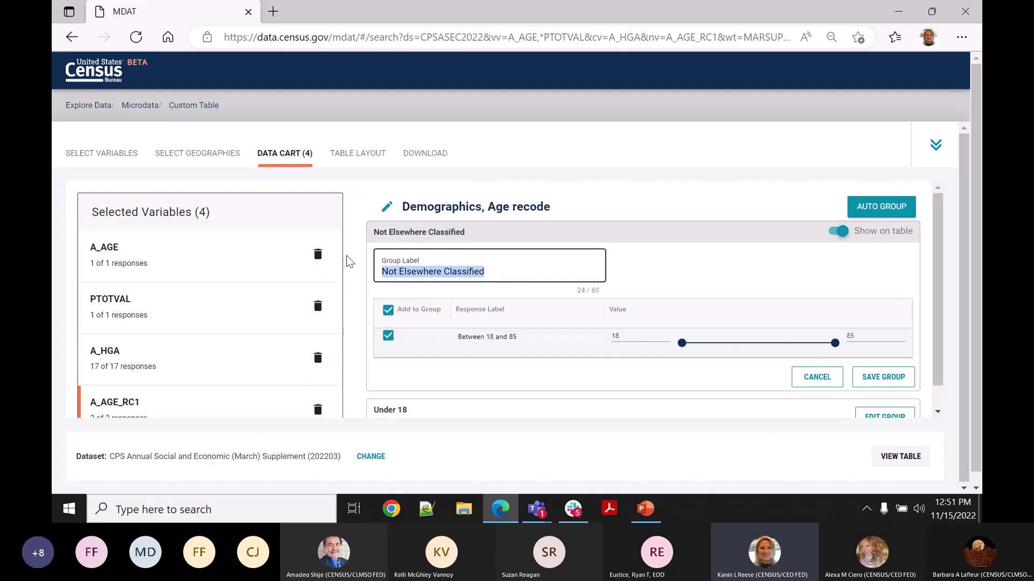
type("1")
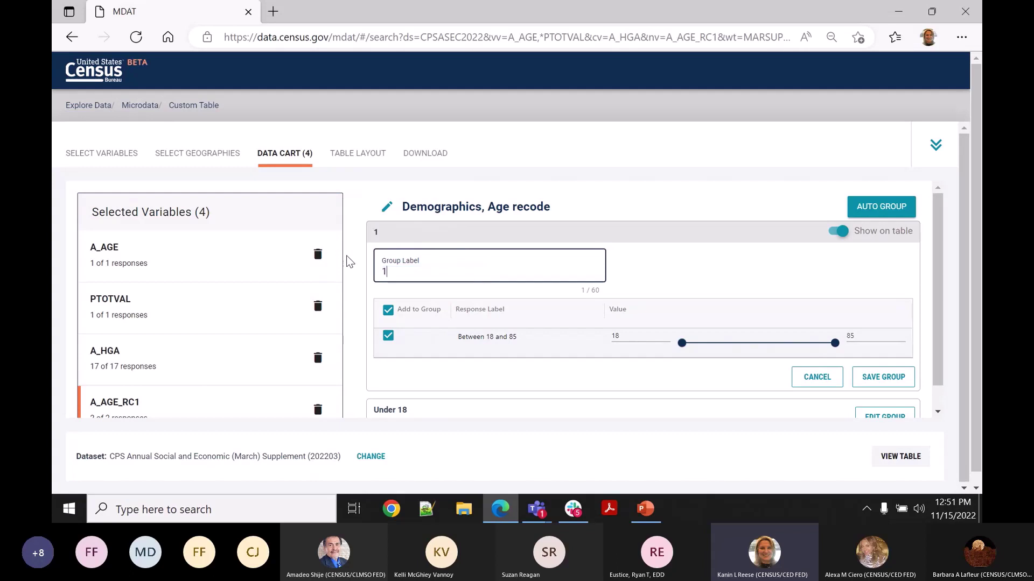
type("8 and older")
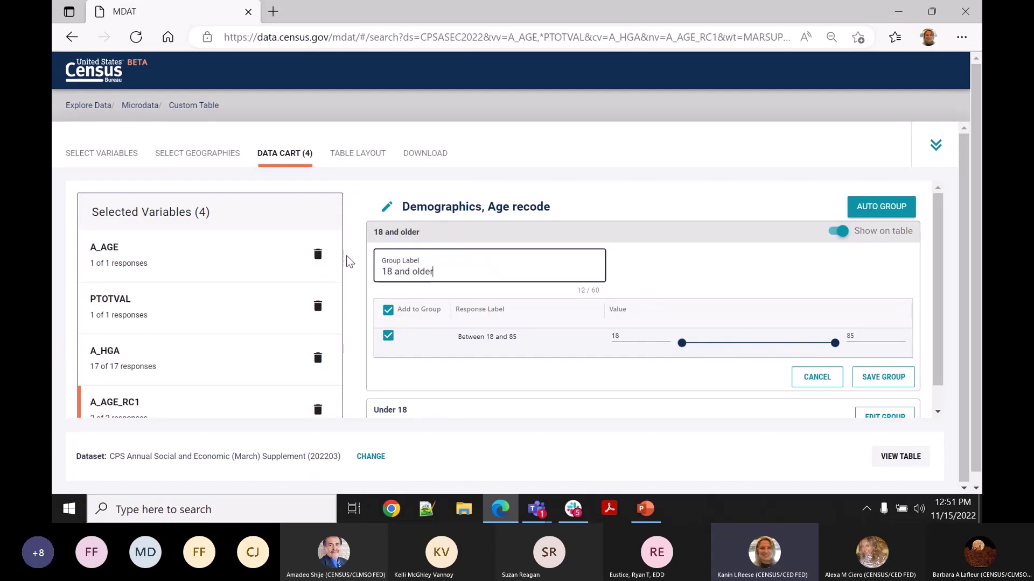
left_click(878, 378)
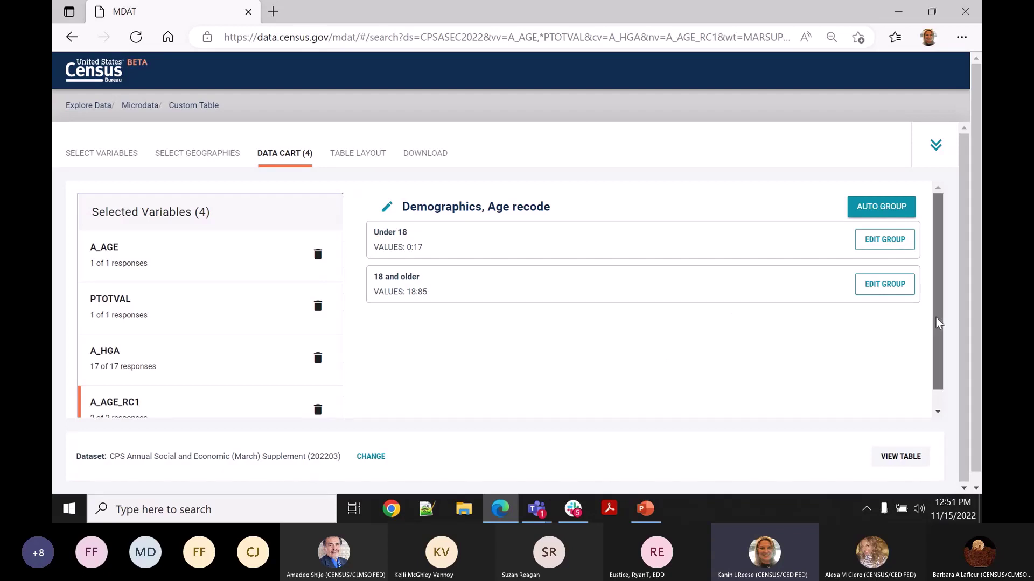
Create a custom group for PTOTVAL with an upper value of 49999, label it "Under $50,000" and save it
left_click_drag(935, 317, 938, 332)
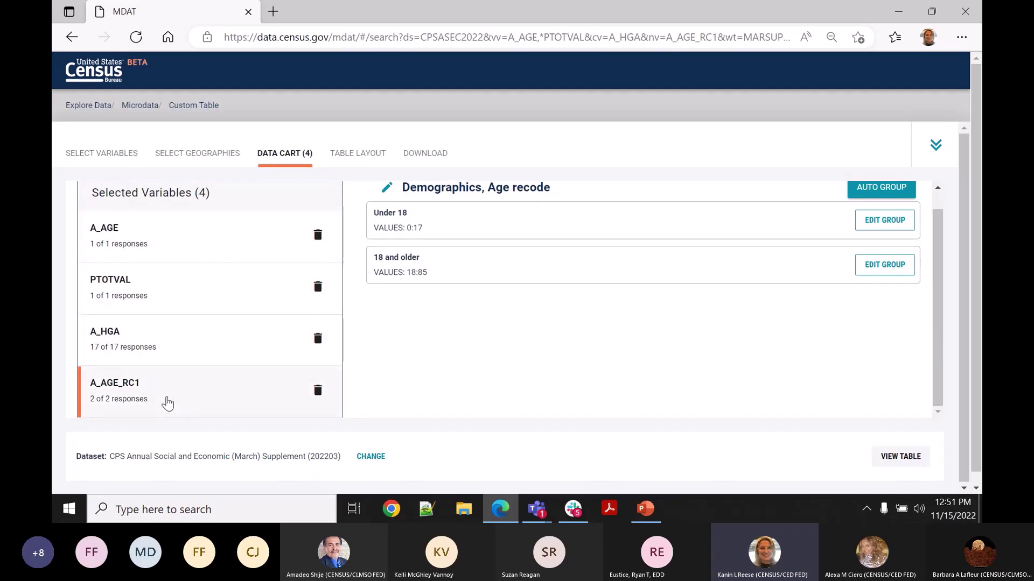
left_click(192, 287)
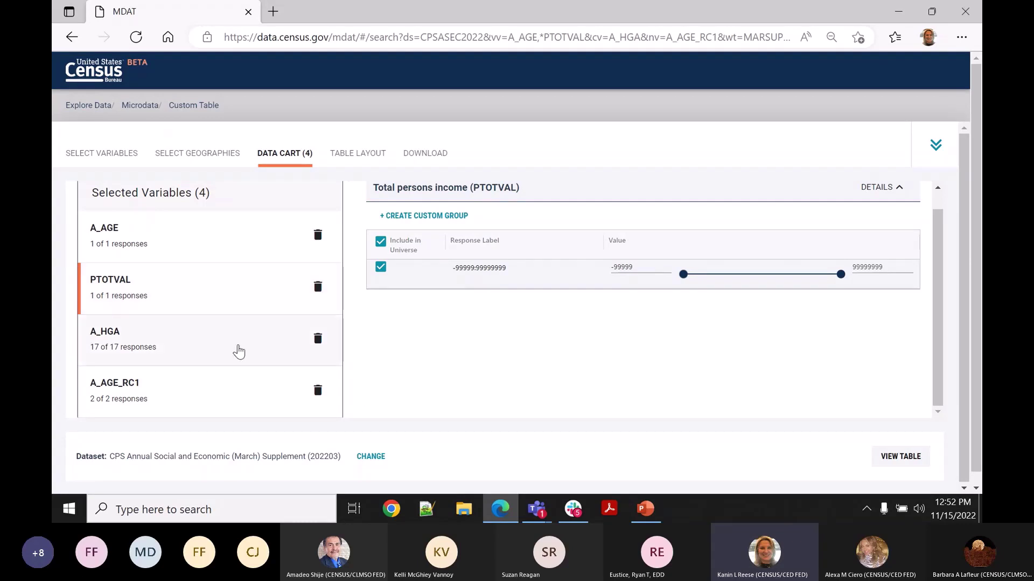
left_click(417, 219)
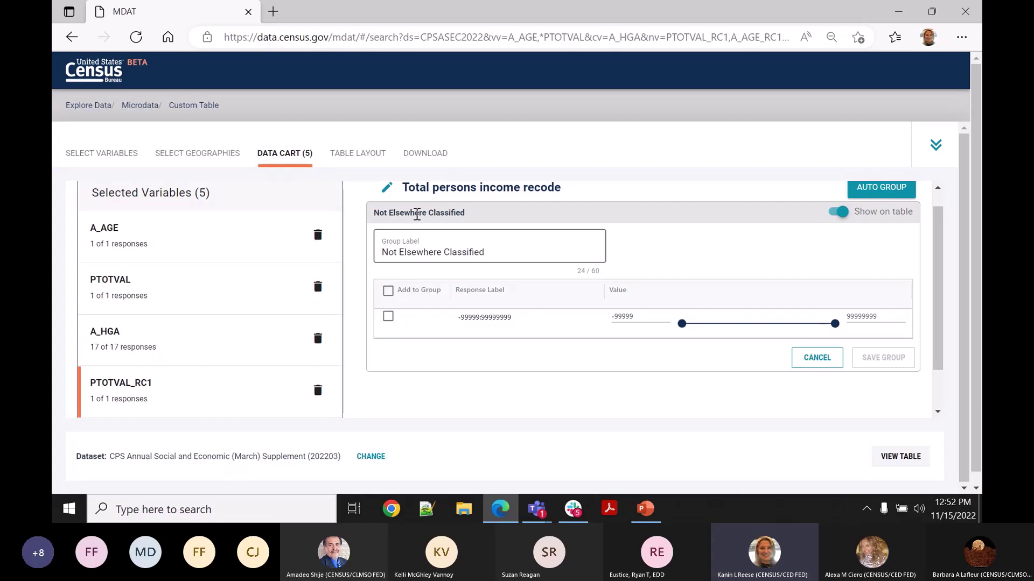
left_click(388, 291)
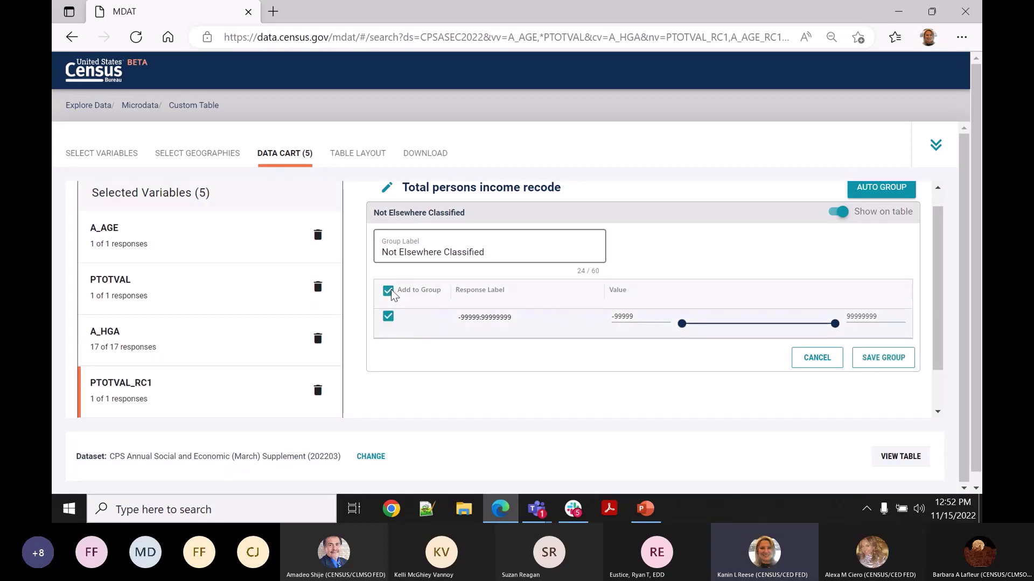
left_click(835, 324)
key("Tab")
type("49")
left_click_drag(549, 253, 338, 268)
type("Under ")
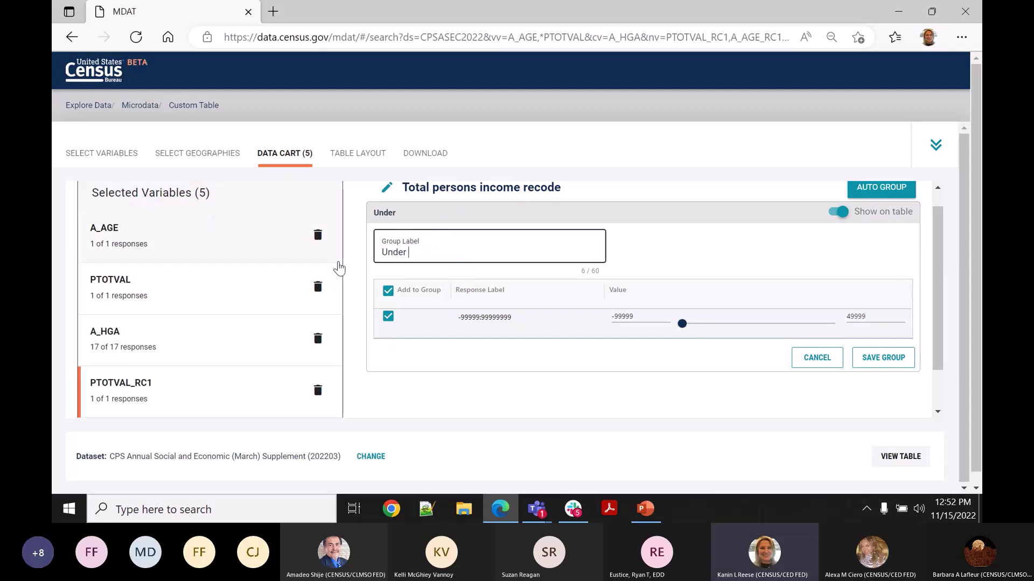
type("$50,000")
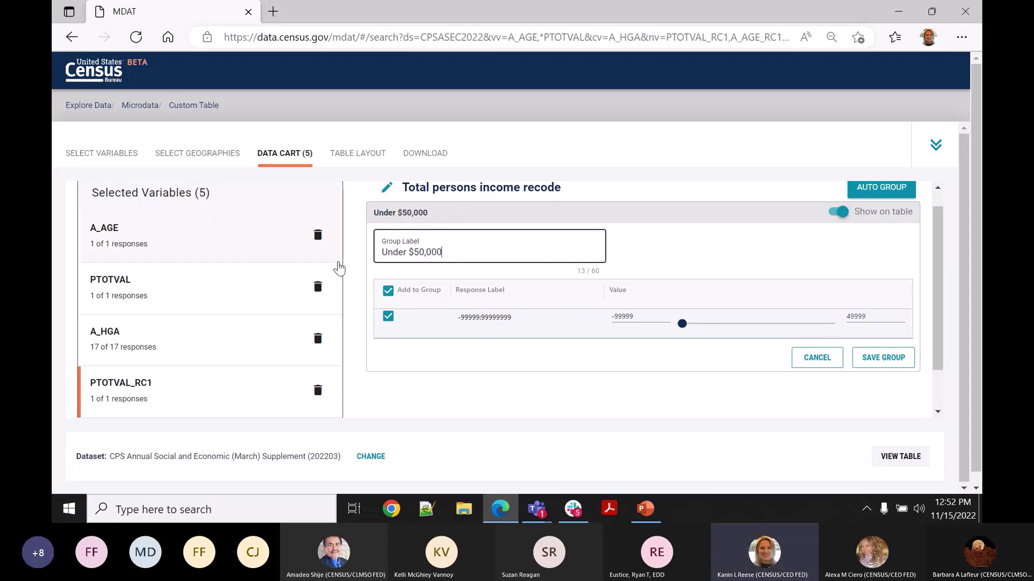
left_click(878, 361)
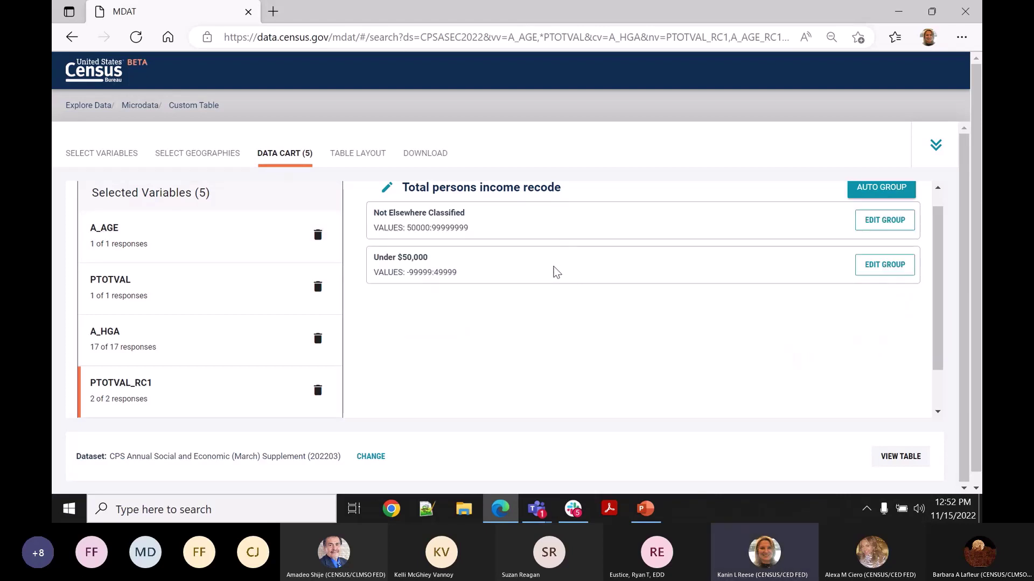
From the unclassified incomes, create a group from 50000 to 149999, label it "$50,000 to $149,999" and save it
left_click(885, 221)
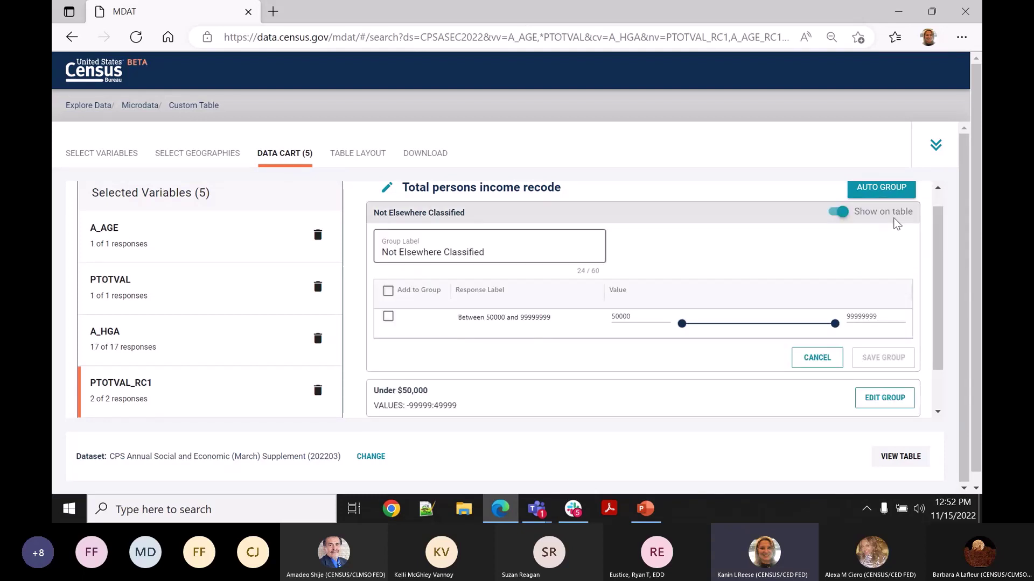
left_click(387, 291)
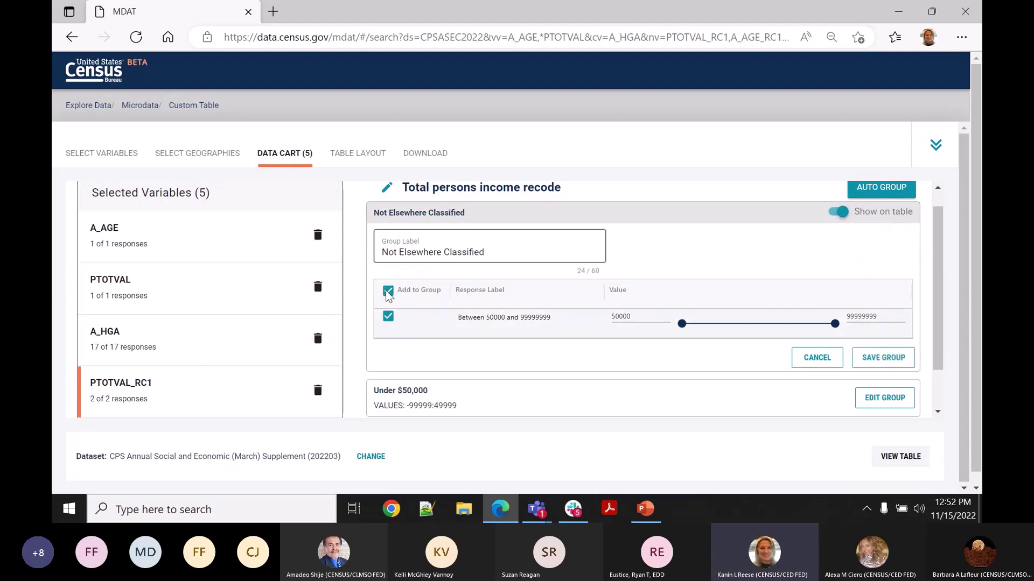
double_click(875, 315)
type("149")
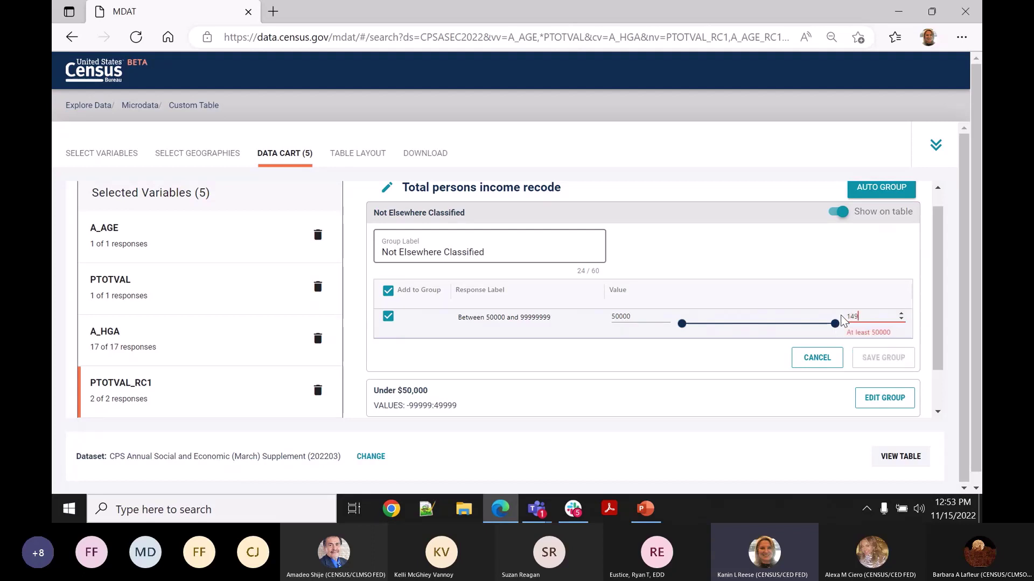
type("999")
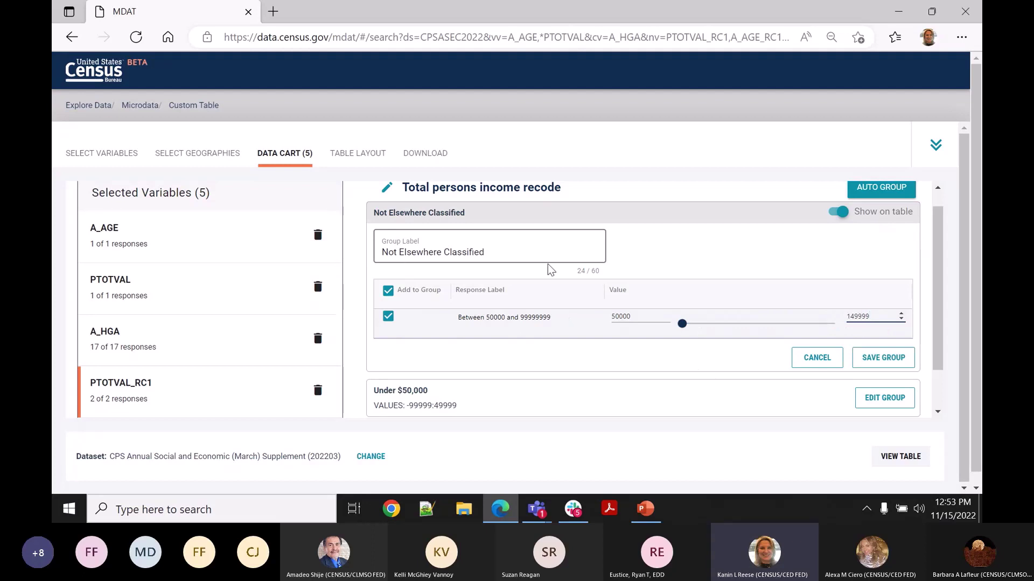
left_click_drag(531, 250, 377, 285)
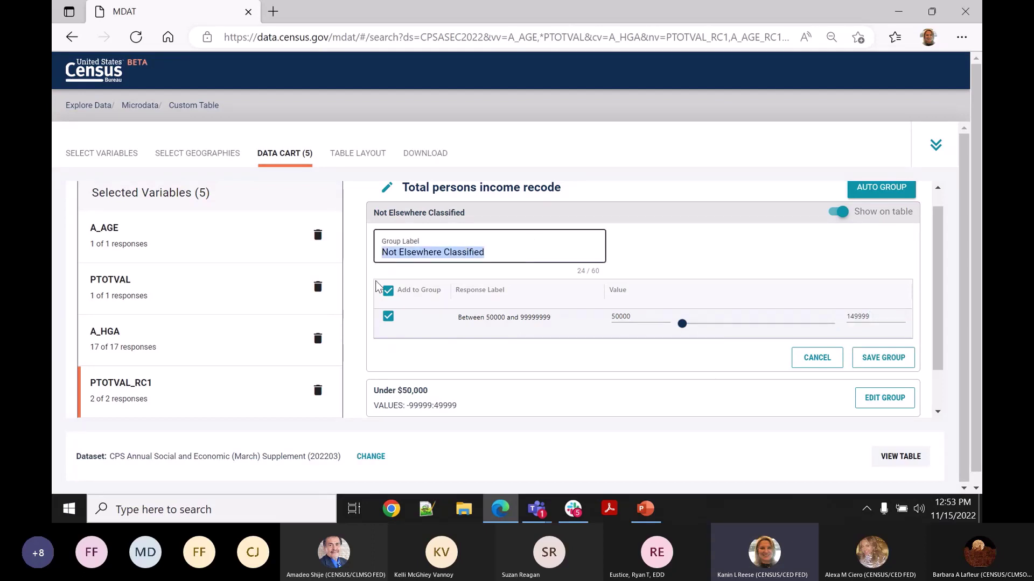
type("$50,00")
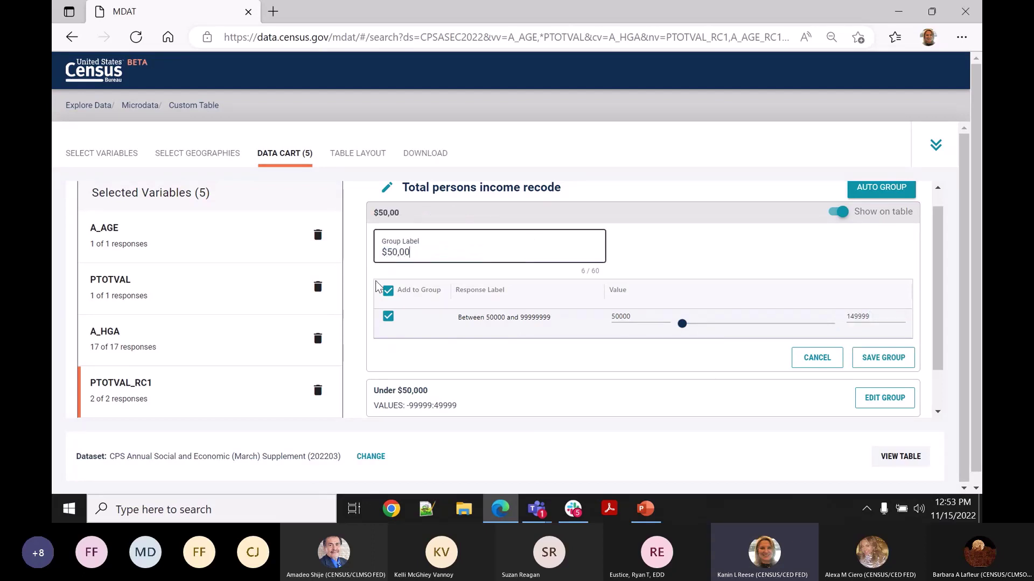
type("0 to $149,.")
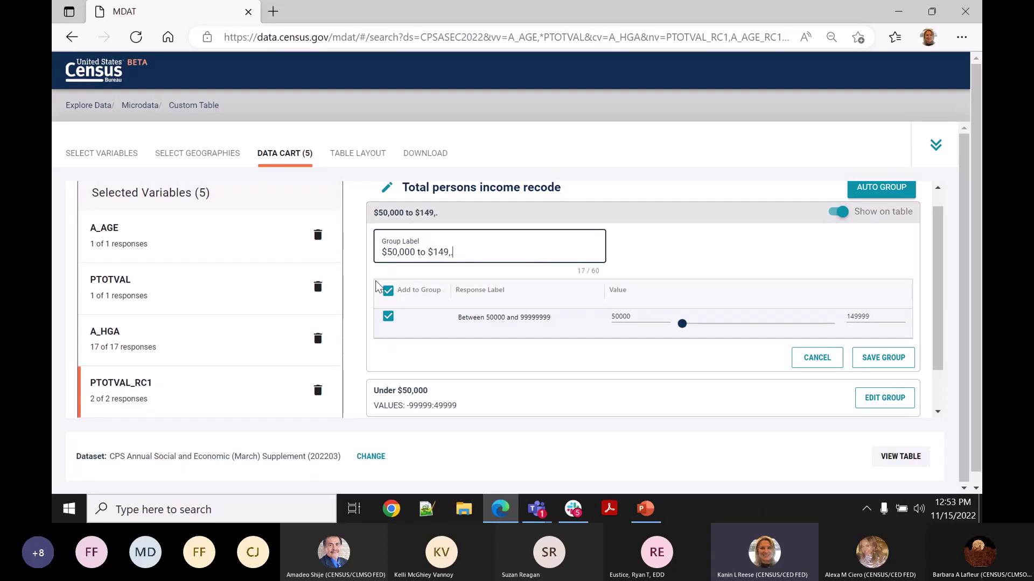
type("999")
left_click(886, 362)
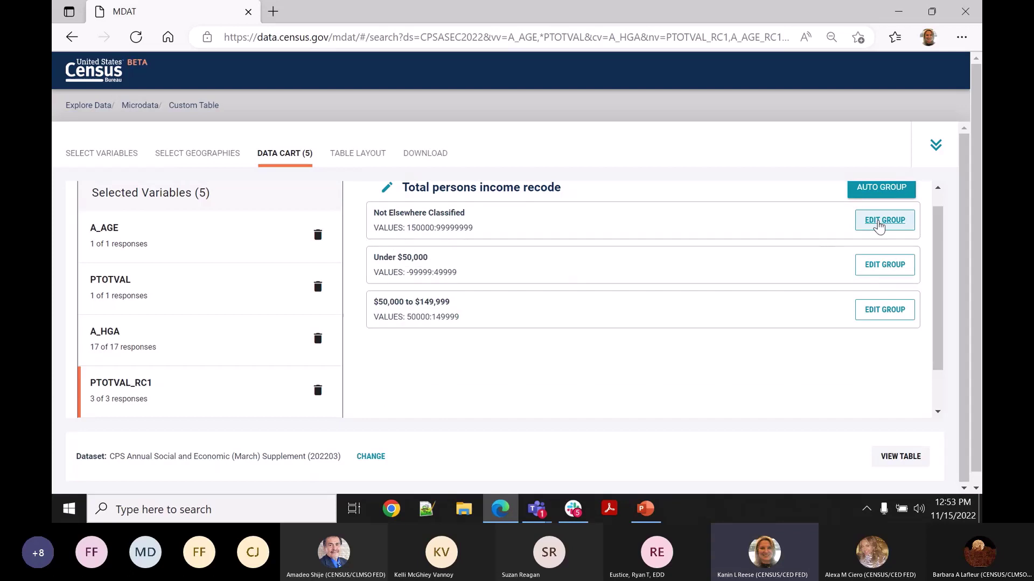
Put all remaining incomes of the PTOTVAL recode into a group labelled "$150,000 or more" and save it
left_click(879, 225)
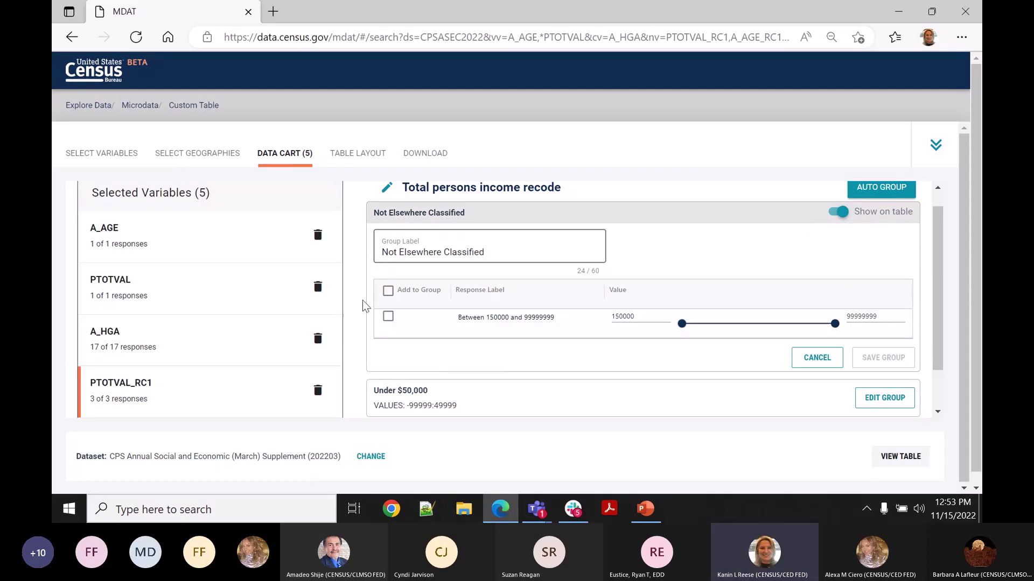
left_click(388, 291)
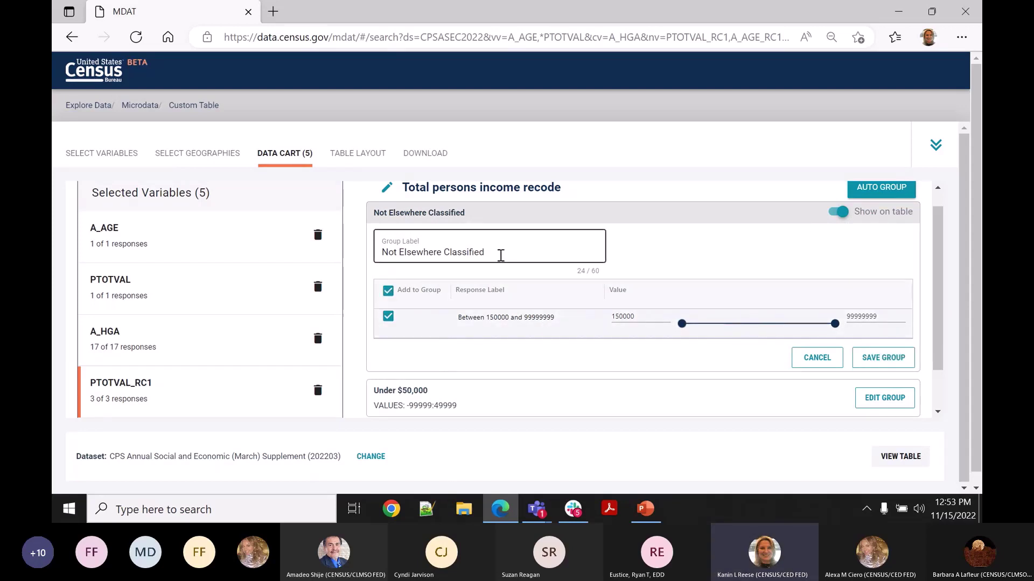
left_click_drag(501, 256, 354, 267)
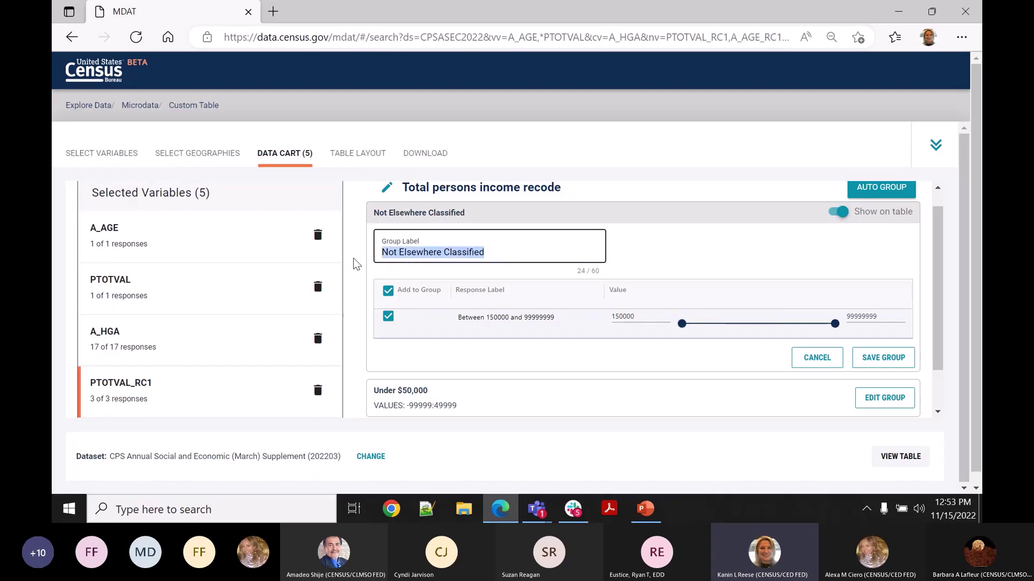
type("$1")
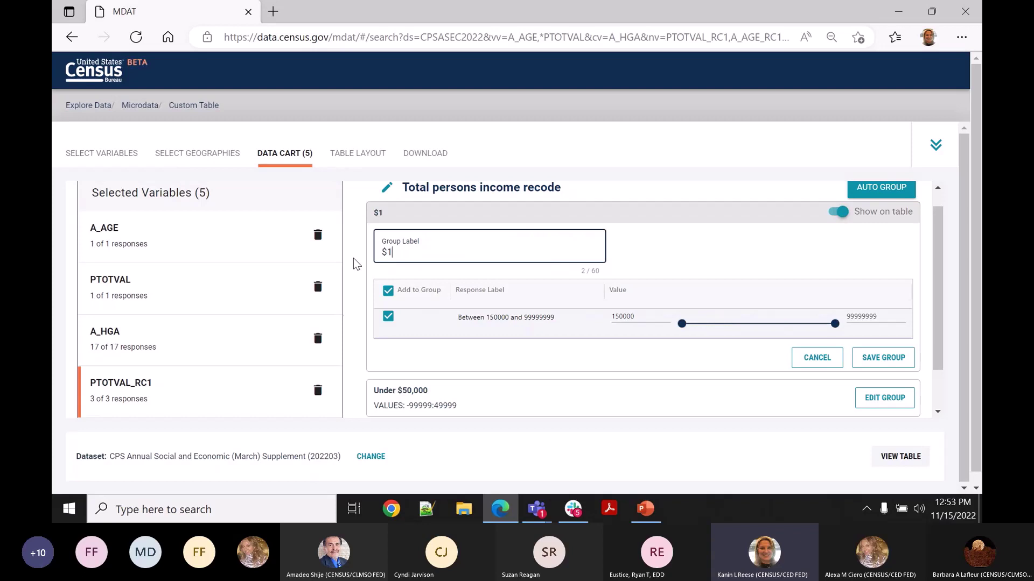
type("50,0")
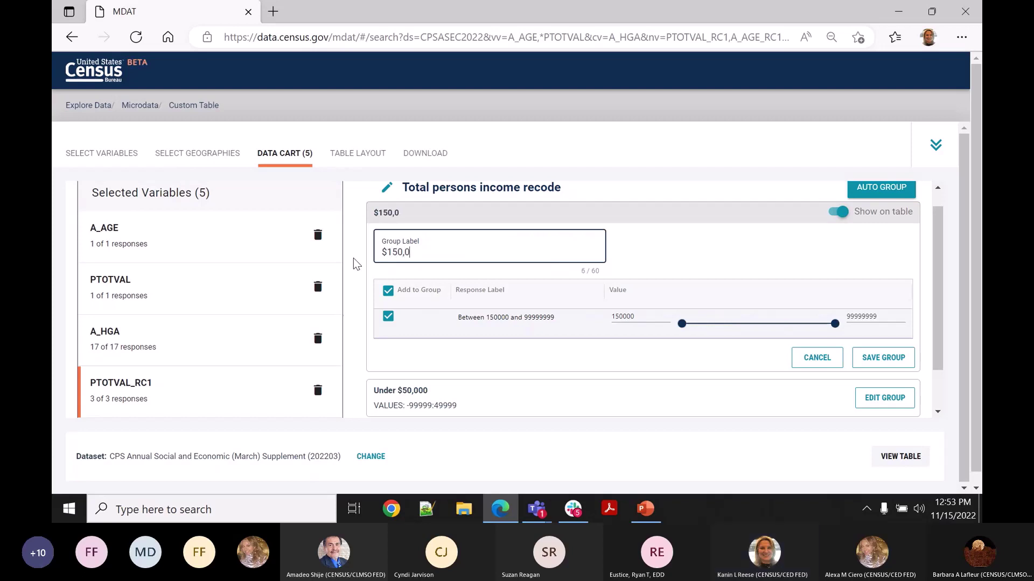
type("00 or more")
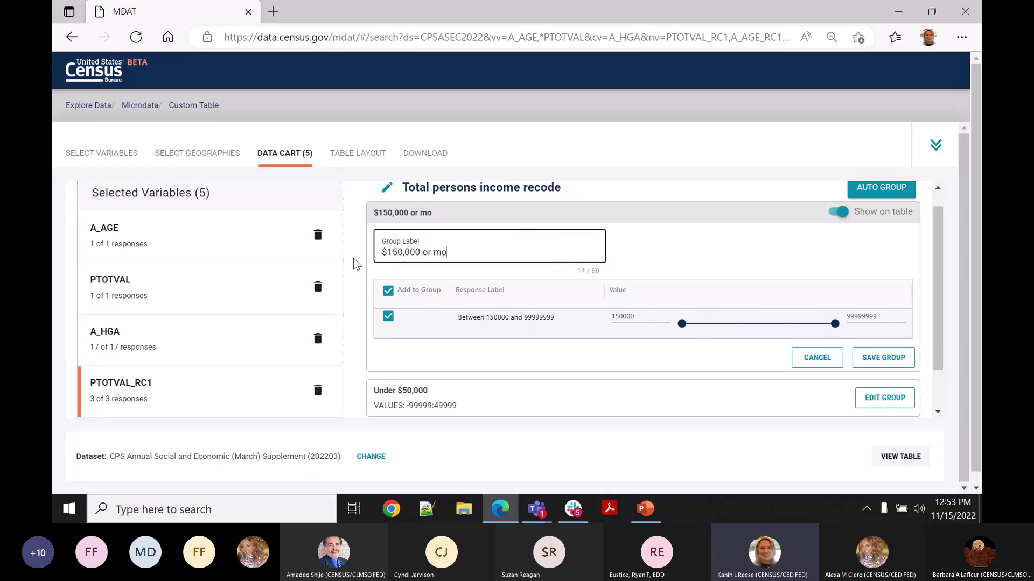
left_click(883, 357)
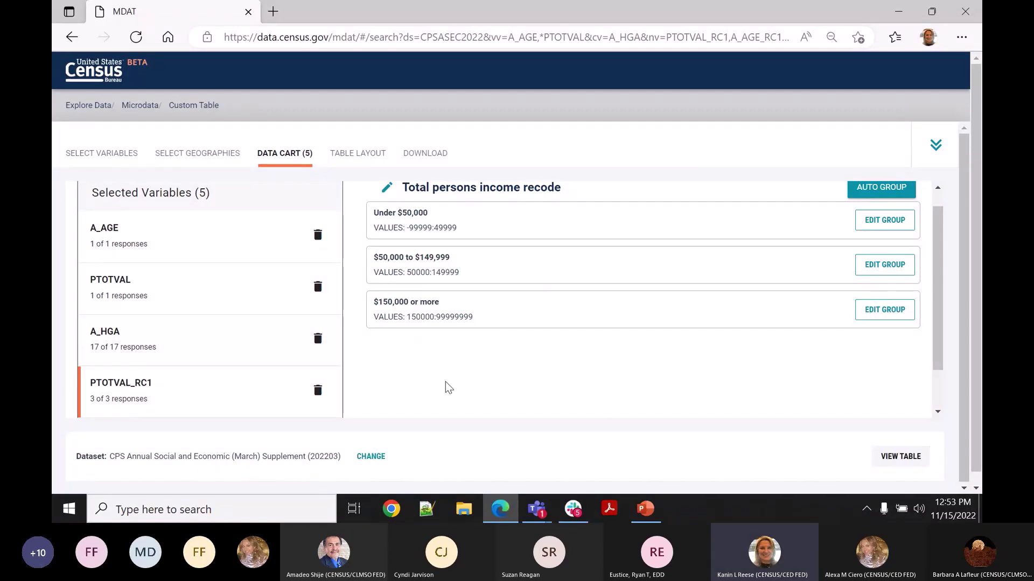
Create a custom group for A_HGA and add the responses from Children through 12th Grade No Diploma to it
scroll(938, 332, "down", 1)
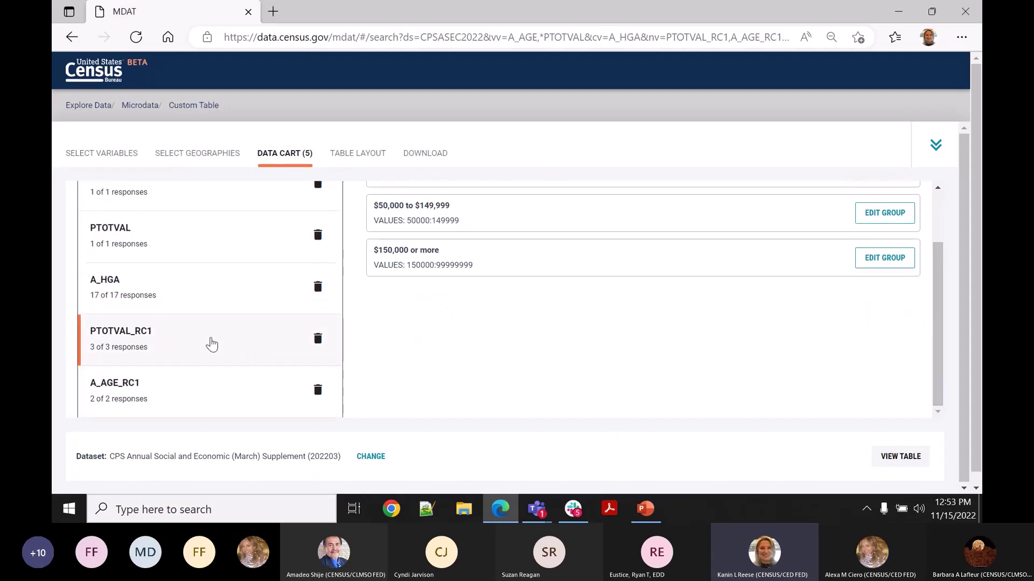
left_click(203, 293)
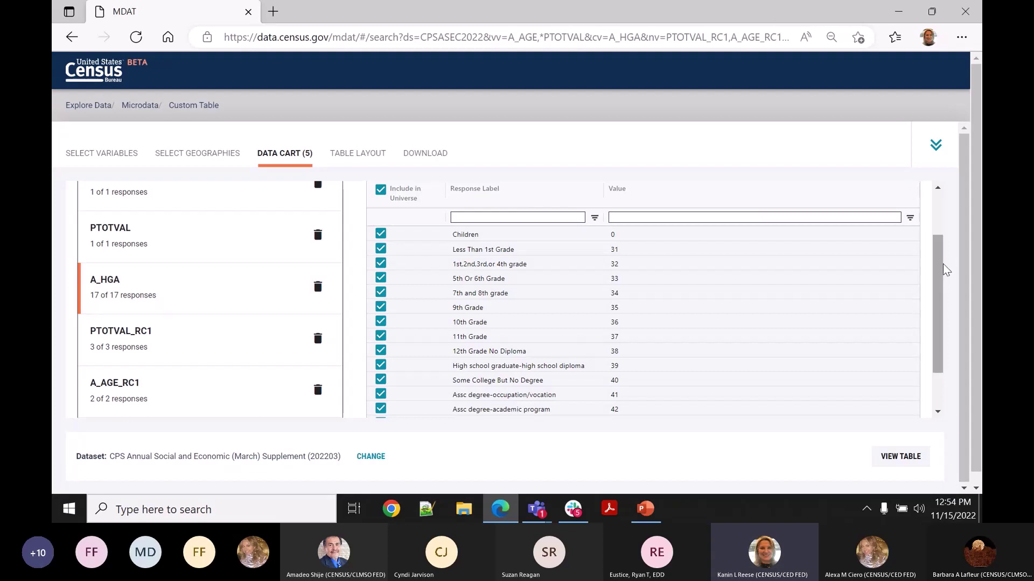
left_click_drag(939, 260, 940, 232)
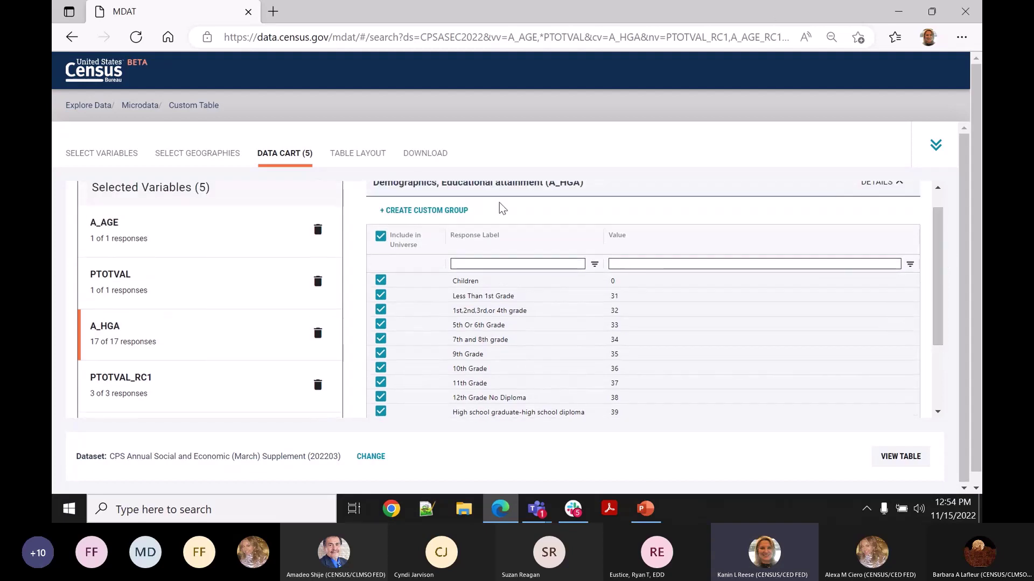
left_click(462, 210)
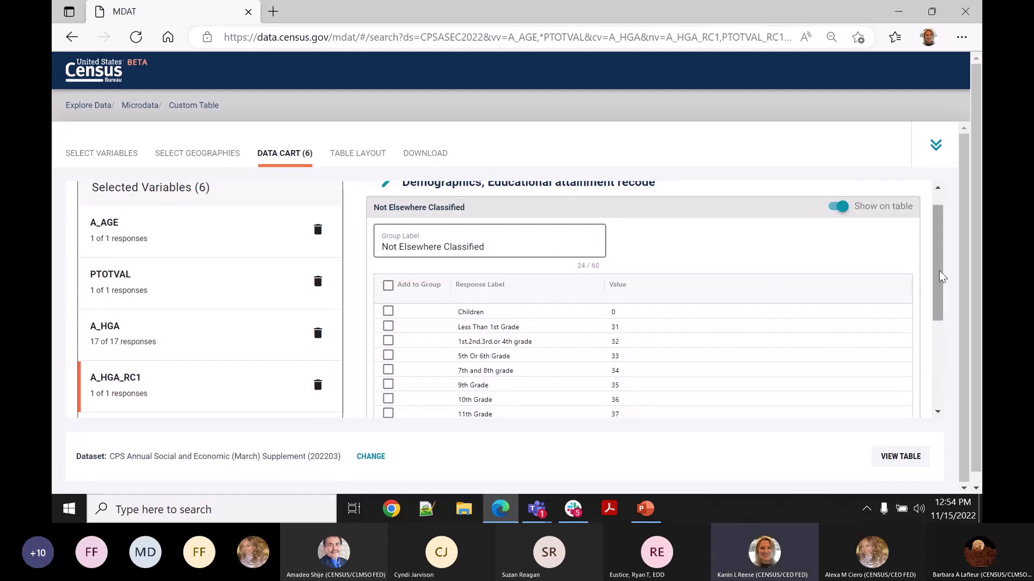
left_click_drag(942, 278, 946, 287)
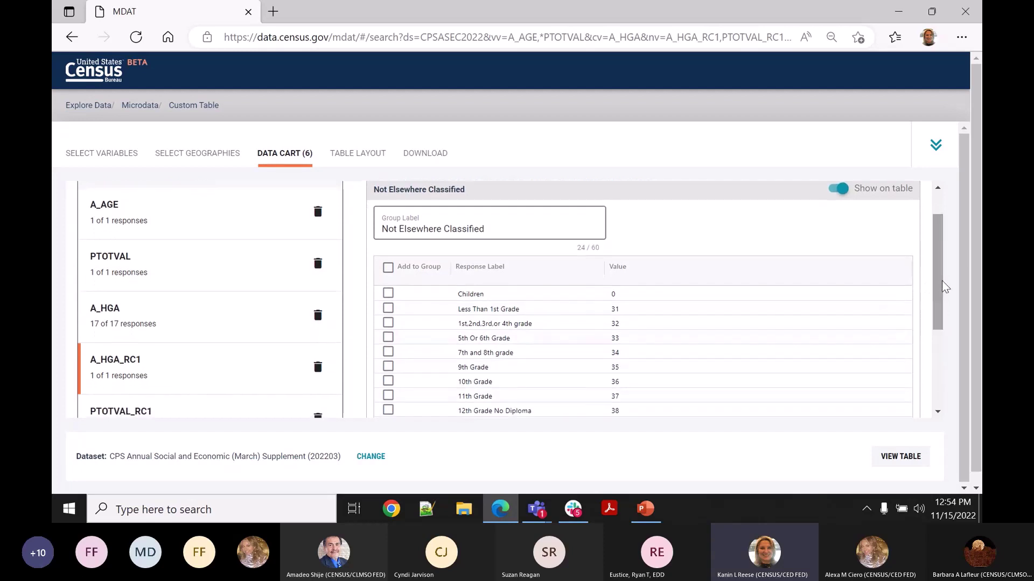
left_click(388, 293)
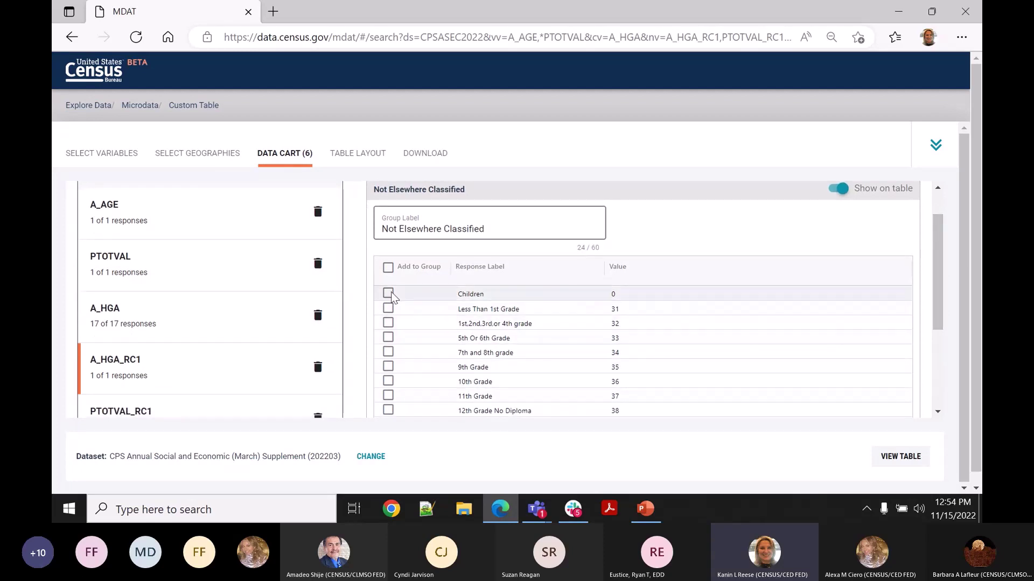
left_click(388, 309)
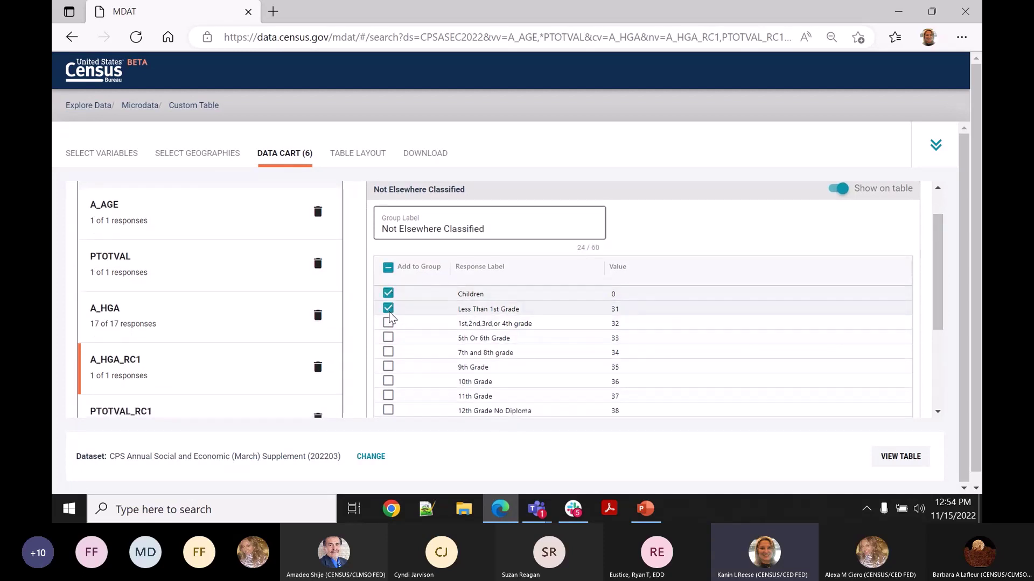
left_click(388, 323)
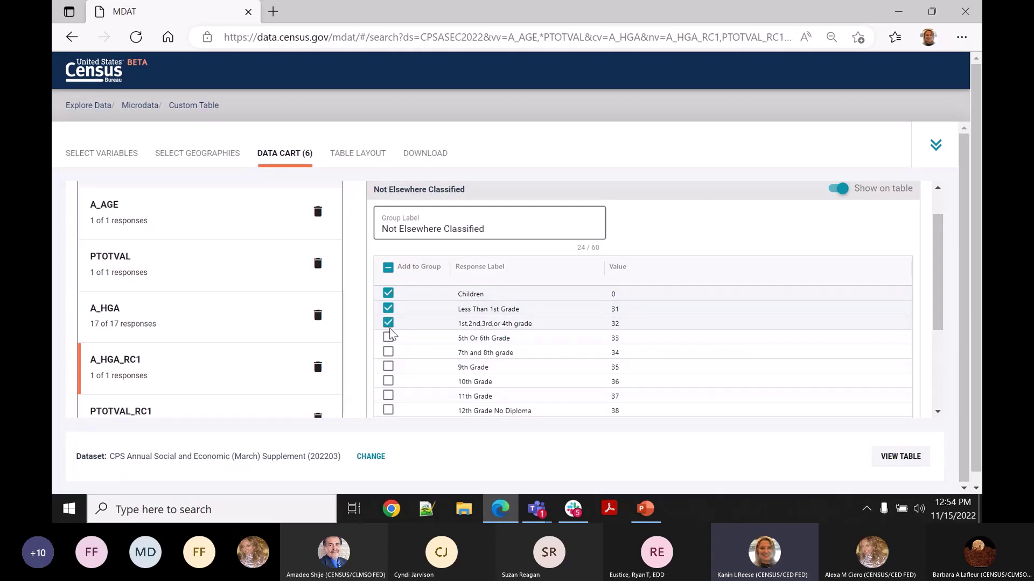
left_click(388, 338)
left_click(388, 352)
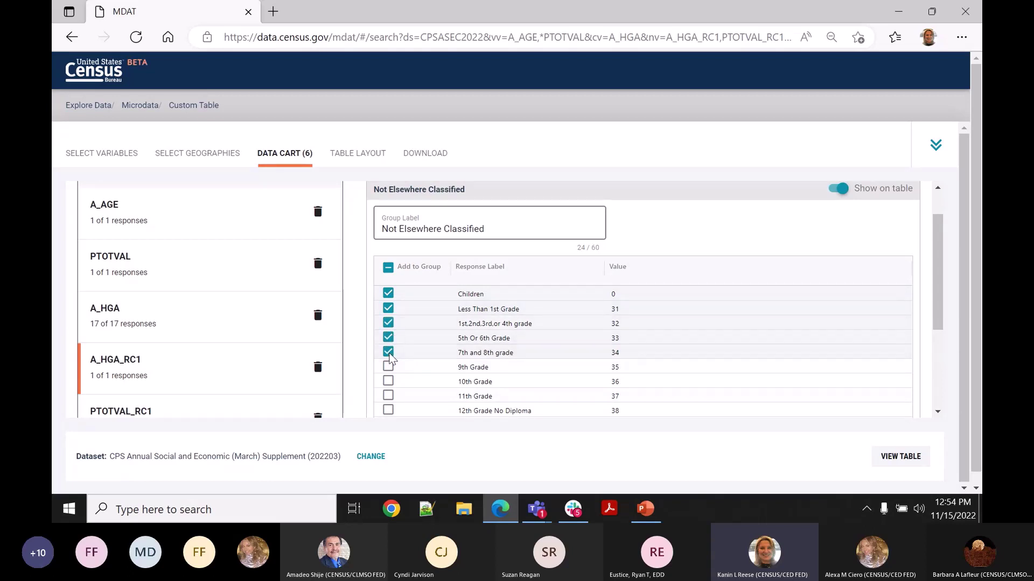
left_click(391, 383)
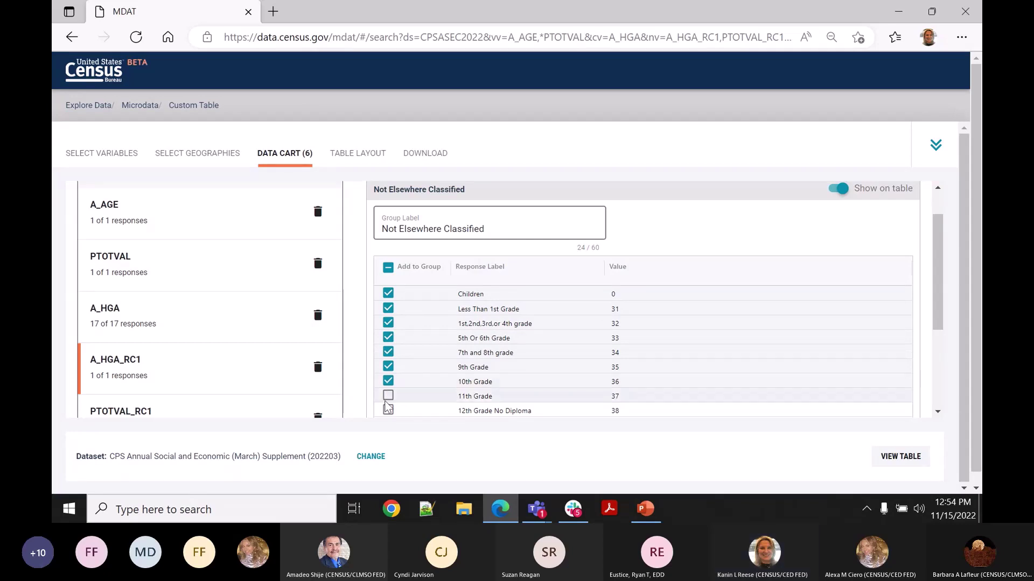
left_click(387, 398)
left_click(388, 410)
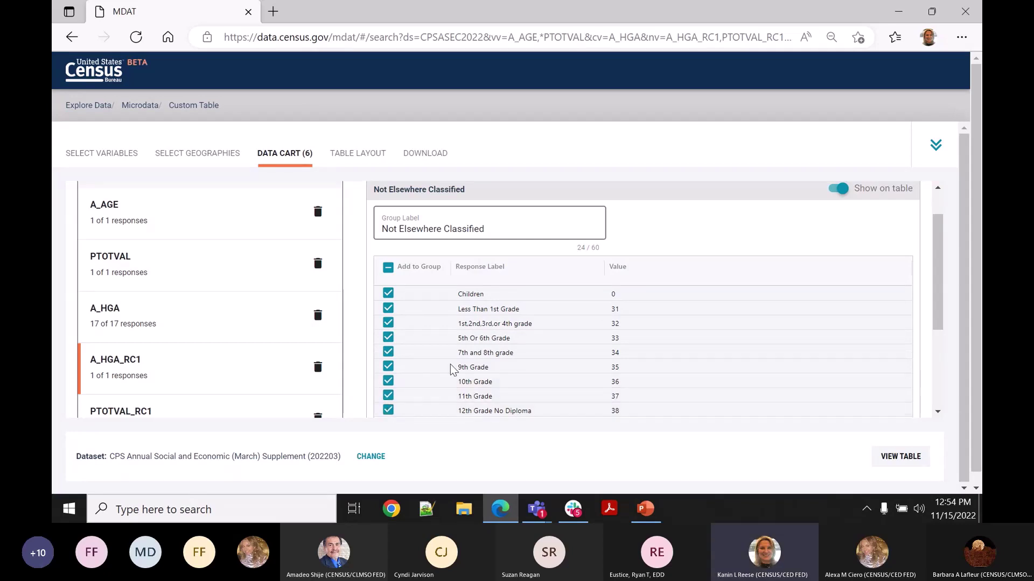
Label the educational attainment group "Less than high school diploma" and save it
left_click(547, 224)
left_click_drag(544, 224, 288, 223)
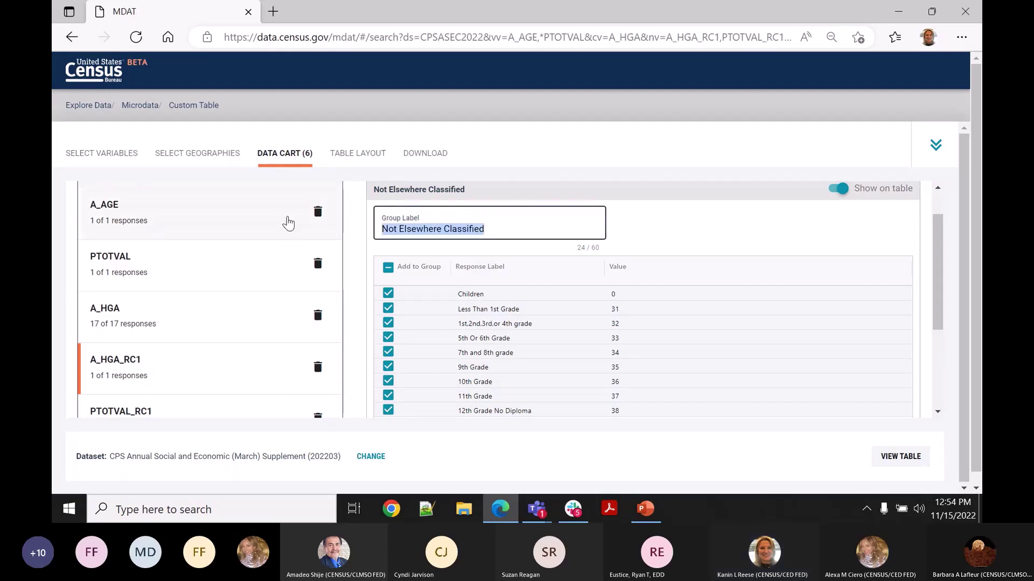
type("Less than hig")
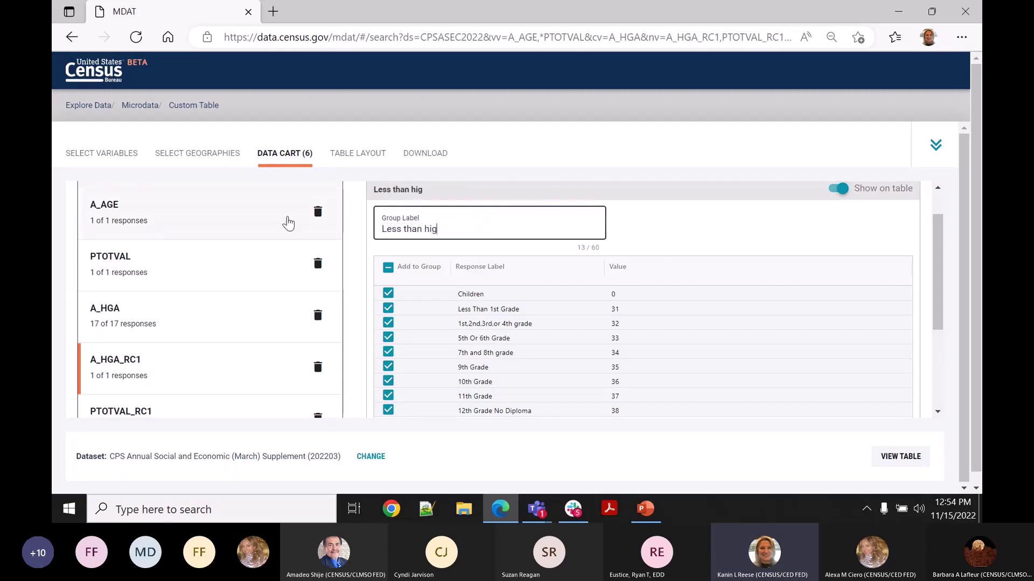
type("h school di")
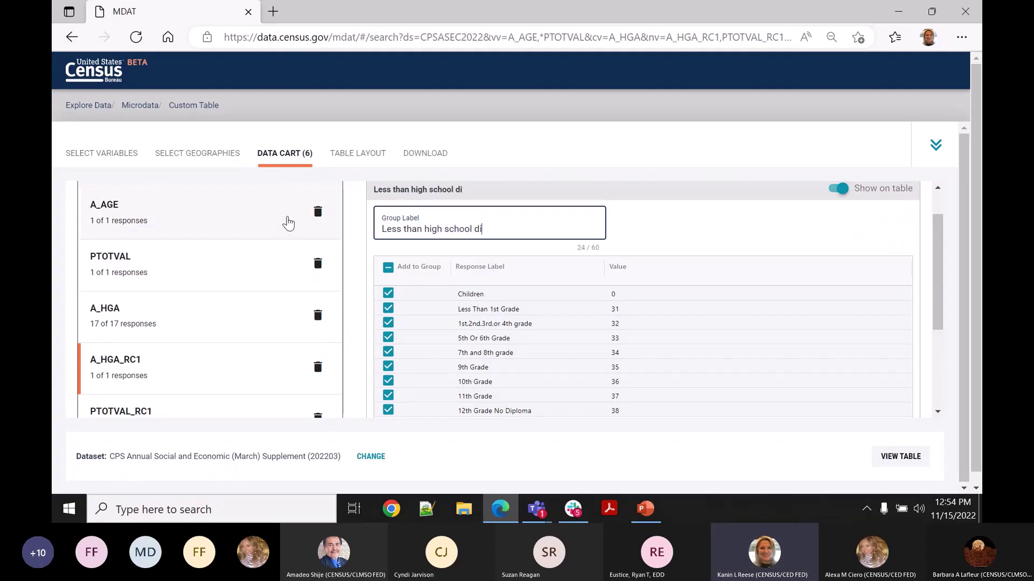
type("ploma")
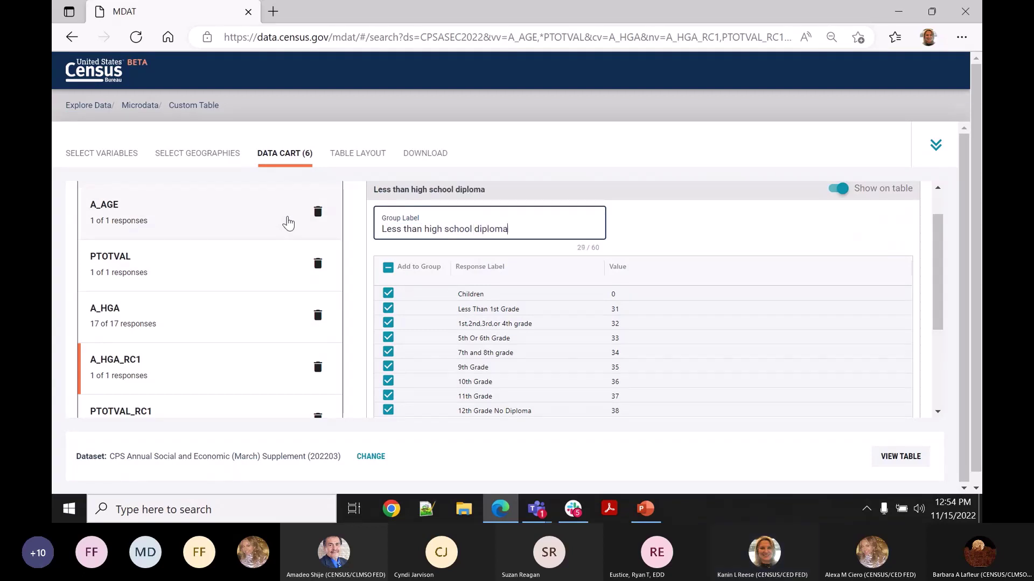
left_click_drag(937, 303, 944, 400)
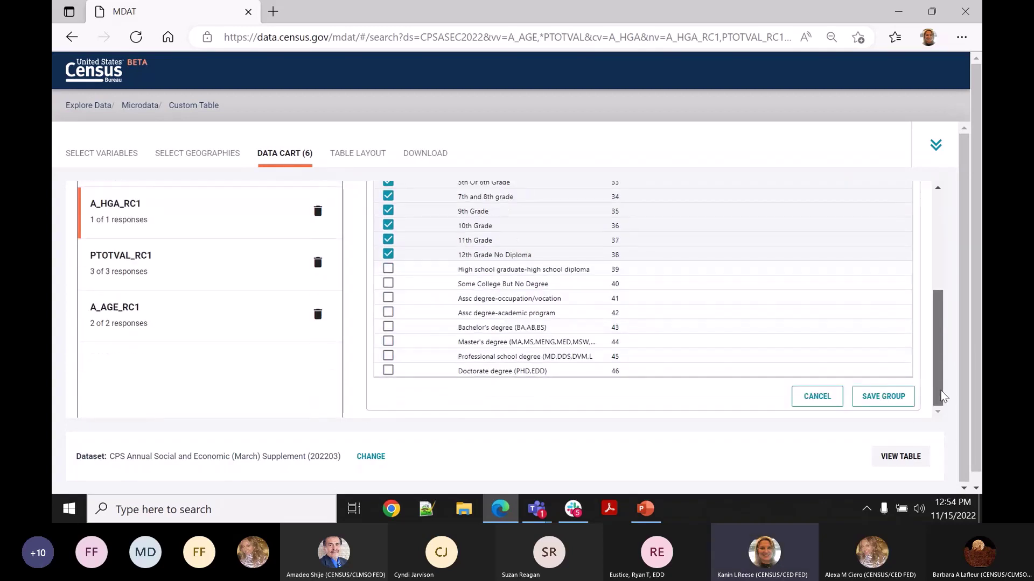
left_click(886, 397)
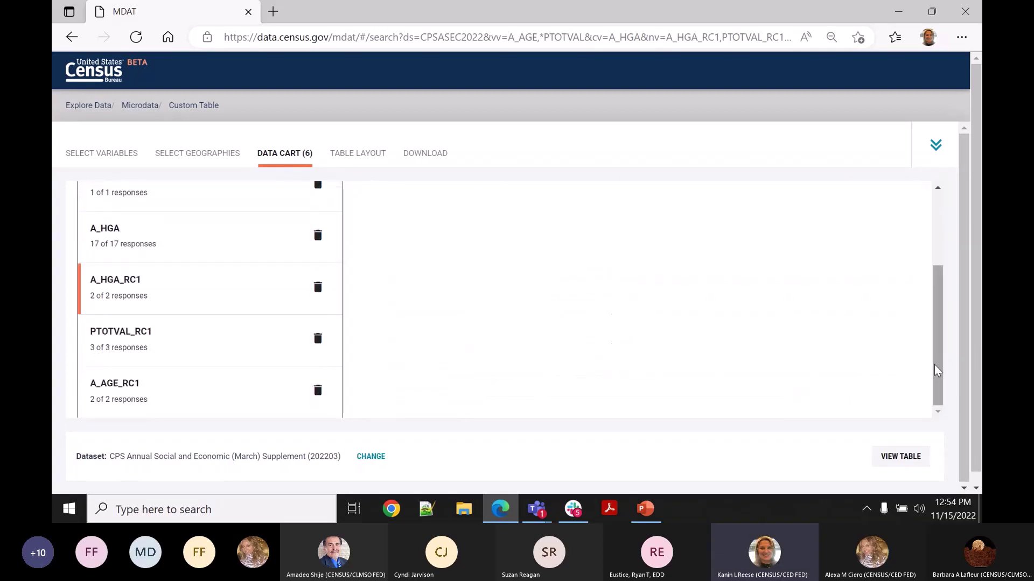
From the unclassified education responses, put High school graduate-high school diploma into a group labelled "High school grad" and save it
left_click_drag(934, 364, 933, 290)
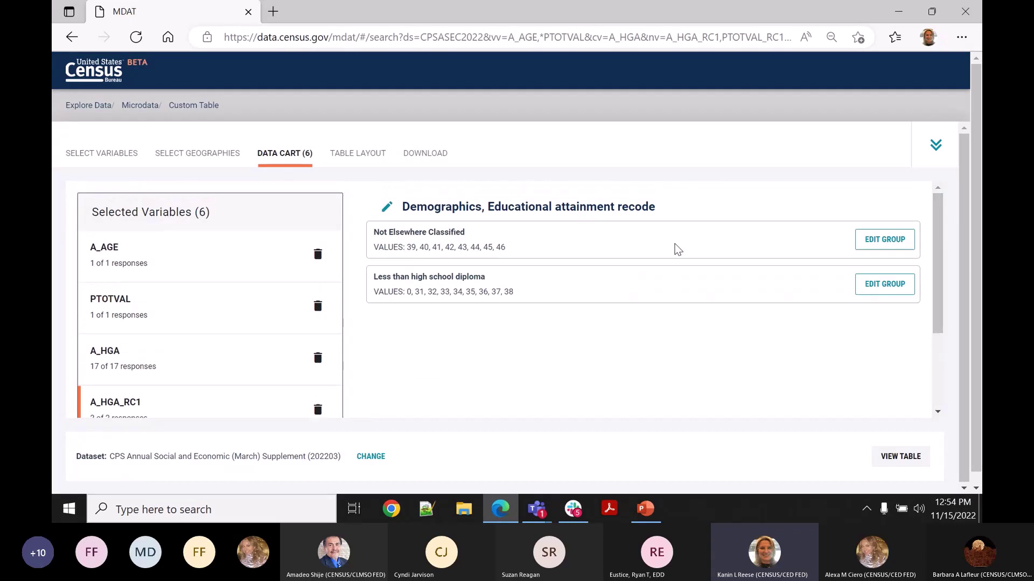
left_click(869, 247)
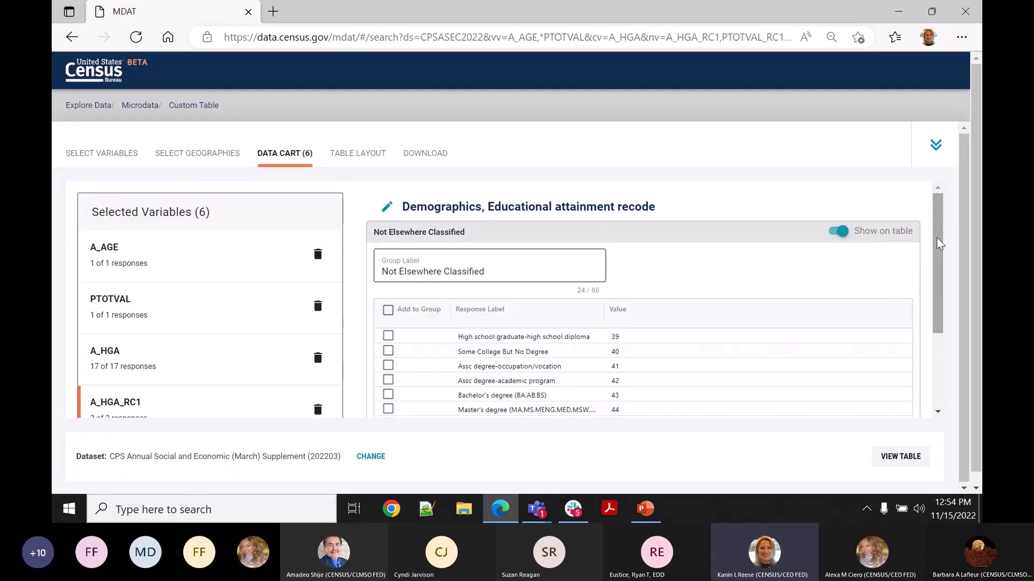
left_click_drag(939, 244, 946, 278)
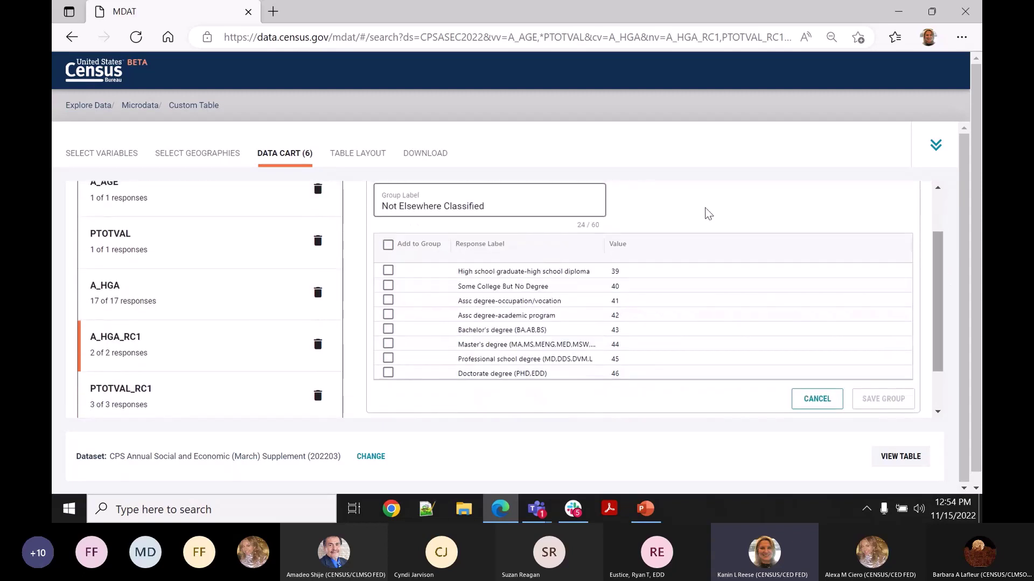
left_click(388, 270)
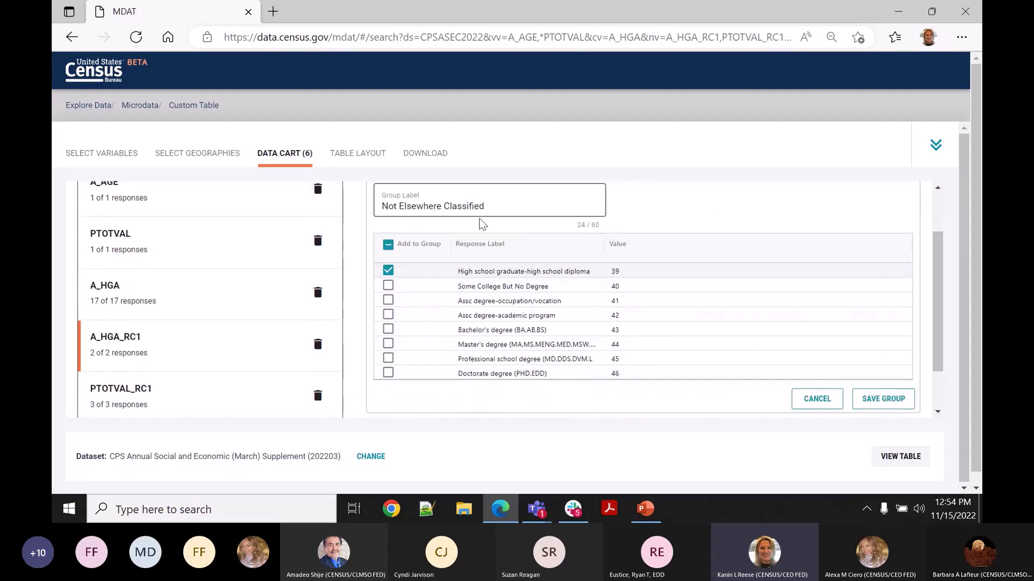
left_click_drag(488, 207, 334, 225)
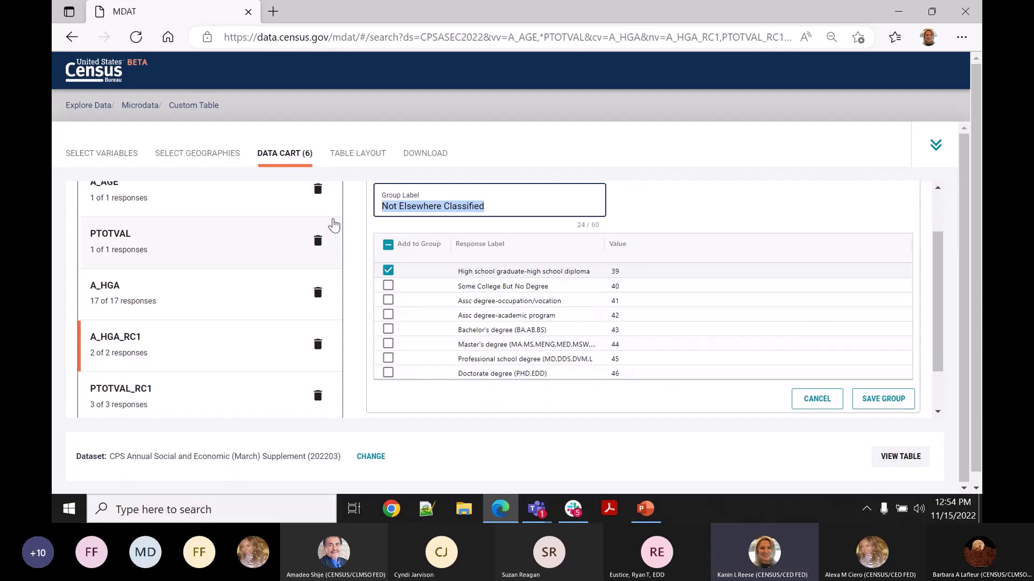
type("High scho")
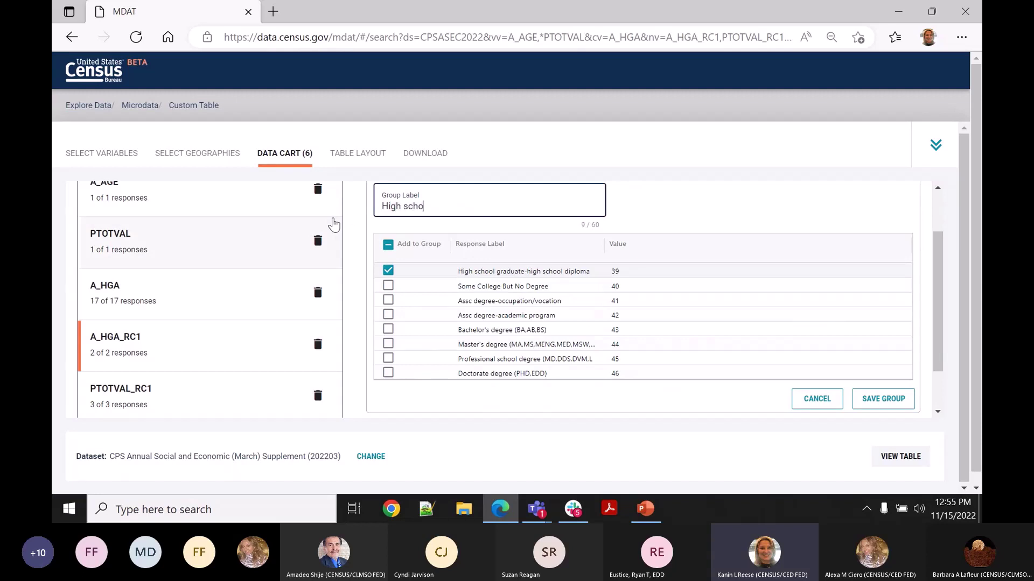
type("ol grad")
left_click(860, 398)
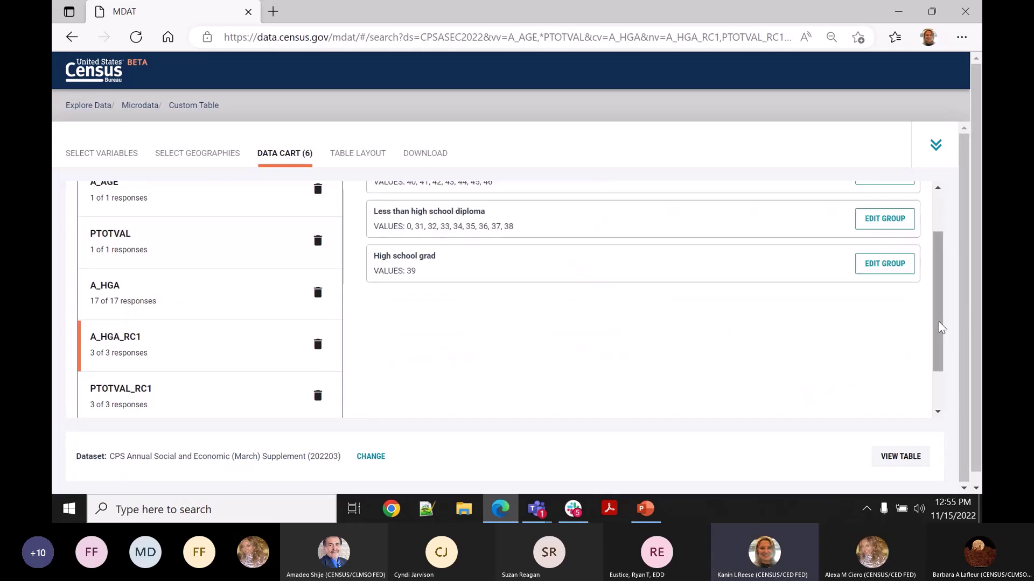
From the unclassified education responses, select Some College But No Degree and both associate degree responses for a new group
left_click_drag(939, 321, 940, 289)
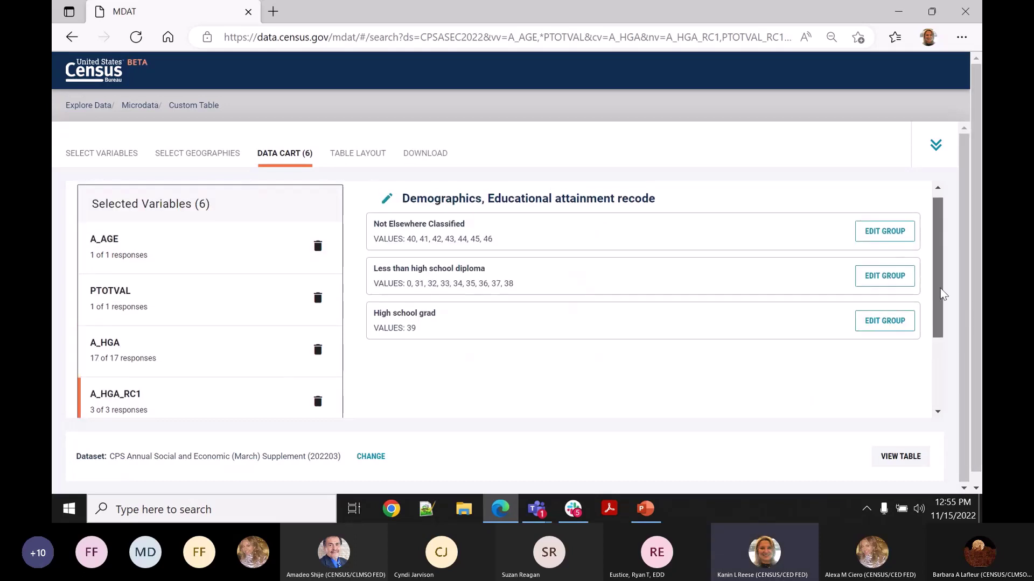
left_click(894, 234)
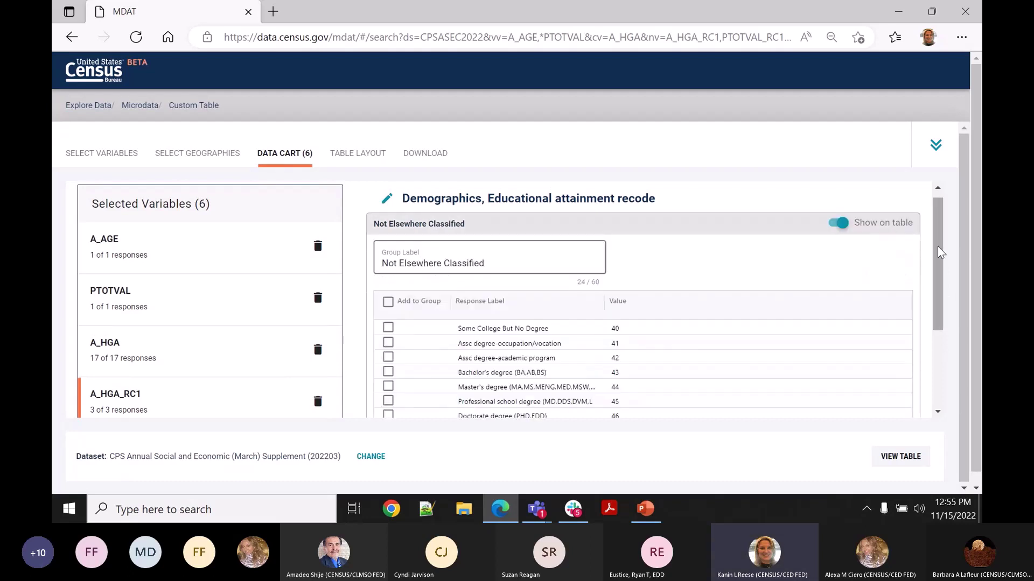
left_click_drag(938, 246, 943, 269)
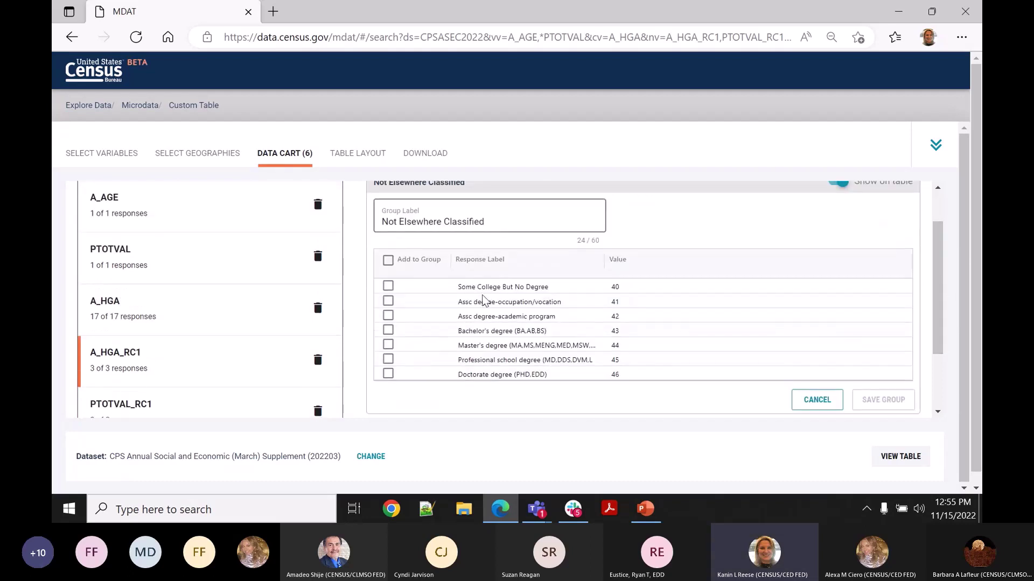
left_click(390, 285)
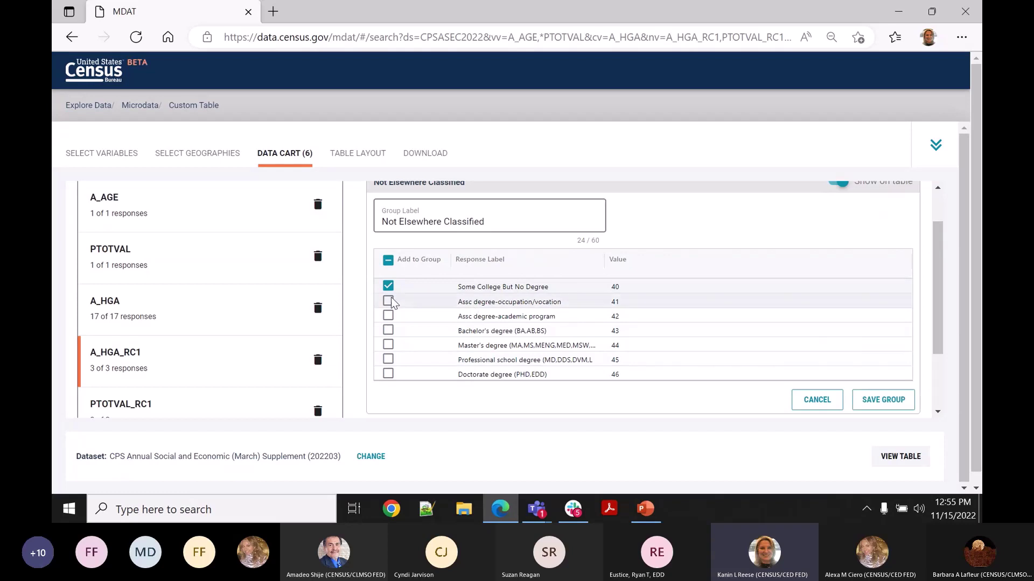
left_click(389, 301)
left_click(390, 315)
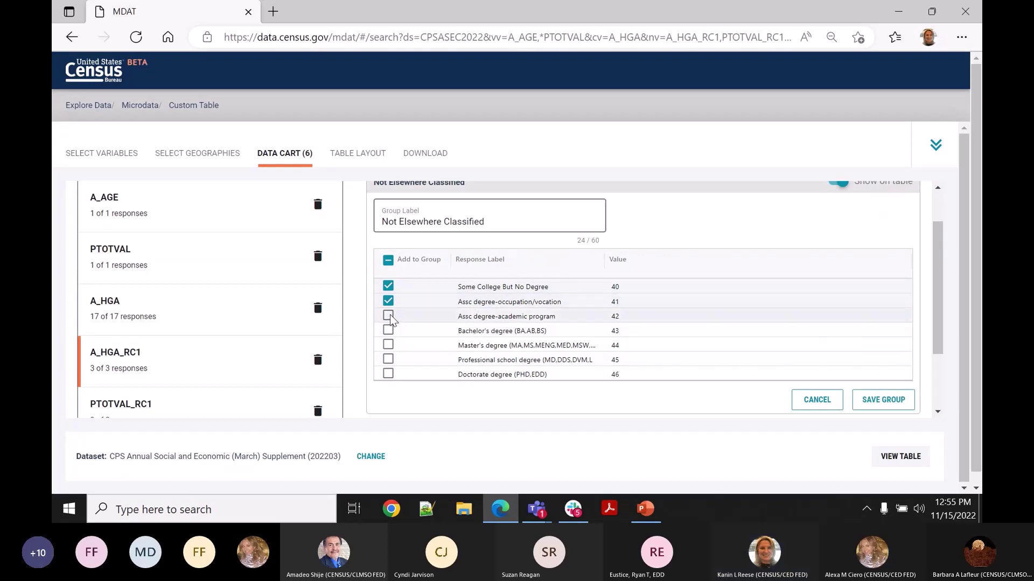
Label the selected education group "Some college/Associates Degree" and save it
left_click_drag(549, 222, 326, 217)
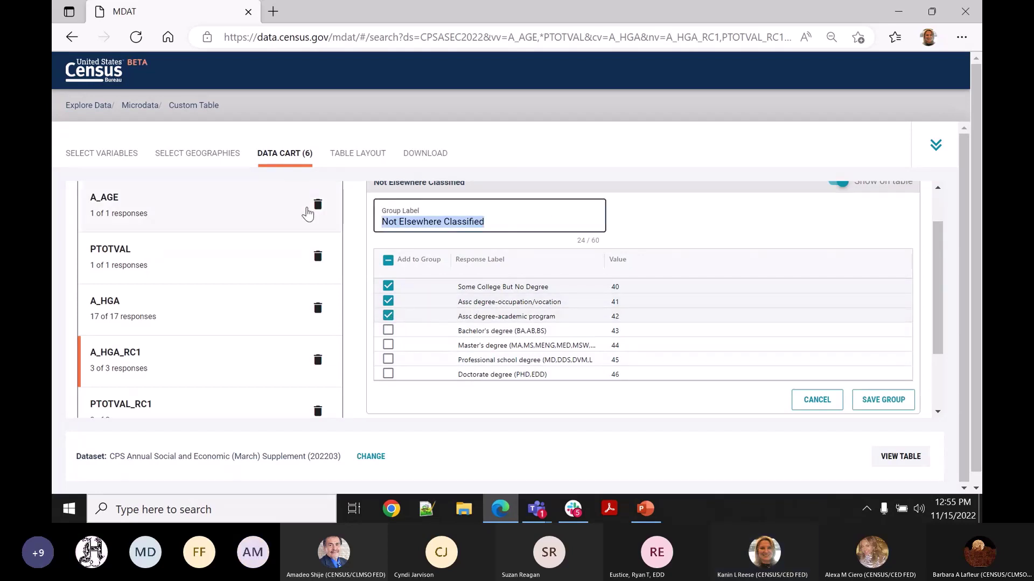
type("Some colle")
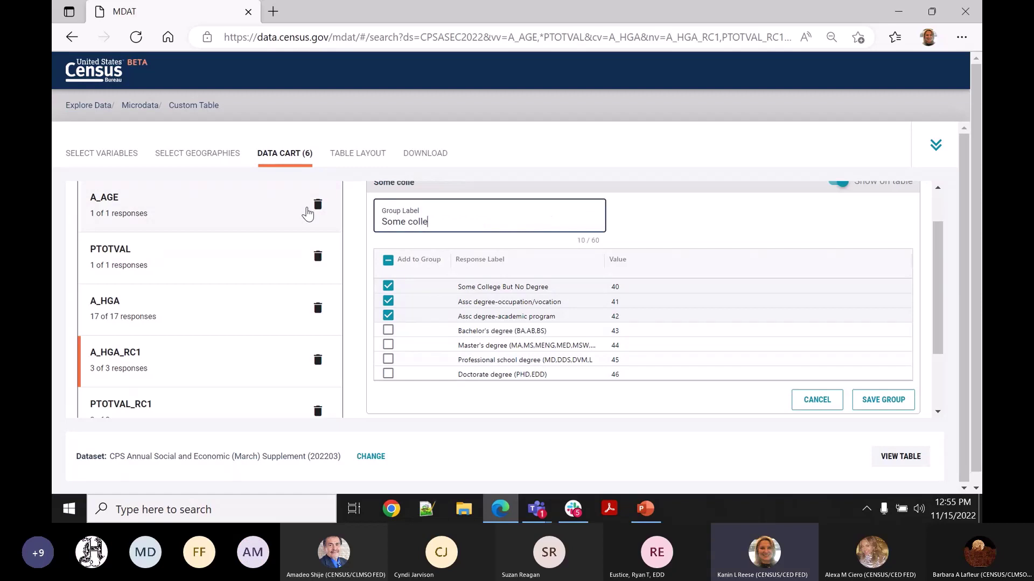
type("ge/Assoc")
type("iate")
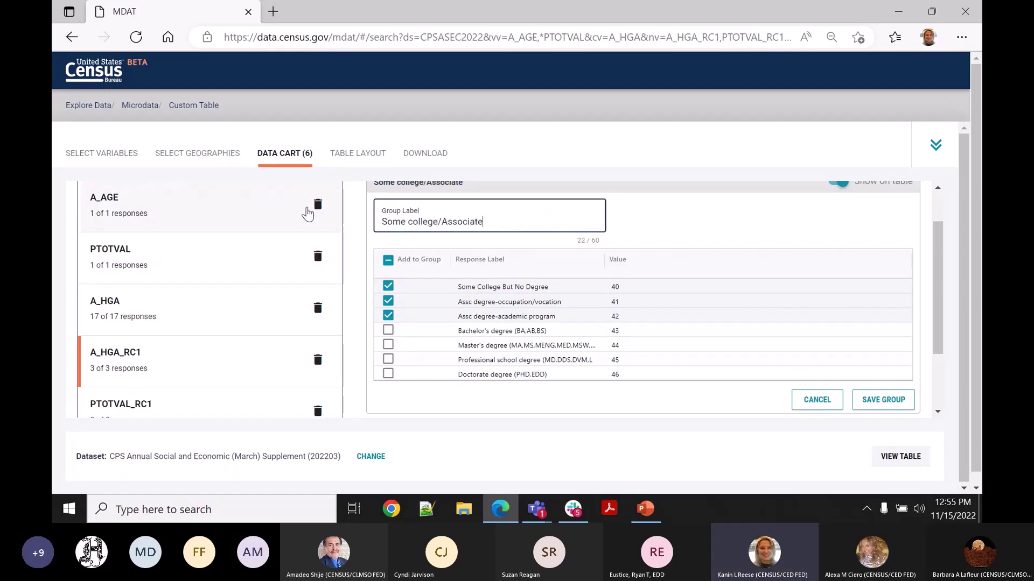
type("s Degree")
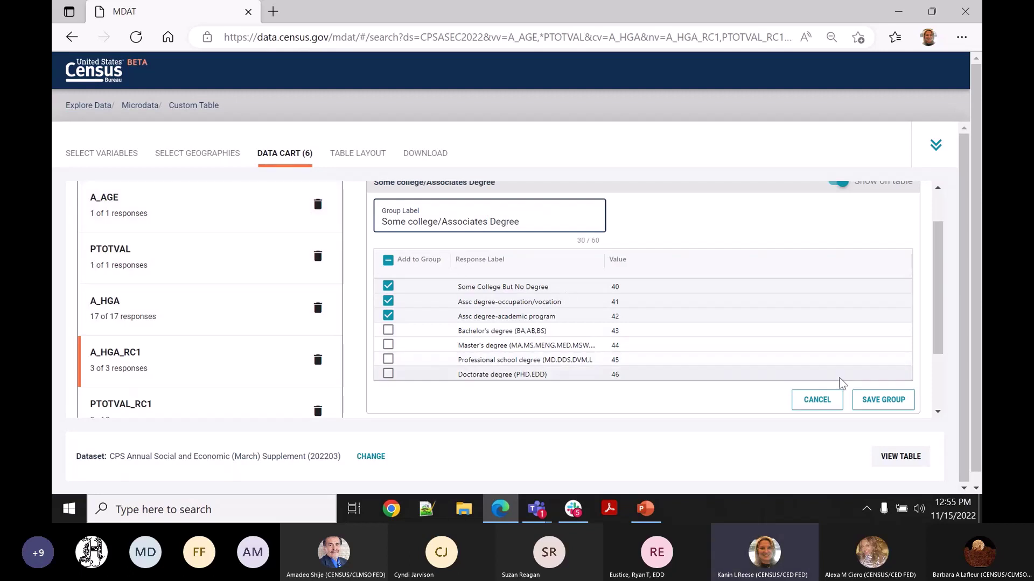
left_click(868, 401)
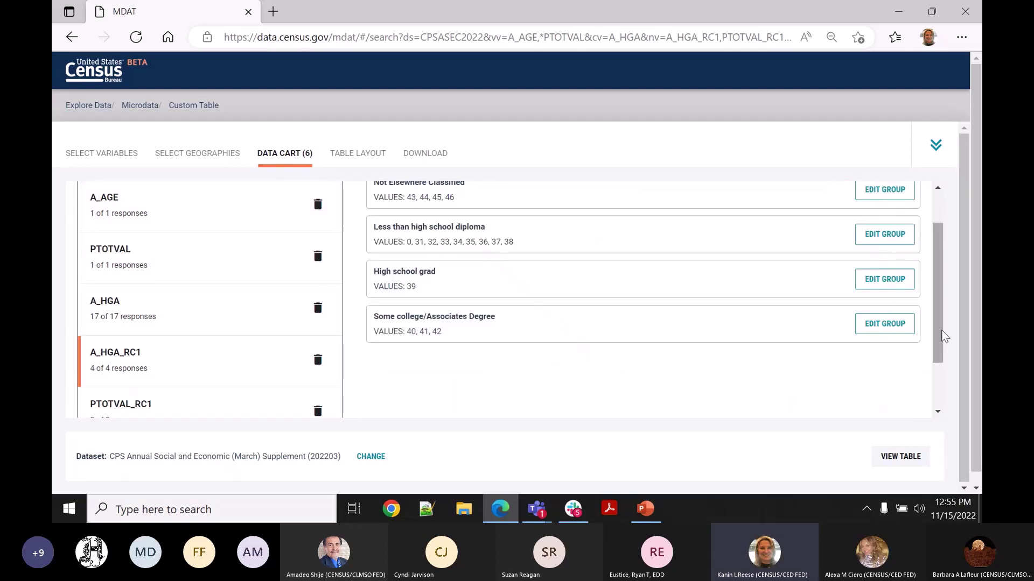
Select the remaining unclassified education responses, Bachelor's, Master's, Professional school and Doctorate degree, for a new group
left_click_drag(940, 331, 941, 294)
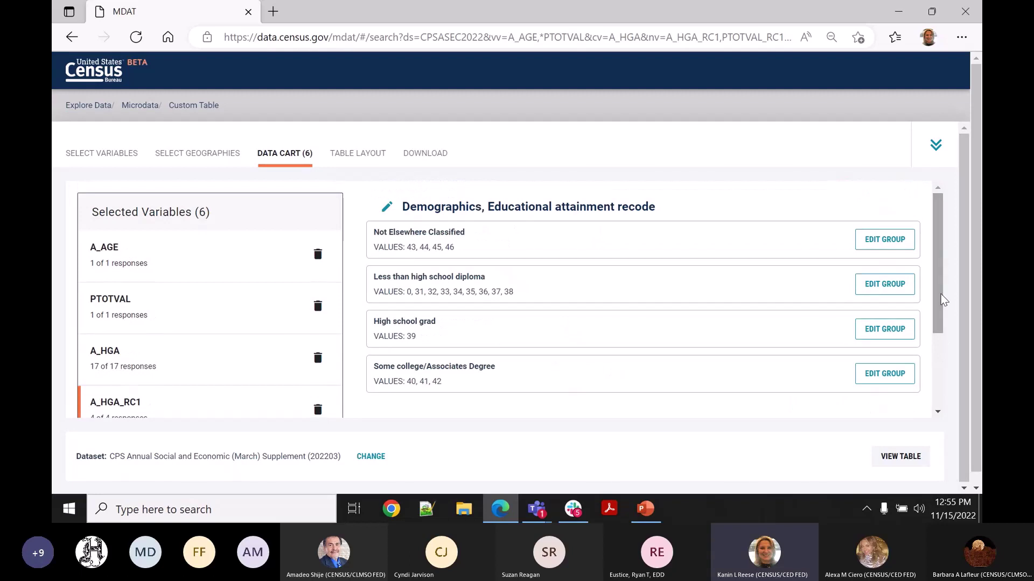
left_click(879, 239)
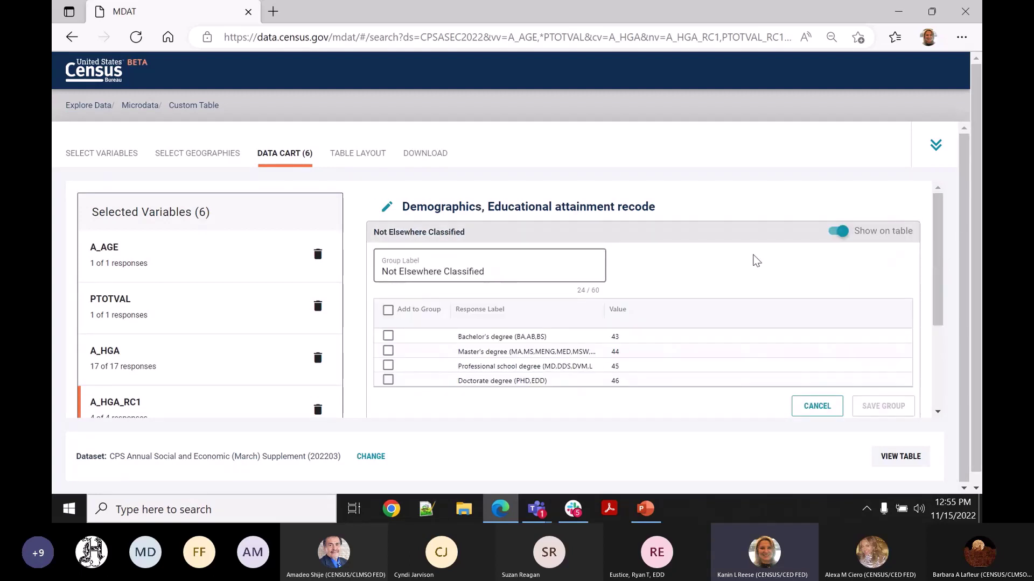
left_click(388, 350)
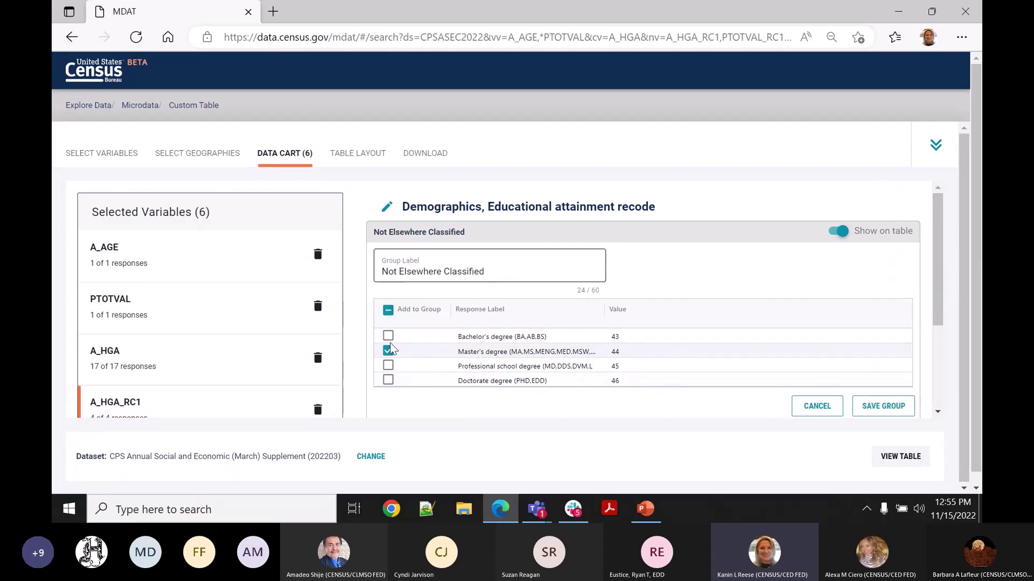
left_click(389, 335)
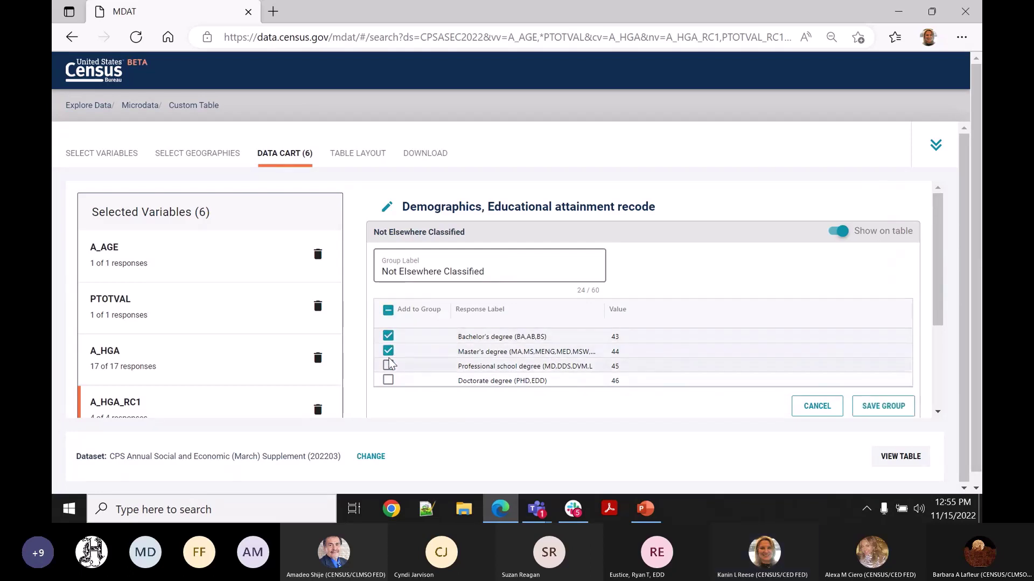
left_click(388, 367)
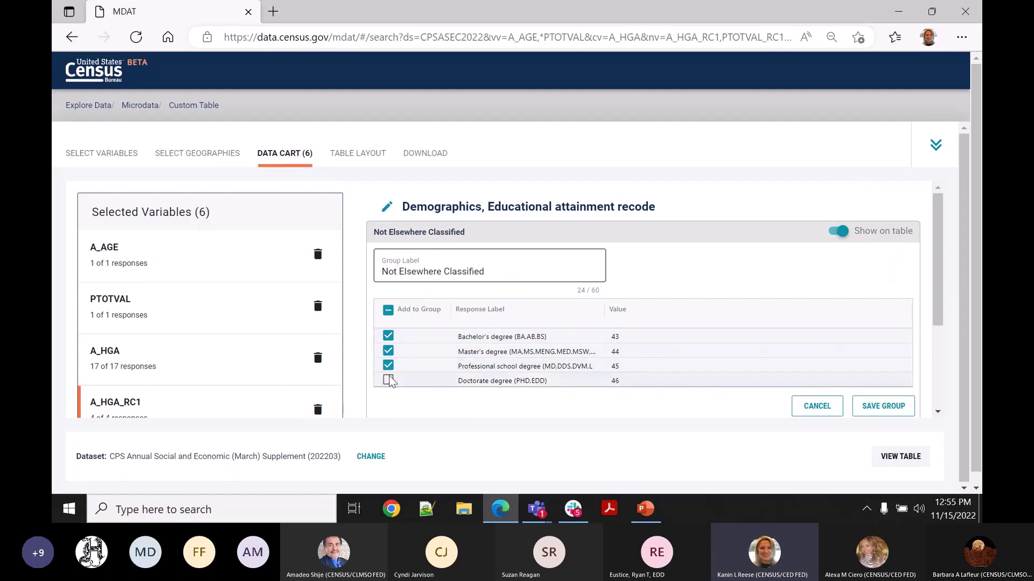
left_click(389, 380)
Label the remaining education group "Bachelor's degree or higher" and save it
left_click_drag(490, 272, 332, 282)
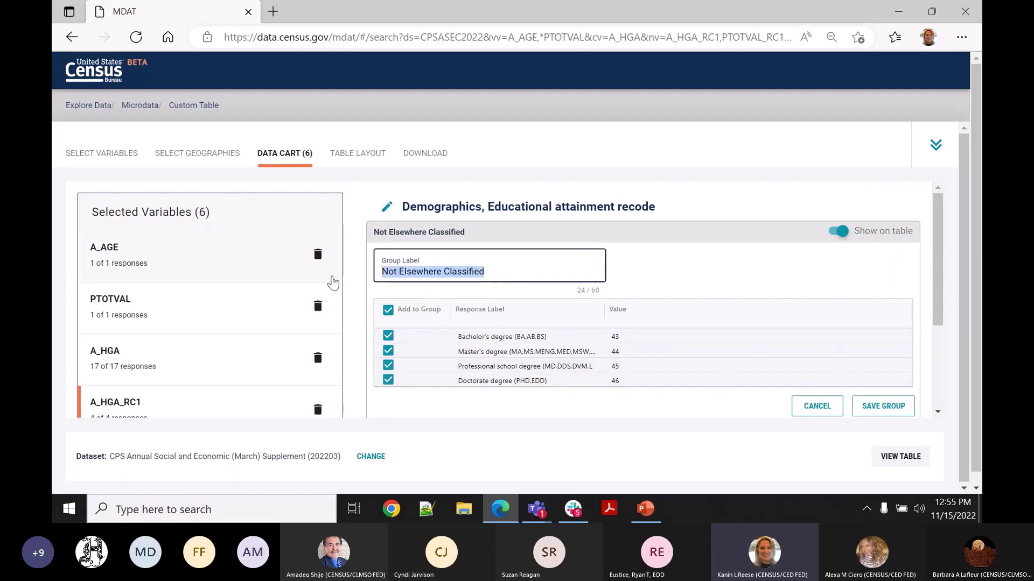
type("Bachelo")
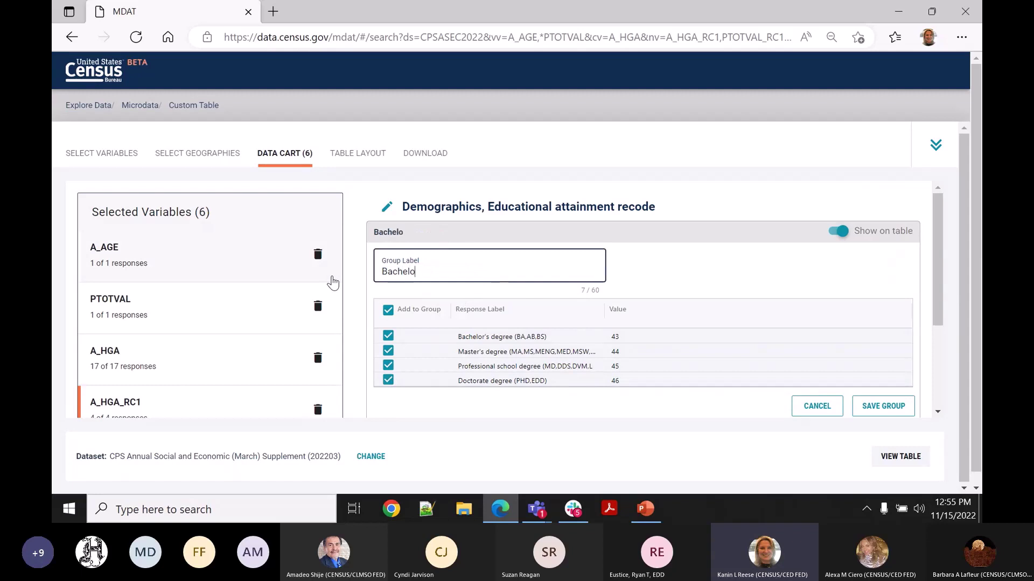
type("r's degree")
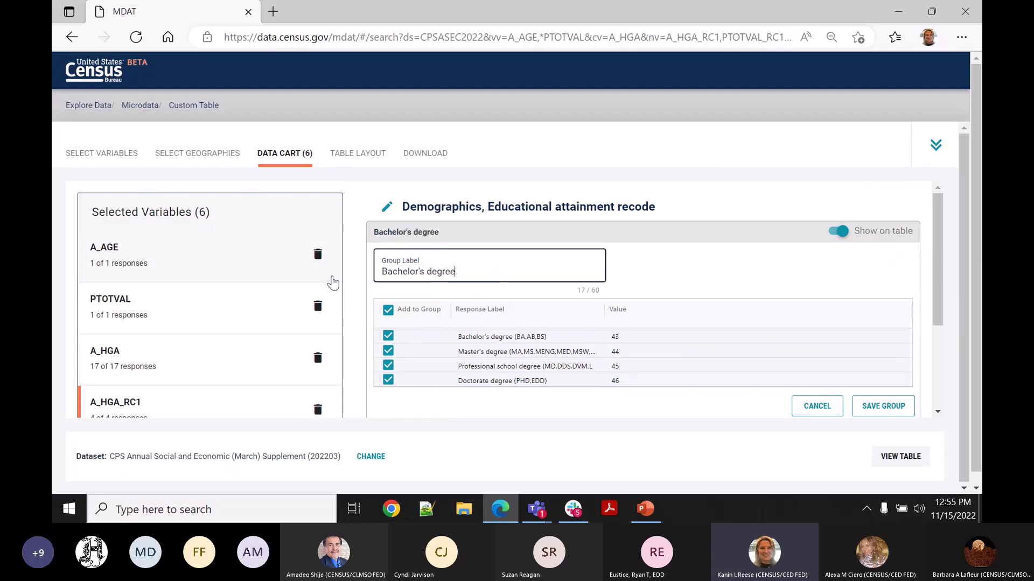
type(" or higher")
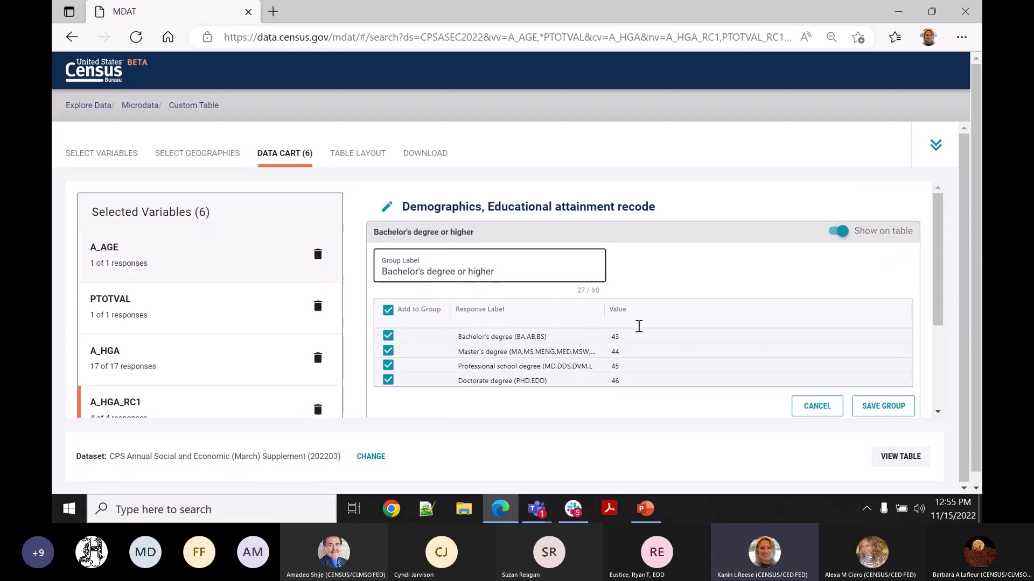
left_click(895, 406)
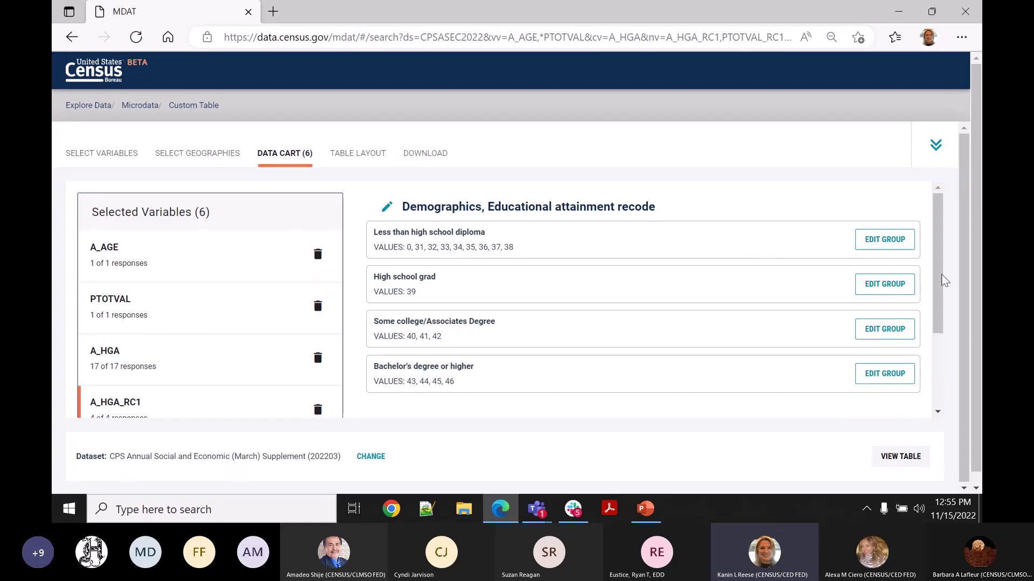
Go to the table layout and set the values in table cells to Count
left_click_drag(940, 284, 942, 388)
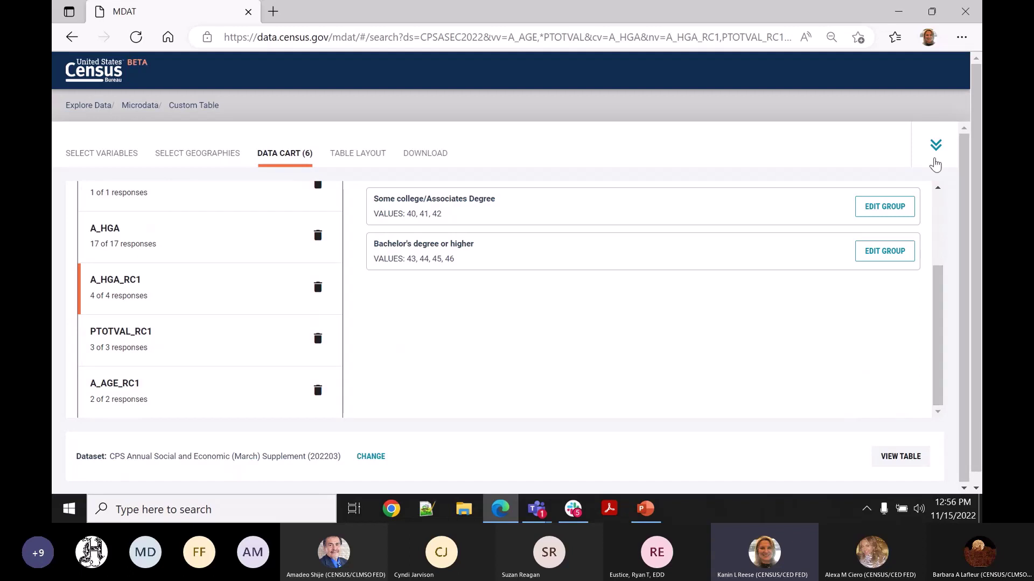
left_click(365, 153)
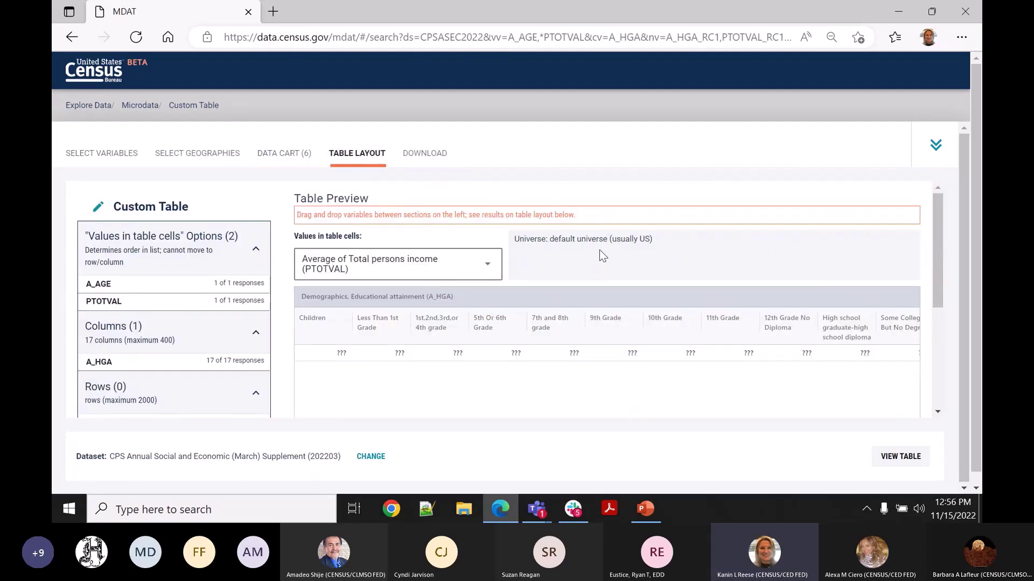
left_click(476, 274)
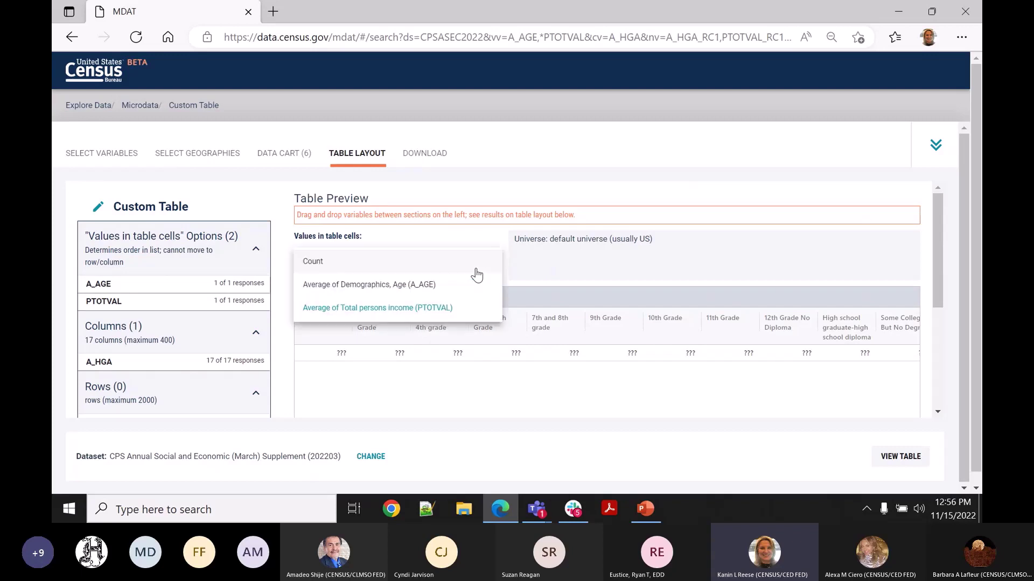
left_click(437, 269)
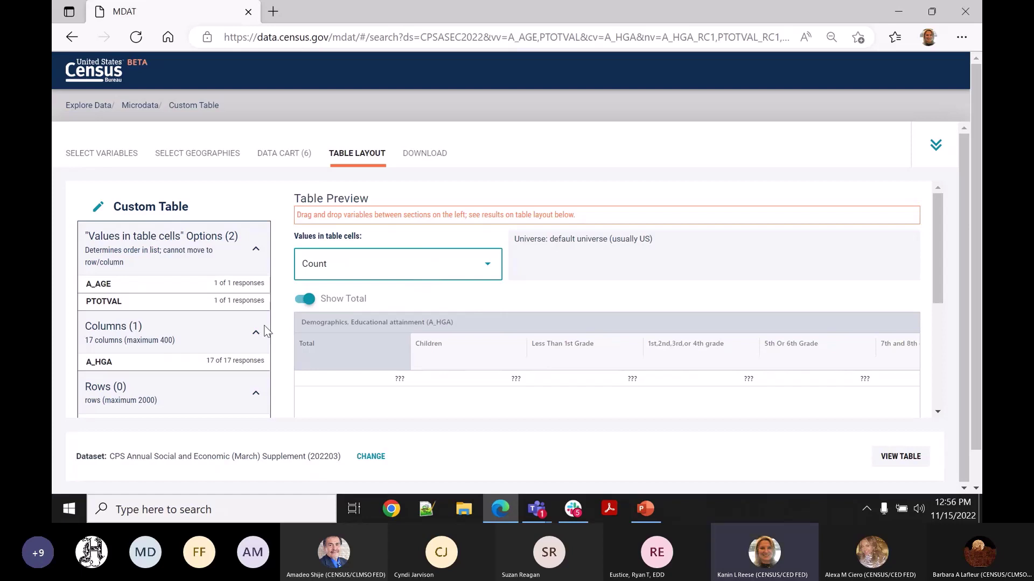
Place the income recode PTOTVAL_RC1 on the columns and move A_HGA from the columns to the rows
left_click_drag(937, 233, 954, 276)
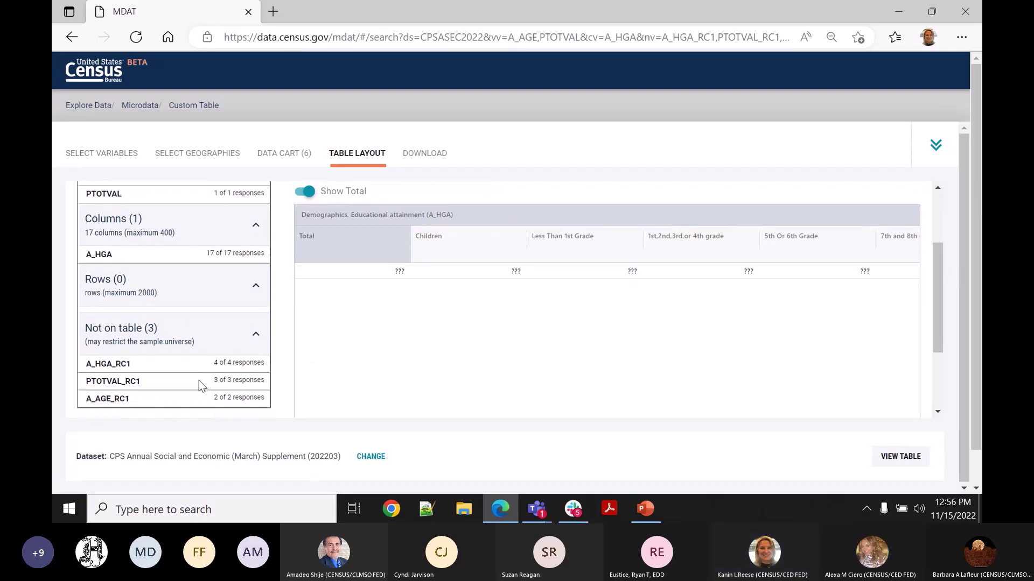
left_click_drag(201, 386, 188, 262)
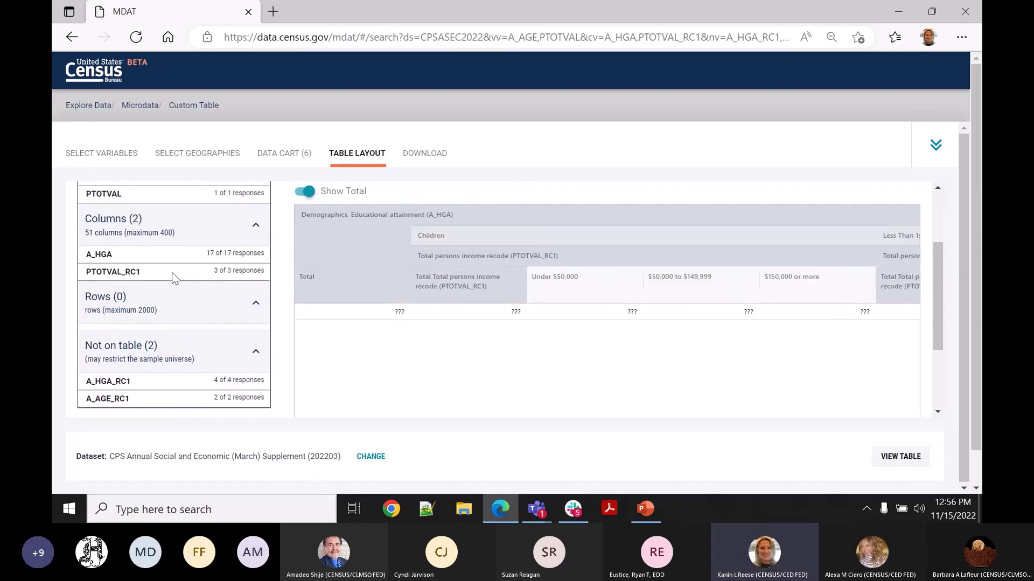
left_click_drag(167, 260, 166, 330)
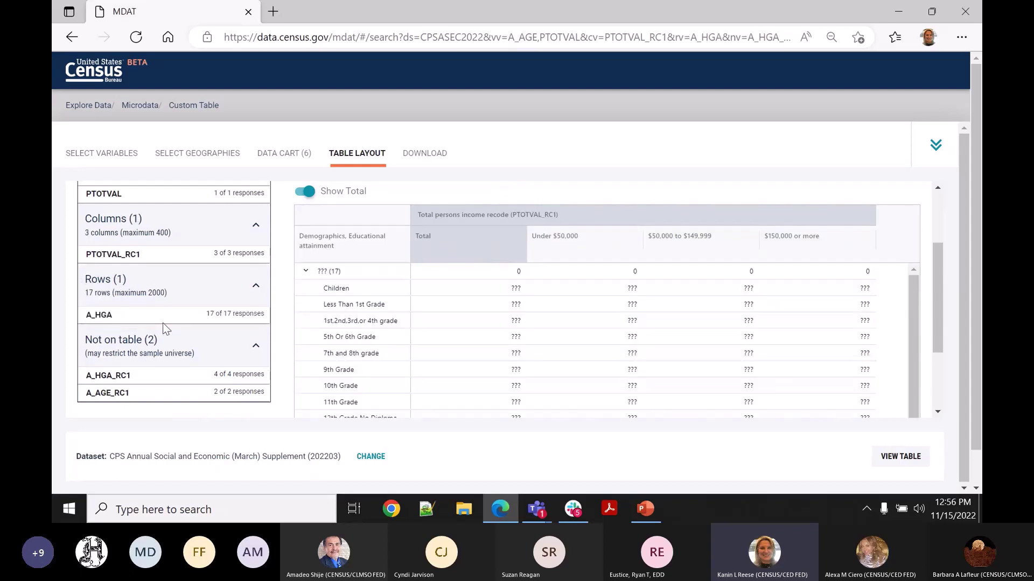
Add the age recode A_AGE_RC1 to the rows, order it above A_HGA, and check the row nesting in the preview
left_click_drag(151, 392, 151, 325)
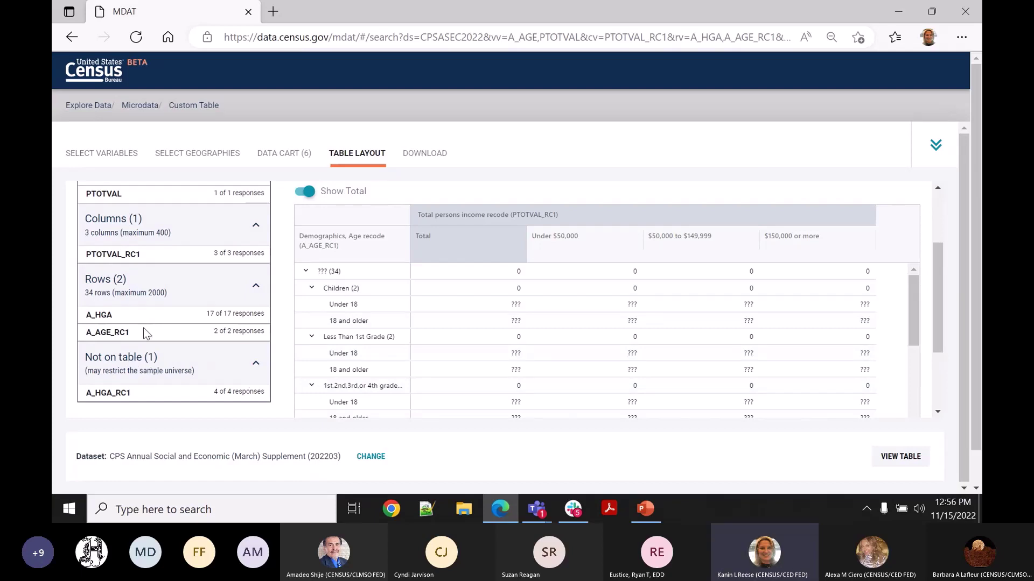
left_click_drag(144, 331, 144, 308)
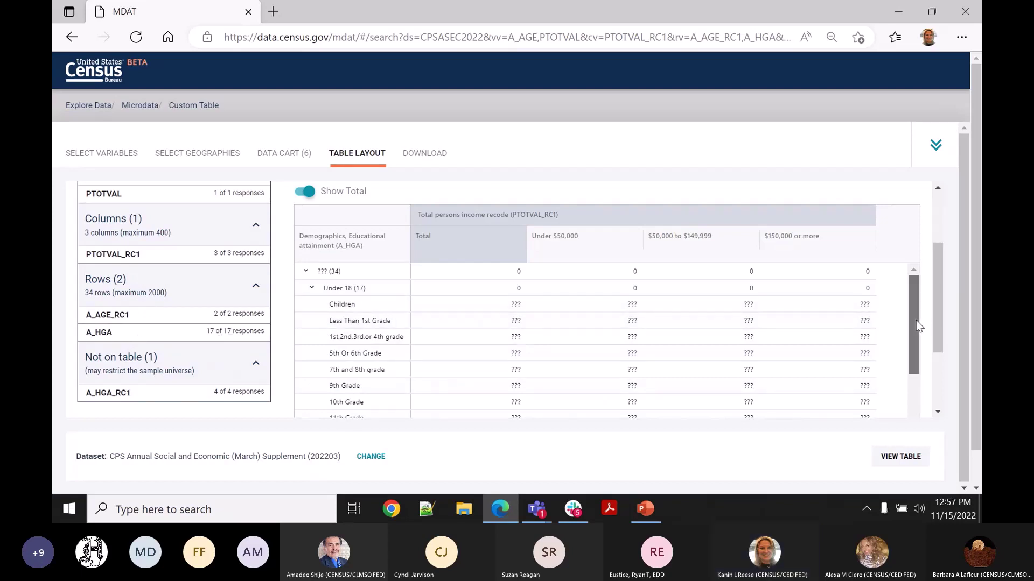
left_click_drag(916, 321, 924, 383)
scroll(924, 384, "up", 5)
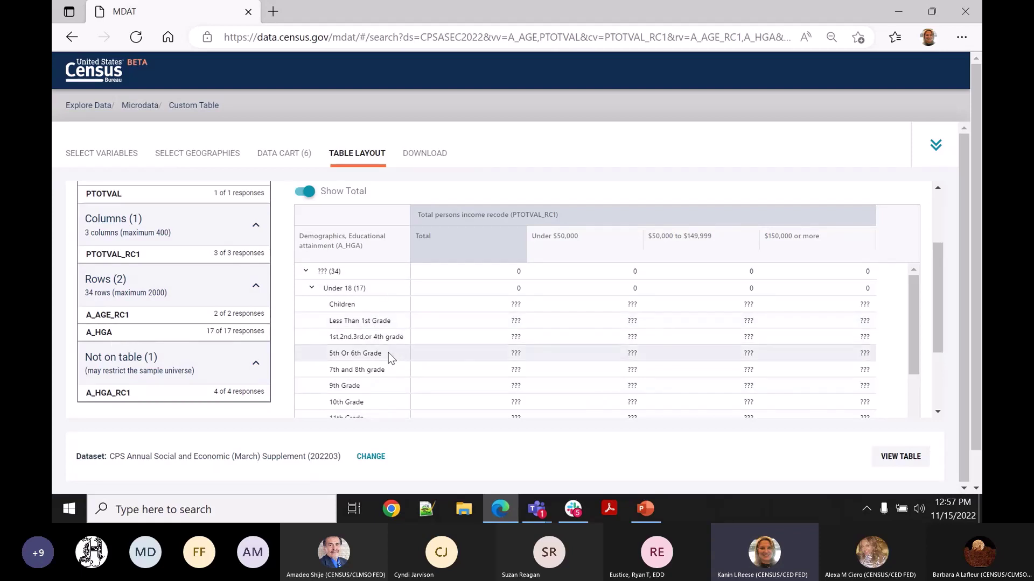
Take A_HGA off the table and put the education recode A_HGA_RC1 on the rows below A_AGE_RC1
left_click_drag(160, 340, 164, 399)
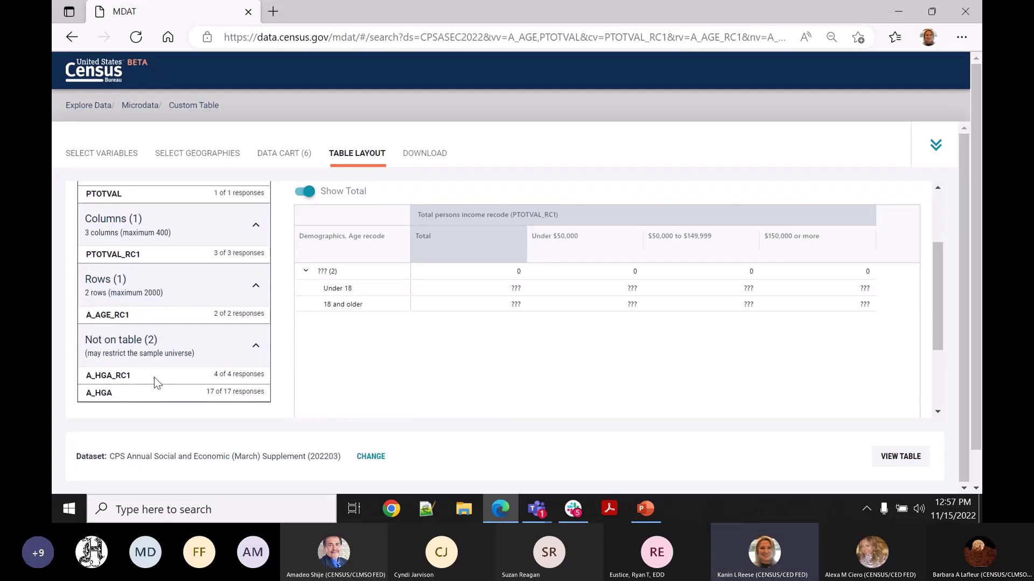
left_click_drag(154, 377, 148, 326)
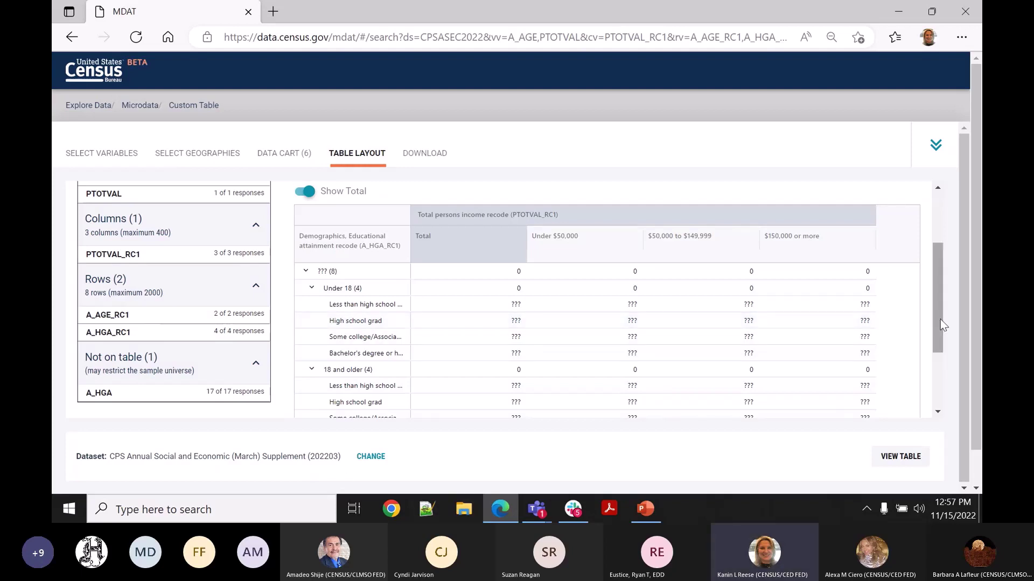
Generate the custom table, review the available weighting options while keeping the March supplement person weight, and look over the counts
left_click_drag(941, 325, 943, 203)
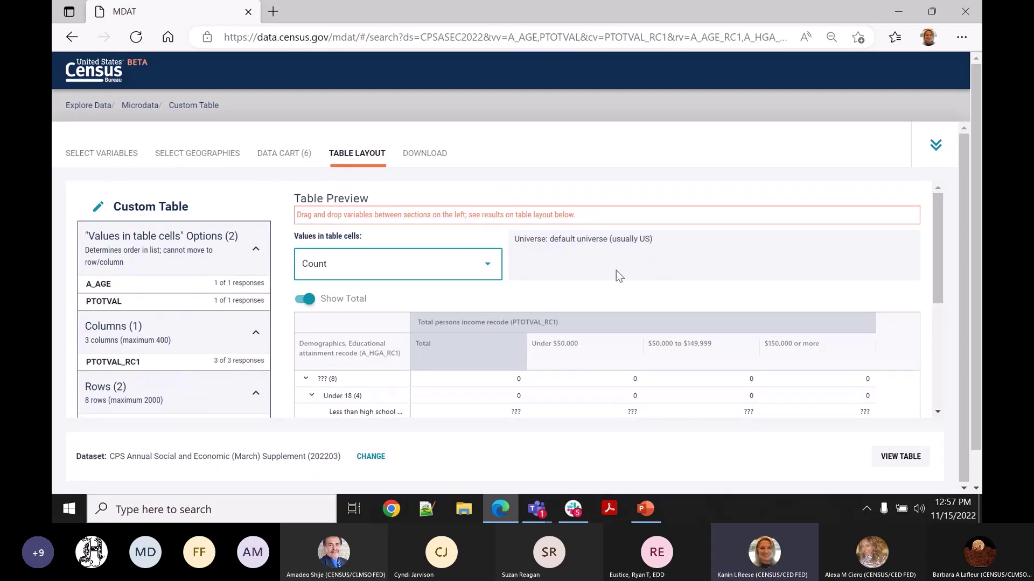
left_click(897, 461)
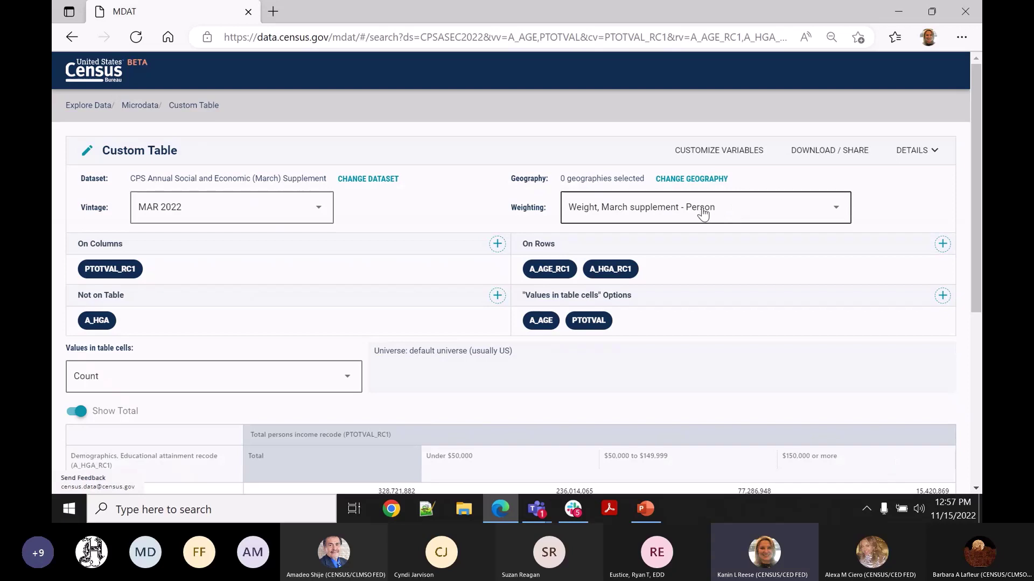
left_click(794, 218)
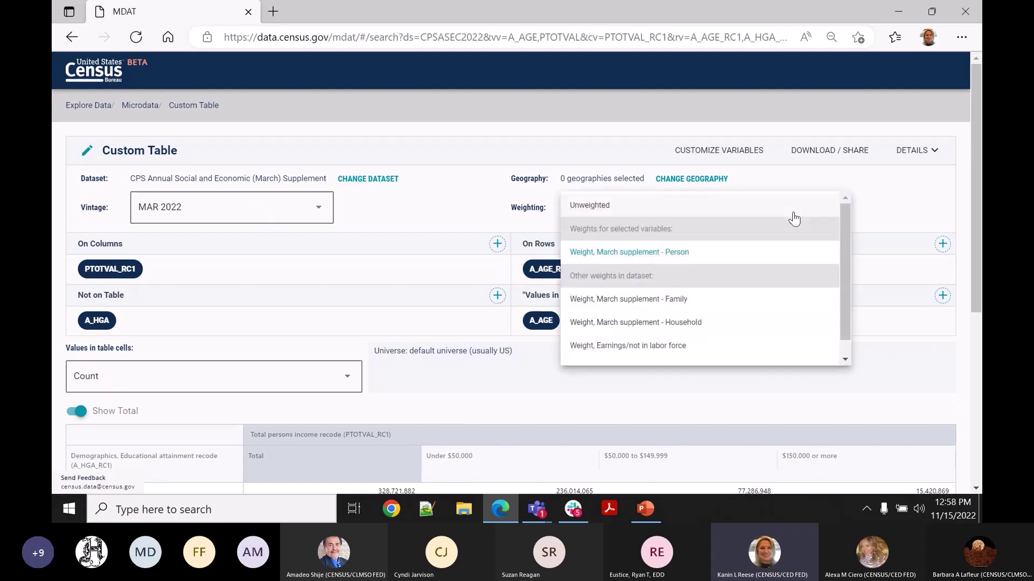
left_click(881, 213)
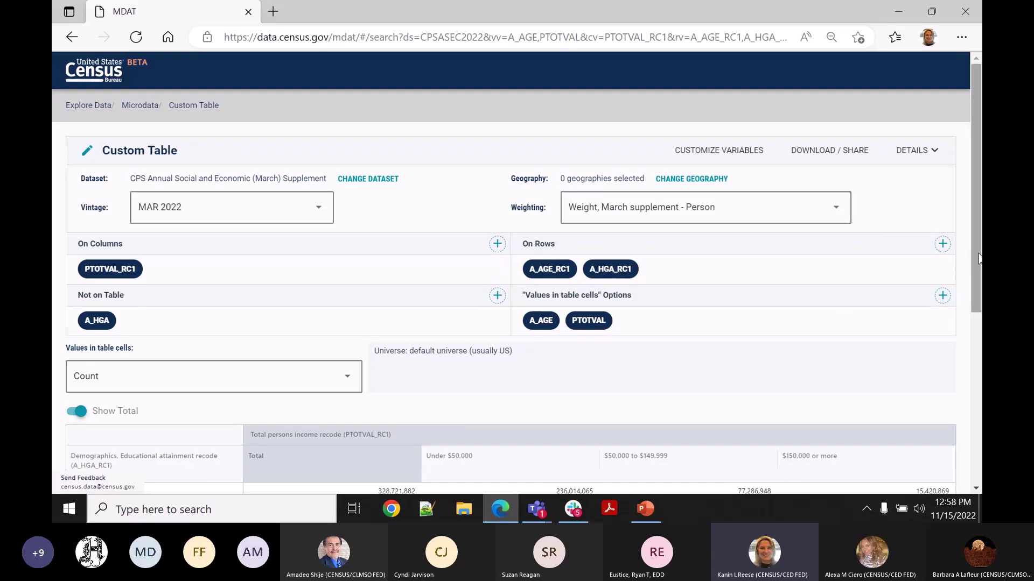
left_click_drag(977, 259, 977, 410)
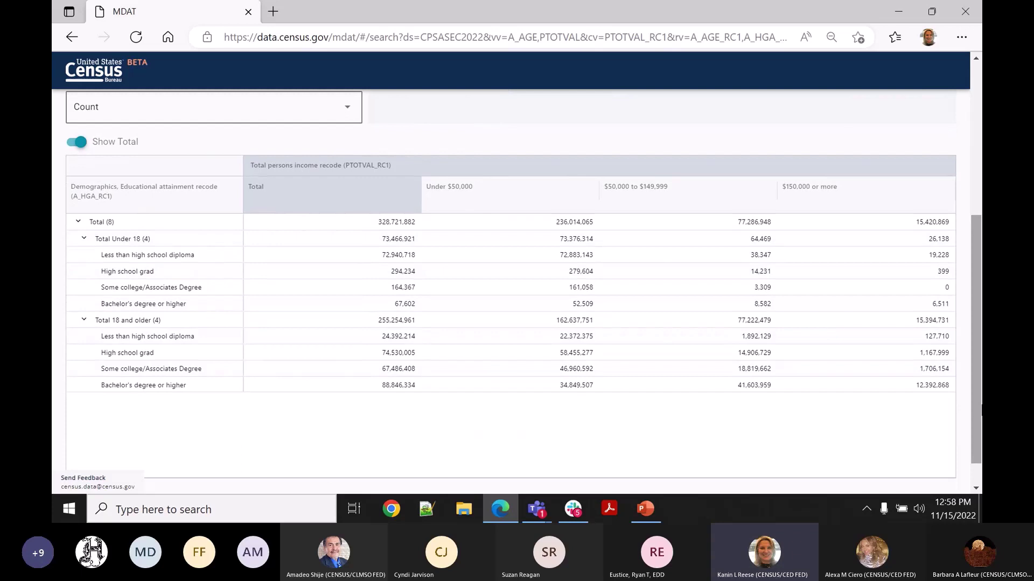
left_click_drag(977, 410, 971, 290)
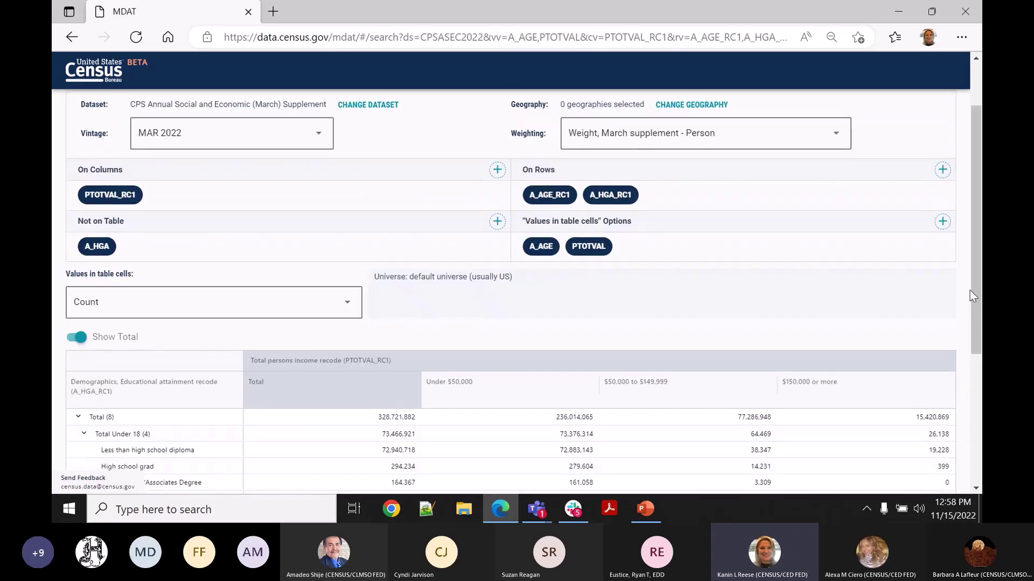
Change the custom table's vintage to MAR 2020
left_click(324, 134)
left_click(284, 180)
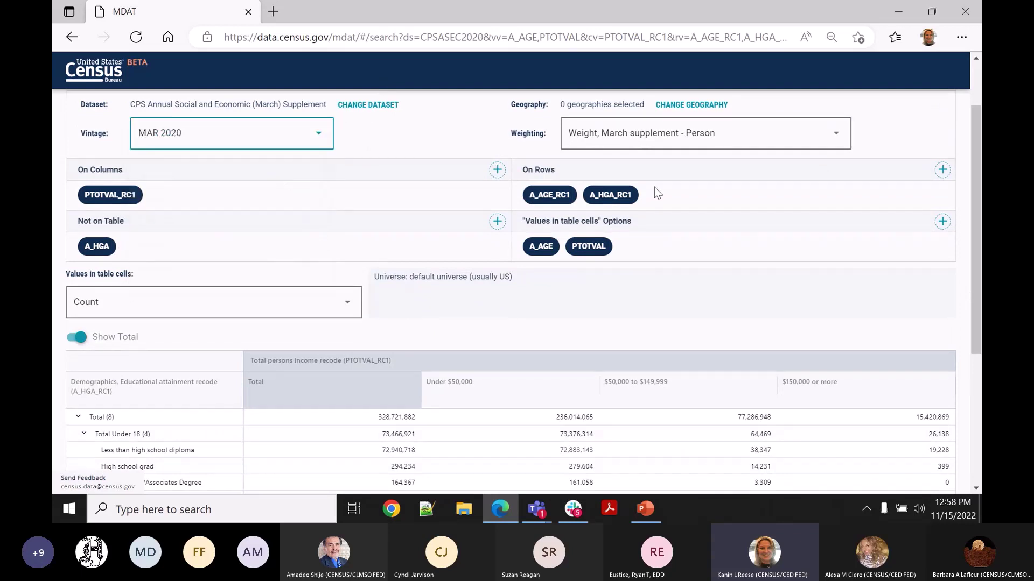
scroll(976, 231, "up", 2)
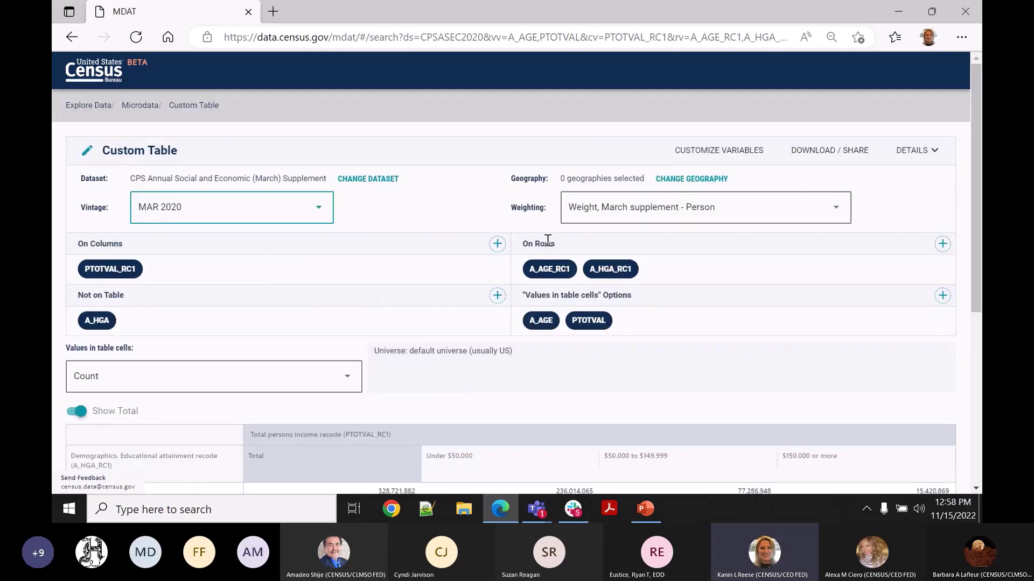
Export the table view as a CSV file and open it in Excel with columns A and B widened
left_click(835, 152)
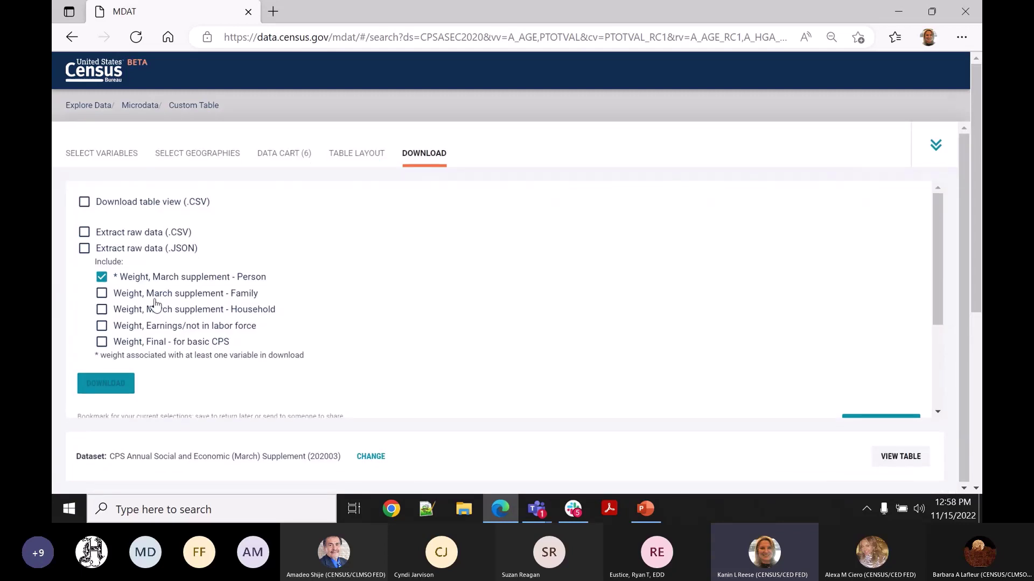
left_click(84, 203)
left_click(113, 393)
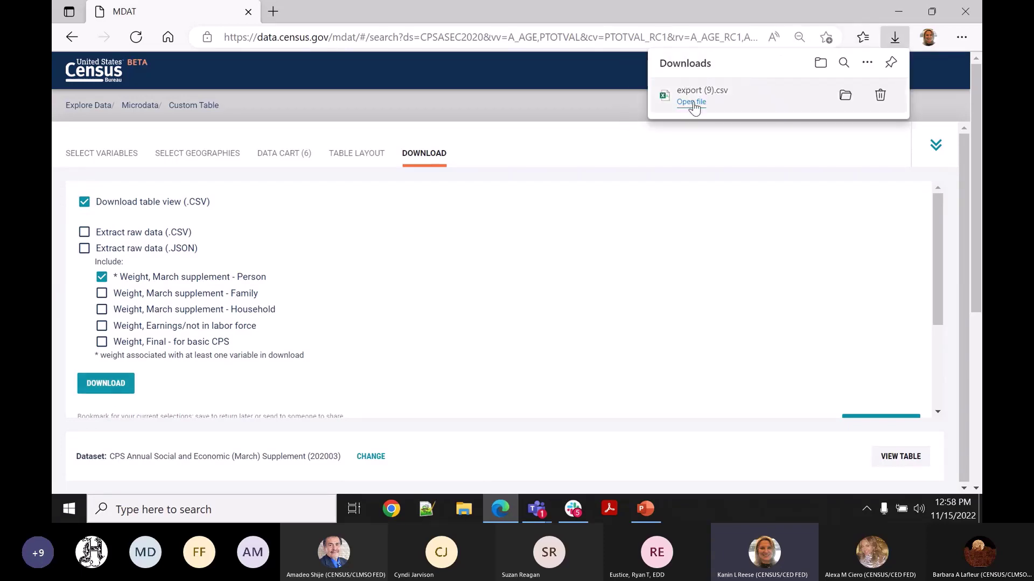
left_click(693, 103)
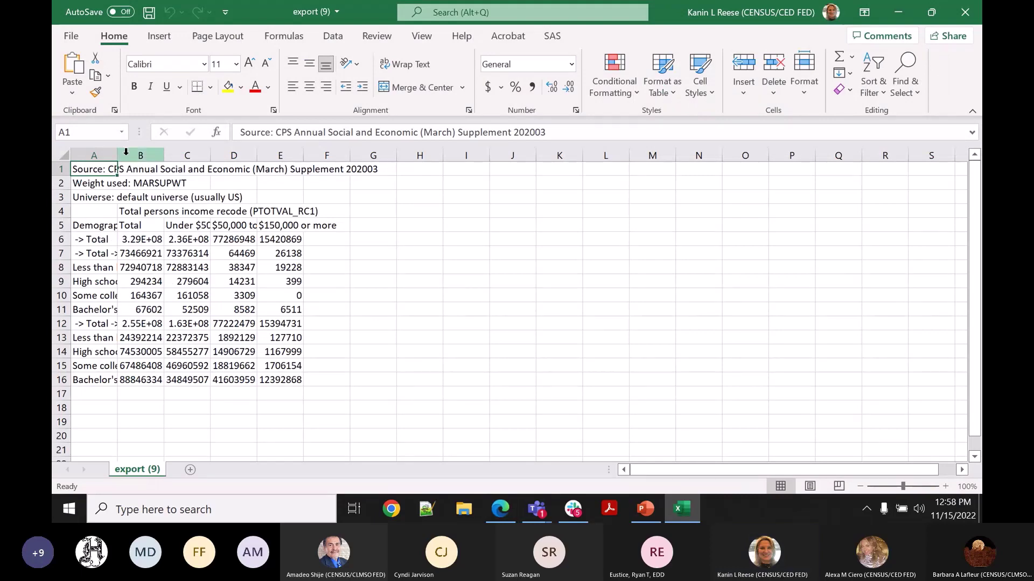
left_click_drag(116, 158, 345, 160)
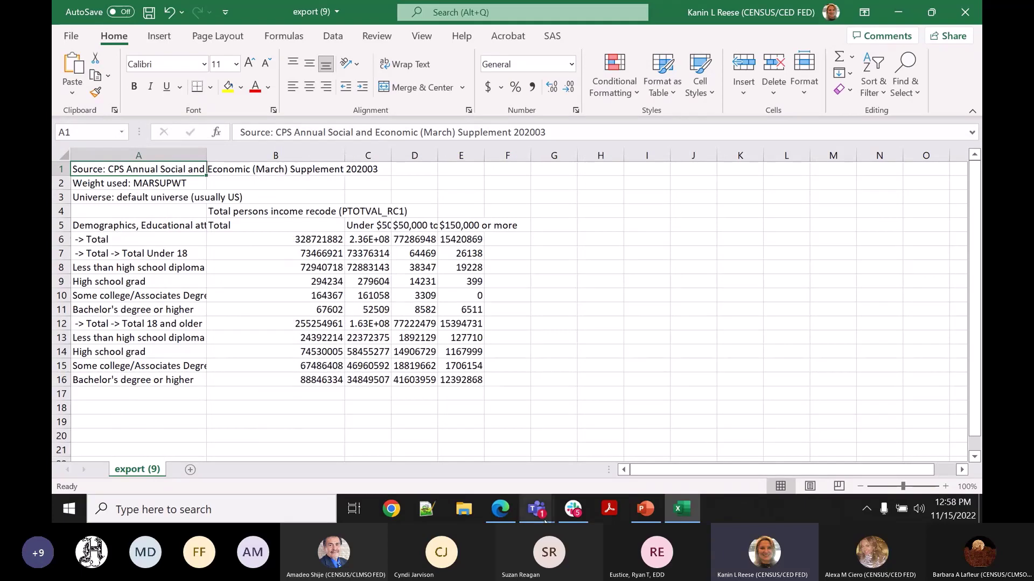
Switch back to Edge and copy the bookmark link for the current table selections
left_click(508, 511)
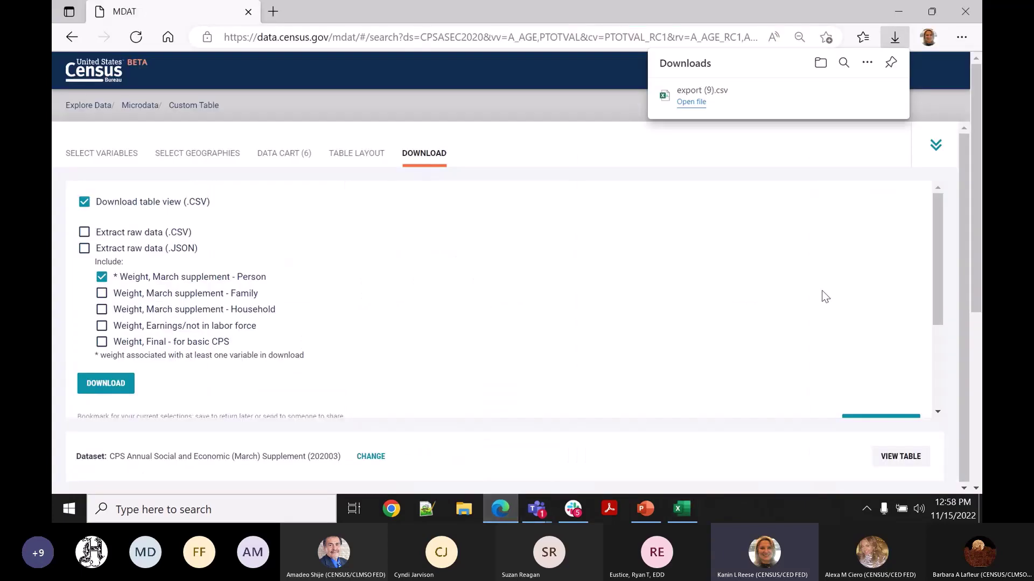
left_click_drag(937, 257, 945, 310)
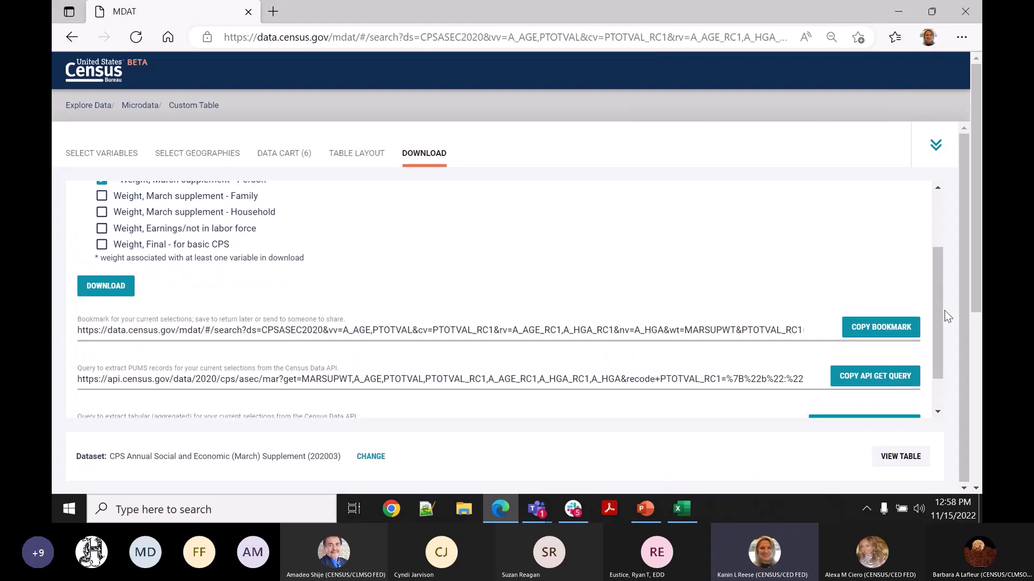
left_click(883, 329)
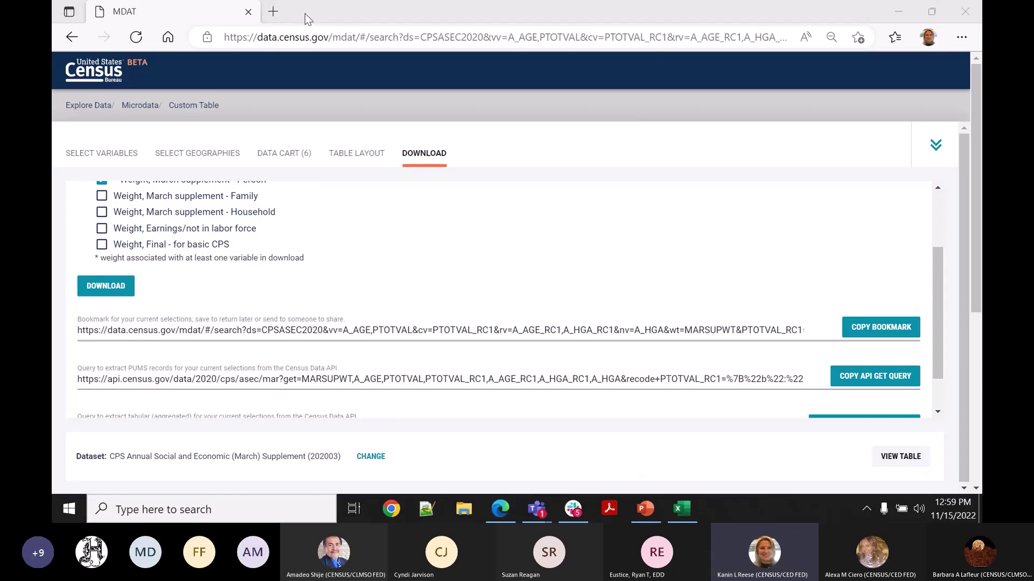
Open the copied bookmark link in a new browser tab, and go from the restored table to the Microdata dataset selection page
left_click_drag(269, 18, 237, 36)
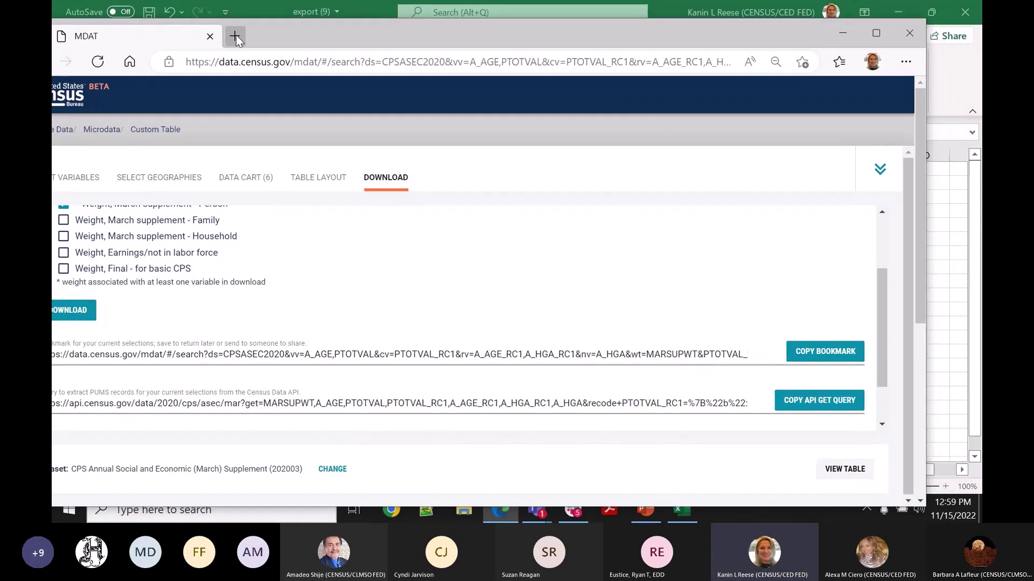
left_click(236, 36)
key("ctrl+v")
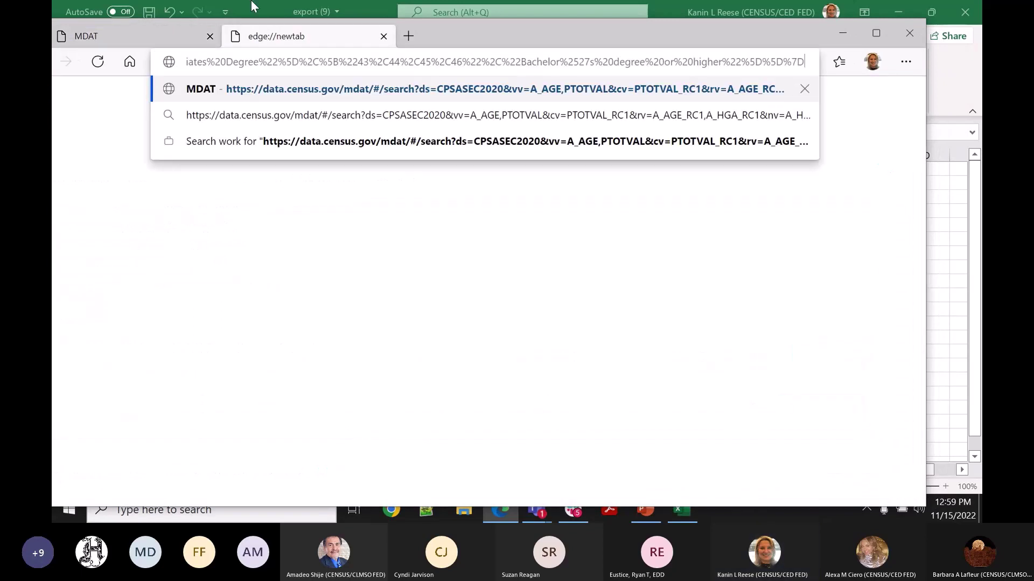
key("Return")
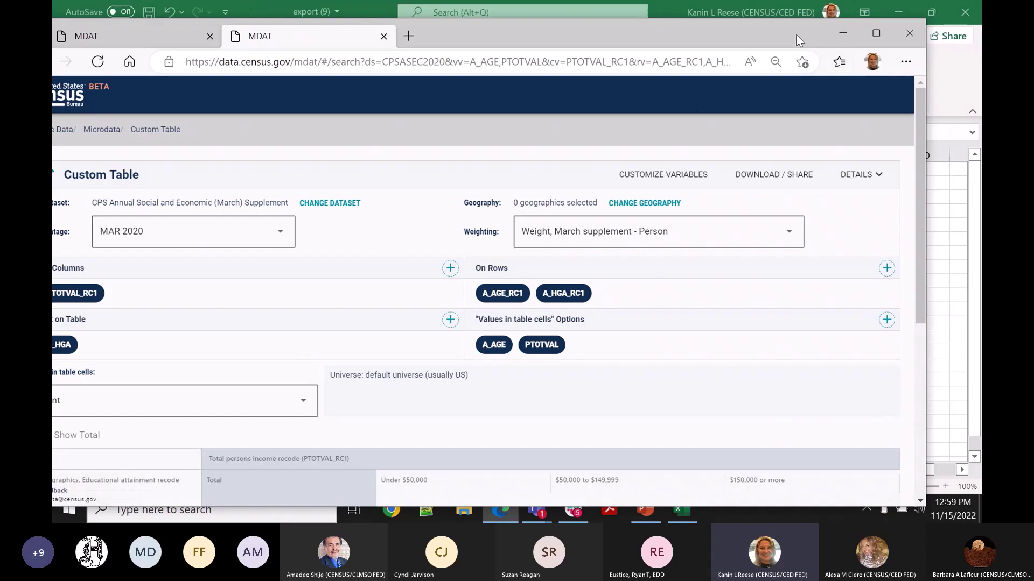
left_click_drag(797, 34, 825, 16)
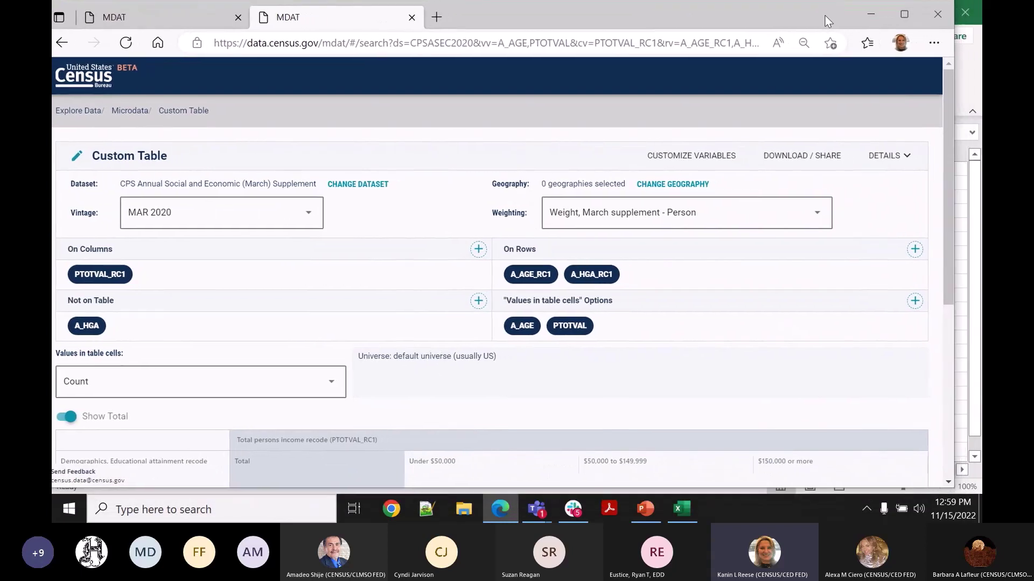
left_click_drag(948, 135, 961, 67)
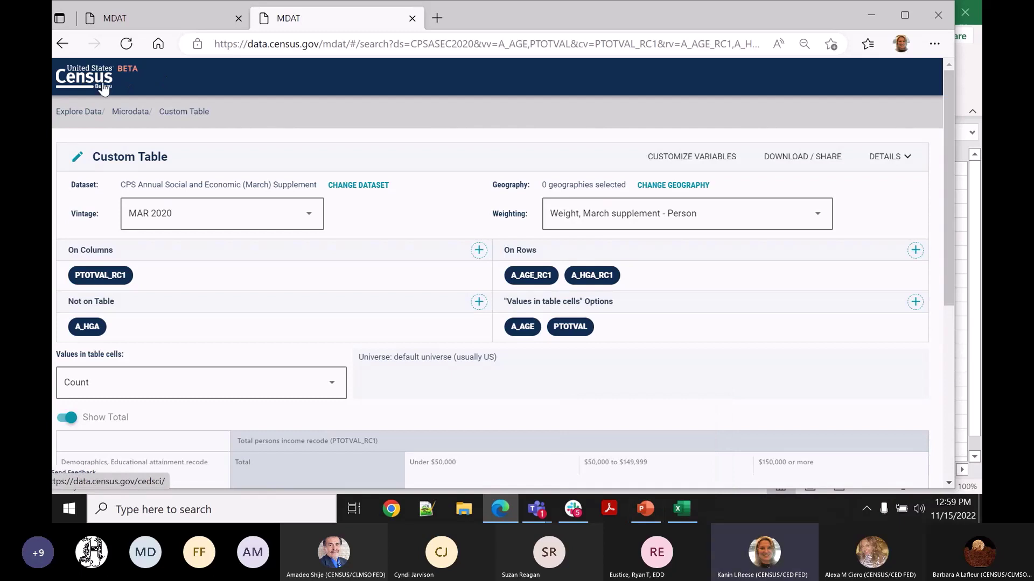
left_click(131, 113)
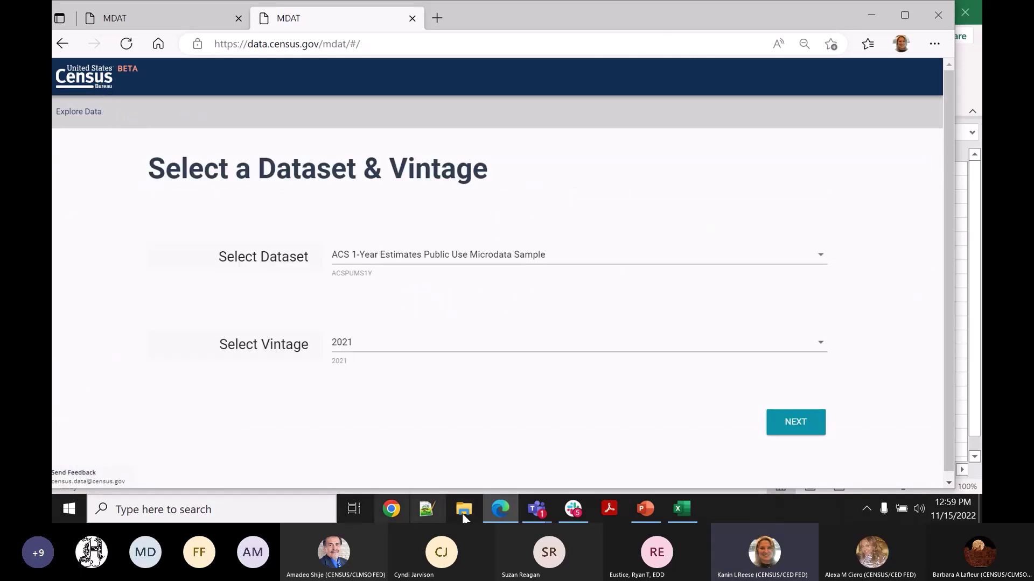
Switch to the PowerPoint presentation, go to slide 36 introducing demo Example 2, and narrow the slide thumbnail area
left_click(645, 509)
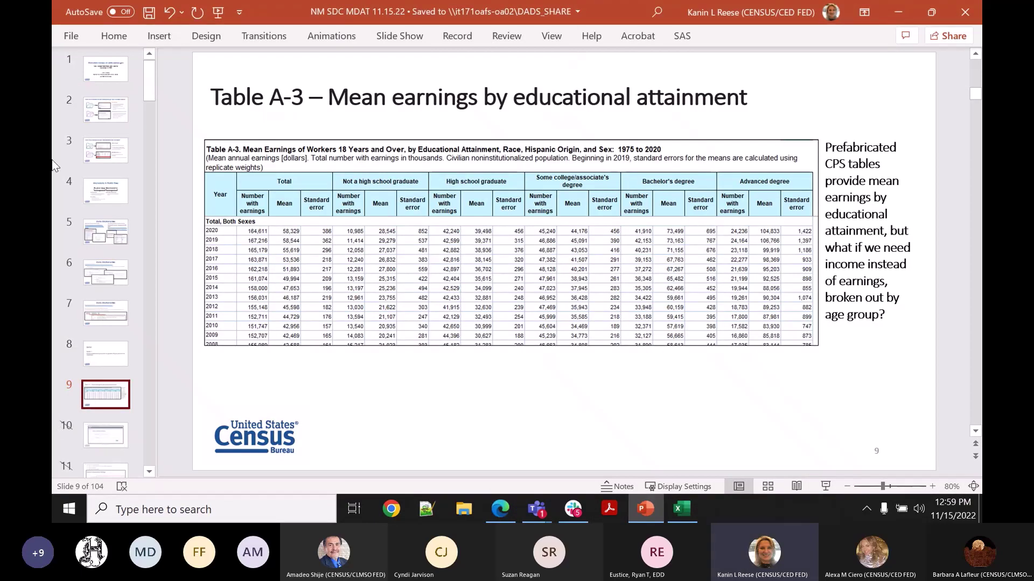
left_click_drag(146, 90, 149, 218)
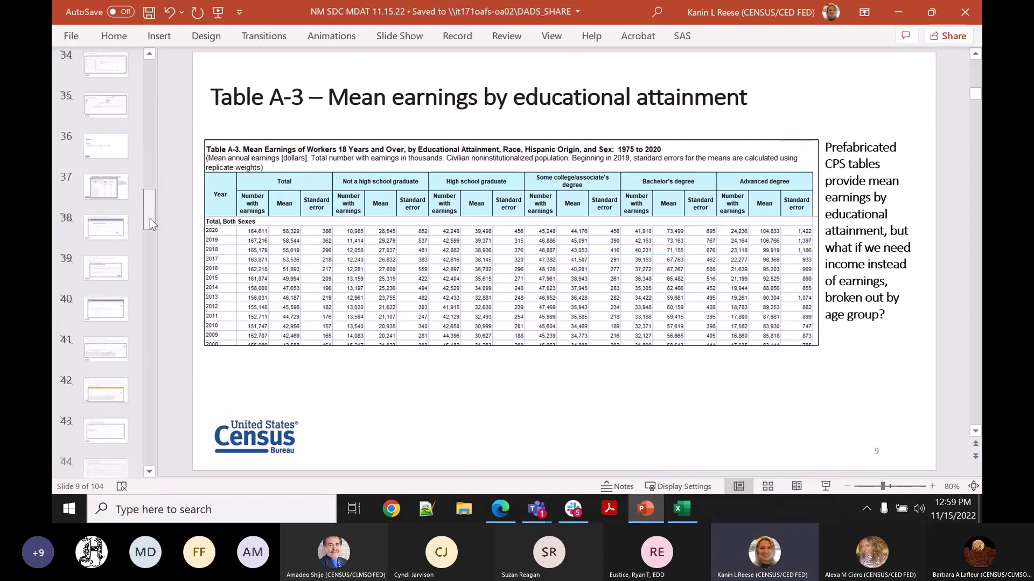
left_click(106, 156)
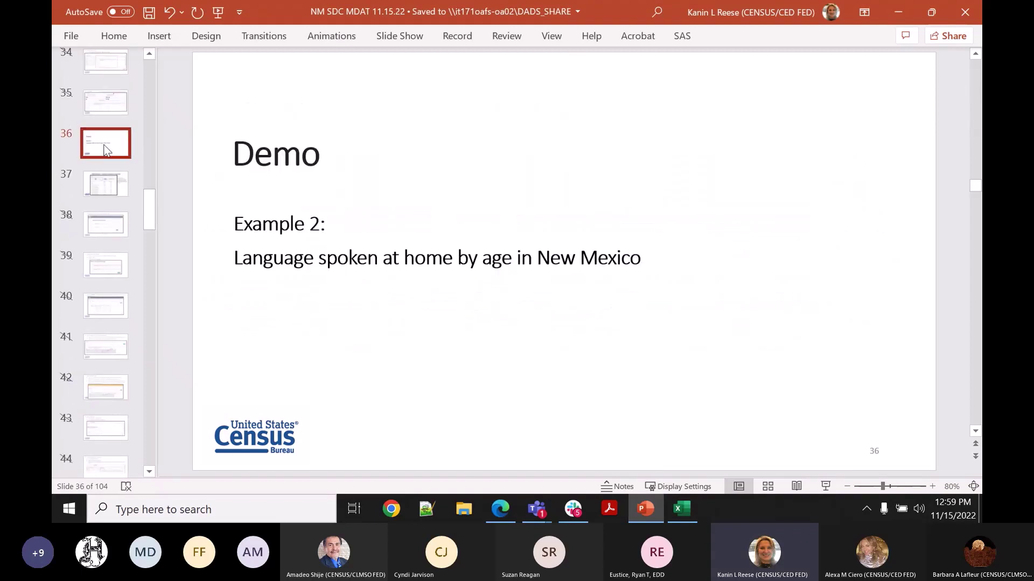
mouse_move(155, 194)
left_mouse_down()
mouse_move(152, 209)
mouse_move(141, 176)
mouse_move(150, 196)
left_mouse_up()
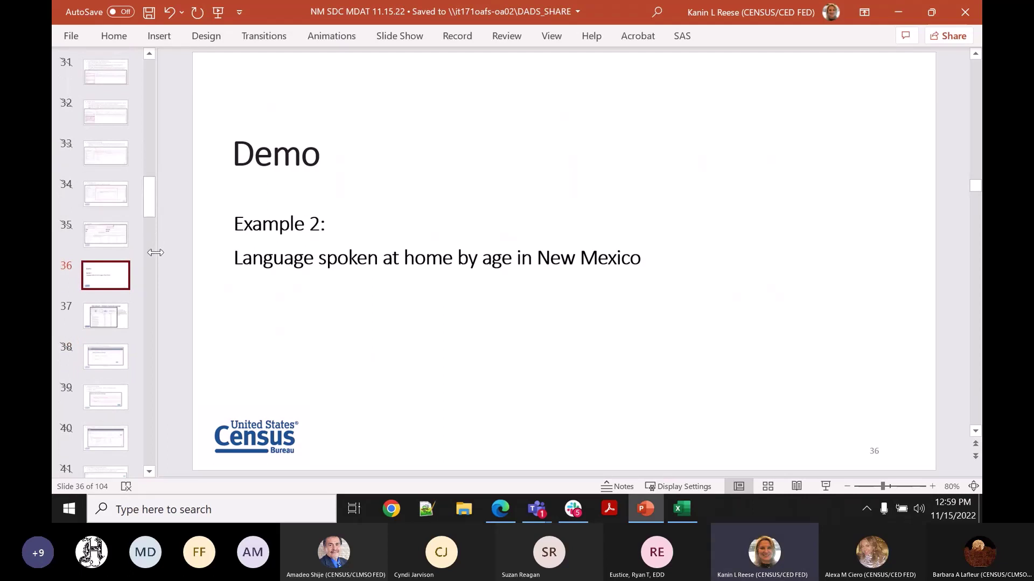
left_click_drag(152, 251, 96, 246)
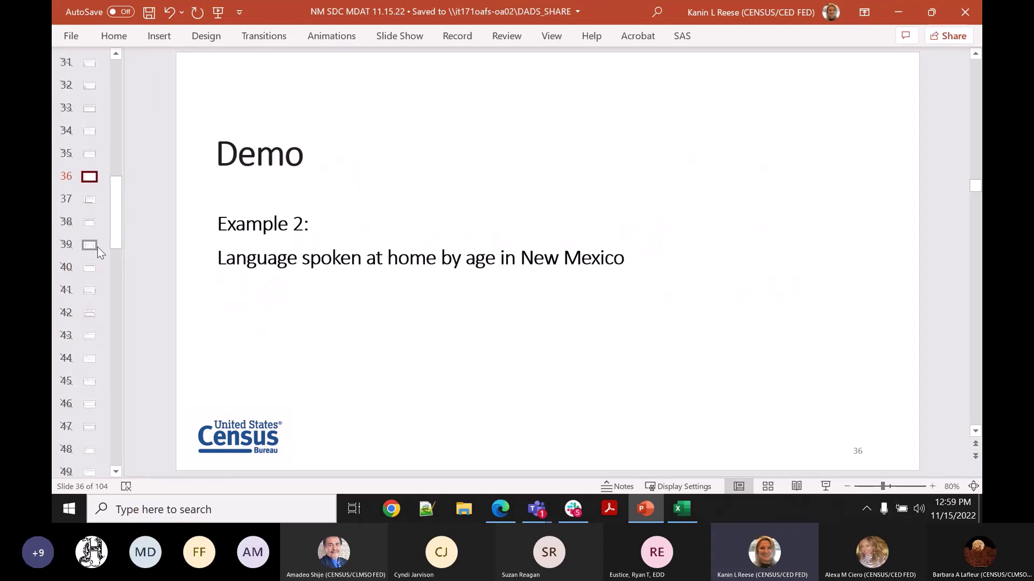
Show slide 37 on Table B16002, Detailed Household Language
key("Down")
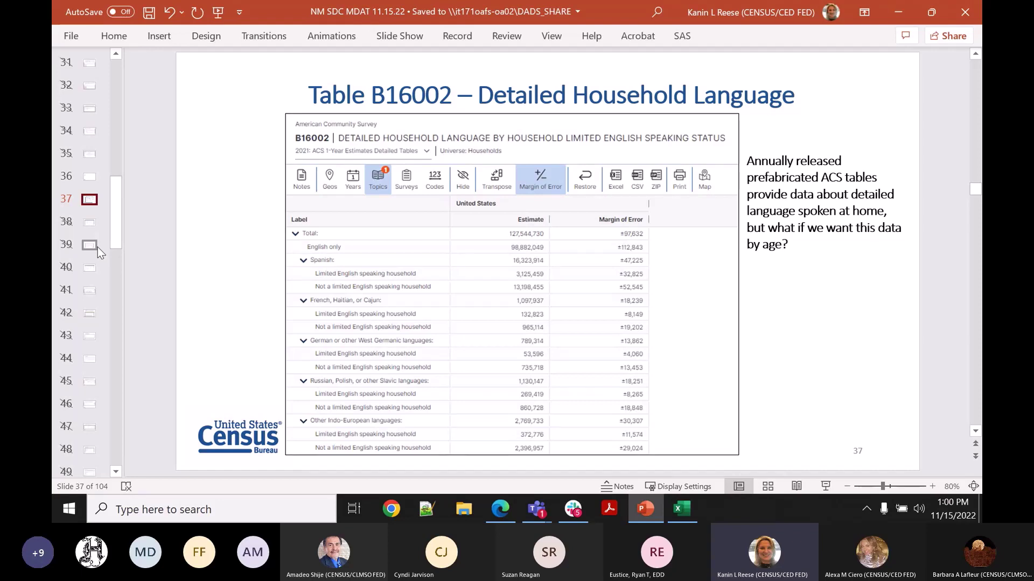
key("Page_Up")
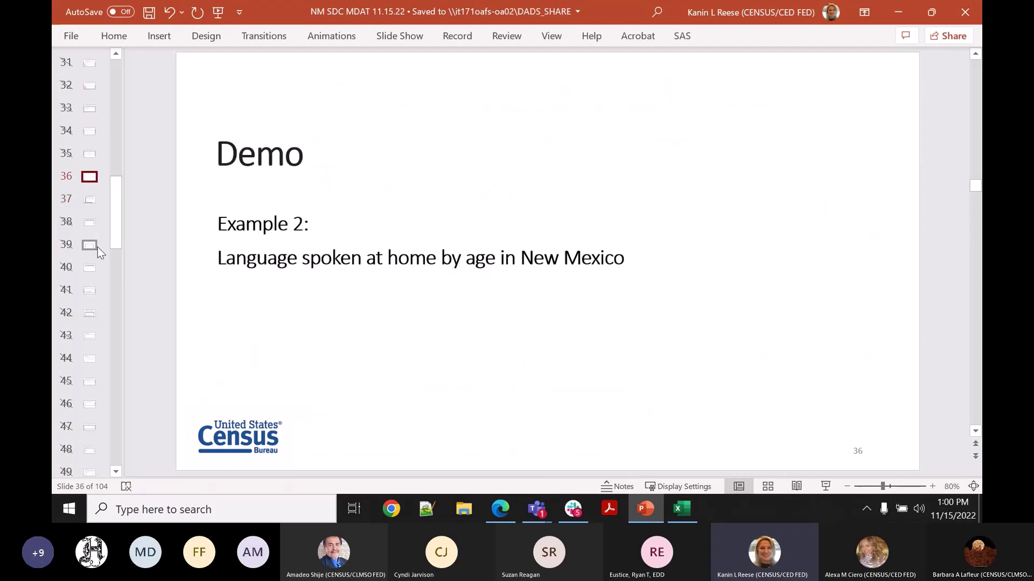
key("Page_Down")
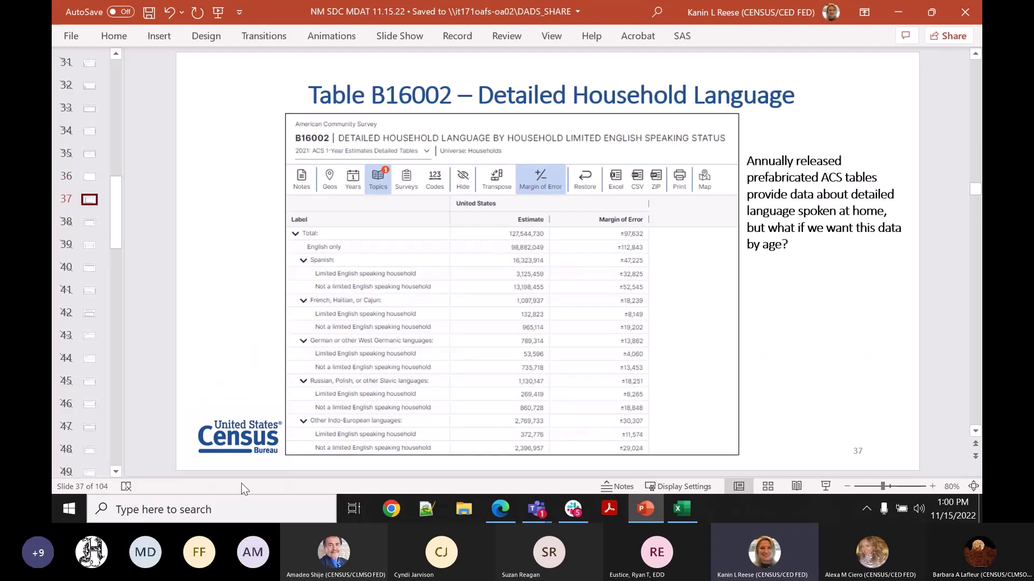
Switch to Edge, choose the ACS 1-Year Estimates Public Use Microdata Sample with vintage 2021, and continue to variable selection
left_click(506, 505)
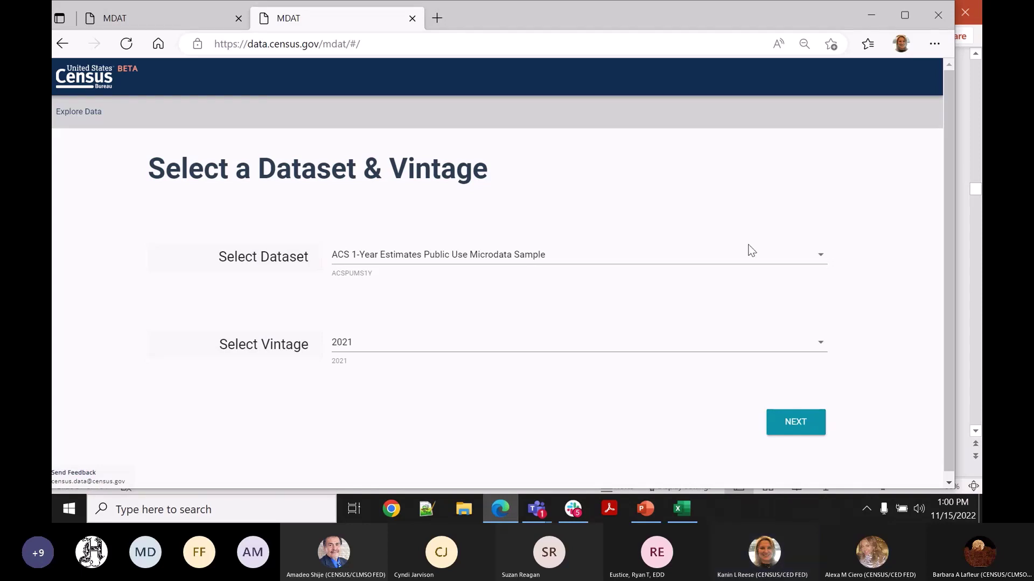
left_click(784, 264)
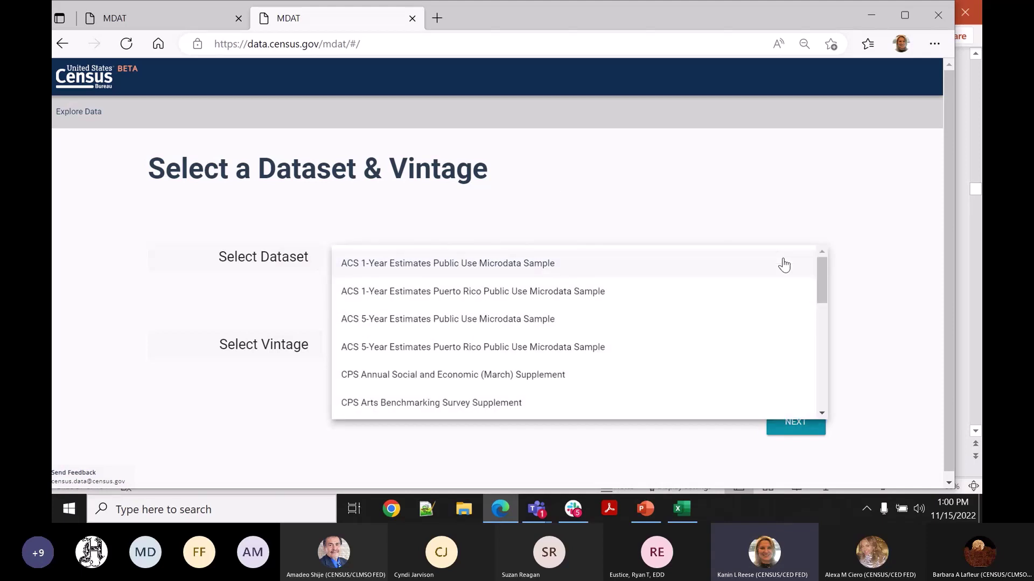
left_click(582, 272)
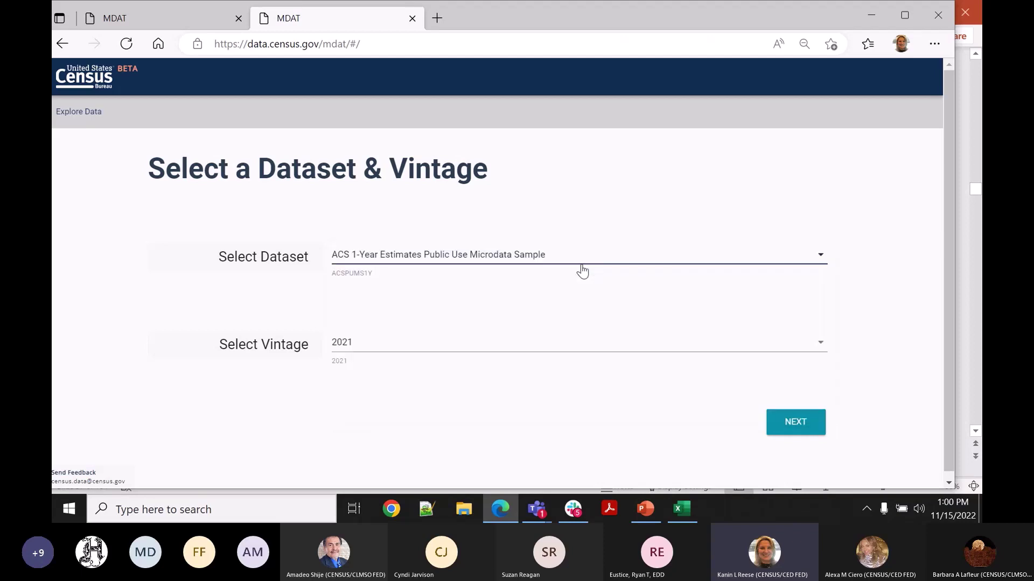
left_click(787, 348)
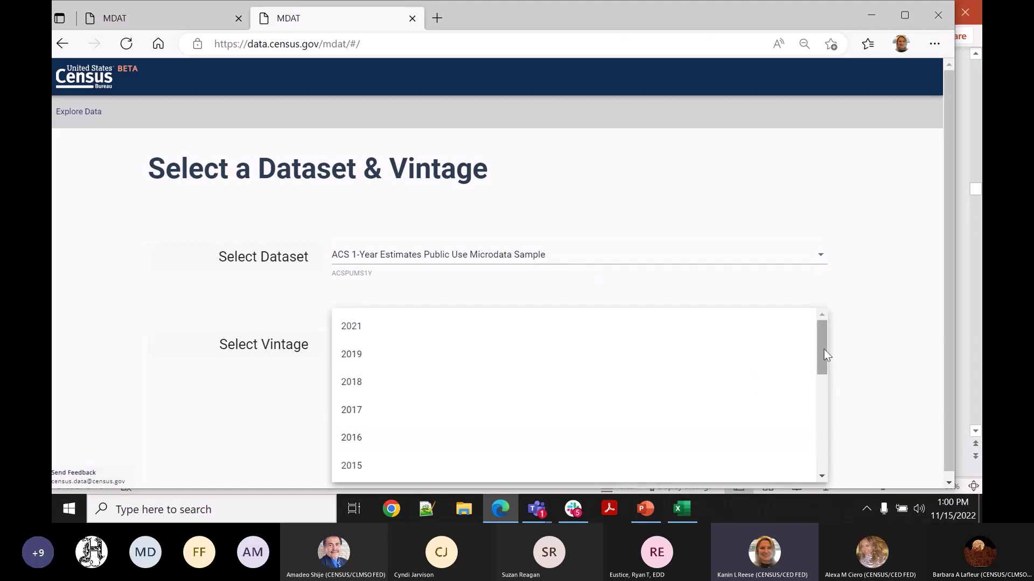
mouse_move(822, 349)
left_mouse_down()
mouse_move(821, 461)
mouse_move(828, 335)
left_mouse_up()
left_click(681, 330)
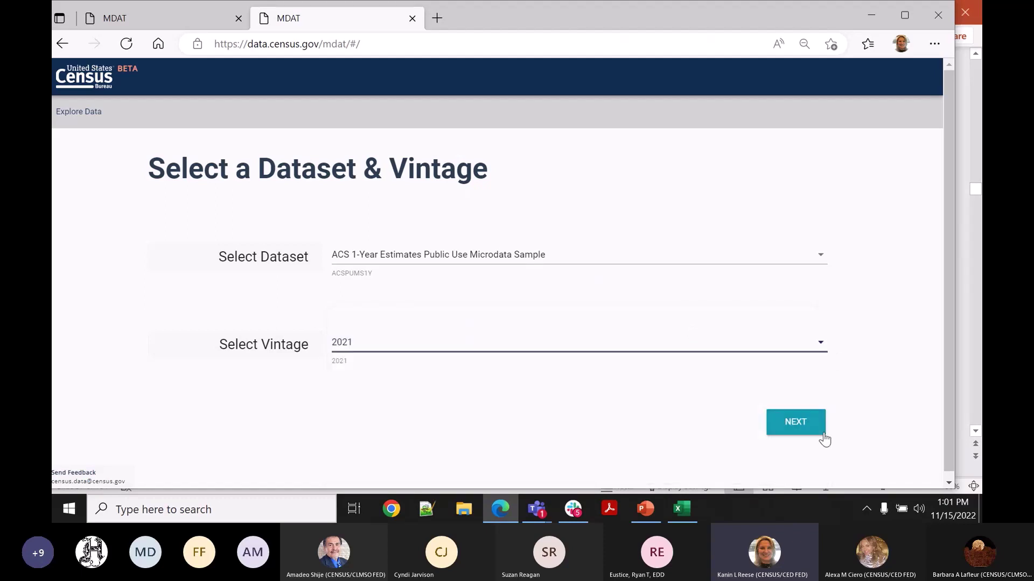
left_click(796, 422)
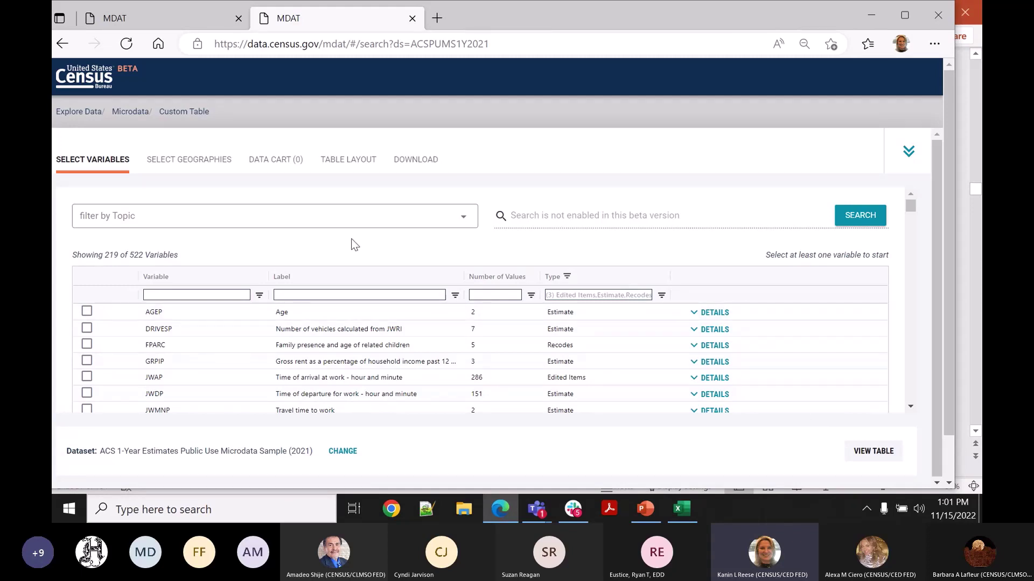
Filter the variables by the Age and Sex topic, show the details of AGEP, and select it for the table
left_click(466, 222)
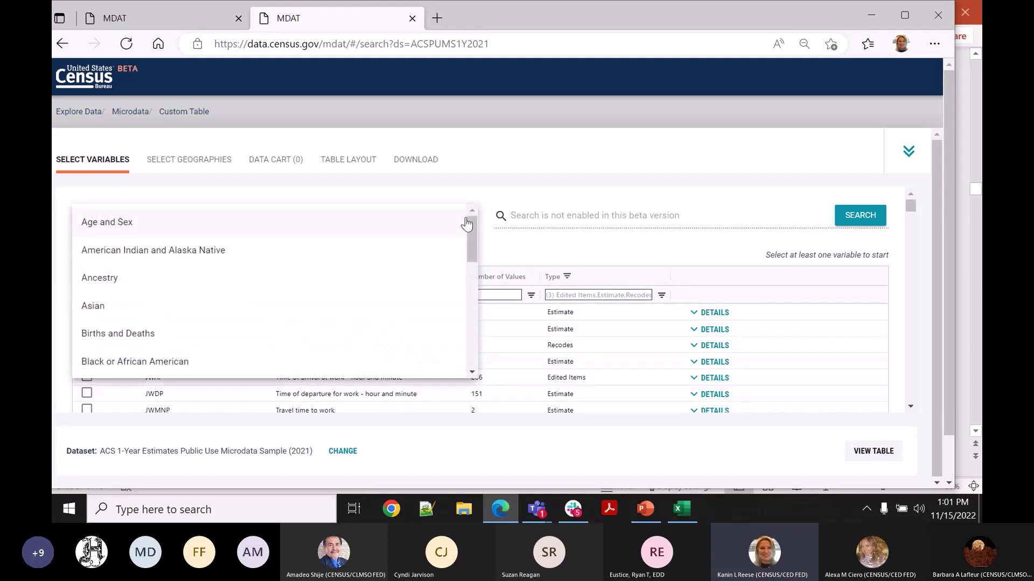
left_click(416, 223)
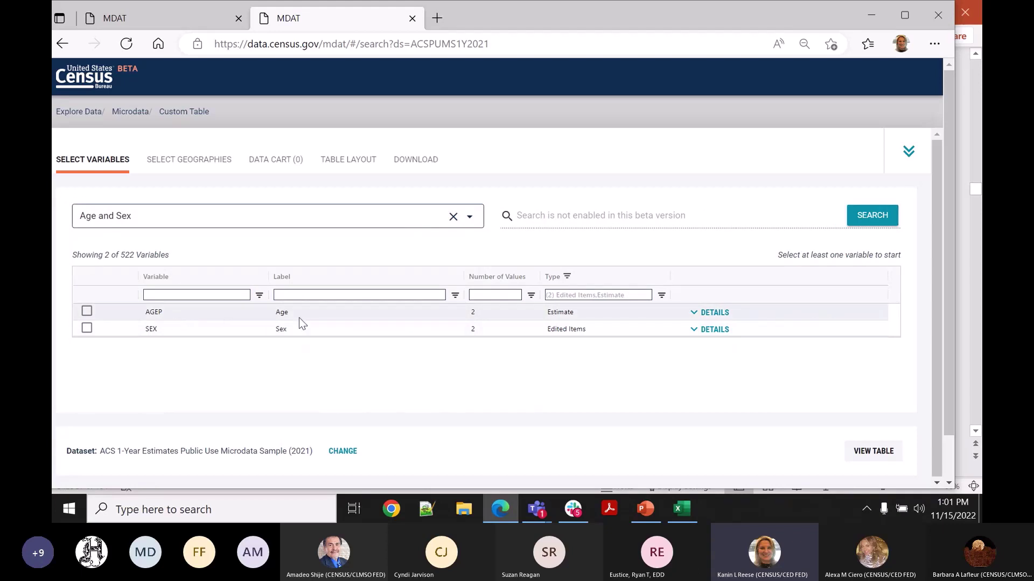
left_click(714, 314)
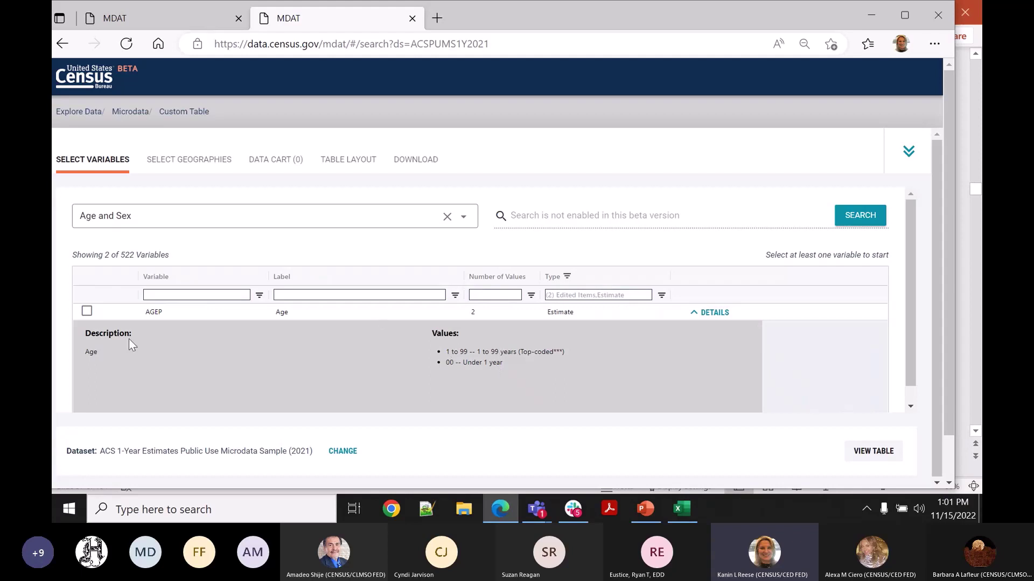
left_click(87, 312)
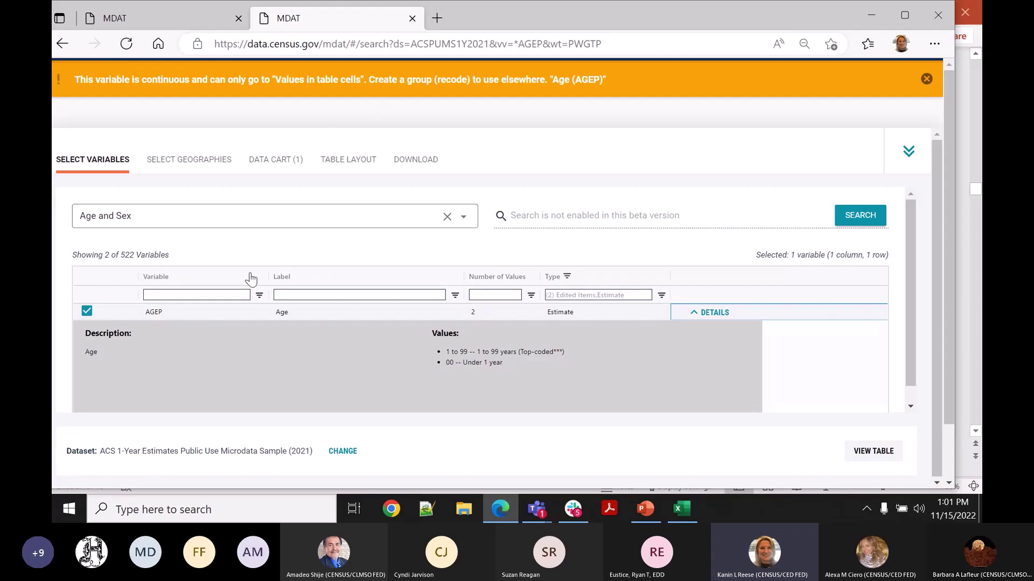
Replace the topic filter with Language Spoken at Home
left_click(448, 217)
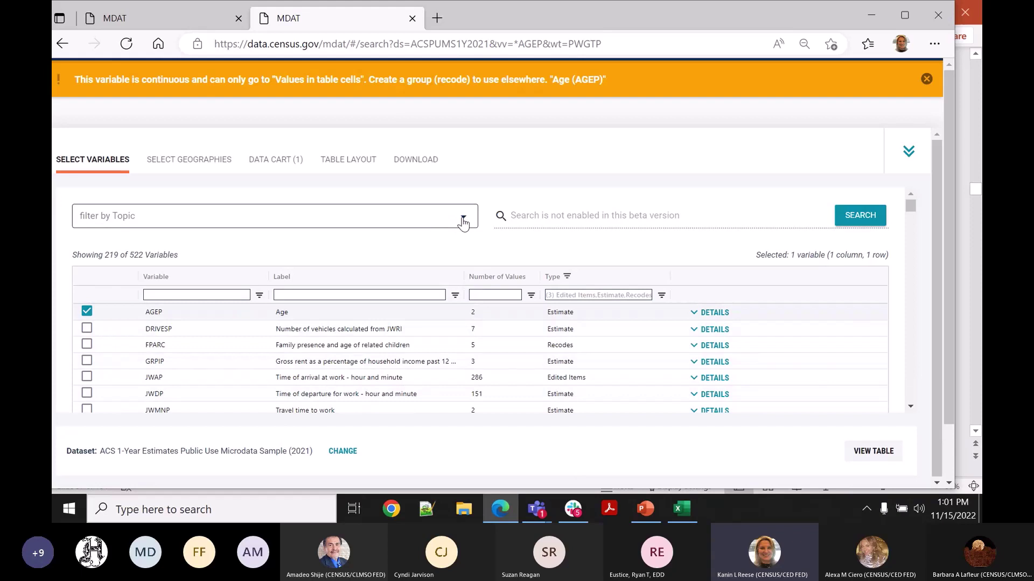
left_click(463, 221)
left_click_drag(471, 227, 485, 370)
scroll(486, 383, "down", 5)
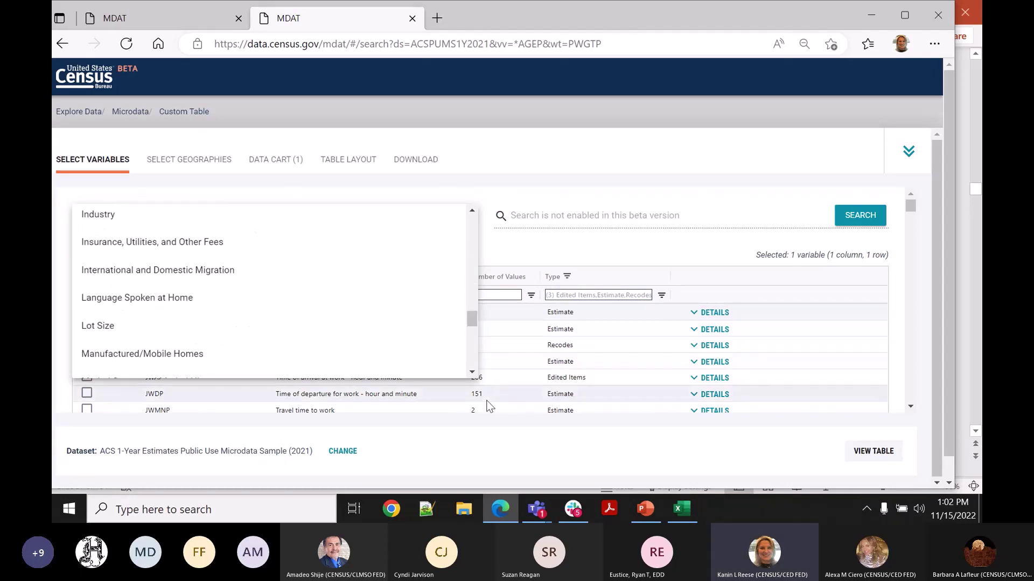
left_click(201, 301)
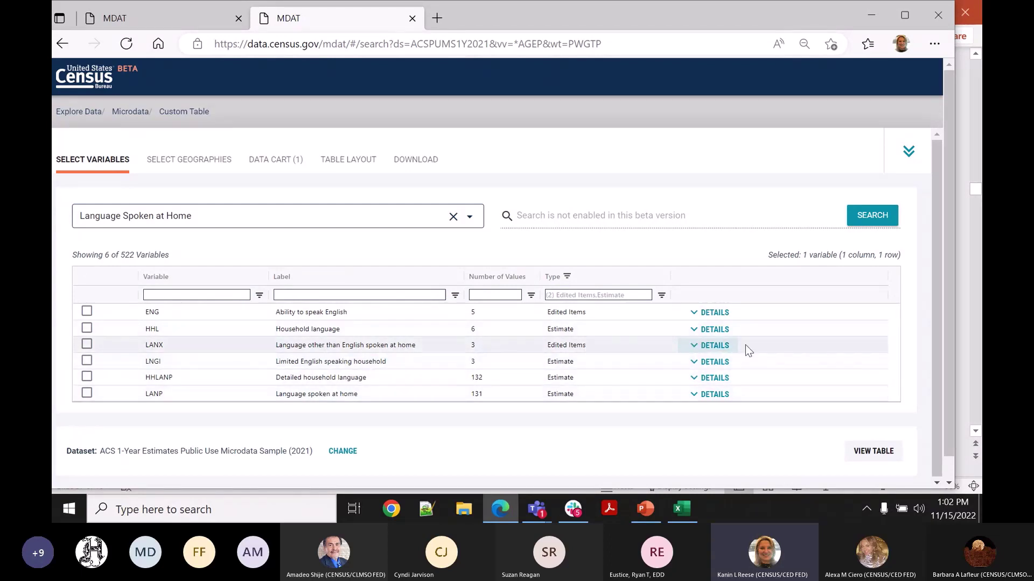
Show the details of LANX and LANP, and select LANP (Language spoken at home) for the table
left_click(716, 347)
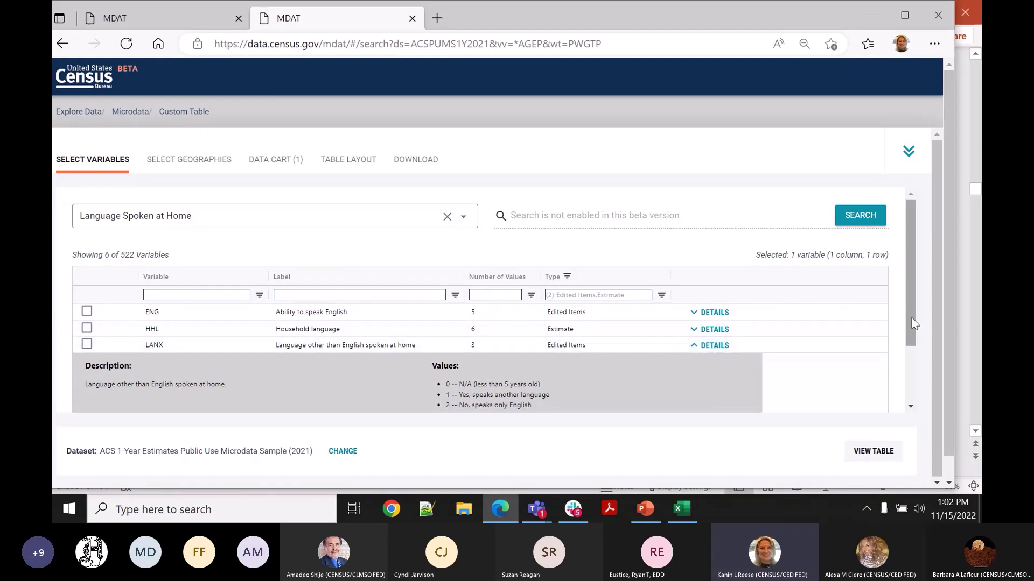
left_click_drag(912, 318, 913, 393)
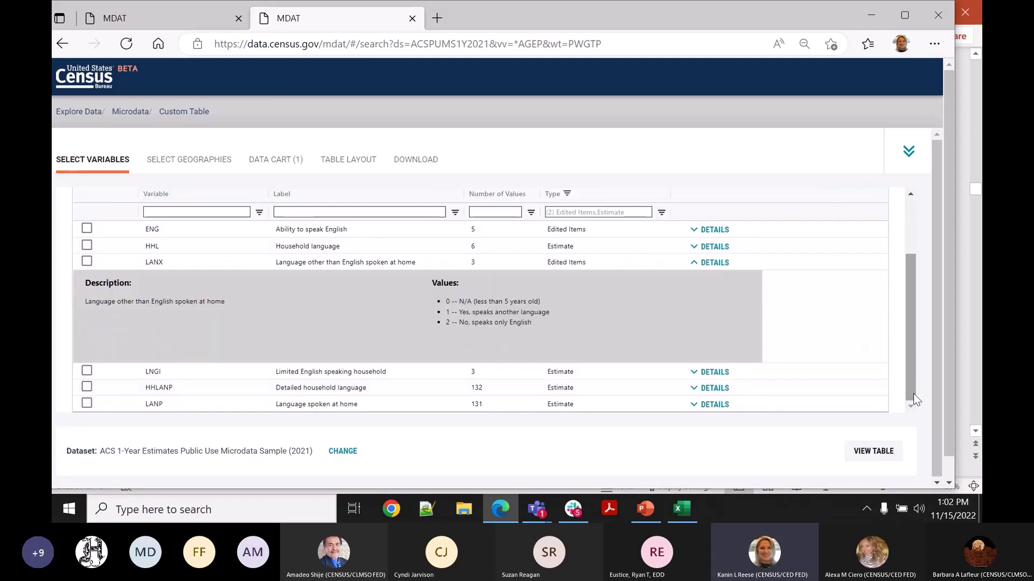
left_click(707, 406)
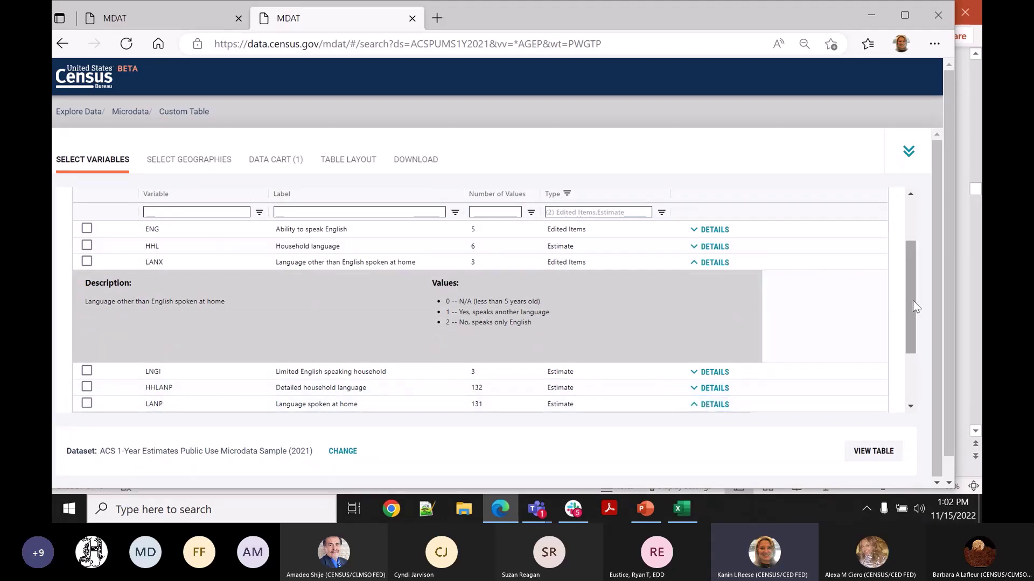
left_click_drag(912, 301, 919, 390)
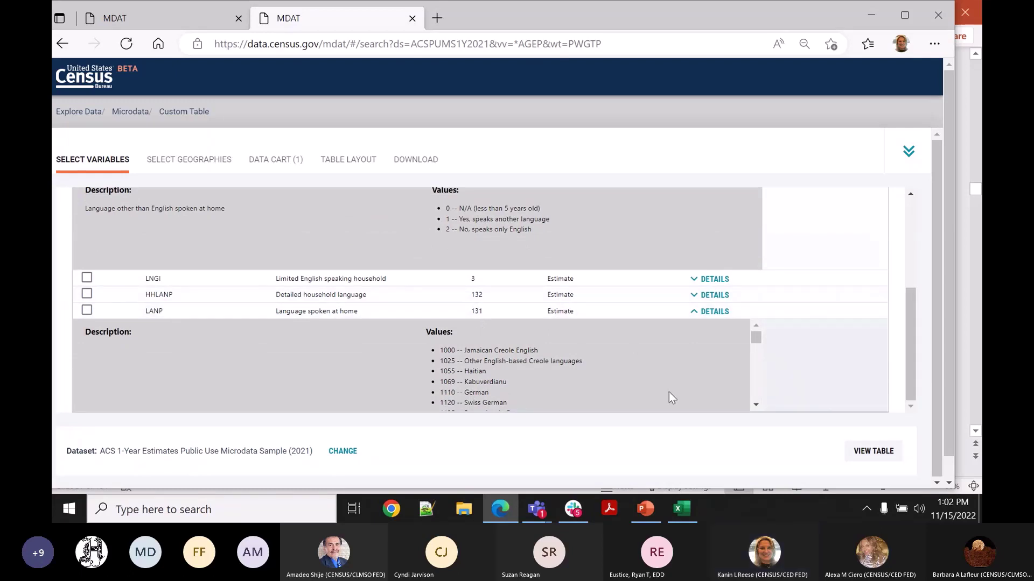
mouse_move(758, 341)
left_mouse_down()
mouse_move(761, 354)
mouse_move(759, 324)
left_mouse_up()
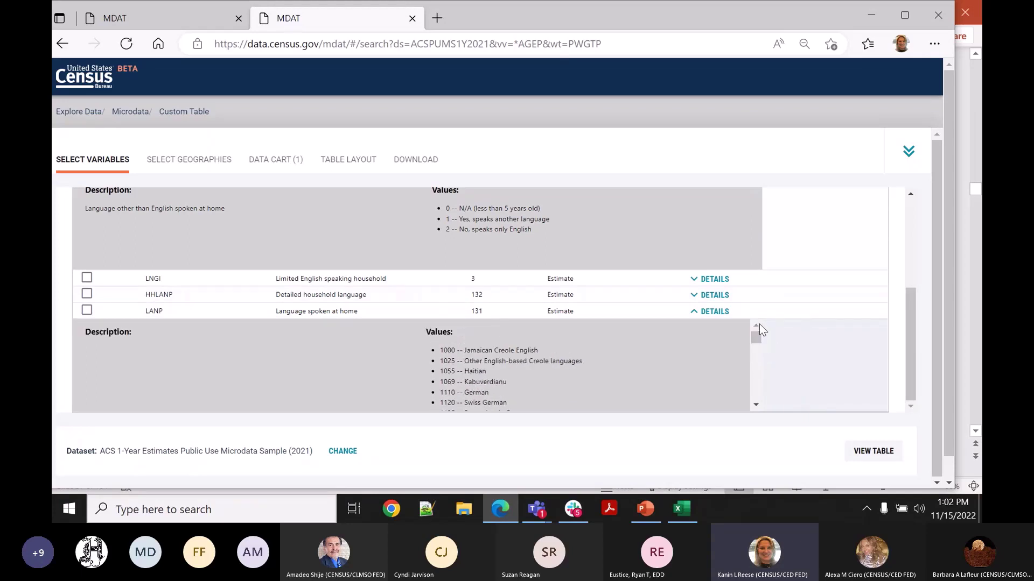
left_click(85, 311)
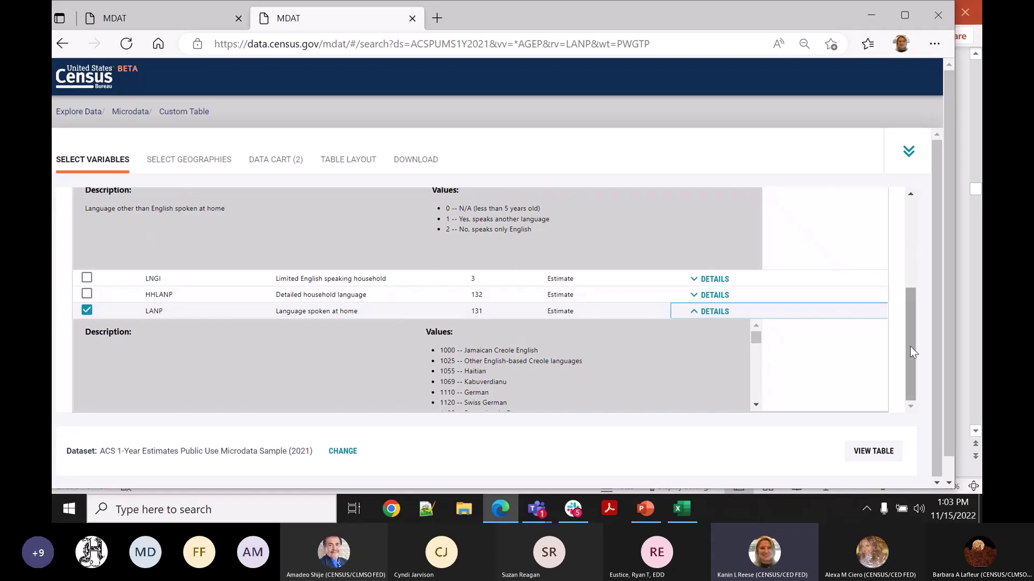
Select New Mexico as the state geography for the table
left_click_drag(910, 346, 906, 221)
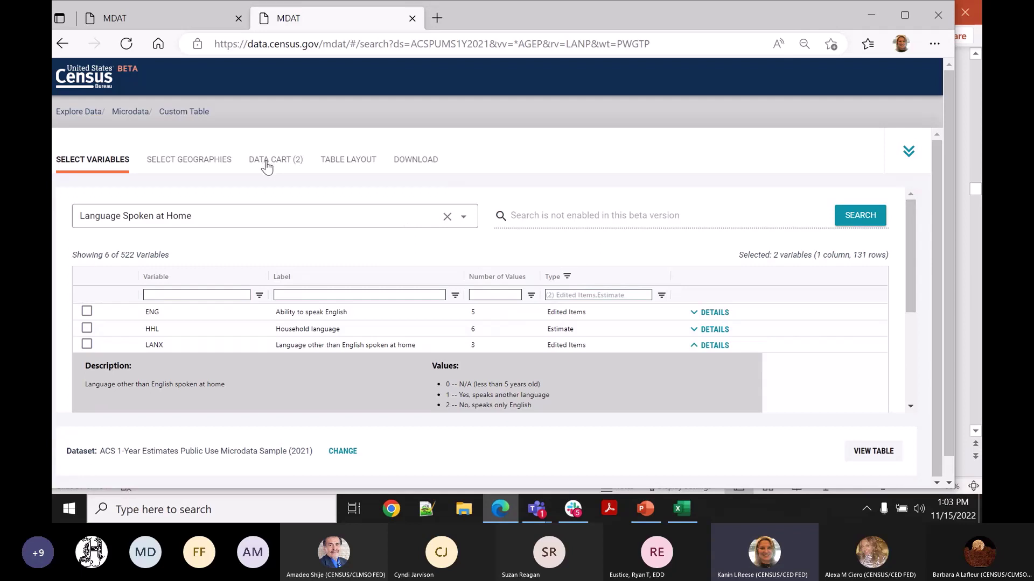
left_click(176, 161)
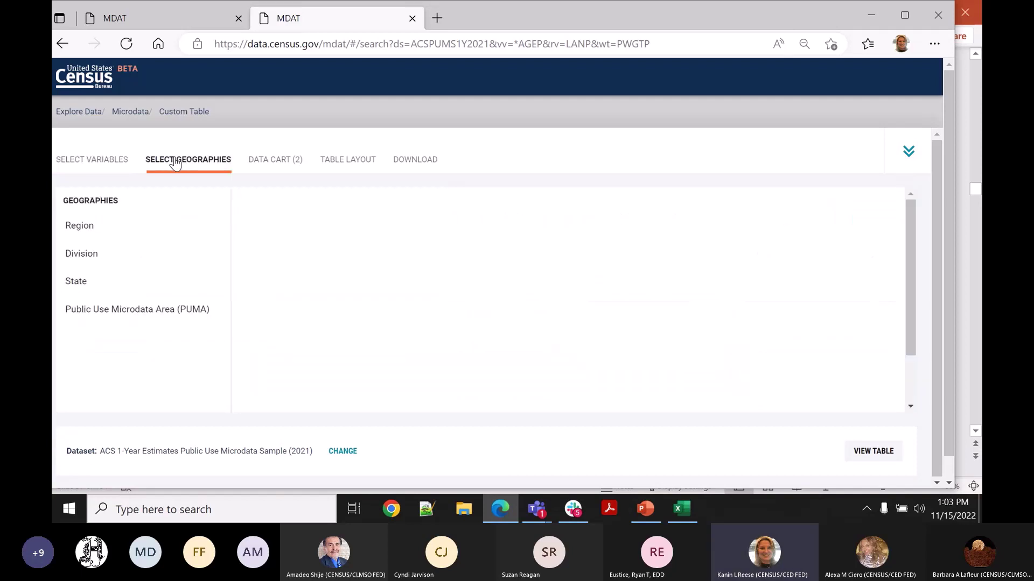
left_click(102, 294)
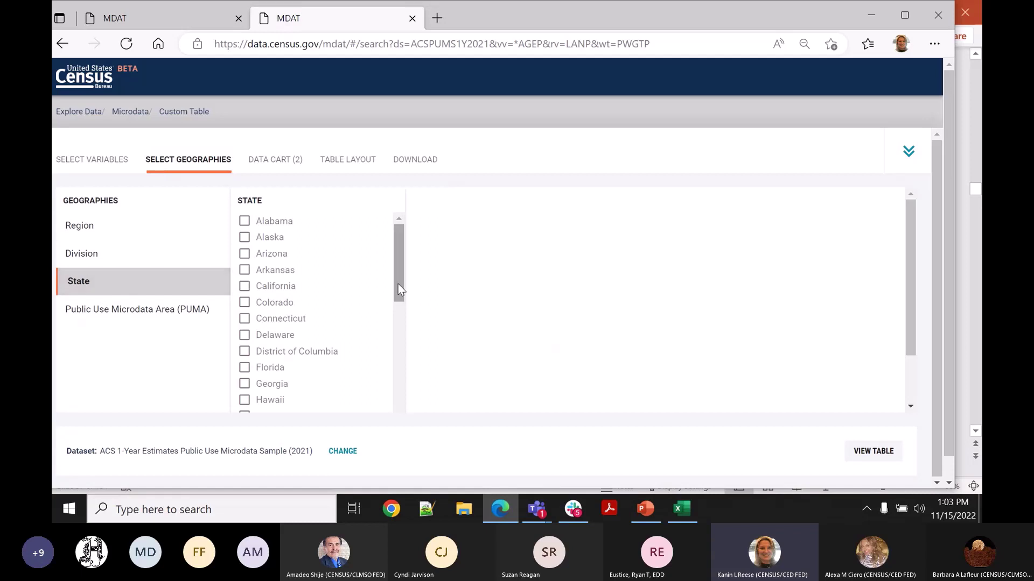
left_click_drag(399, 284, 413, 393)
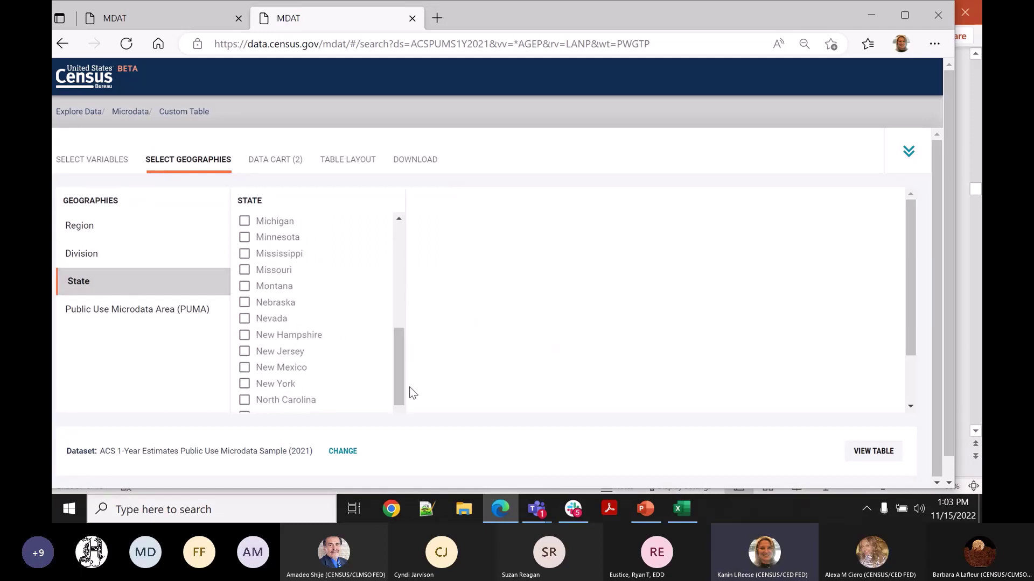
left_click(250, 370)
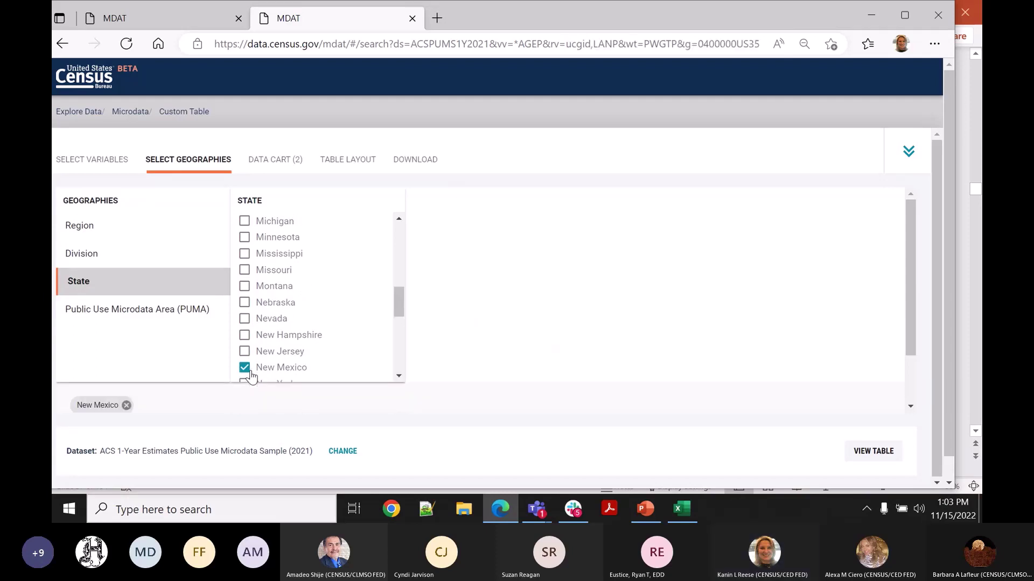
Create a custom age group labelled "Under 18" from AGEP in the data cart, covering ages 1 to 17 and under 1 year, and save it
left_click(276, 162)
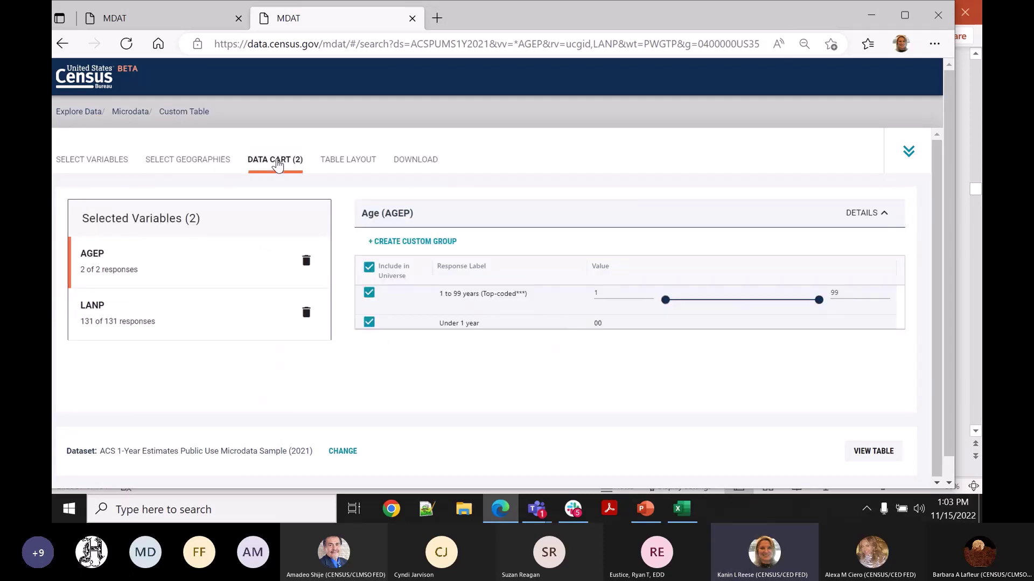
left_click(409, 247)
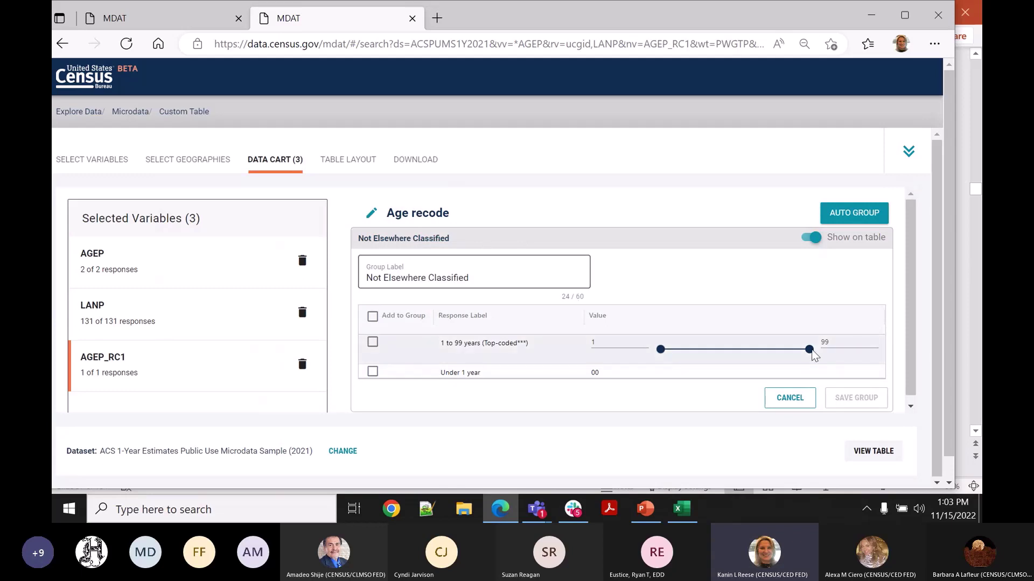
left_click_drag(811, 353, 685, 355)
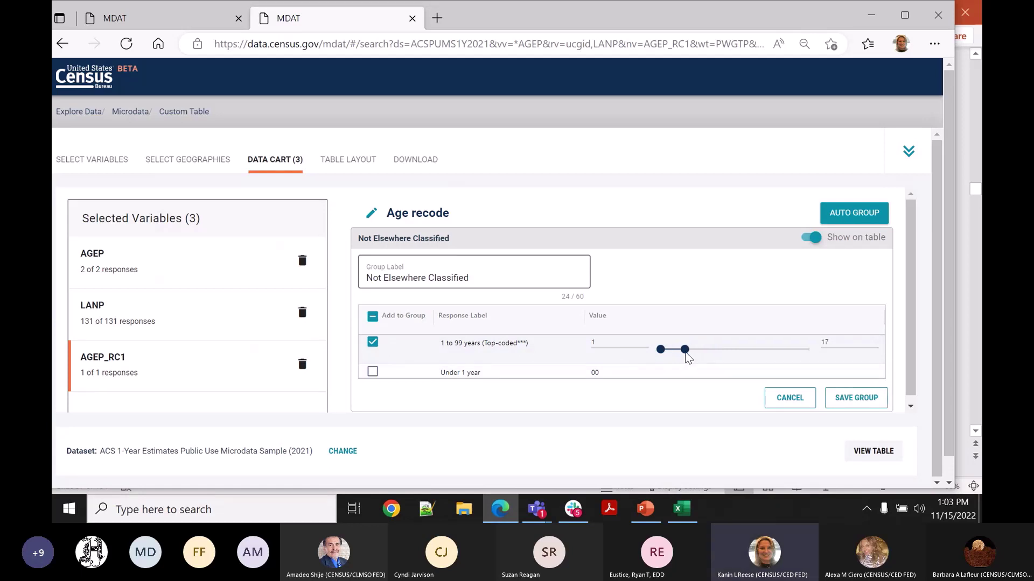
triple_click(496, 274)
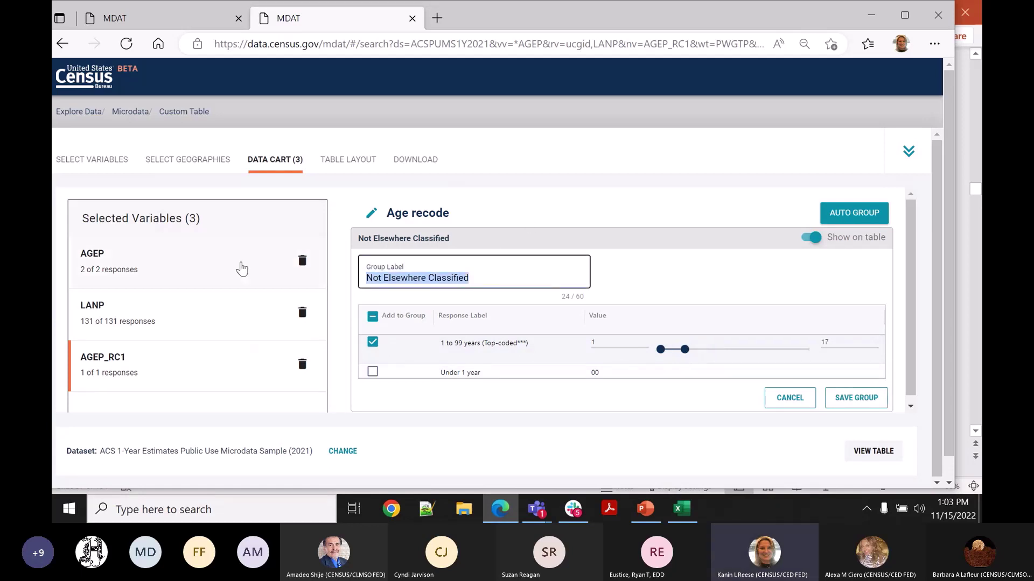
type("Under 18")
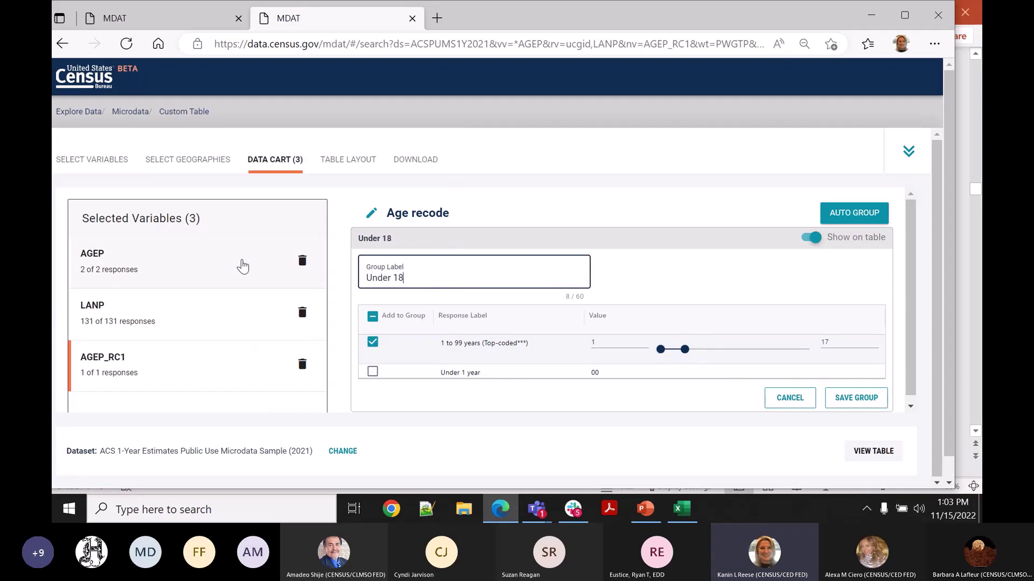
left_click(372, 372)
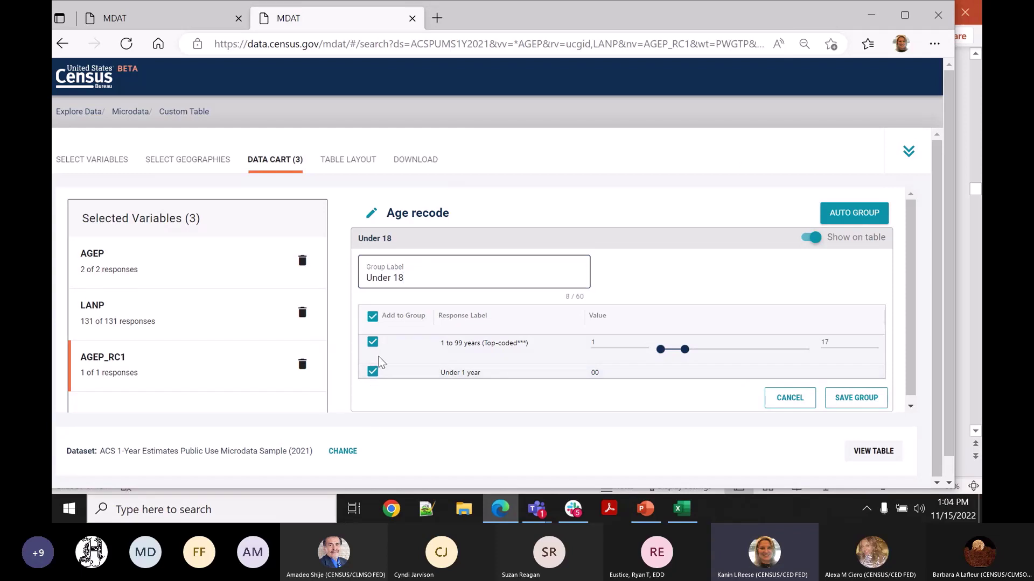
left_click(854, 401)
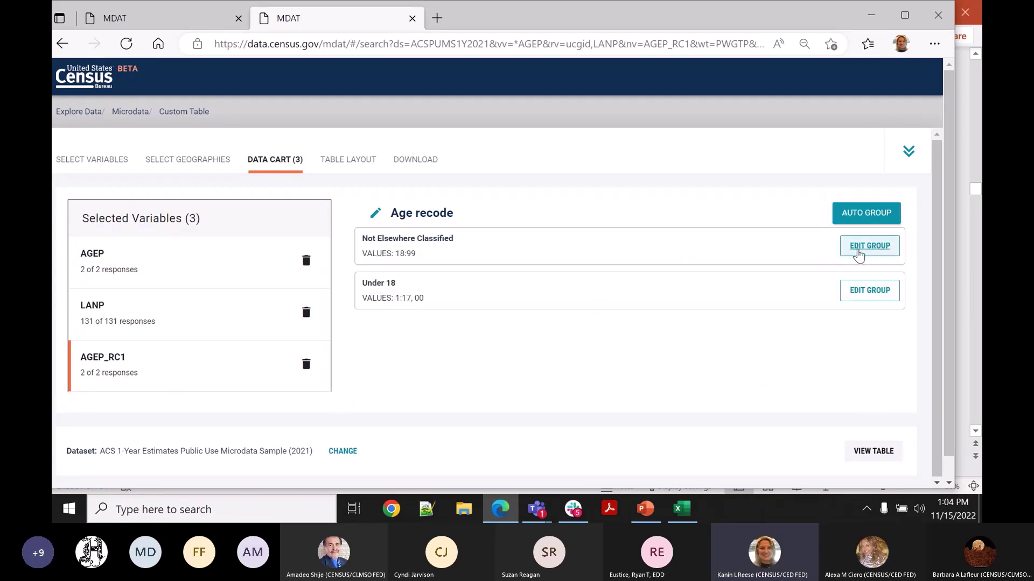
Turn the remaining ages 18 to 99 of the age recode into a group labelled "18+" and save it
left_click(862, 248)
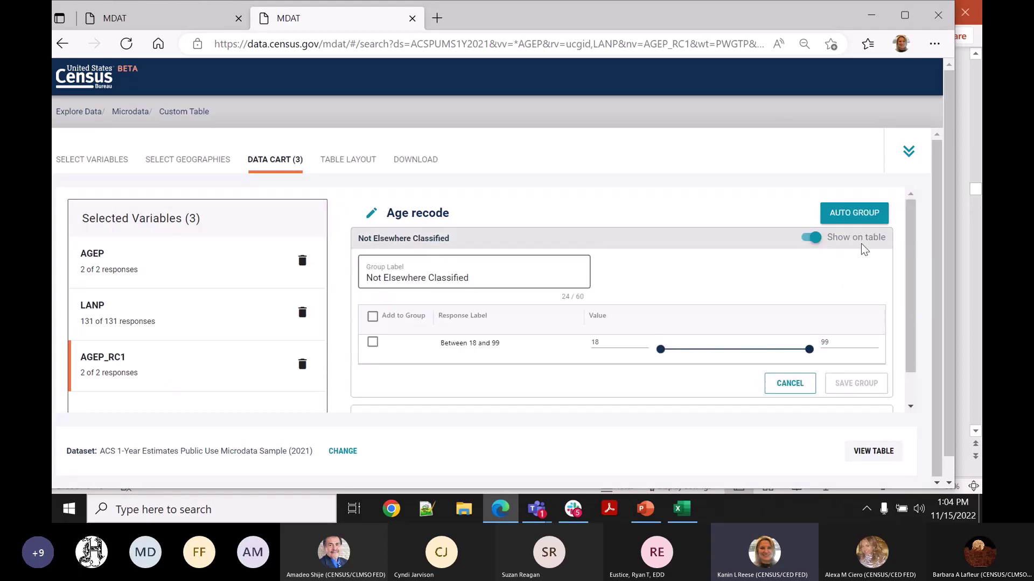
left_click(373, 317)
left_click_drag(481, 279, 358, 281)
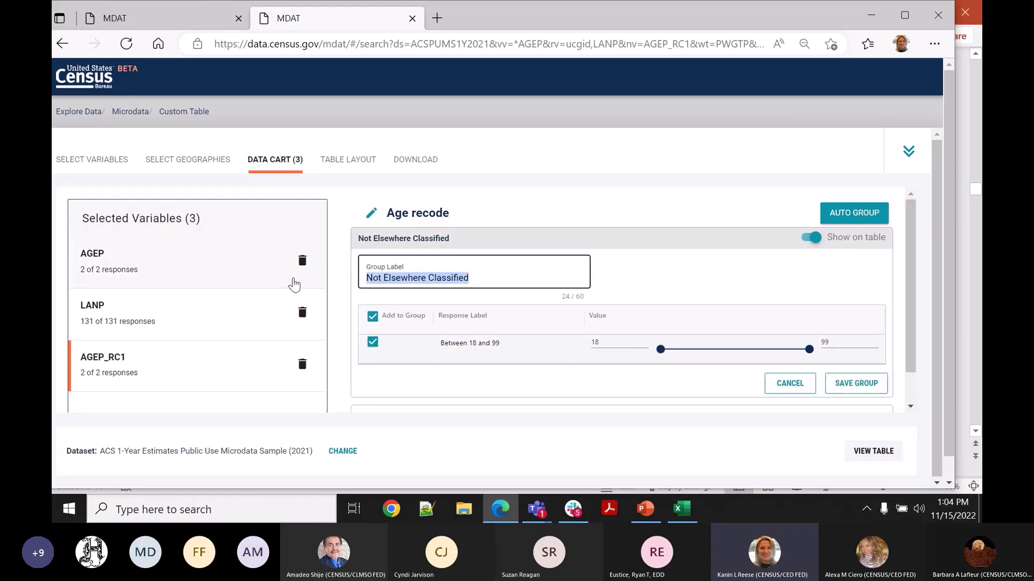
type("18+")
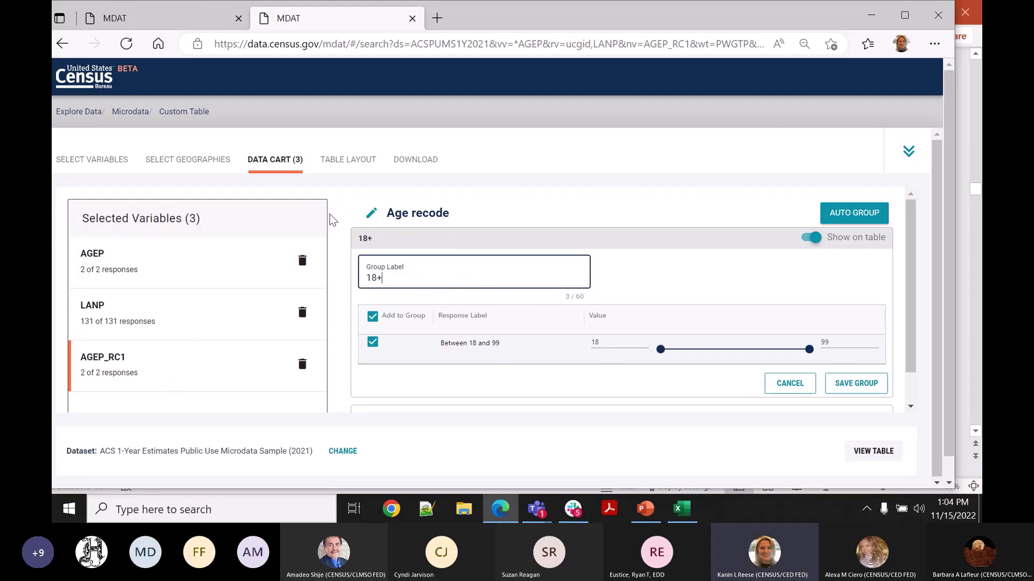
left_click(856, 383)
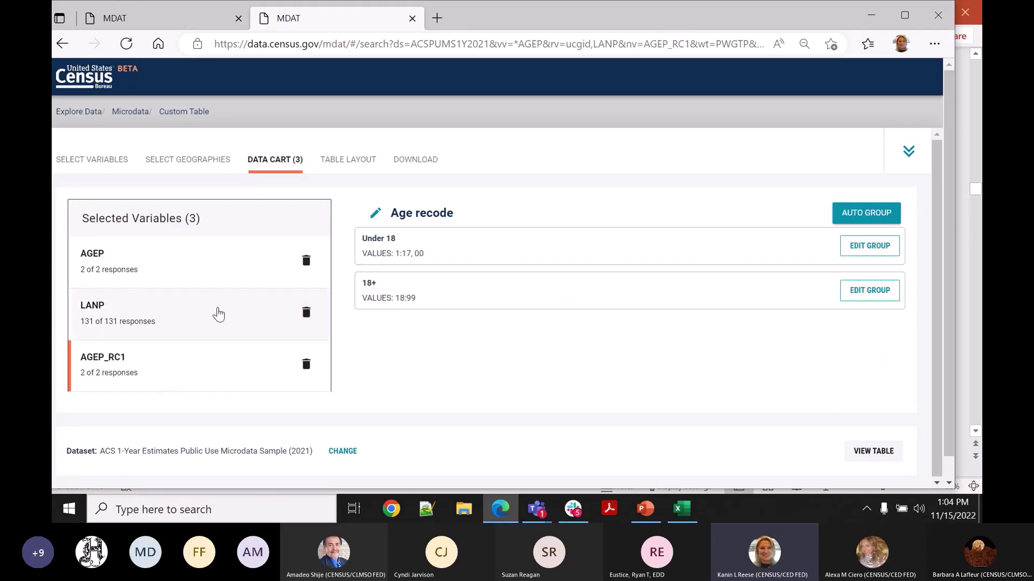
Look over the LANP responses in the data cart, and set the values in table cells to Count in the table layout
left_click(218, 314)
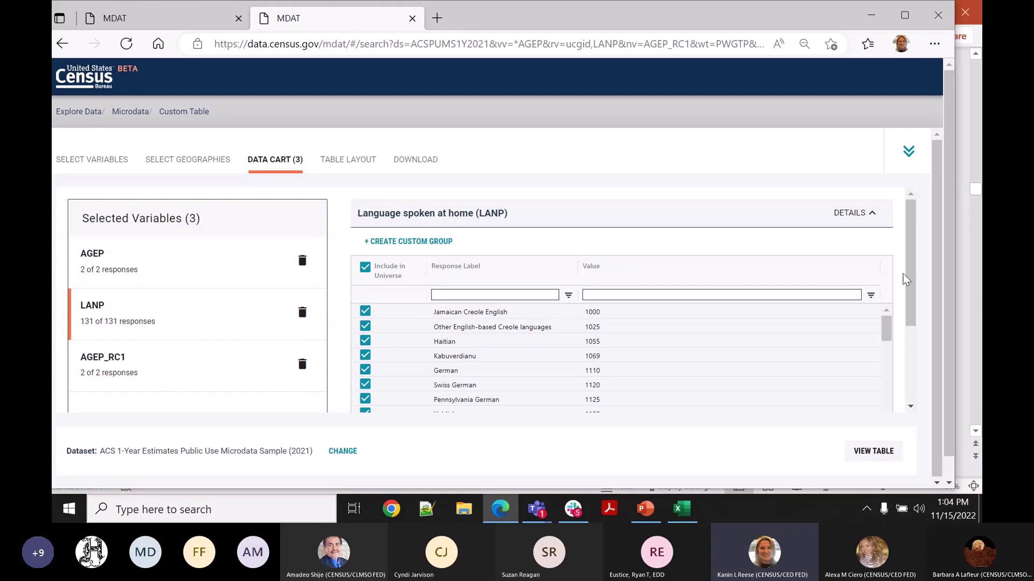
left_click_drag(906, 279, 932, 383)
scroll(897, 251, "up", 3)
left_click(349, 162)
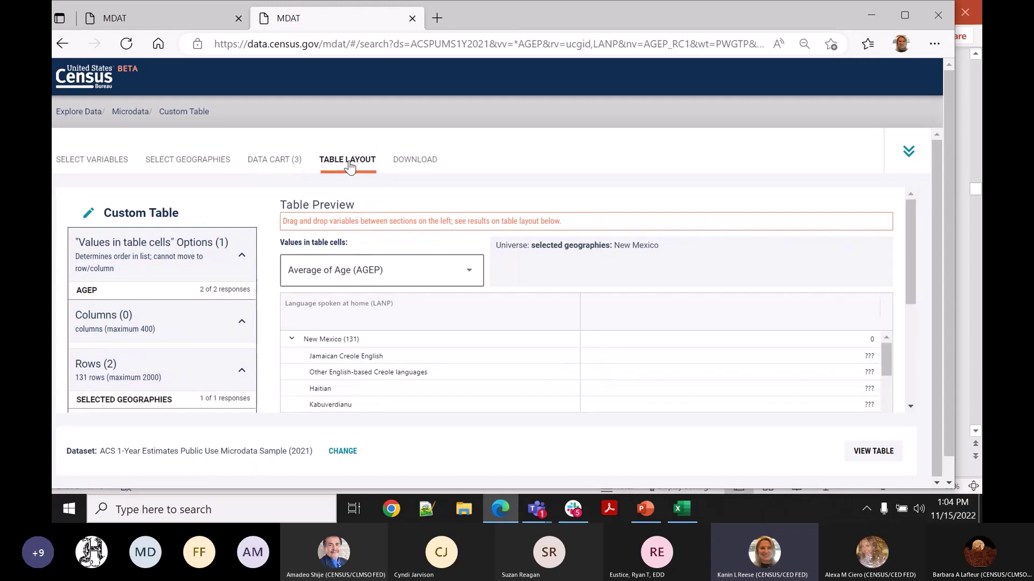
left_click(392, 281)
left_click(373, 274)
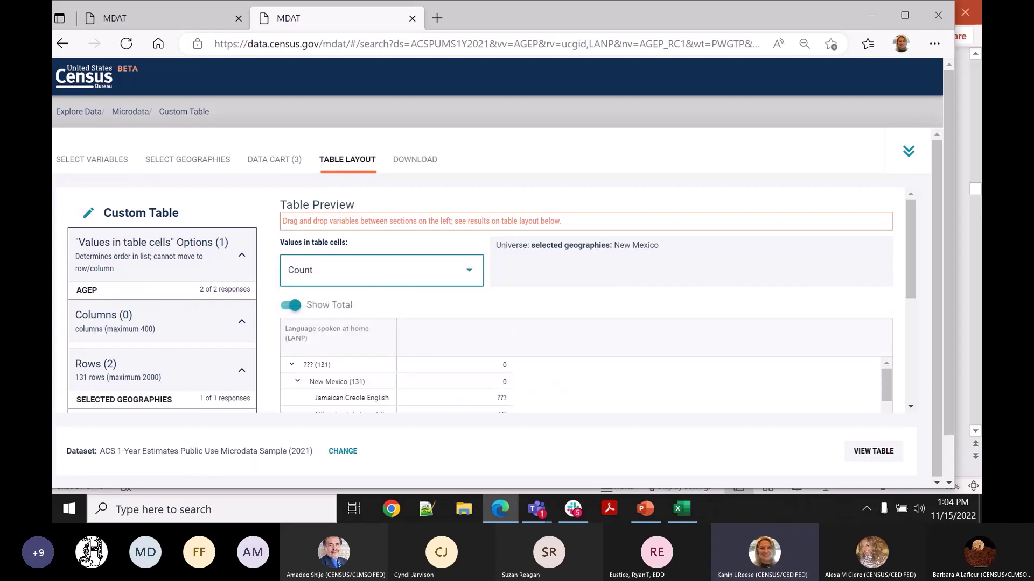
Move Selected Geographies from the table's rows to its columns
left_click_drag(910, 245, 911, 287)
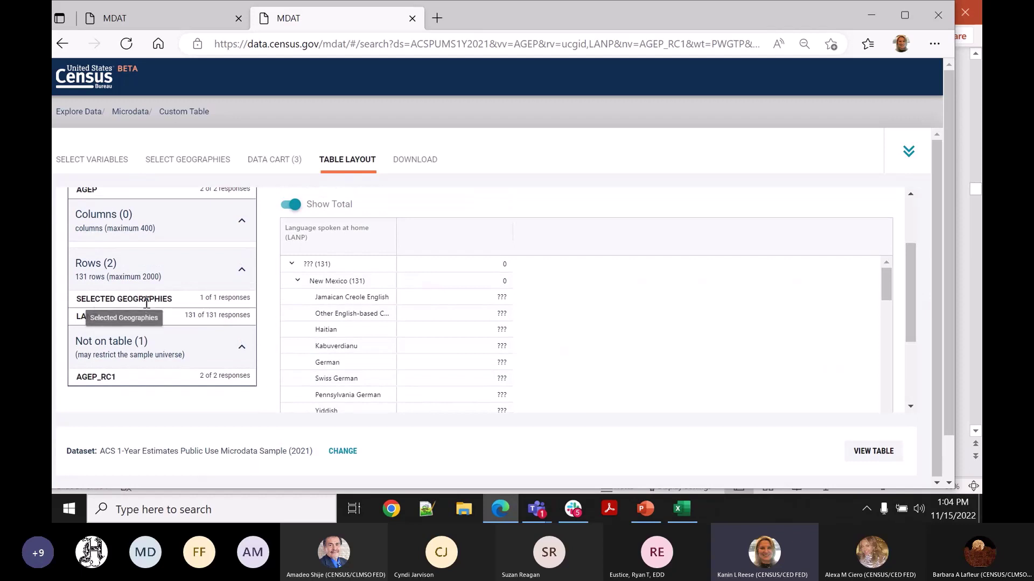
left_click_drag(168, 300, 164, 381)
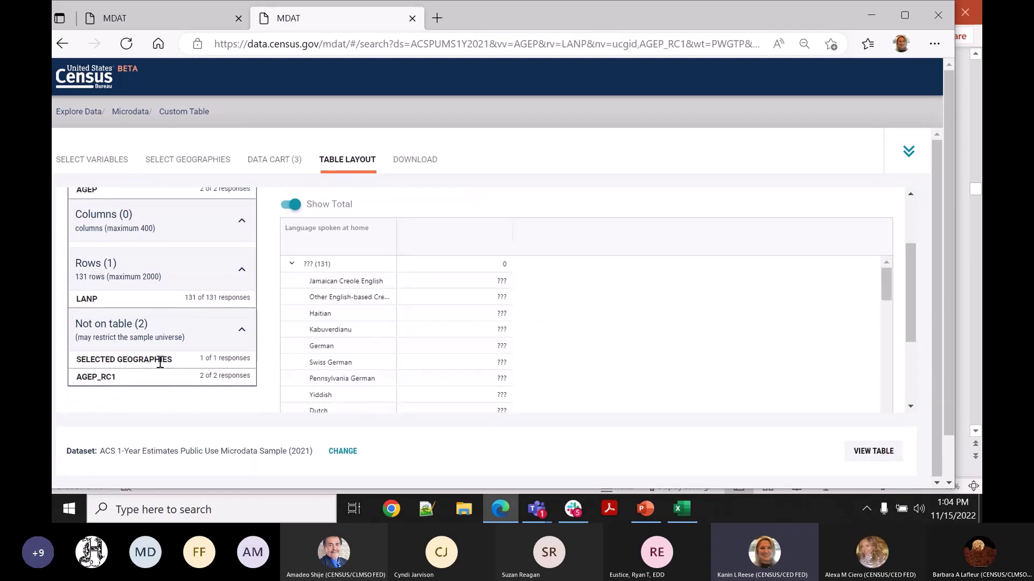
left_click_drag(160, 360, 154, 288)
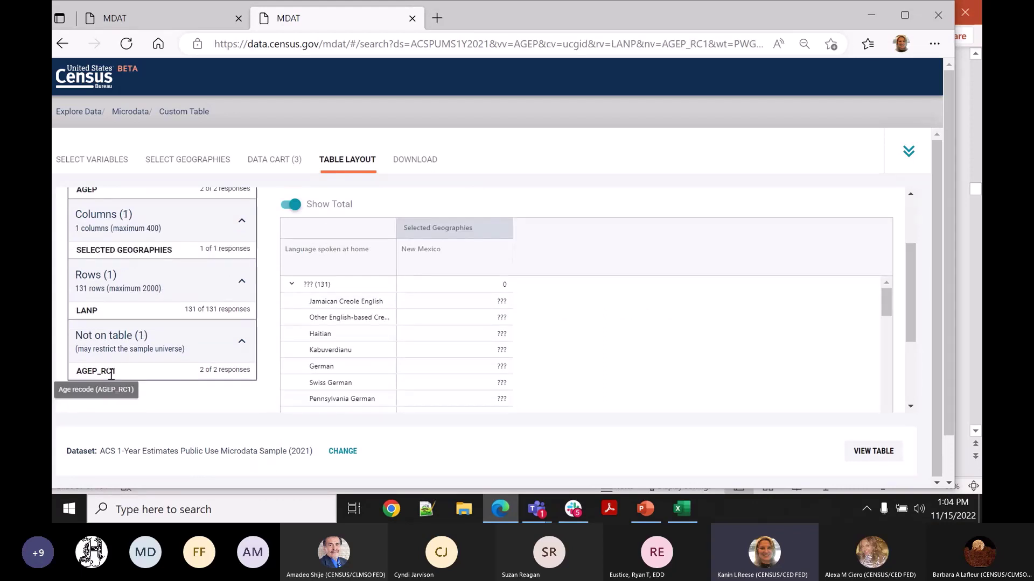
Put the age recode AGEP_RC1 on the table's columns and Selected Geographies under Not on table
left_click_drag(110, 375, 146, 376)
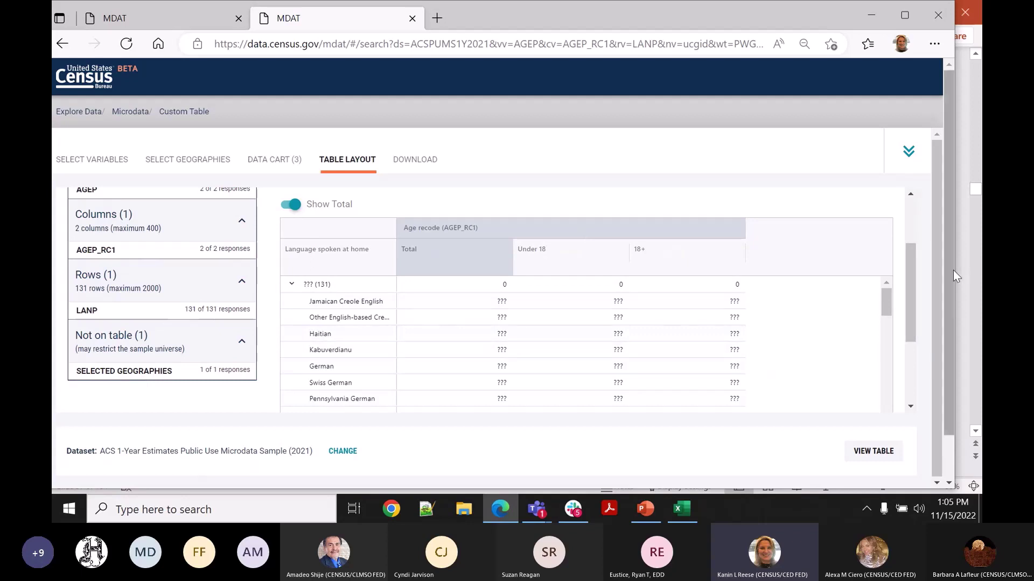
mouse_move(909, 290)
left_mouse_down()
mouse_move(907, 246)
mouse_move(917, 275)
left_mouse_up()
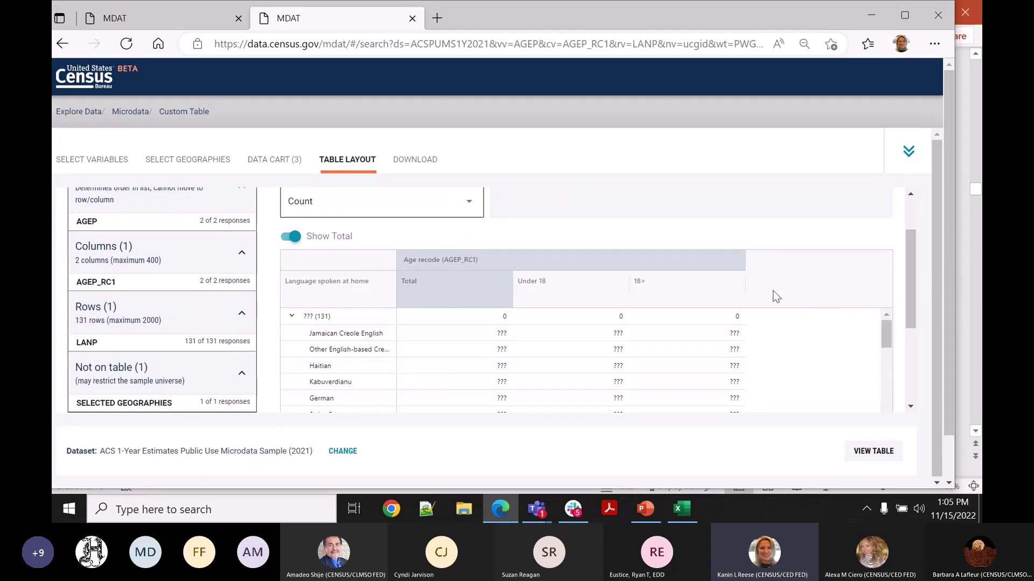
left_click_drag(914, 302, 916, 339)
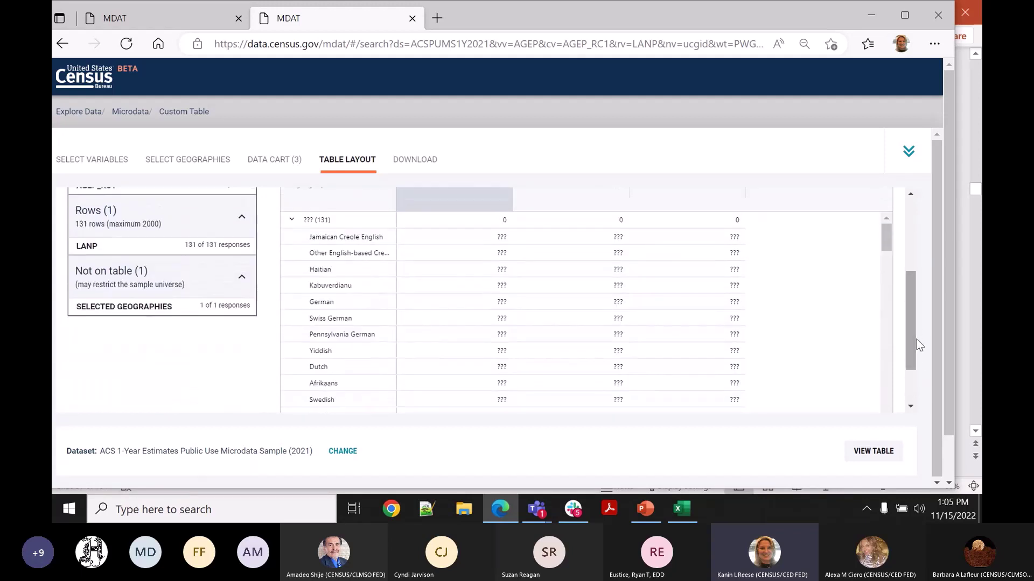
left_click_drag(885, 240, 877, 204)
left_click_drag(908, 280, 906, 249)
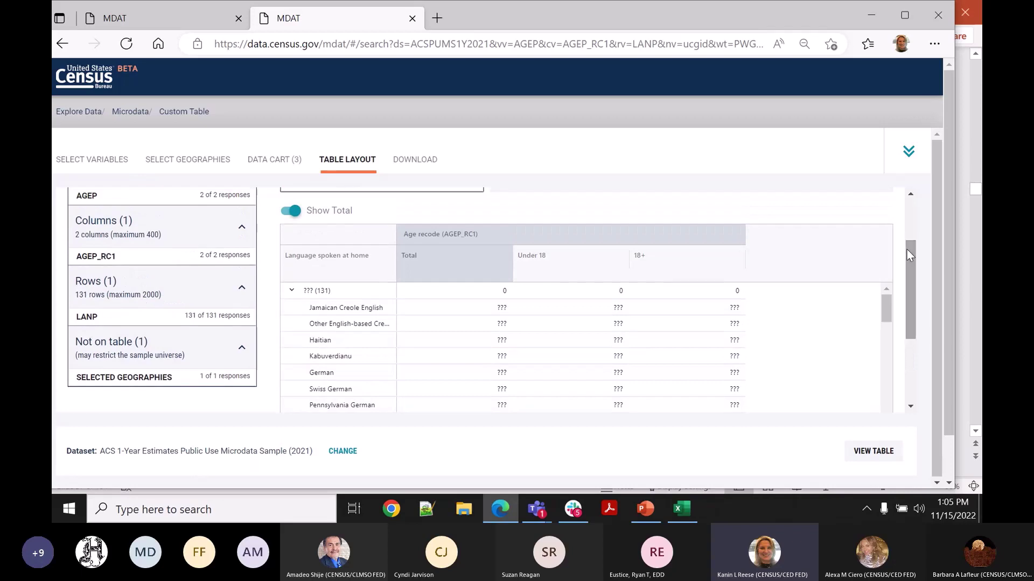
Generate the custom table and look through the counts of language spoken at home by age group
left_click(873, 451)
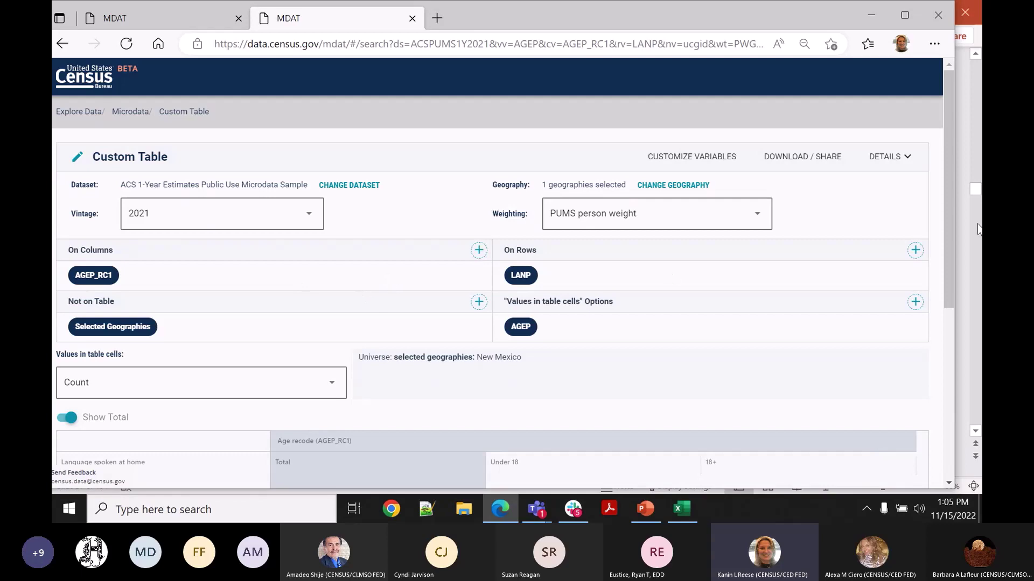
left_click_drag(950, 242, 968, 381)
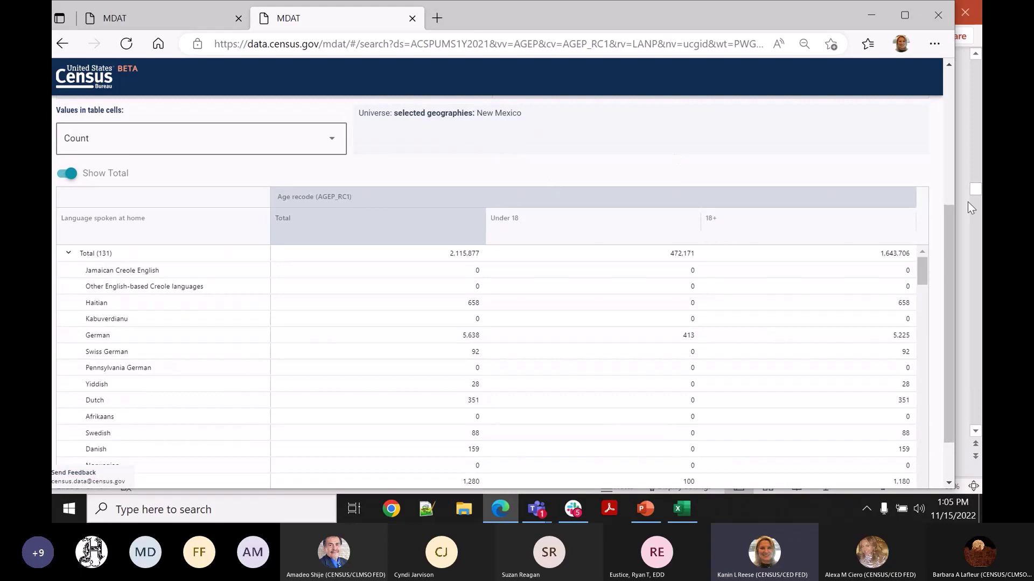
mouse_move(925, 265)
left_mouse_down()
mouse_move(931, 282)
mouse_move(922, 252)
left_mouse_up()
left_click_drag(926, 269, 932, 282)
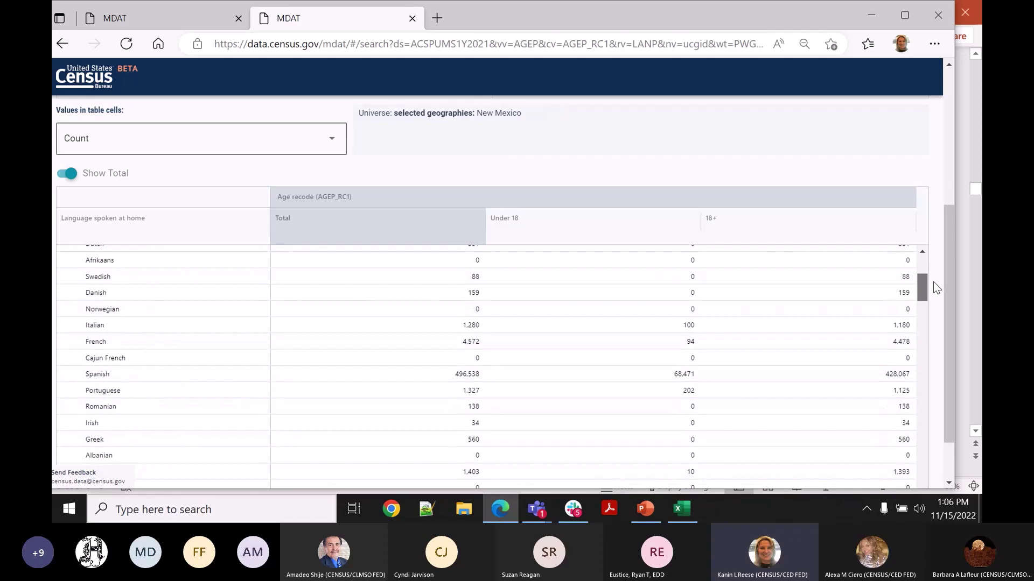
left_click_drag(932, 282, 900, 178)
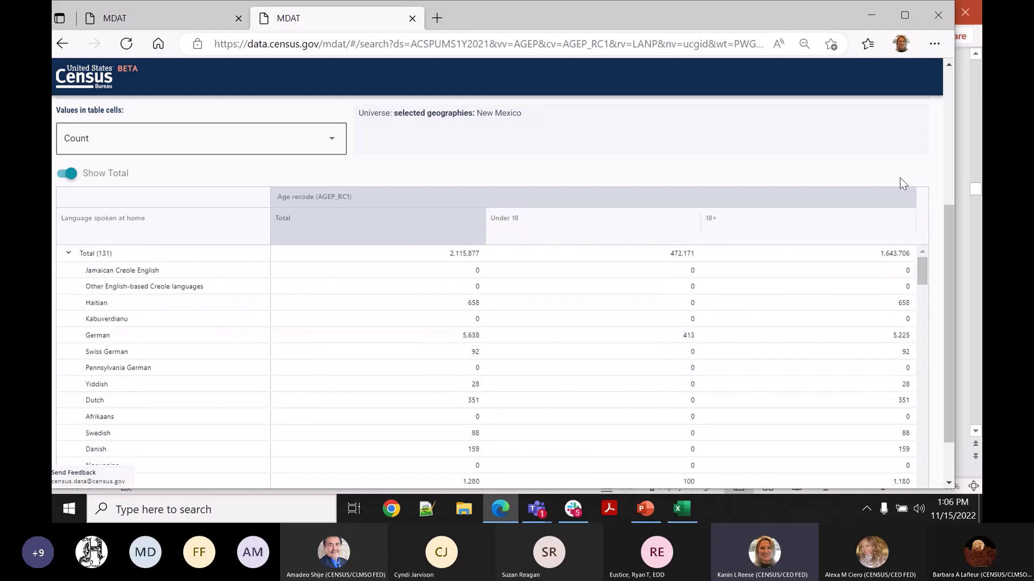
left_click_drag(946, 241, 924, 105)
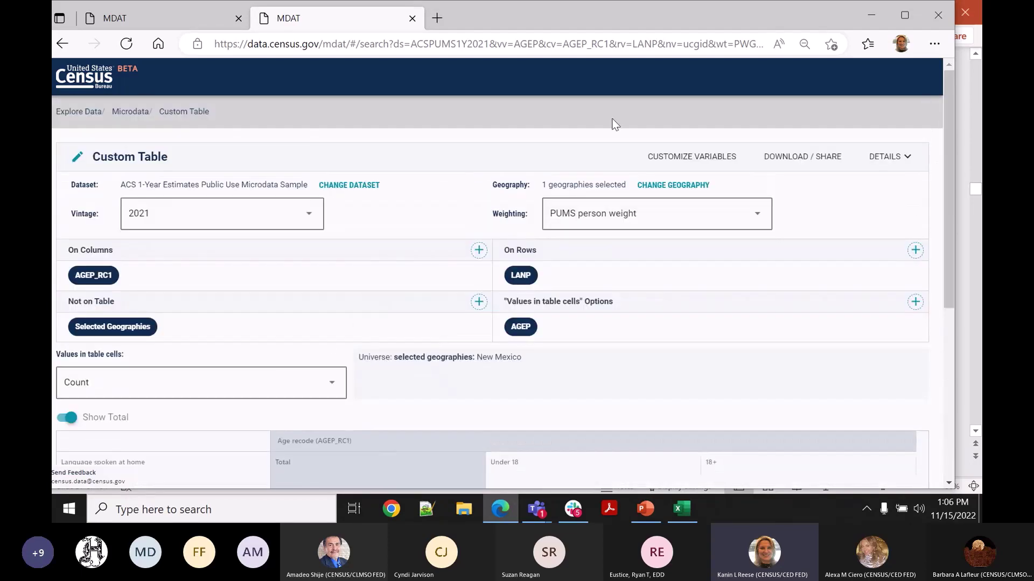
Revisit the LANP responses in the data cart, and open a new microdata session from the data.census.gov home page
left_click(692, 160)
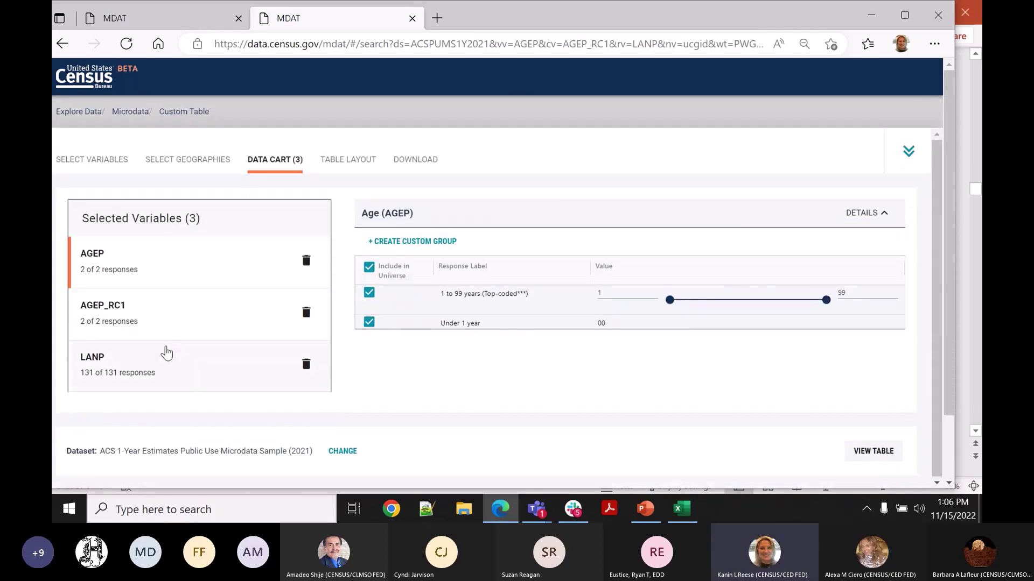
left_click(147, 385)
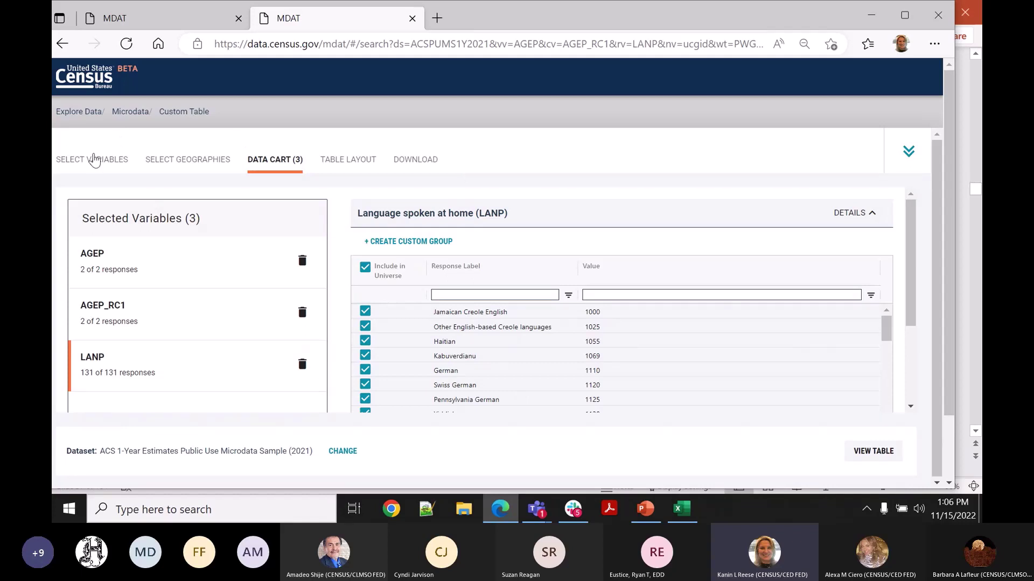
left_click(82, 81)
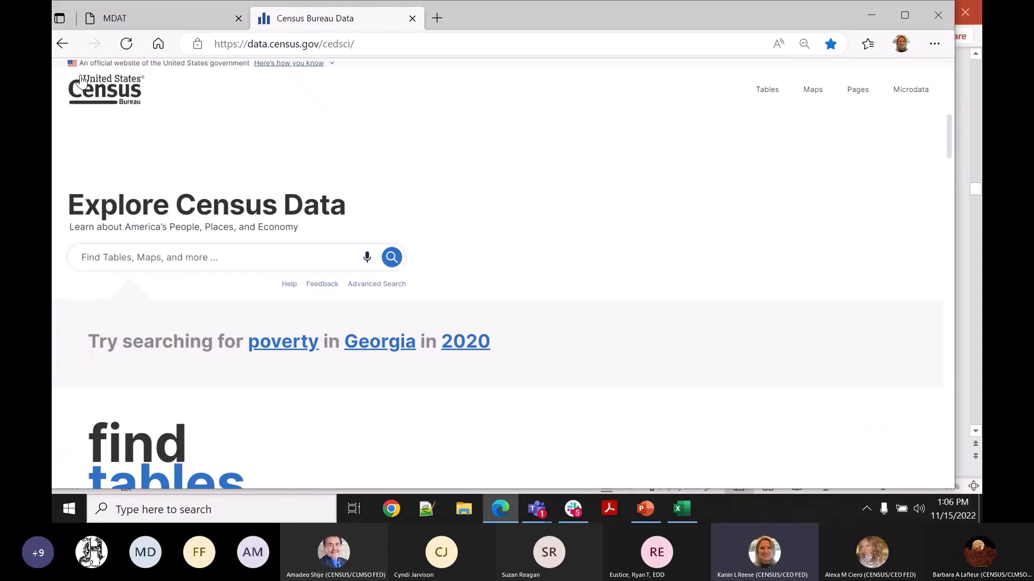
left_click(923, 100)
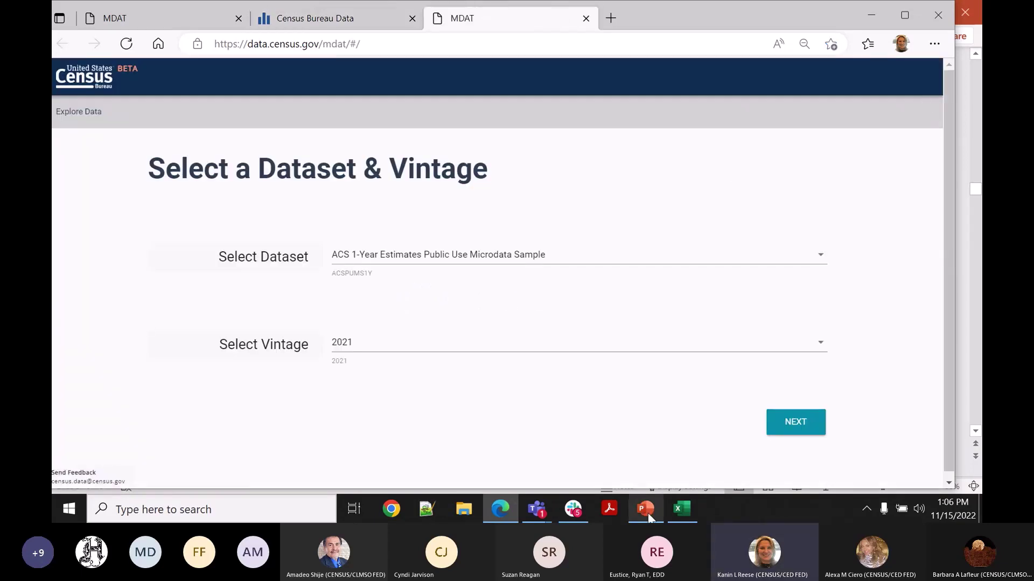
Switch to the PowerPoint presentation and show slide 56, the Example 3 demo on poverty by age for New Mexico PUMAs
mouse_move(650, 518)
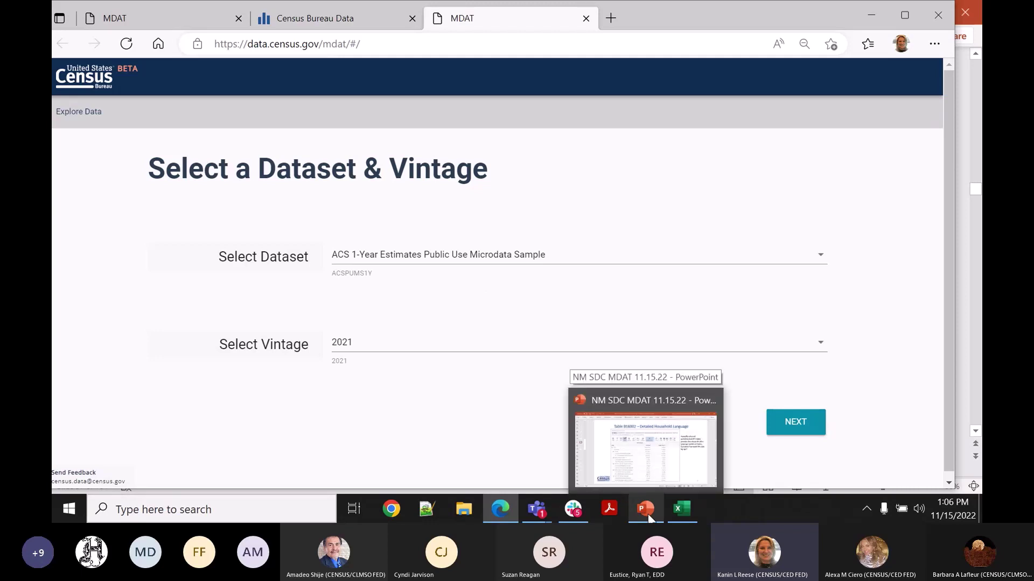
left_click(650, 518)
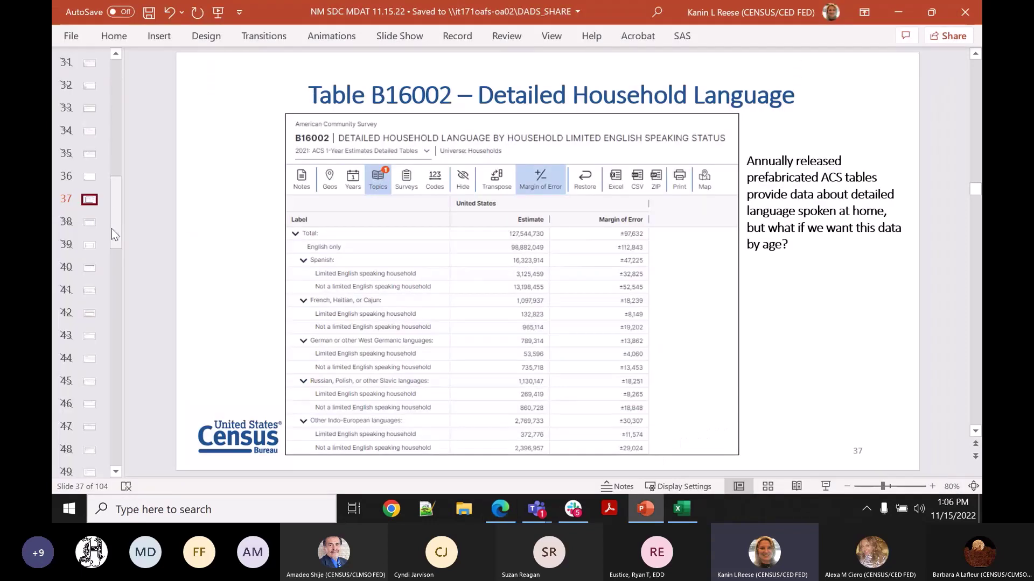
left_click_drag(112, 228, 113, 301)
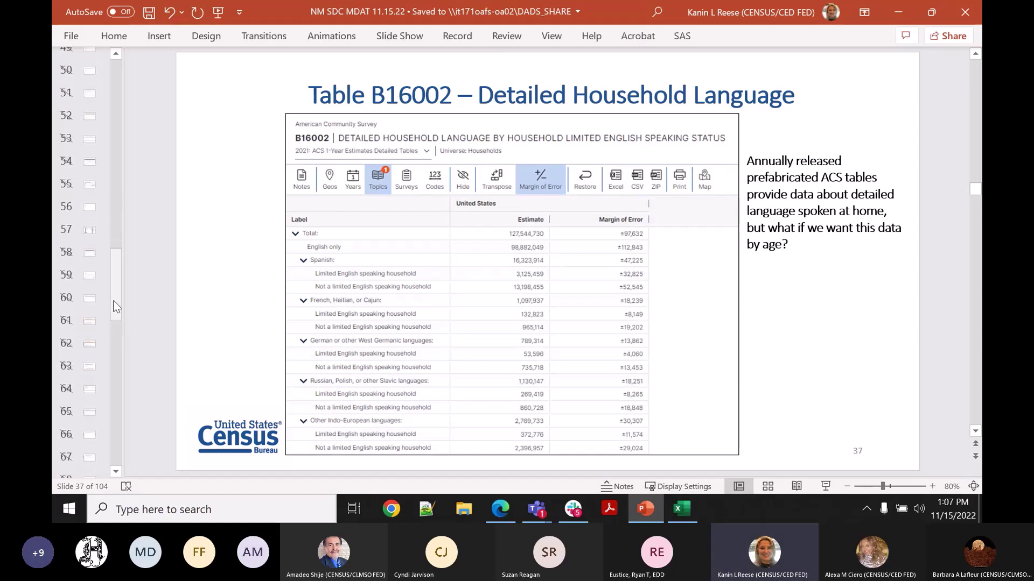
left_click(89, 208)
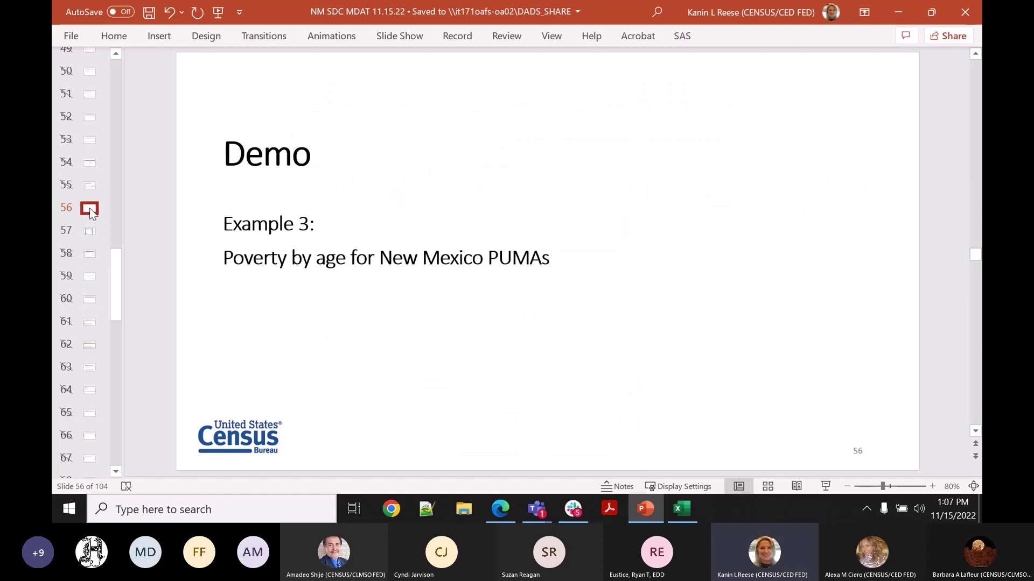
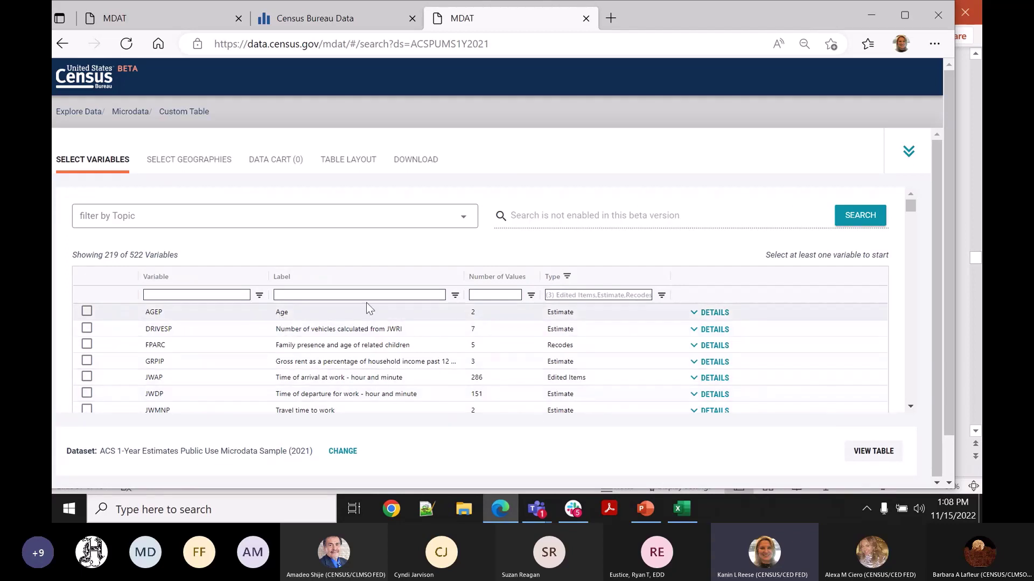
Add the Age variable (AGEP) and, after filtering labels by "poverty" and checking its details, the income-to-poverty ratio recode (POVPIP)
left_click(86, 312)
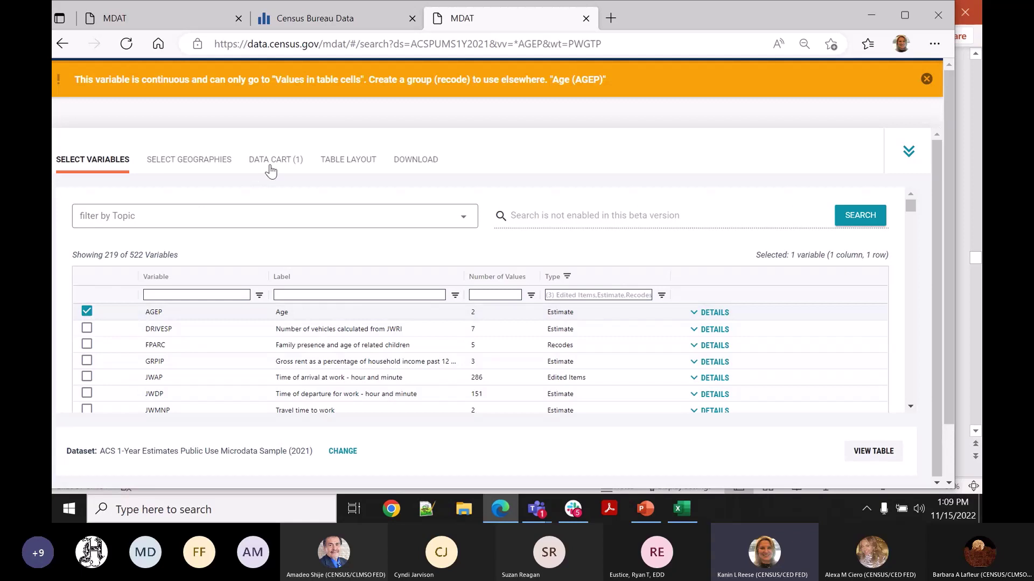
left_click(464, 221)
left_click(496, 235)
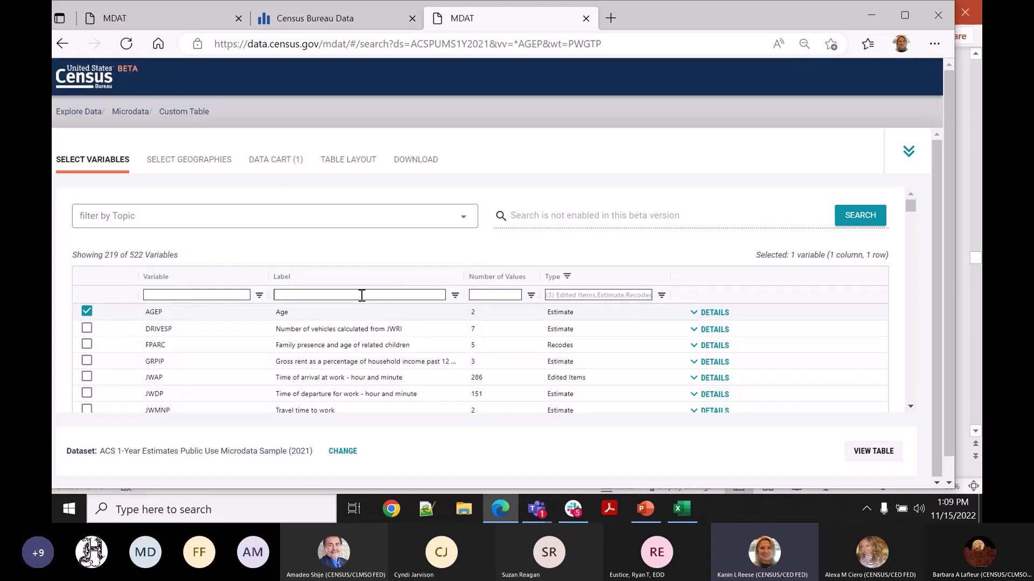
type("poverty")
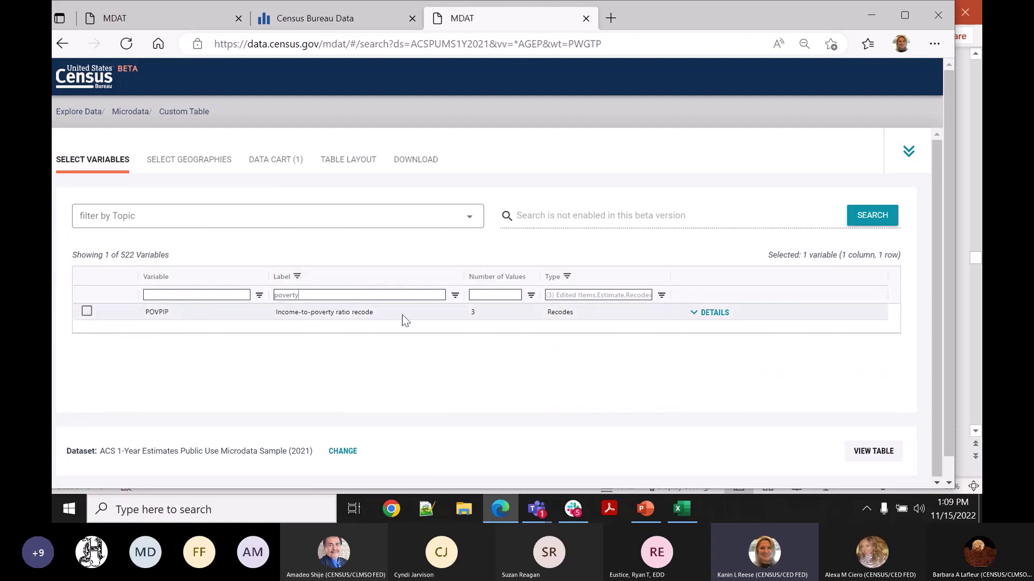
left_click(719, 317)
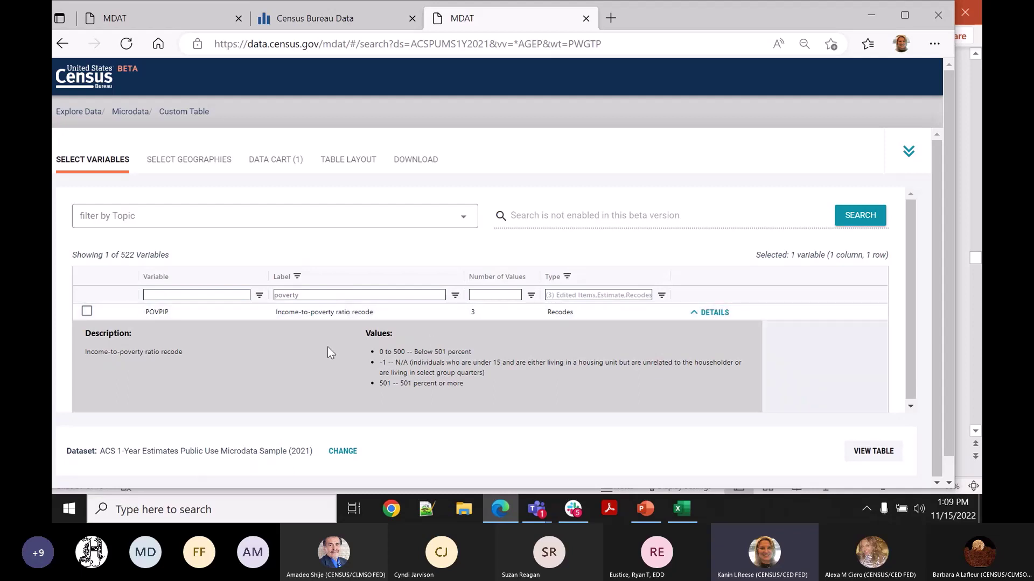
left_click(87, 312)
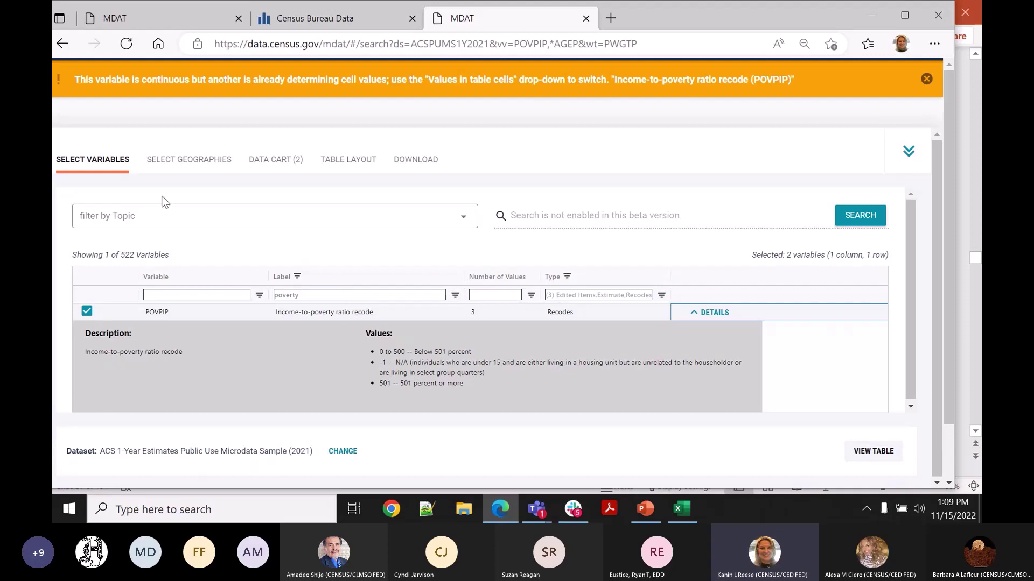
List the Public Use Microdata Areas of New Mexico in the geography selection and look through them
left_click(186, 160)
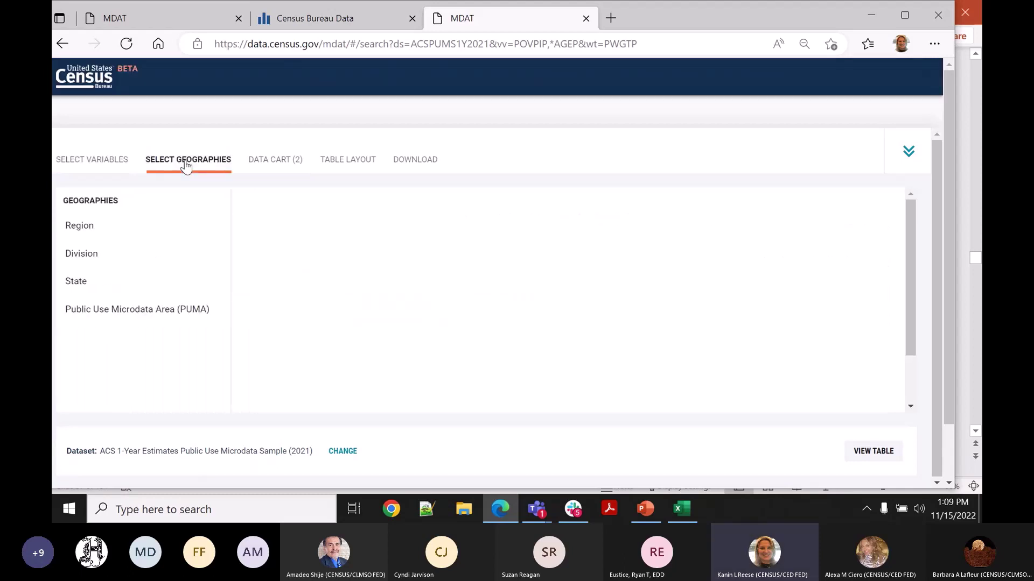
left_click(160, 316)
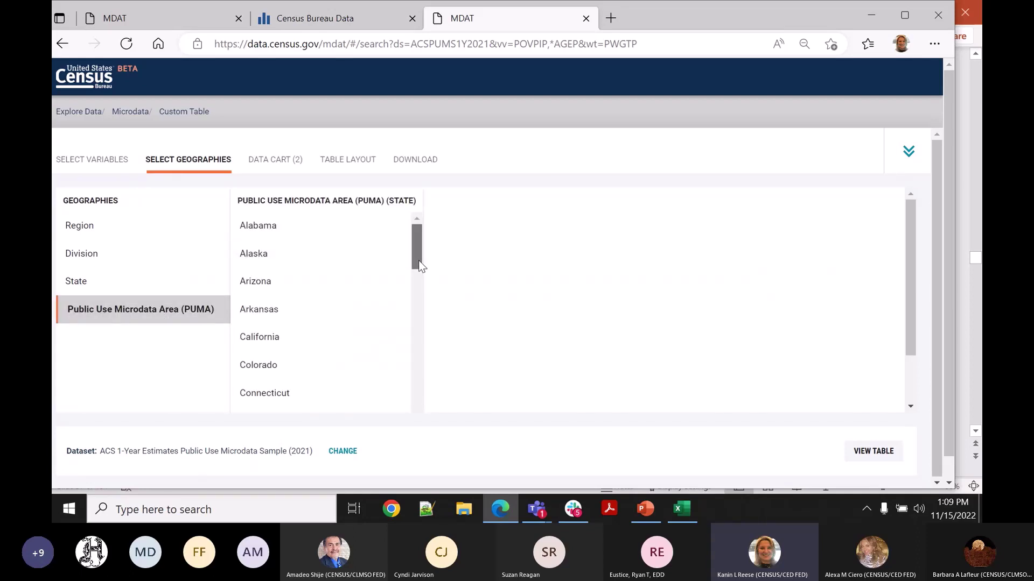
left_click_drag(418, 260, 422, 389)
left_click(297, 339)
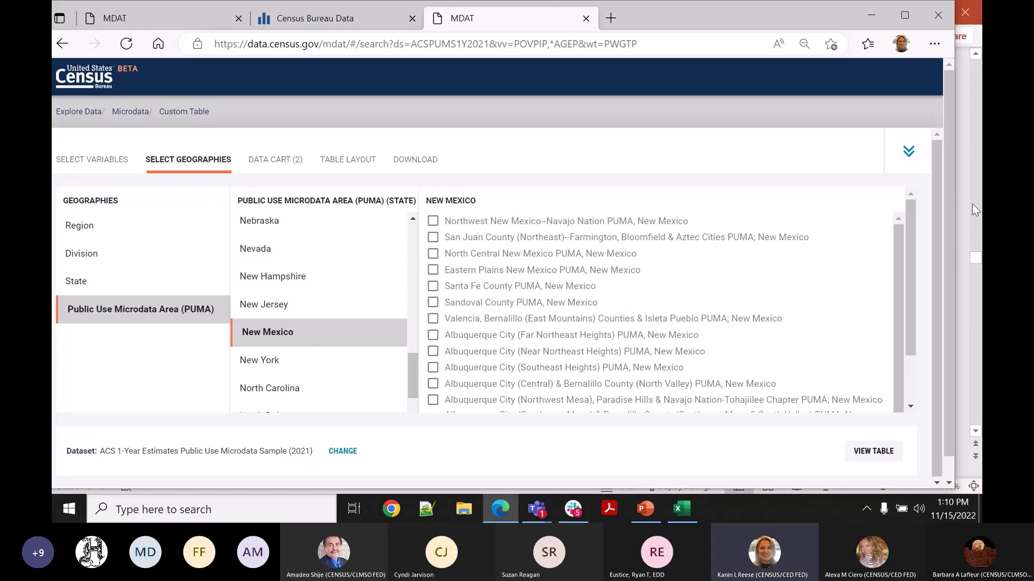
mouse_move(897, 252)
left_mouse_down()
mouse_move(899, 284)
mouse_move(893, 238)
left_mouse_up()
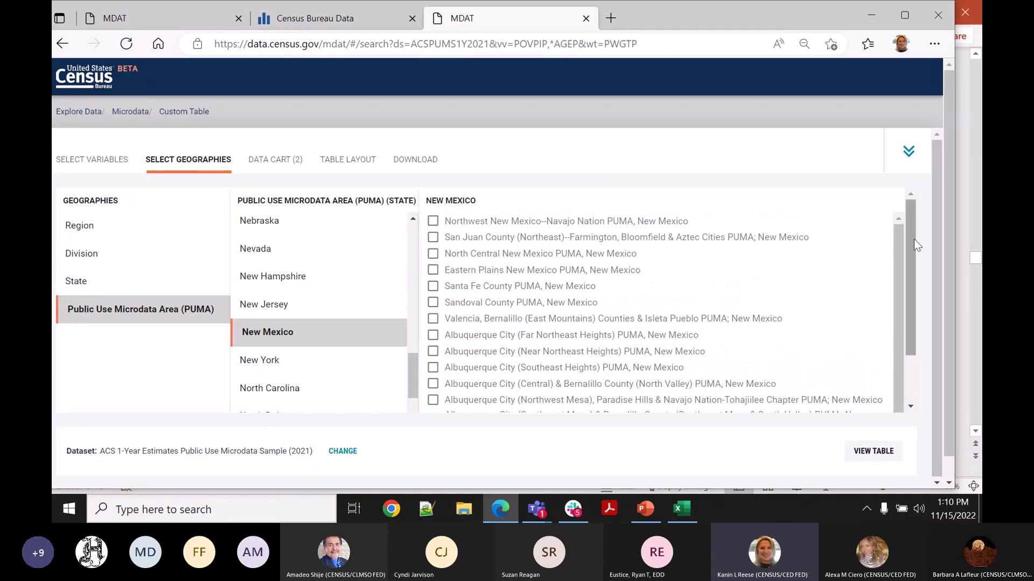
left_click_drag(914, 240, 933, 294)
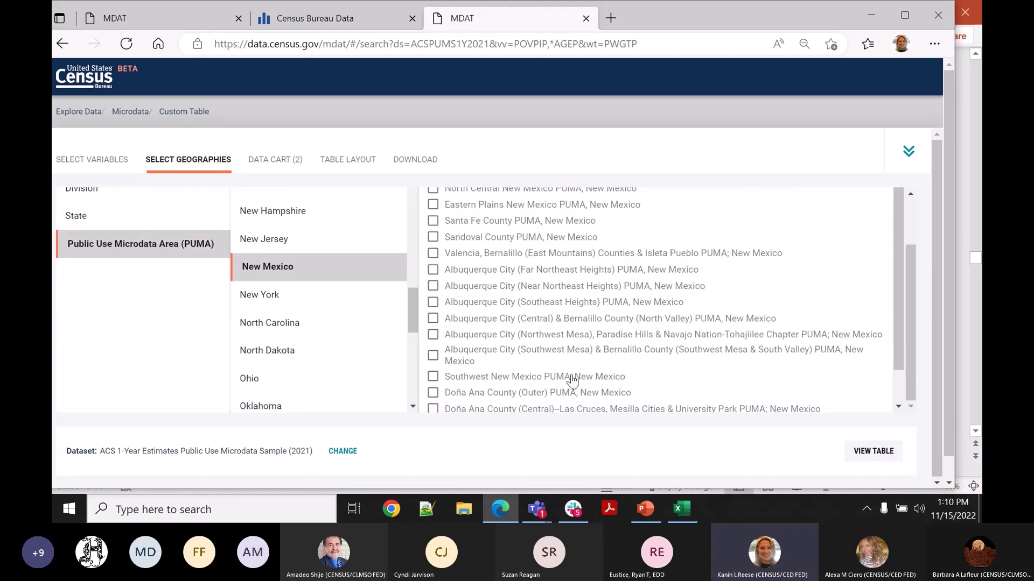
Select the six Albuquerque City PUMAs: Southwest Mesa, Far Northeast Heights, Near Northeast Heights, Southeast Heights, Central and Northwest Mesa
left_click(434, 357)
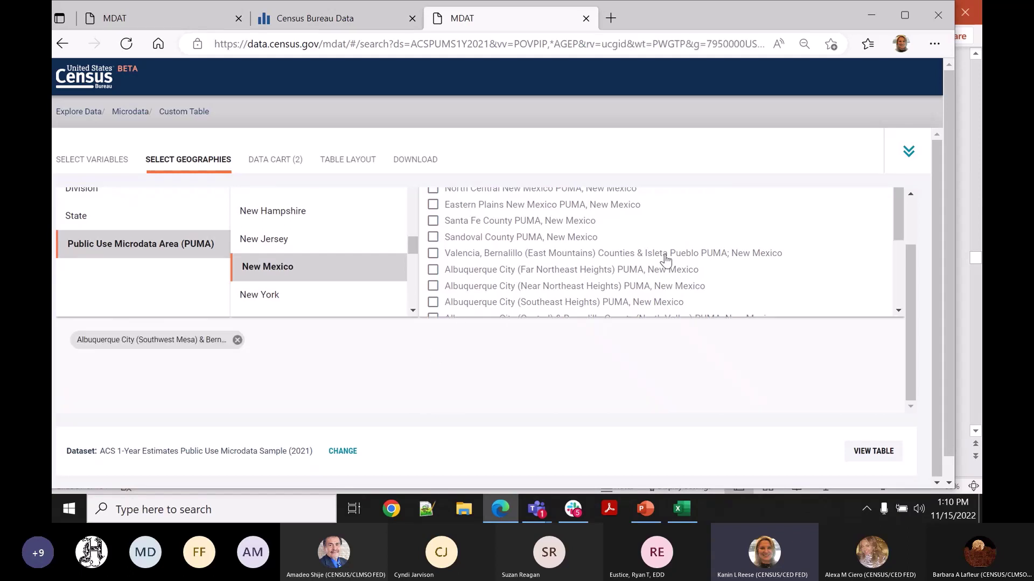
left_click_drag(895, 231, 904, 266)
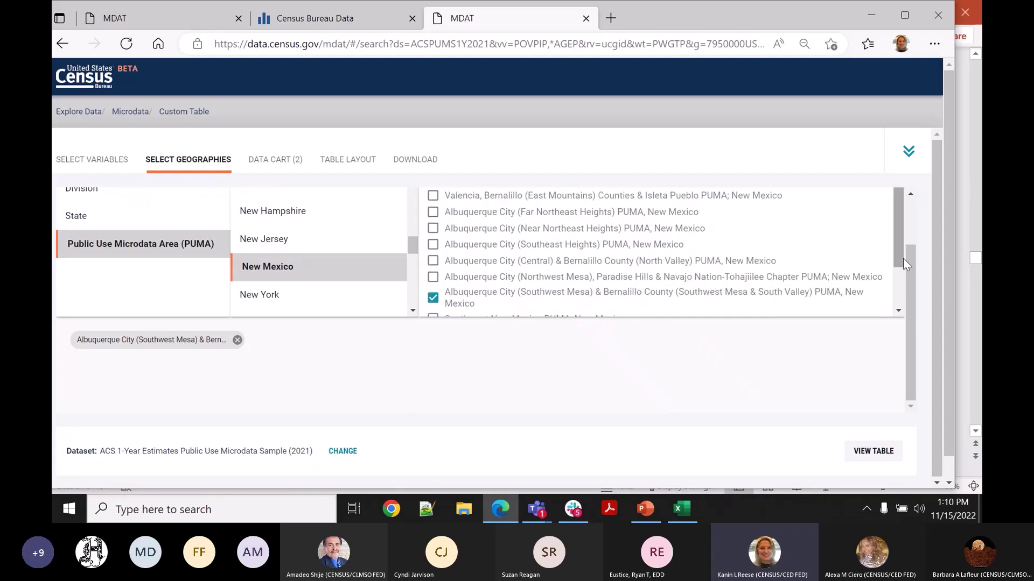
left_click(433, 213)
left_click(433, 228)
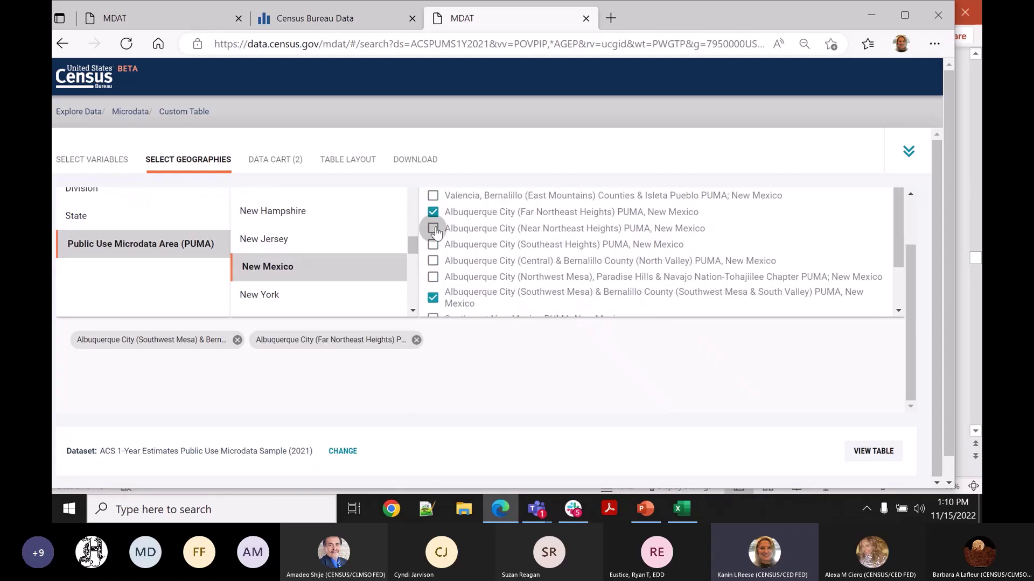
left_click(434, 246)
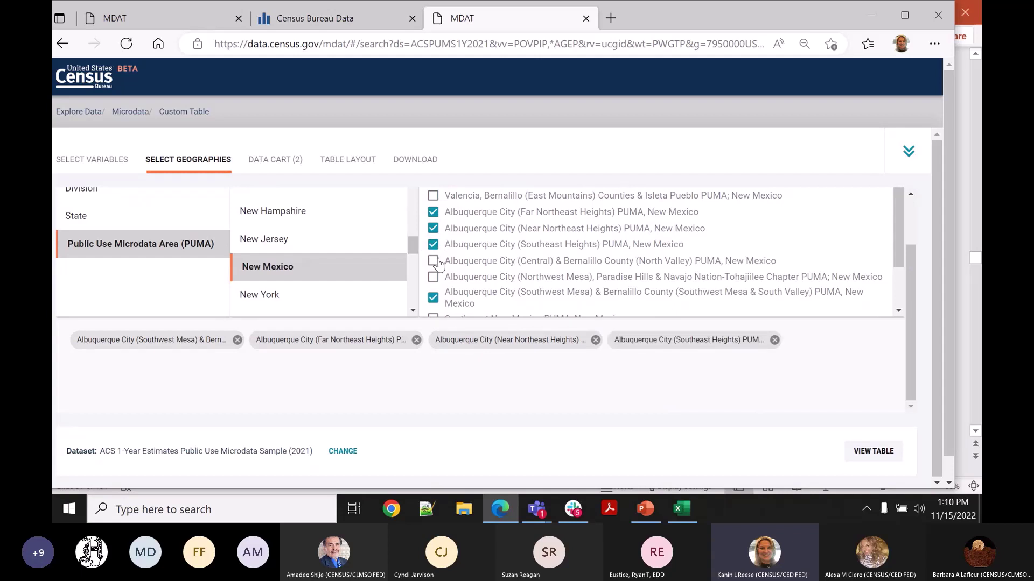
left_click(433, 261)
left_click(433, 278)
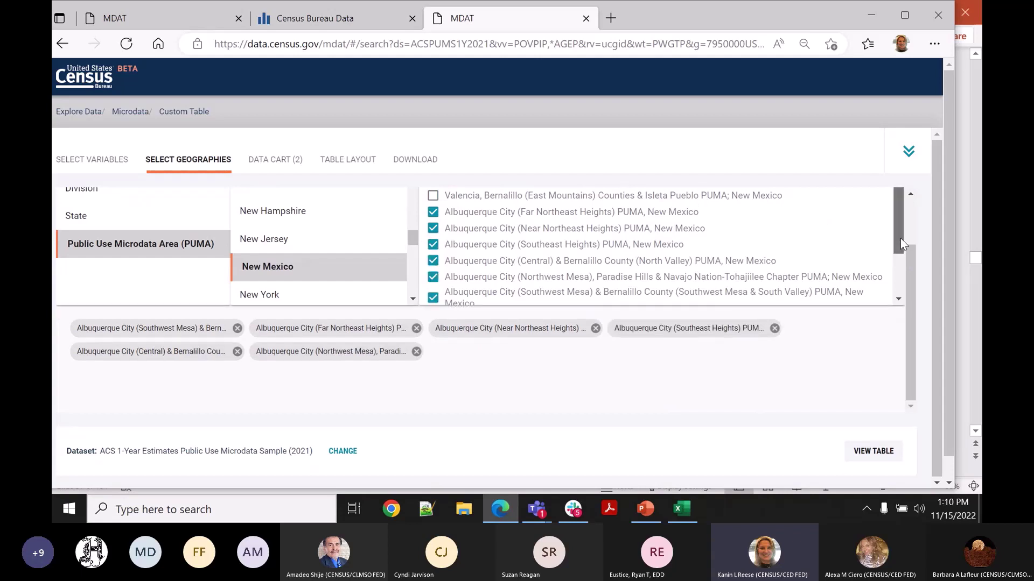
left_click_drag(900, 238, 903, 216)
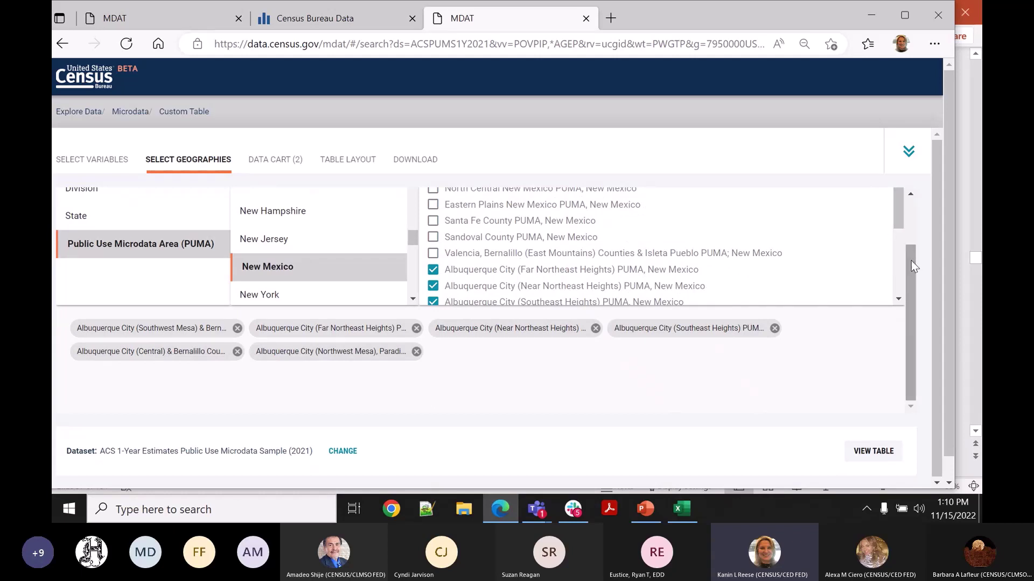
mouse_move(911, 260)
left_mouse_down()
mouse_move(913, 216)
mouse_move(919, 244)
left_mouse_up()
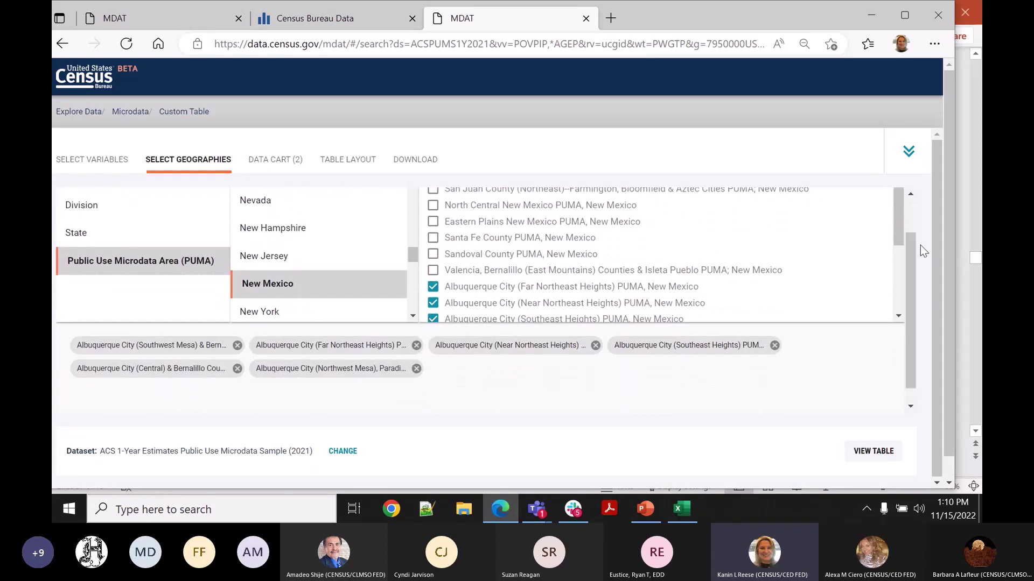
Create a custom recode of Age (AGEP) with a group labelled "under 18" that covers values 1 to 17 and Under 1 year
left_click(271, 161)
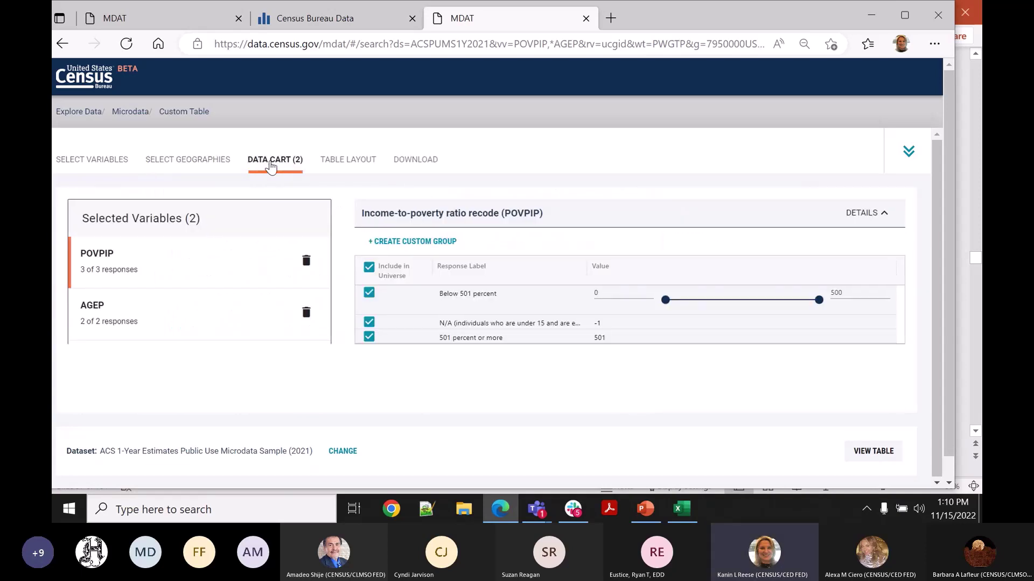
left_click(155, 314)
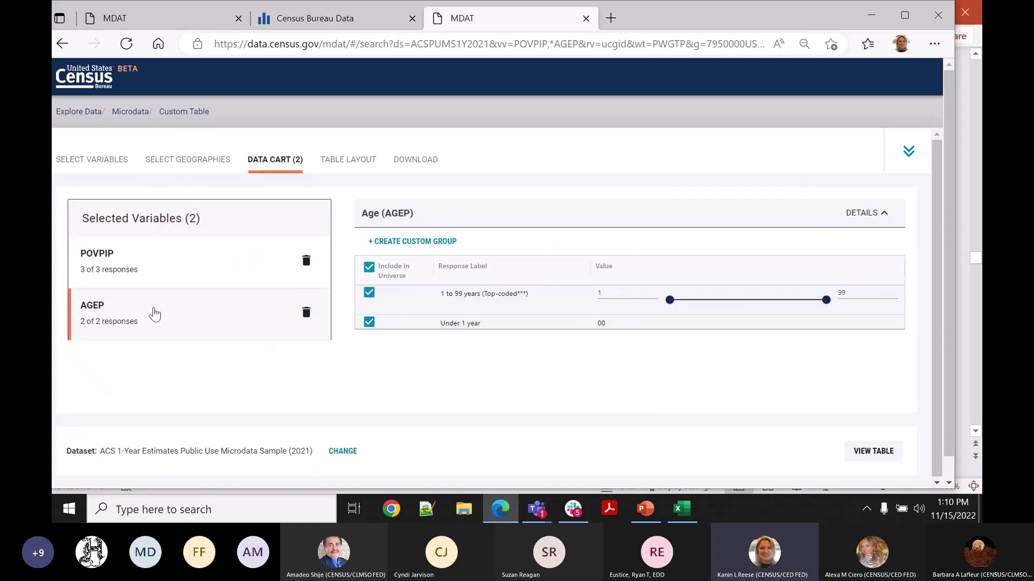
left_click(401, 241)
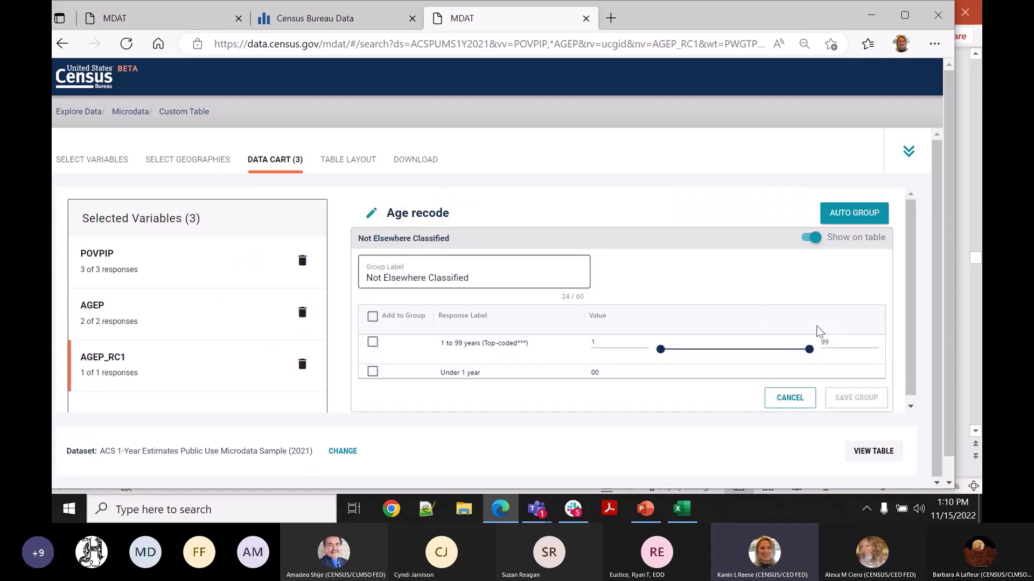
double_click(836, 340)
type("17")
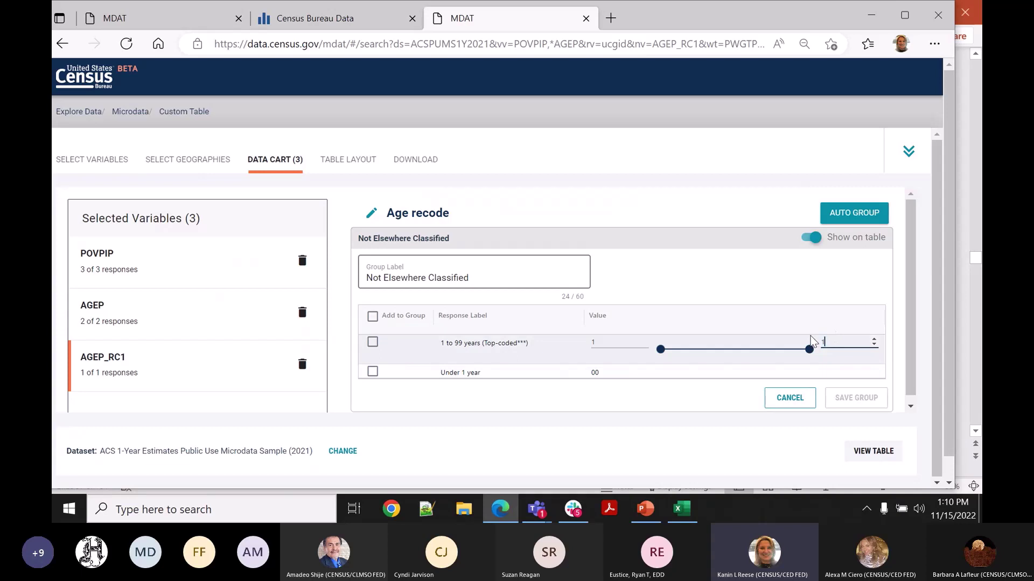
left_click(372, 372)
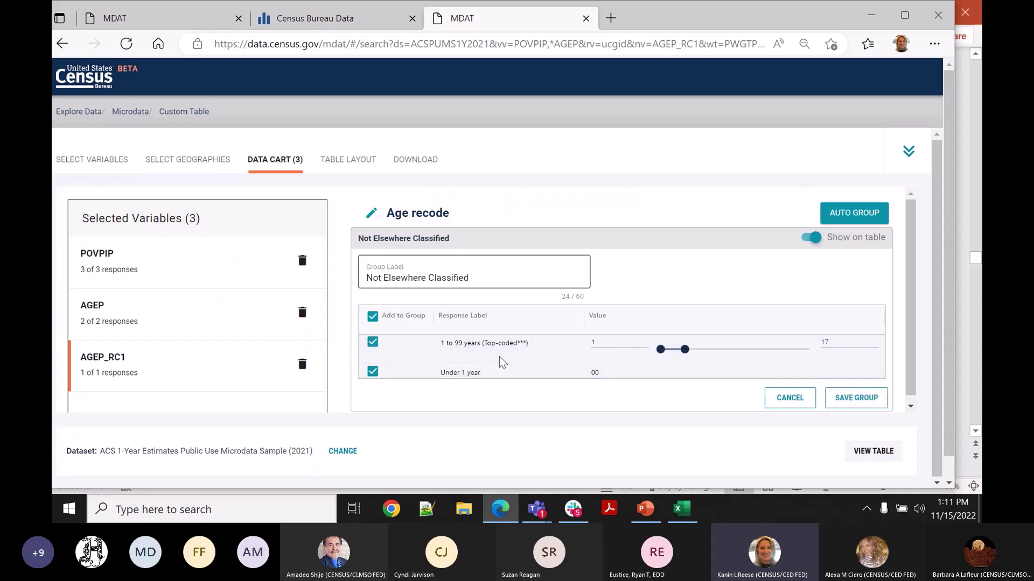
left_click_drag(496, 279, 288, 284)
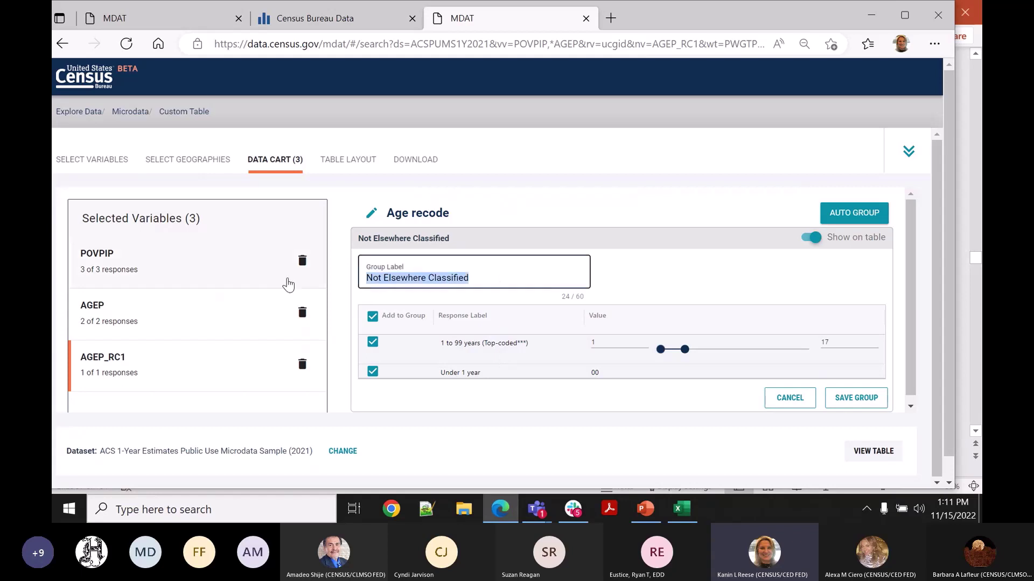
type("under 18")
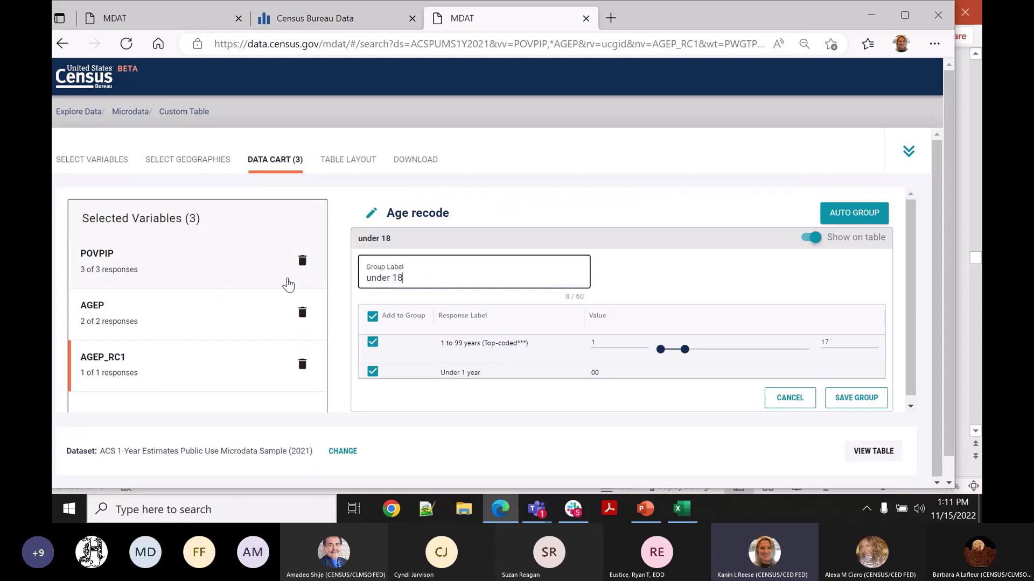
left_click(856, 400)
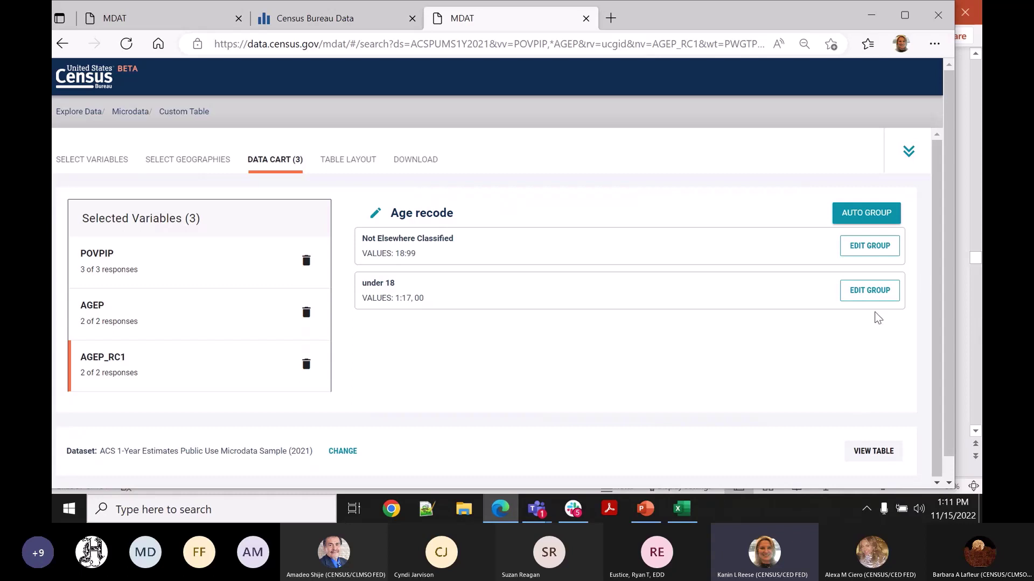
Add an age recode group labelled "18-24" that covers values 18 to 24 and save it
left_click(864, 248)
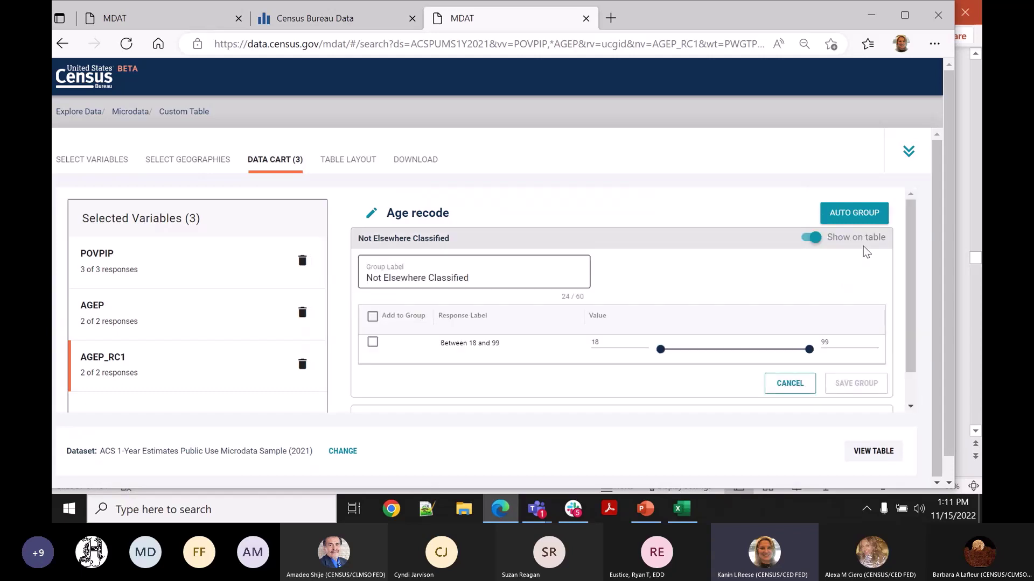
double_click(824, 343)
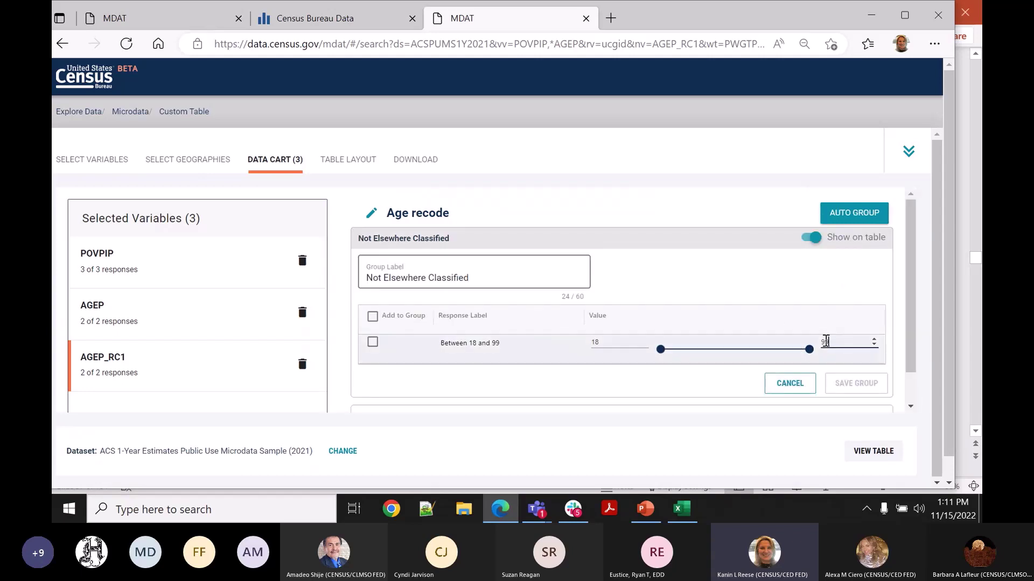
type("24")
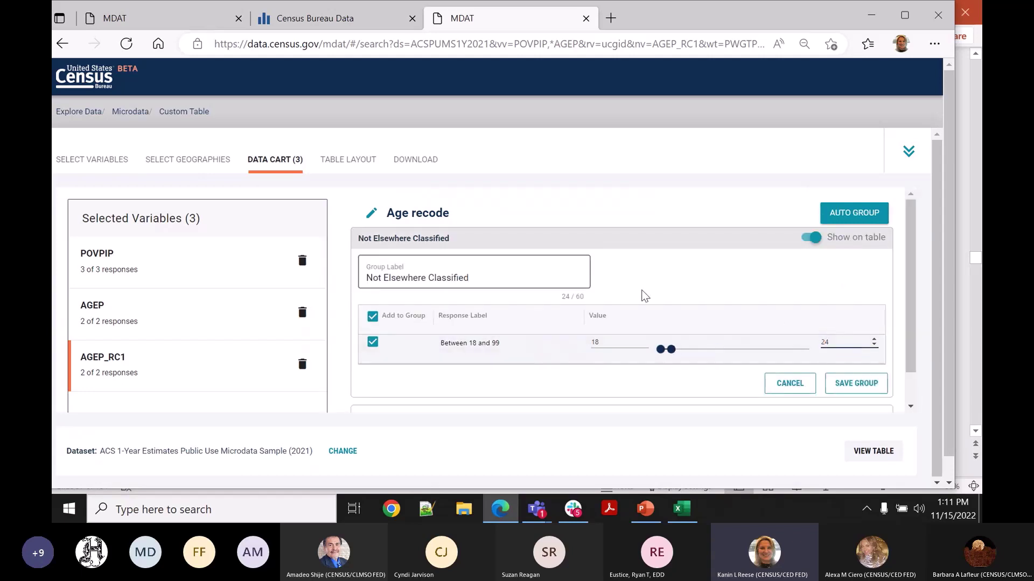
left_click(528, 279)
key("ctrl+a")
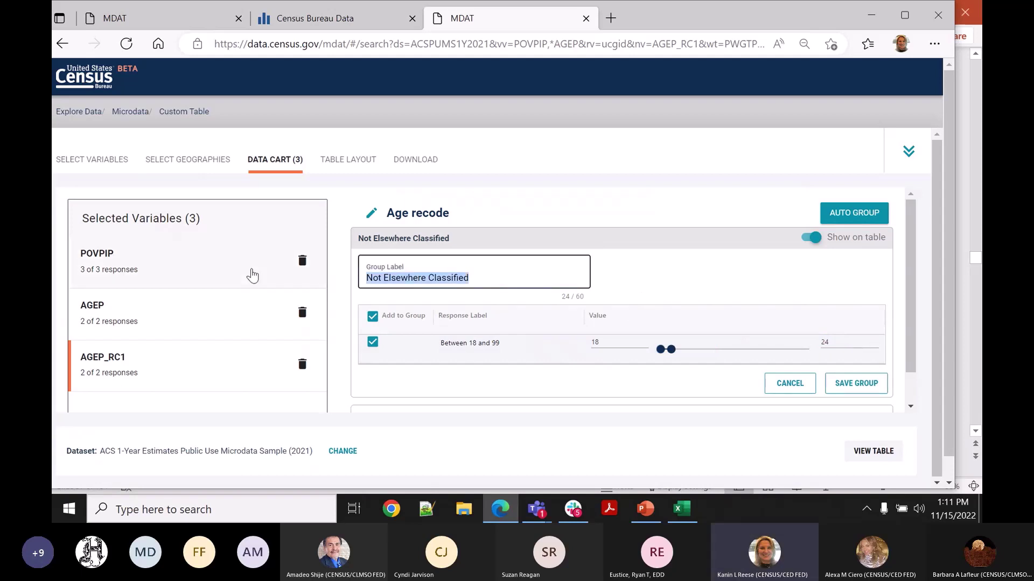
type("16")
key("BackSpace")
type("8")
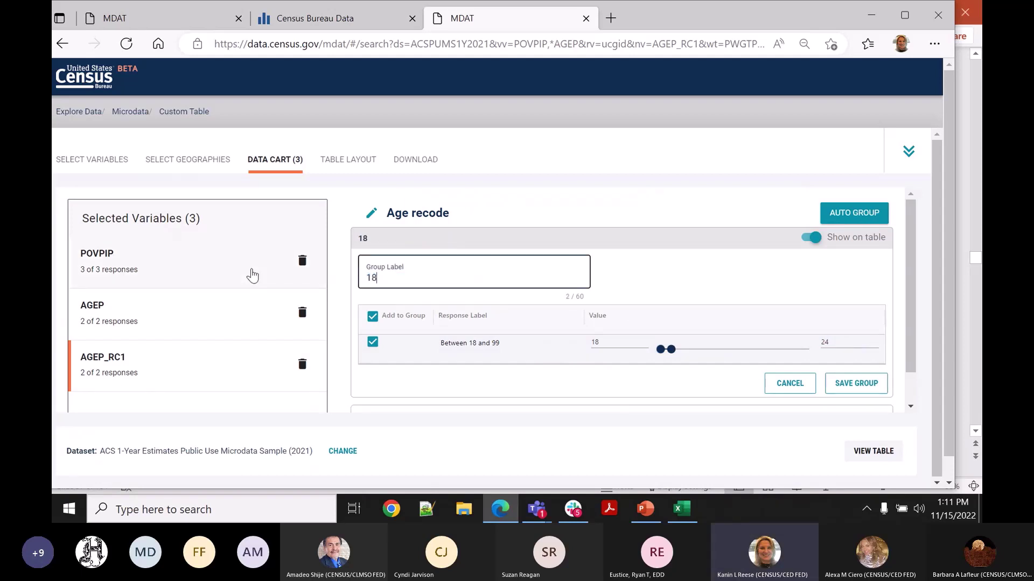
type("-254")
key("BackSpace")
key("BackSpace")
type("4")
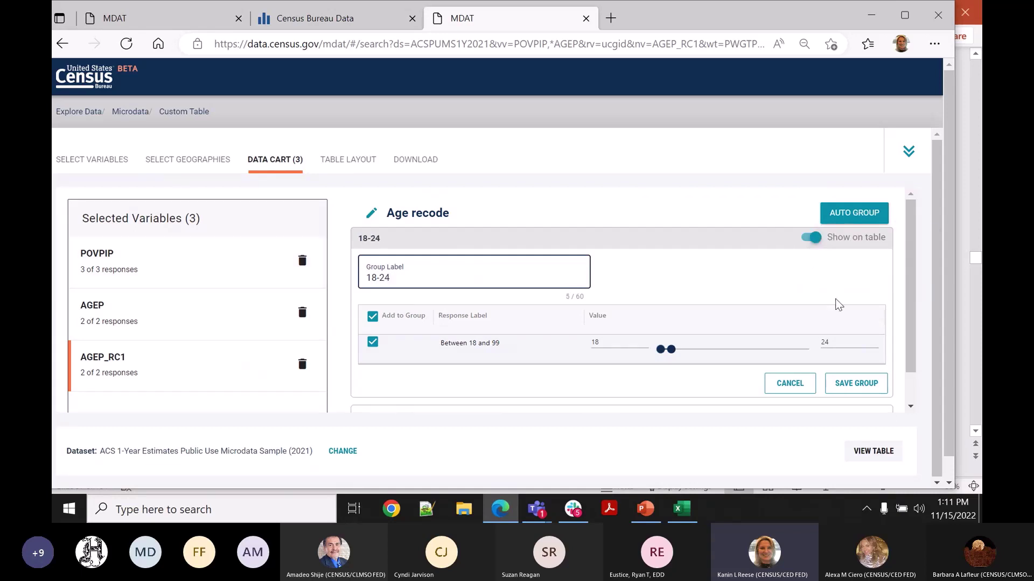
left_click(847, 385)
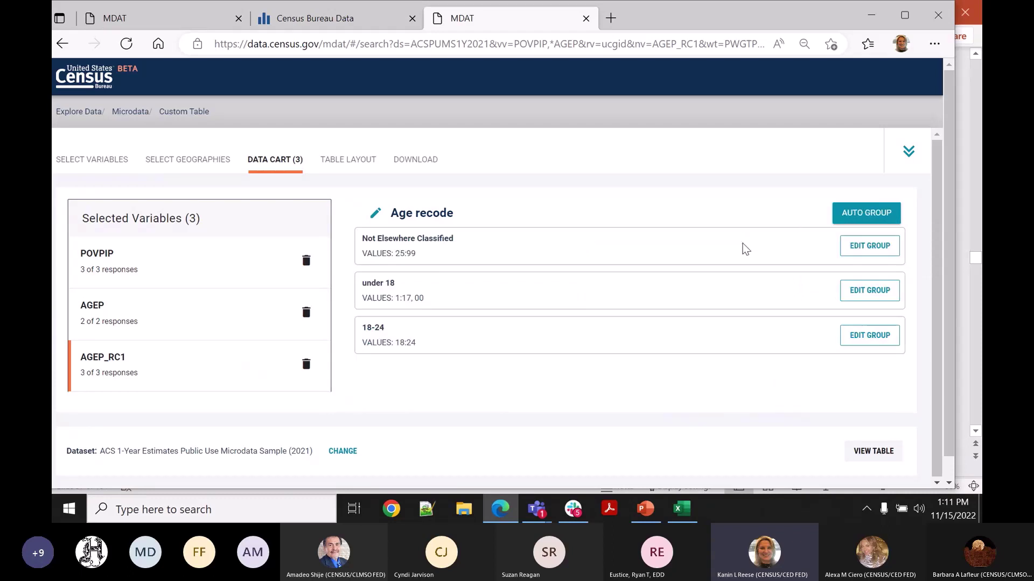
Auto group the remaining ages from 25 to 99 in groups of 10 and review the resulting age groups
left_click(852, 216)
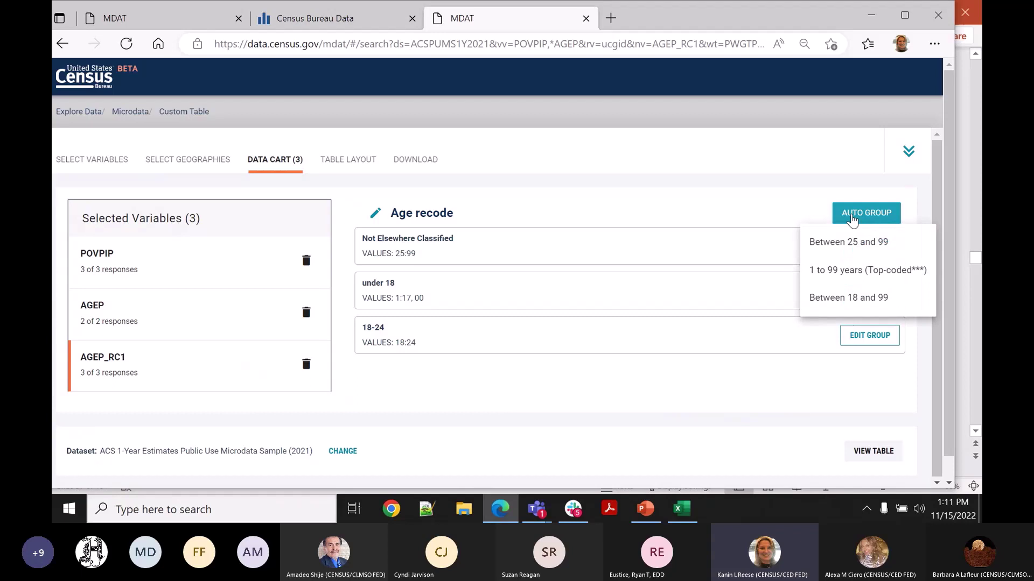
left_click(854, 253)
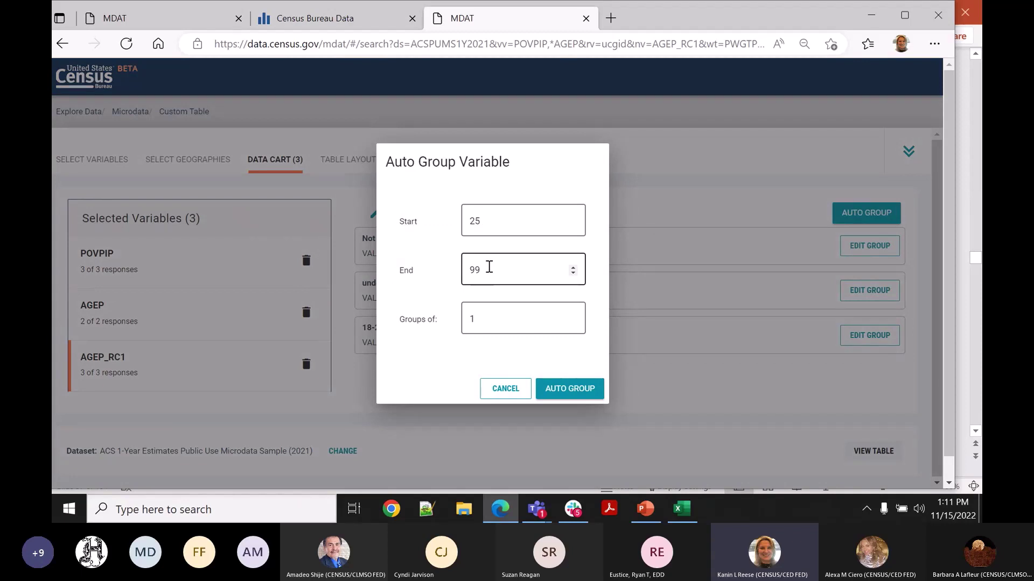
left_click(493, 322)
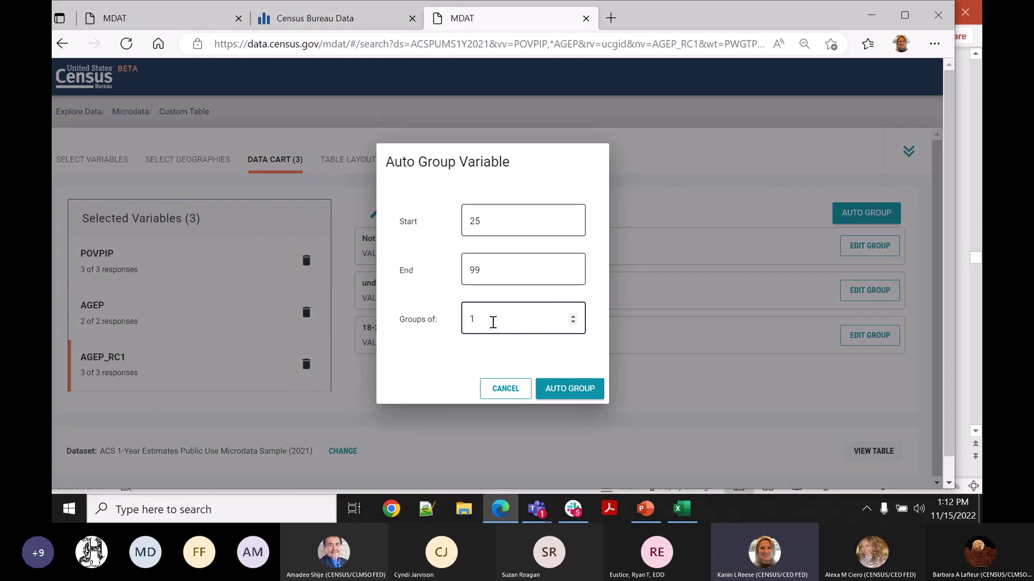
type("0")
left_click(577, 387)
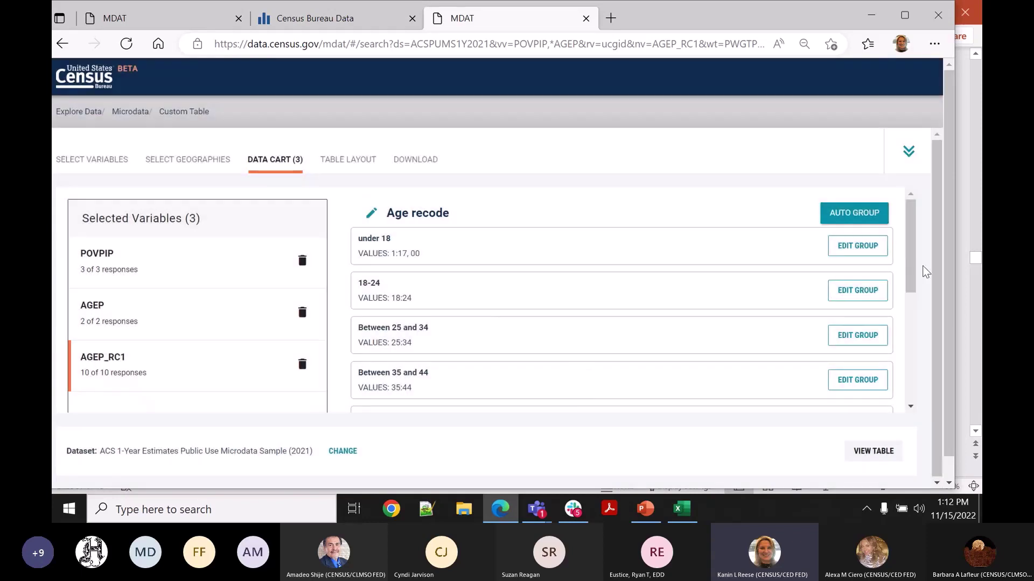
left_click_drag(908, 260, 916, 323)
left_click_drag(918, 336, 907, 367)
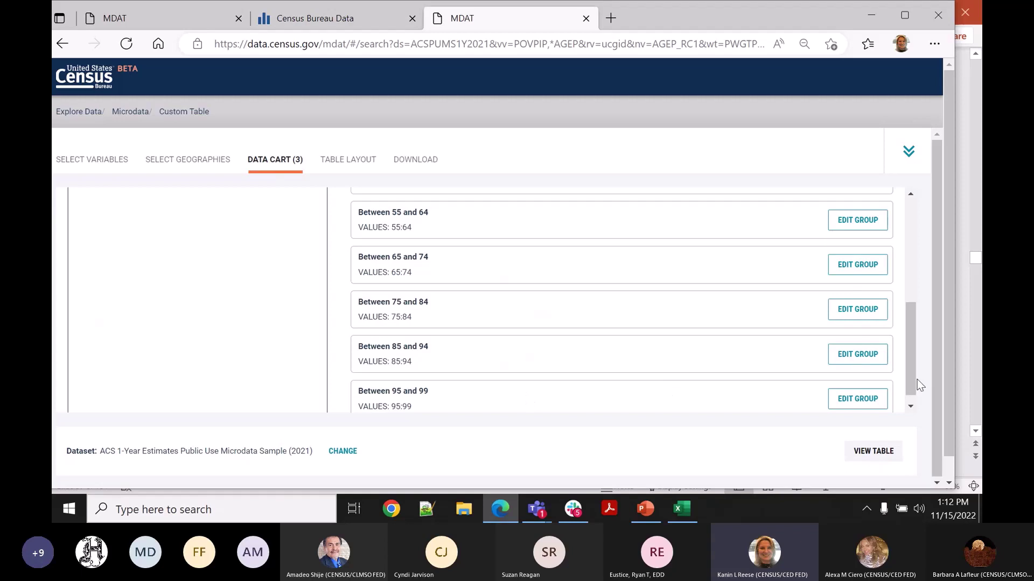
left_click_drag(911, 384, 905, 256)
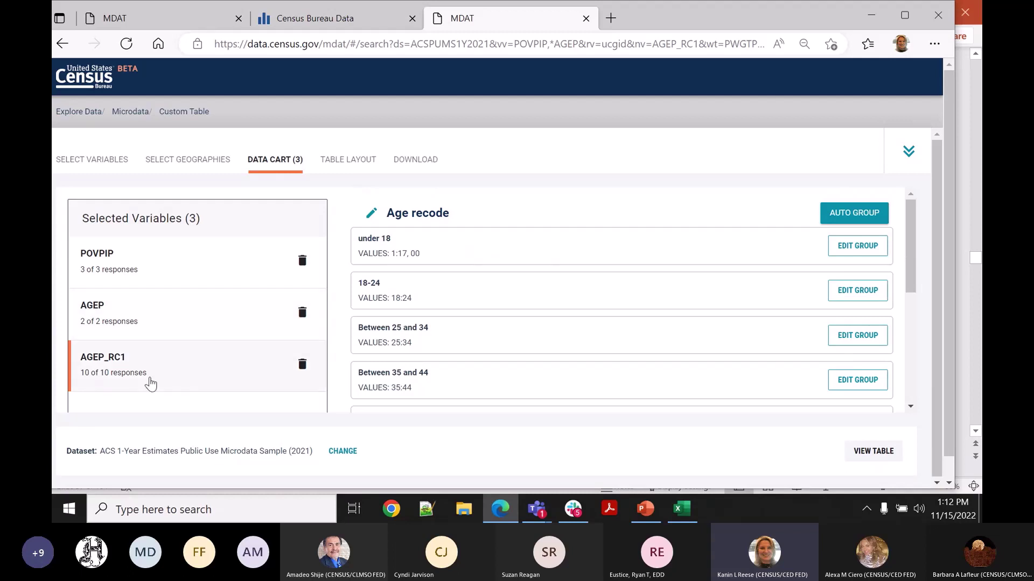
Create a custom recode of the income-to-poverty ratio (POVPIP) with the N/A response in a group labelled "Not in universe"
left_click(158, 275)
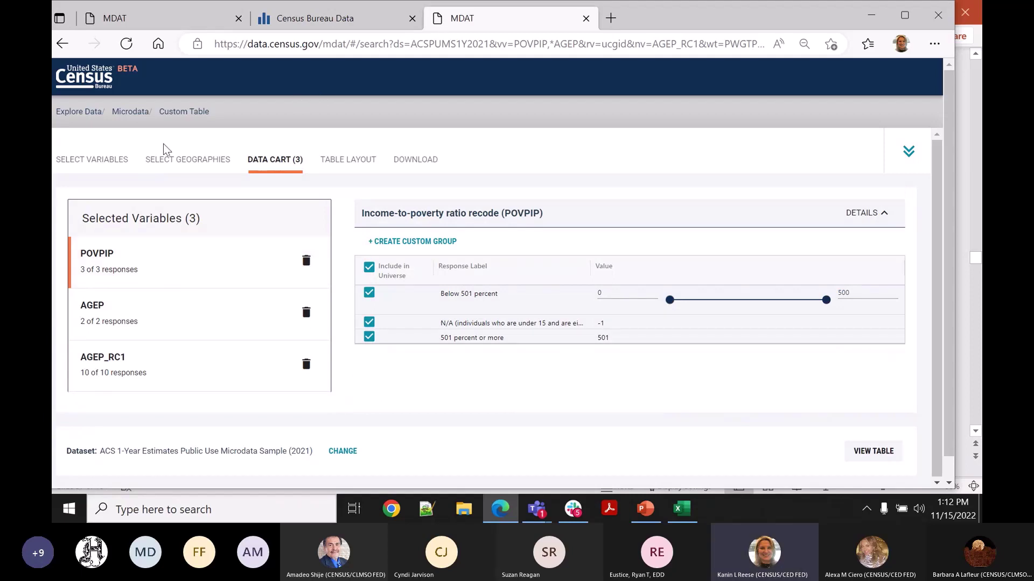
left_click(394, 243)
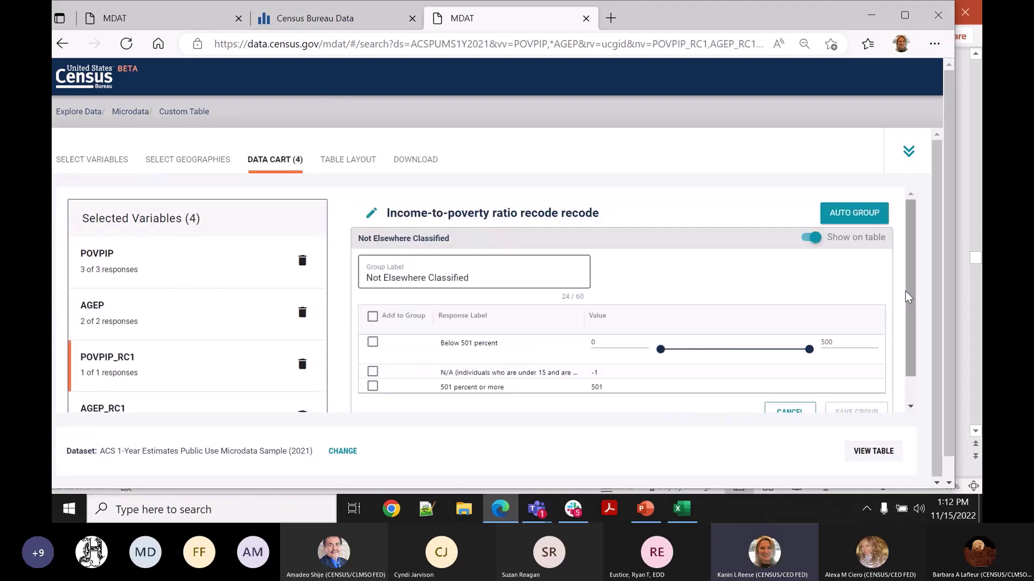
scroll(909, 293, "down", 1)
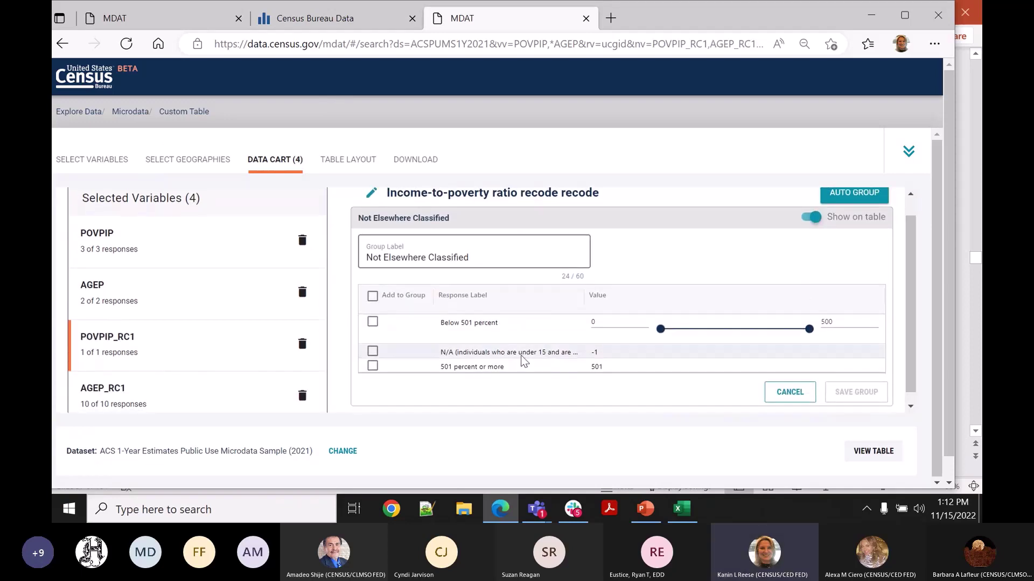
left_click(372, 352)
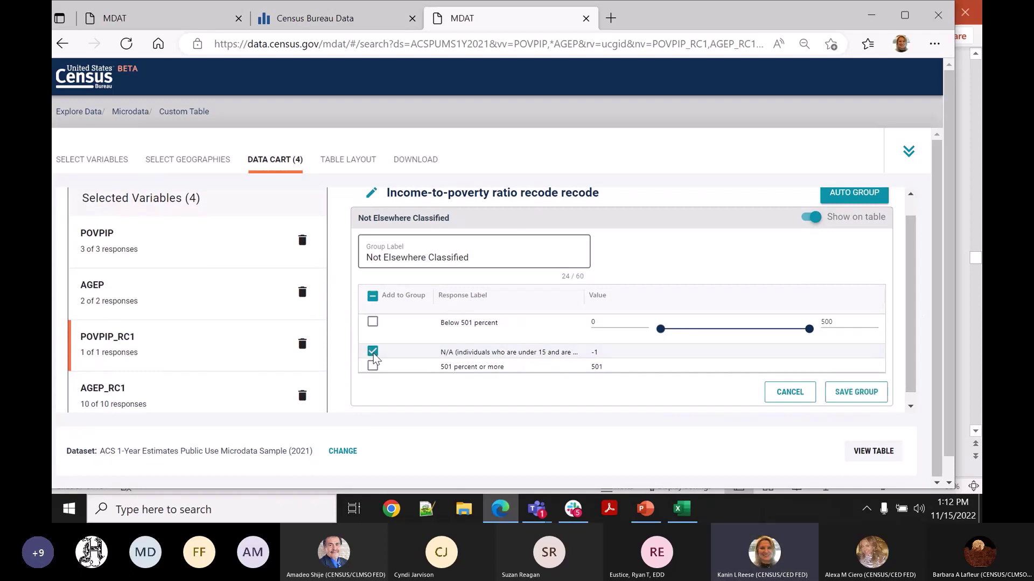
left_click_drag(535, 261, 363, 266)
type("Not i")
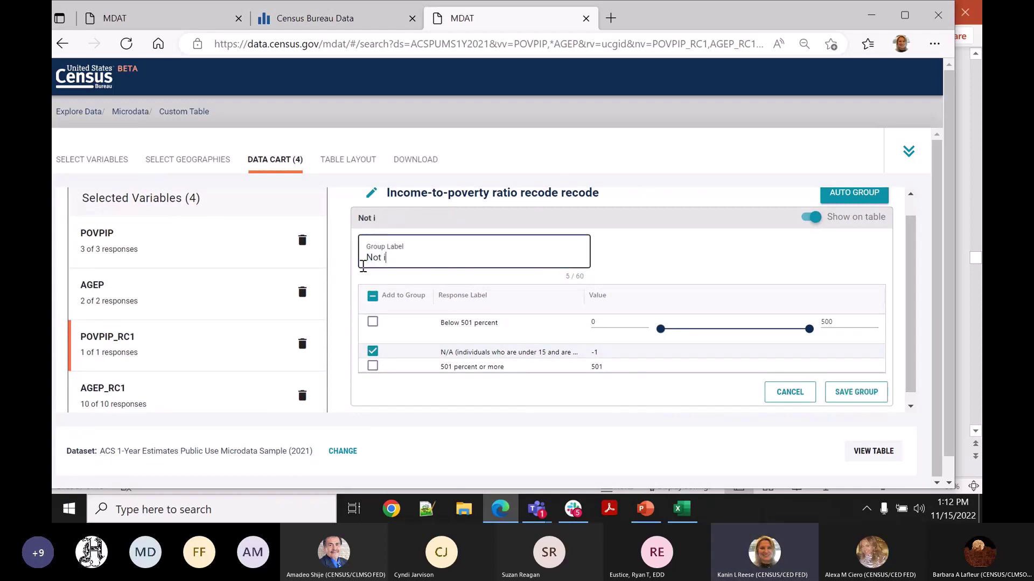
type("n universe")
key("BackSpace")
key("BackSpace")
key("BackSpace")
key("BackSpace")
type("erse")
left_click(857, 393)
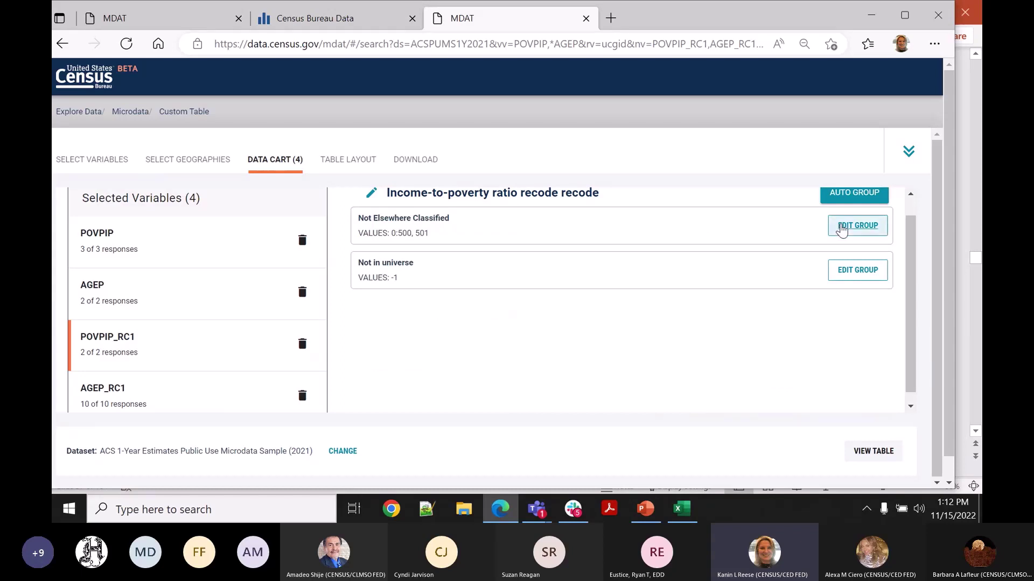
Add an income-to-poverty recode group labelled "below 250% poverty" that covers values 0 to 249 and save it
left_click(842, 227)
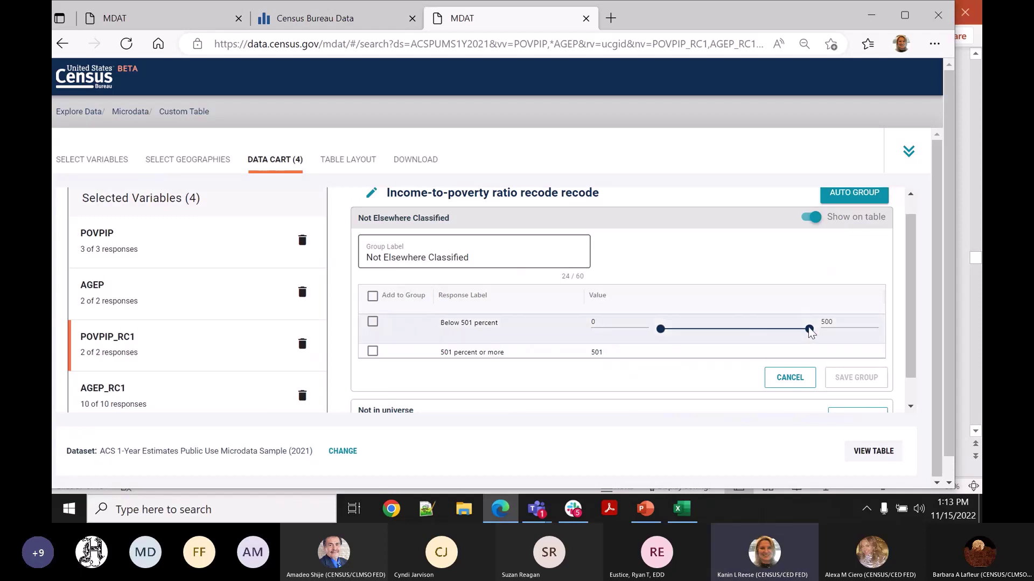
left_click_drag(810, 331, 736, 342)
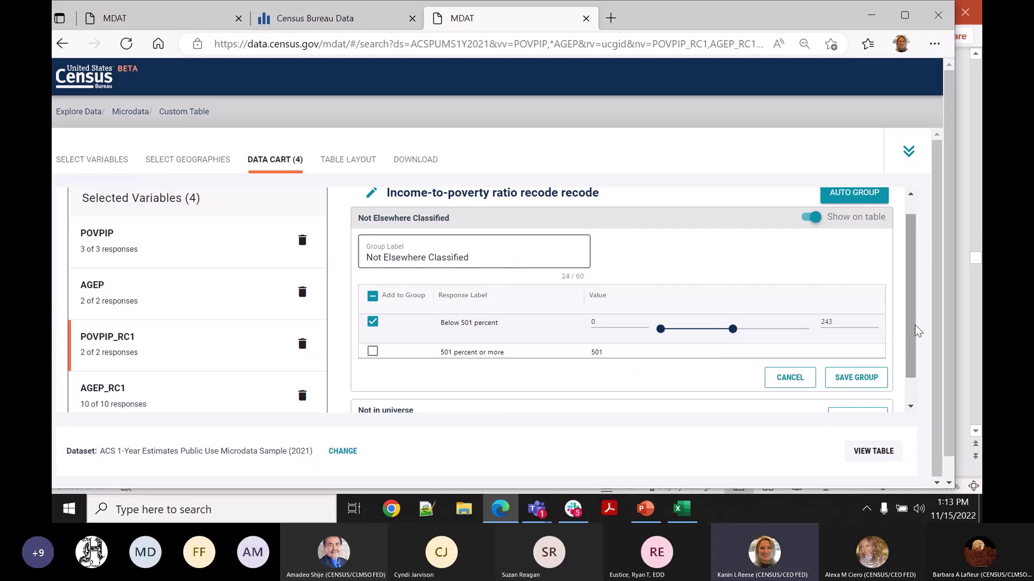
left_click(874, 319)
left_click(850, 322)
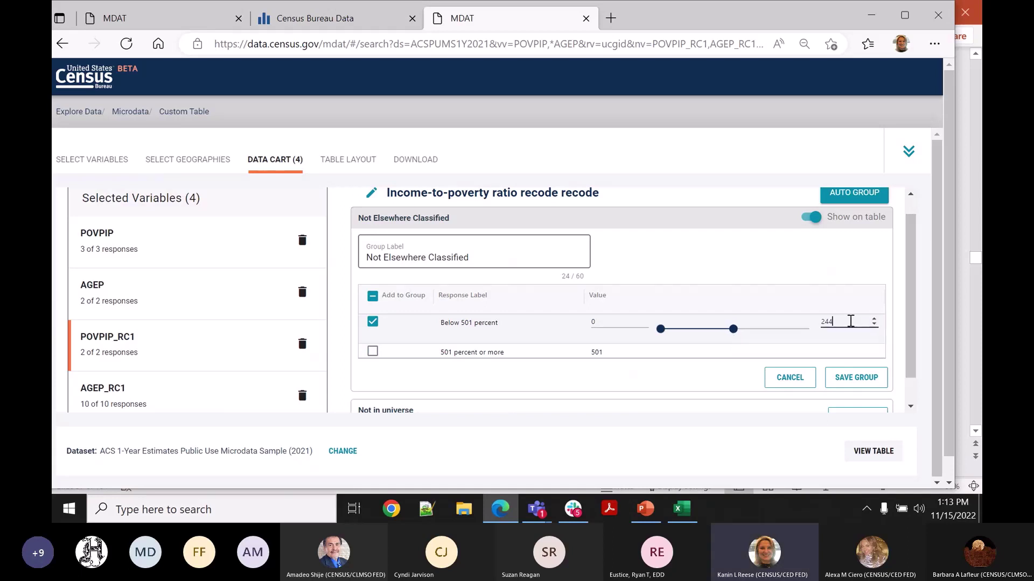
key("BackSpace")
type("9")
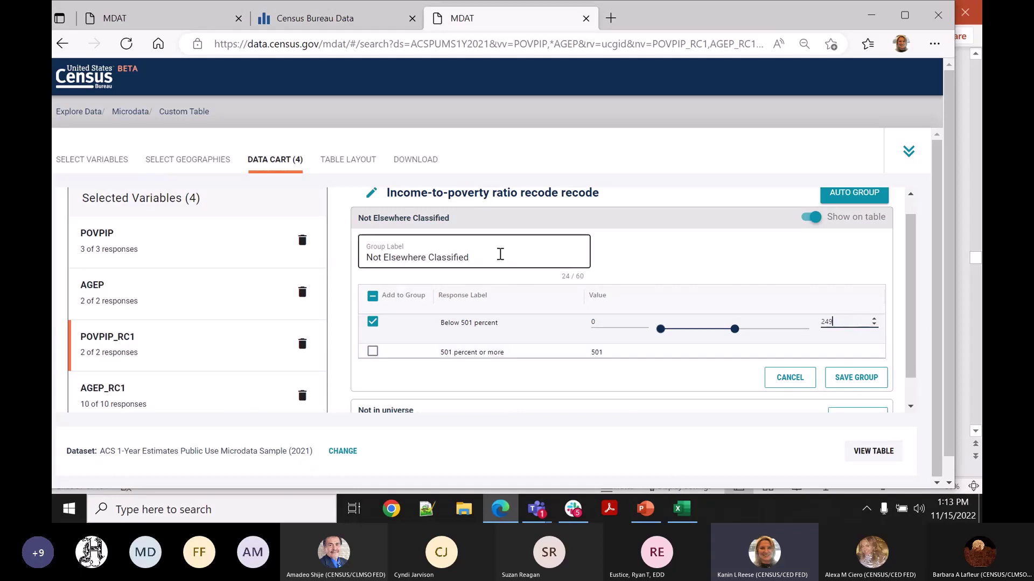
left_click_drag(500, 254, 269, 270)
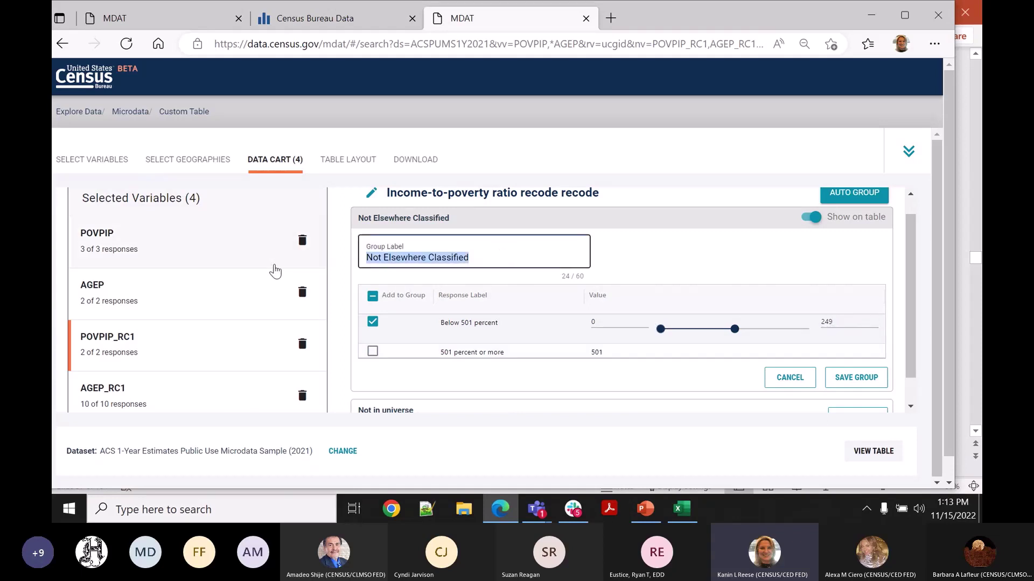
type("b")
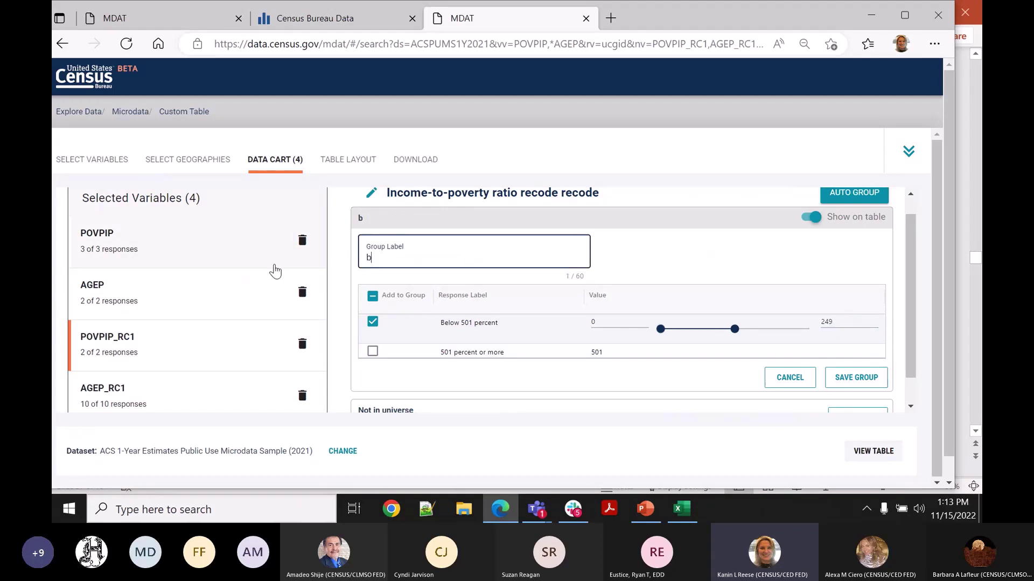
type("elow 250% poverty")
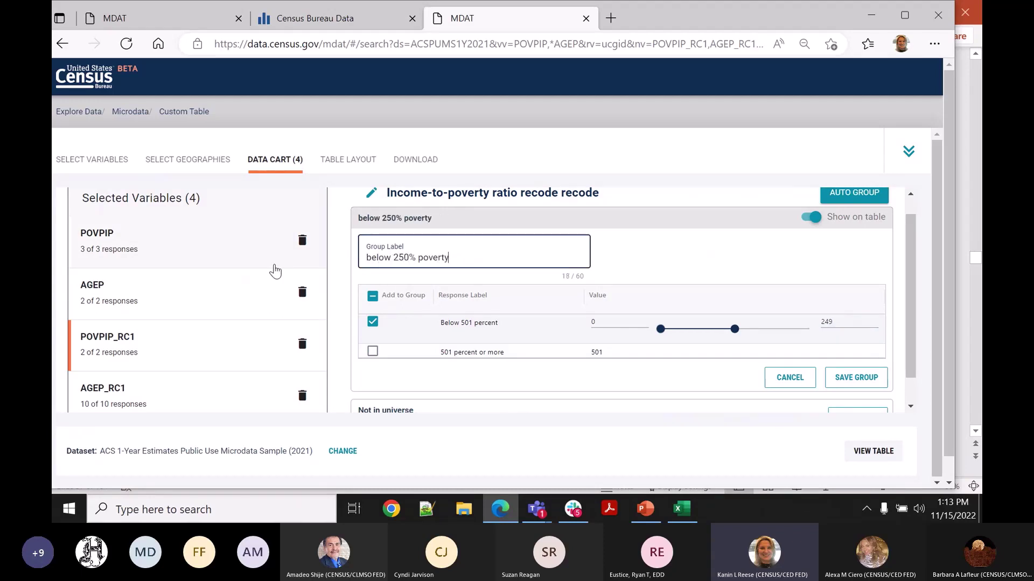
left_click(870, 378)
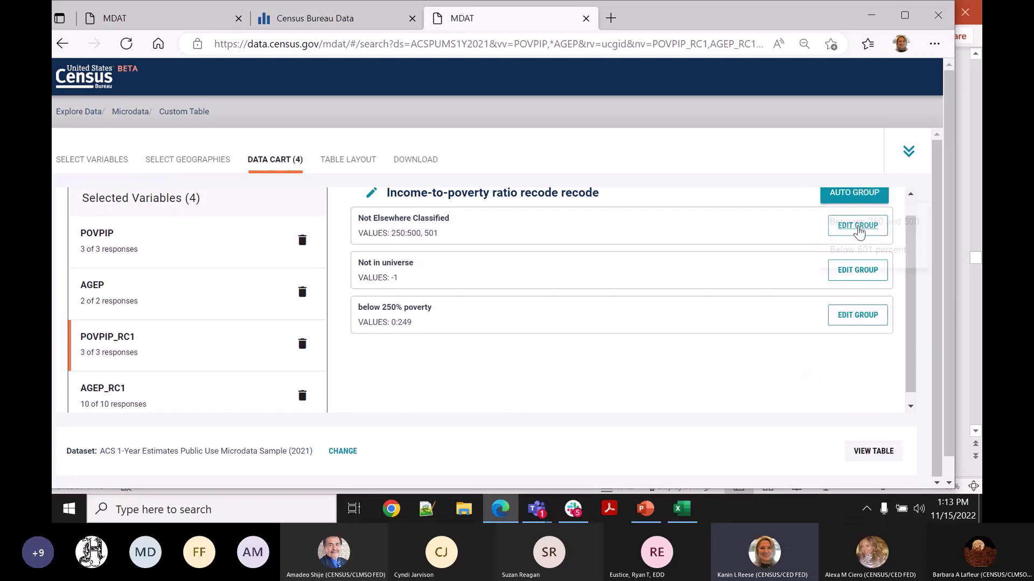
Rename the "Not Elsewhere Classified" poverty-ratio group to "at or above 250% poverty" with all remaining responses (250 to 500 and 501) included and save it
left_click(858, 228)
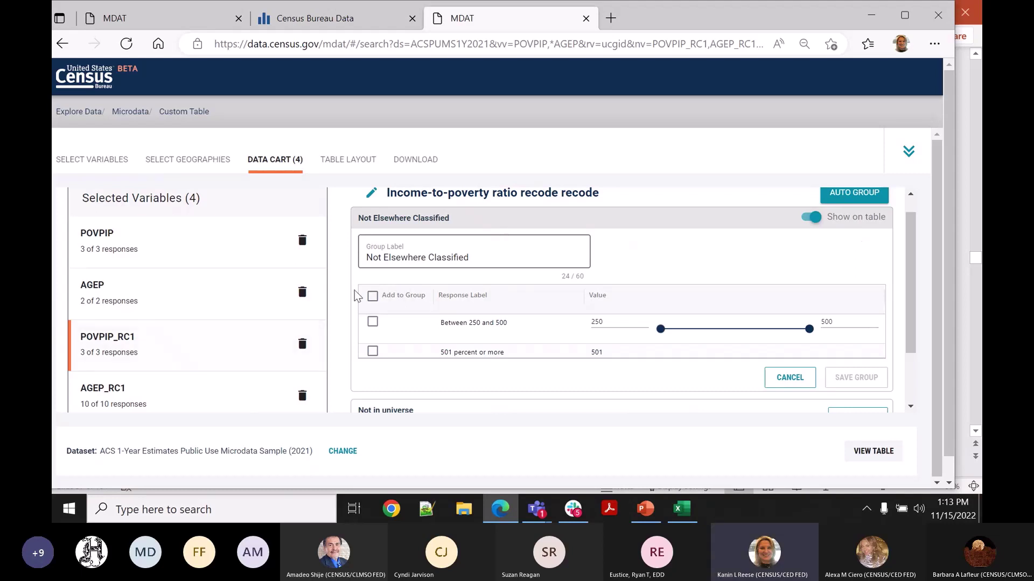
left_click(373, 297)
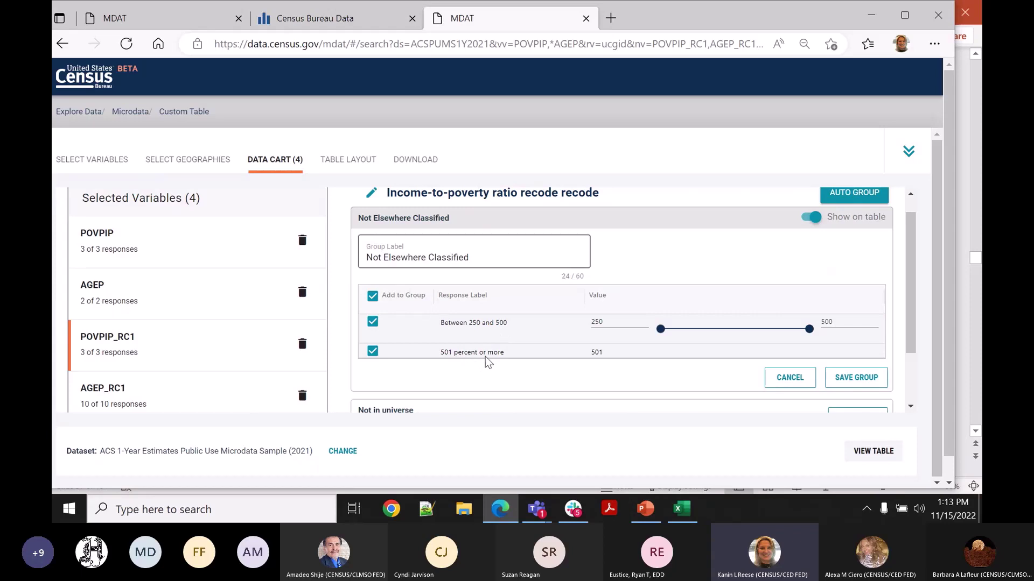
triple_click(489, 258)
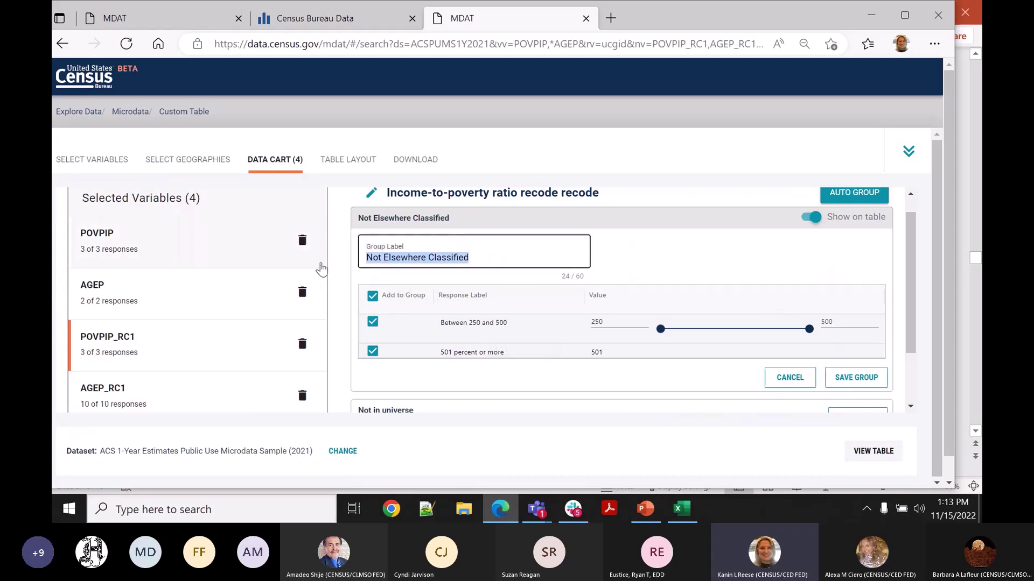
type("a")
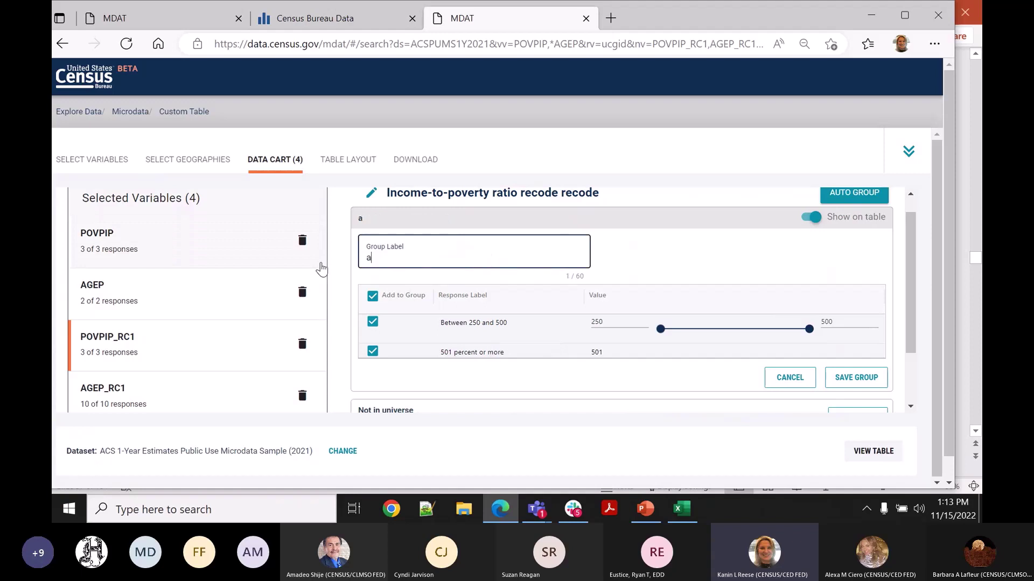
type("t or above")
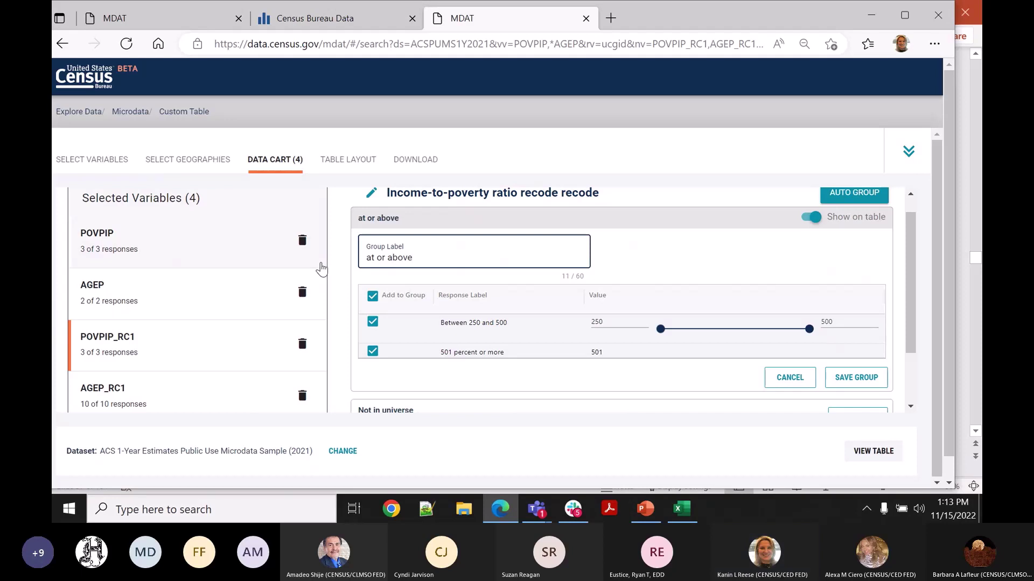
type(" 250")
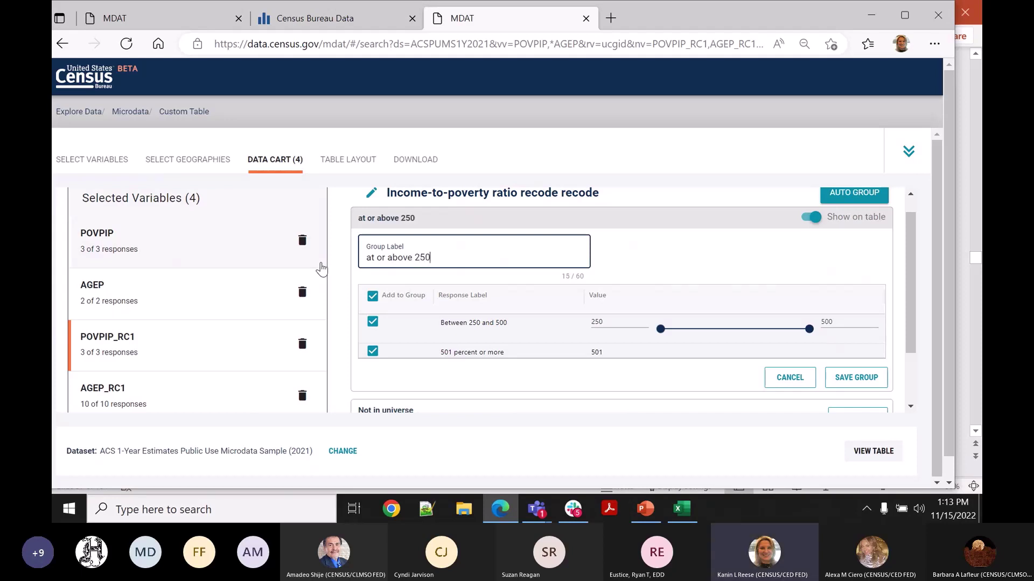
type("% poverty")
left_click(877, 380)
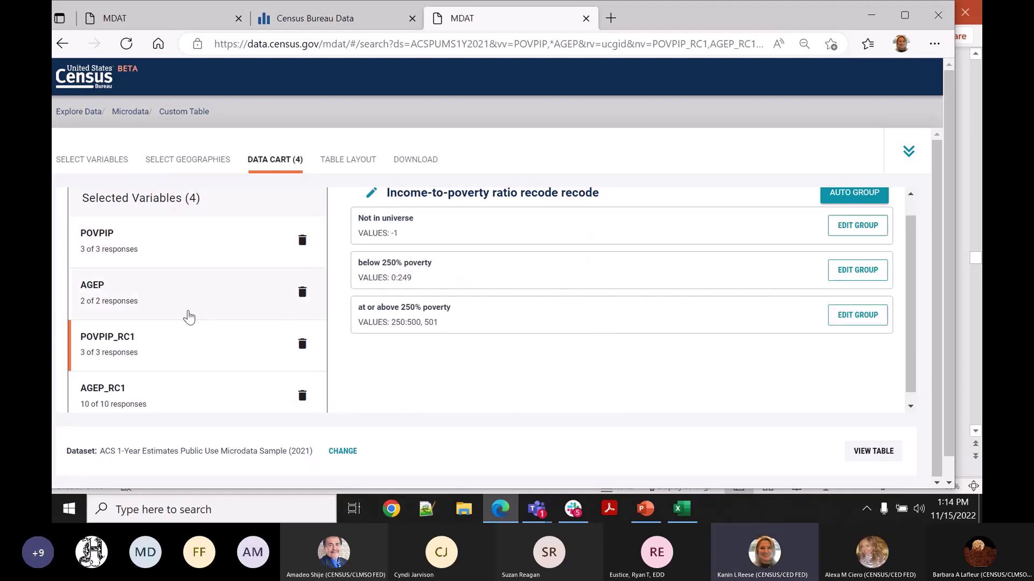
In the table layout, move the selected geographies to the columns and the age recode (AGEP_RC1) to the rows
left_click(342, 162)
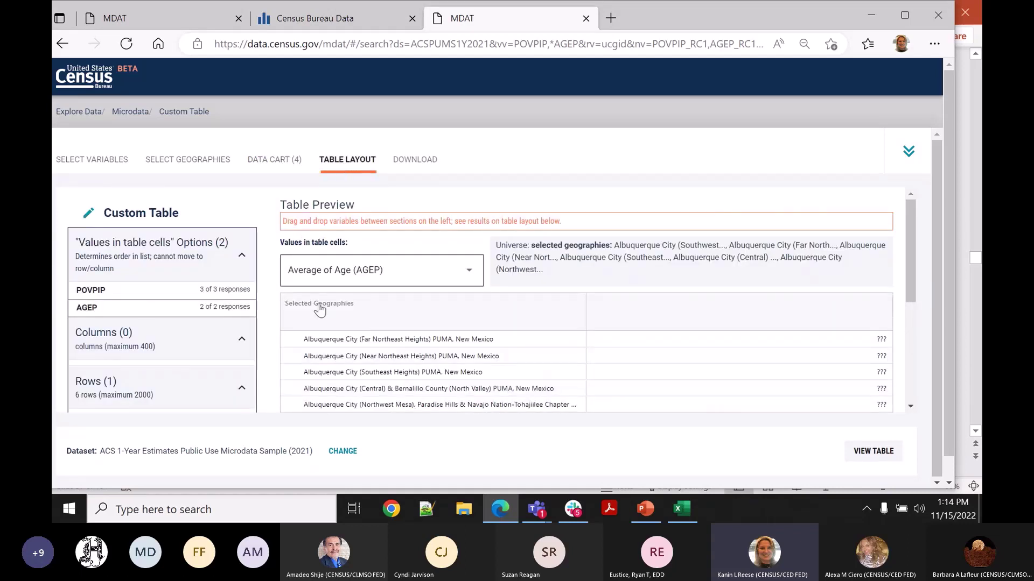
left_click_drag(910, 275, 907, 300)
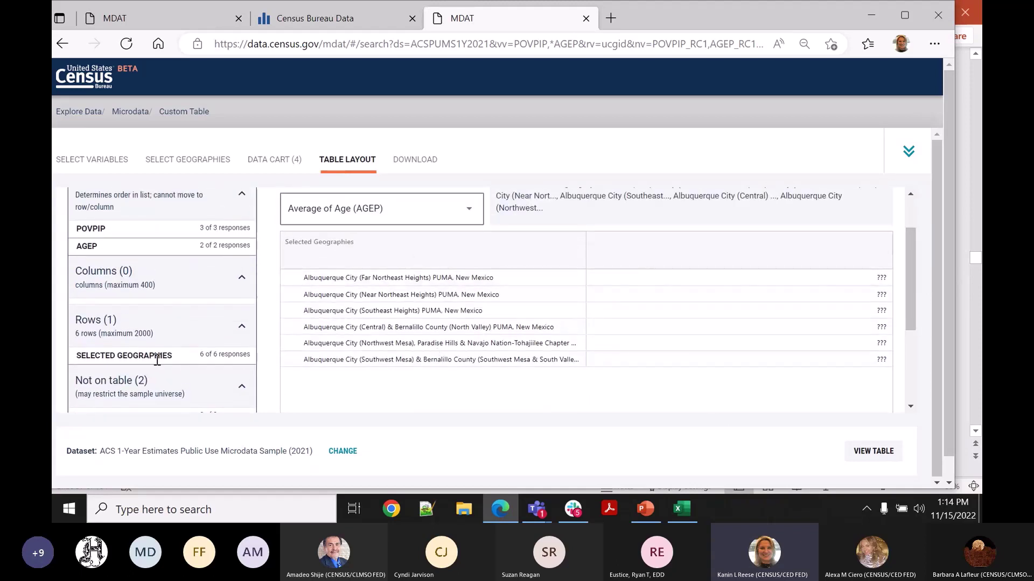
left_click_drag(160, 360, 143, 310)
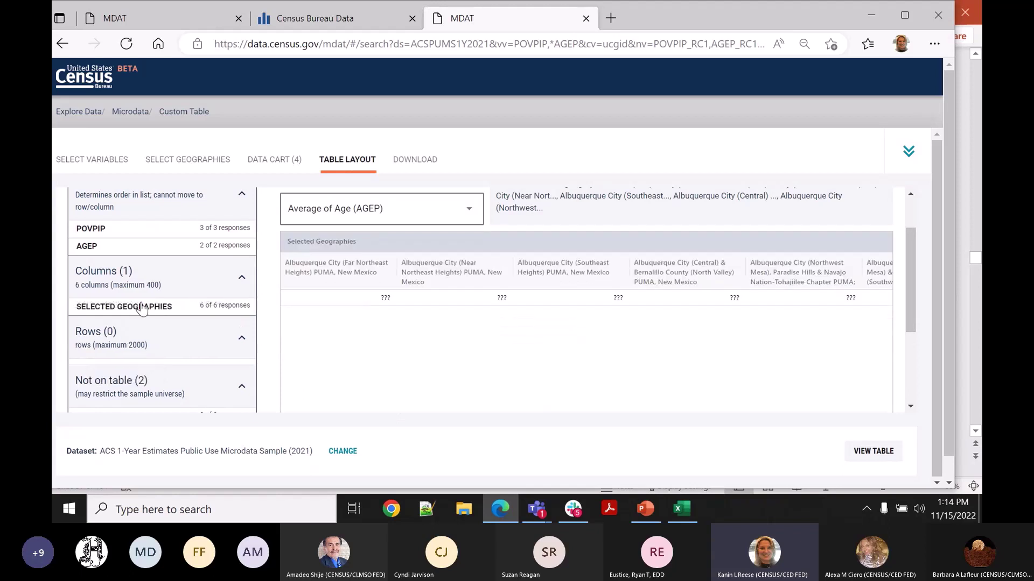
left_click_drag(907, 269, 904, 289)
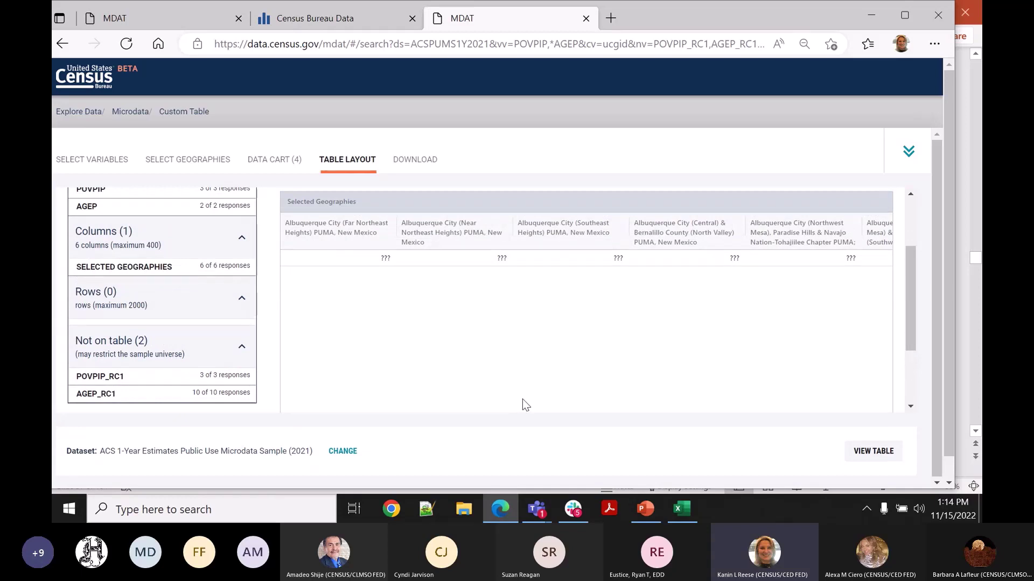
left_click_drag(163, 397, 156, 329)
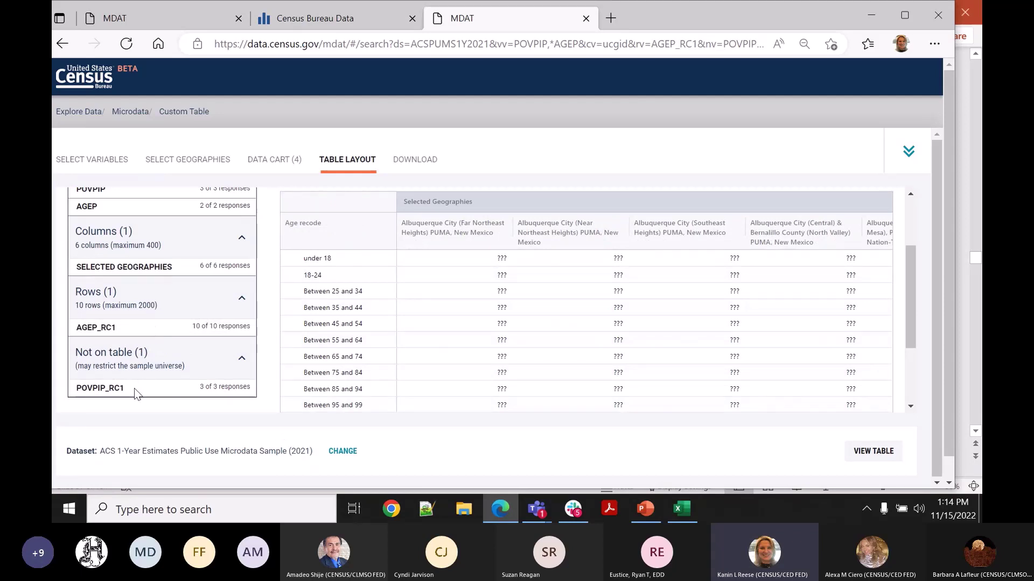
left_click_drag(134, 389, 134, 322)
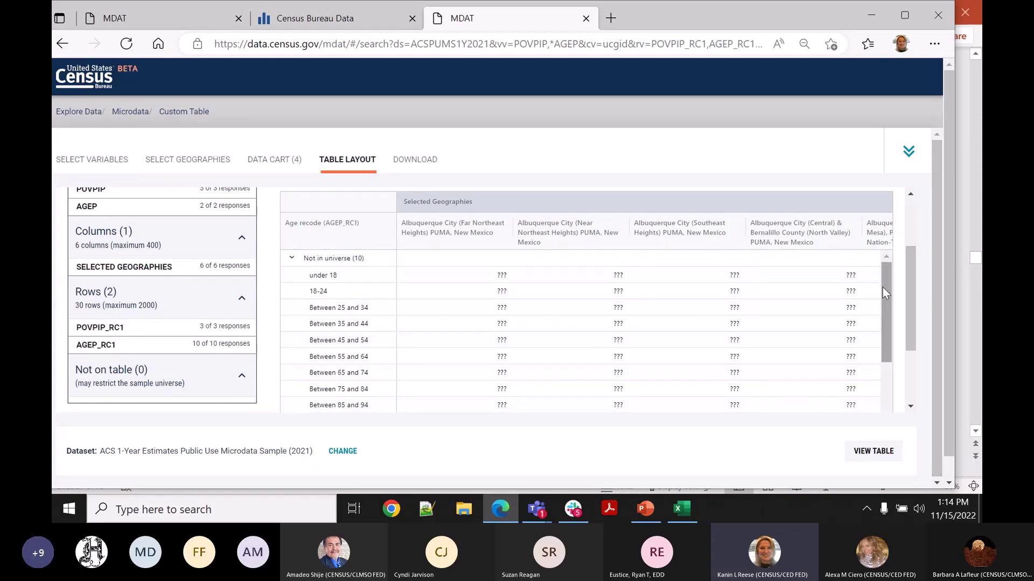
mouse_move(883, 288)
left_mouse_down()
mouse_move(895, 365)
mouse_move(883, 302)
left_mouse_up()
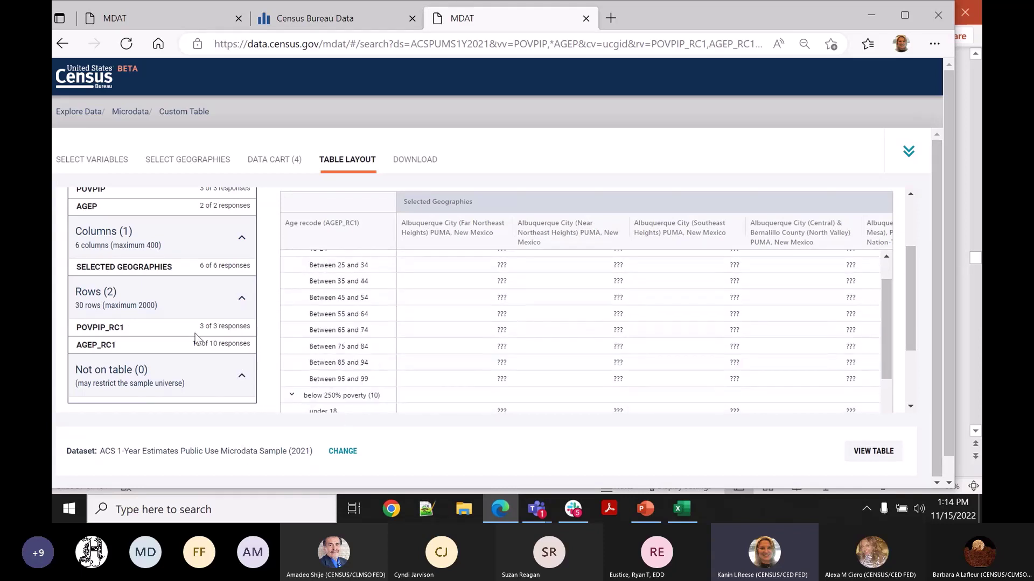
left_click_drag(194, 330, 193, 335)
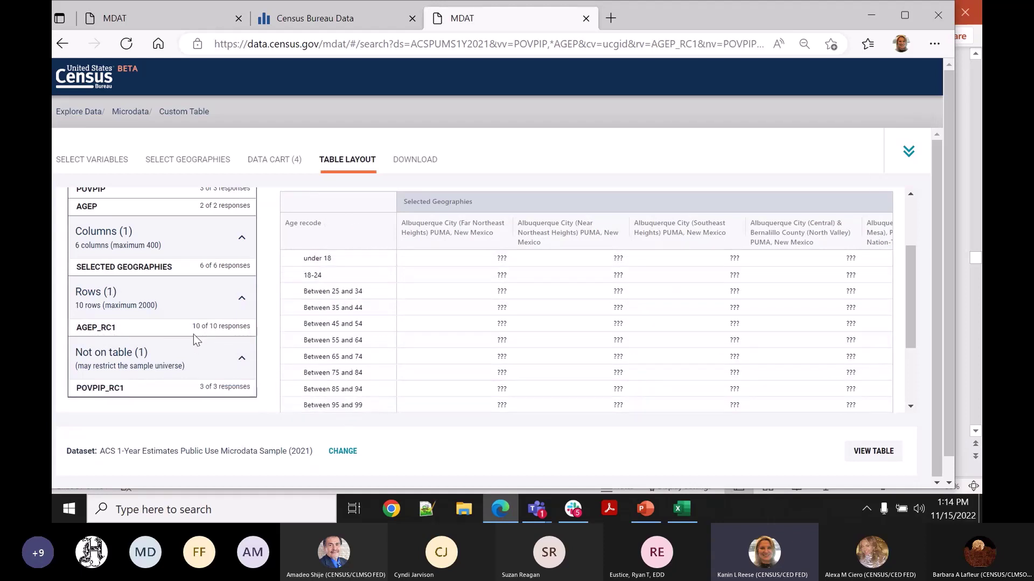
Place the income-to-poverty recode (POVPIP_RC1) below the age recode in the rows and set the table cell values to Count
left_click_drag(160, 392, 154, 337)
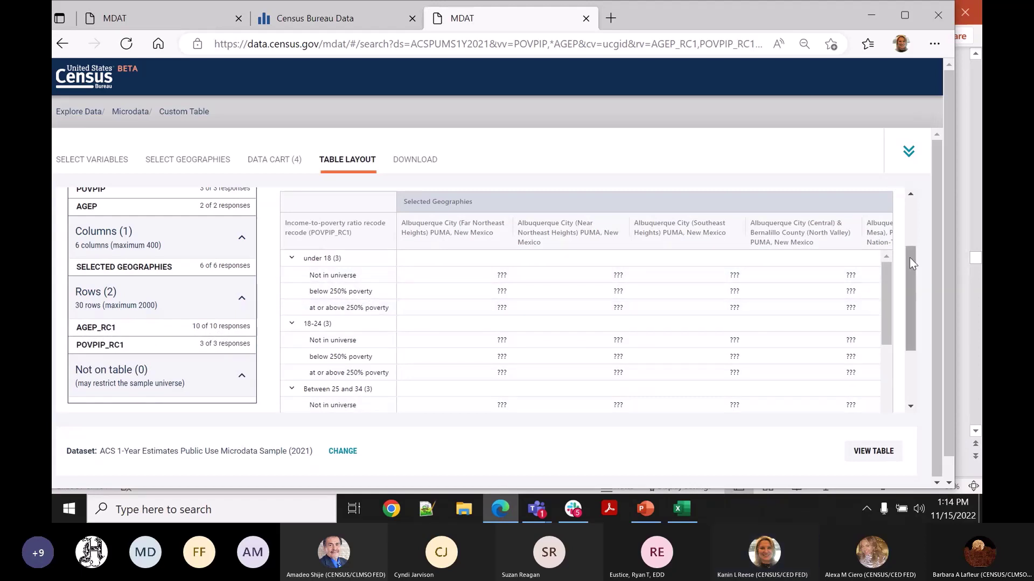
left_click_drag(910, 263, 911, 183)
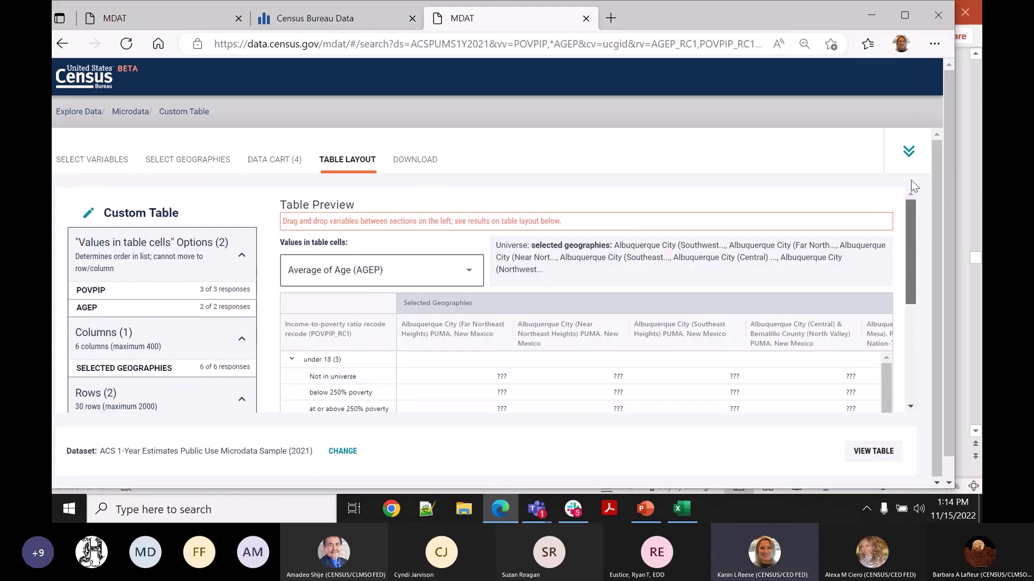
left_click(433, 271)
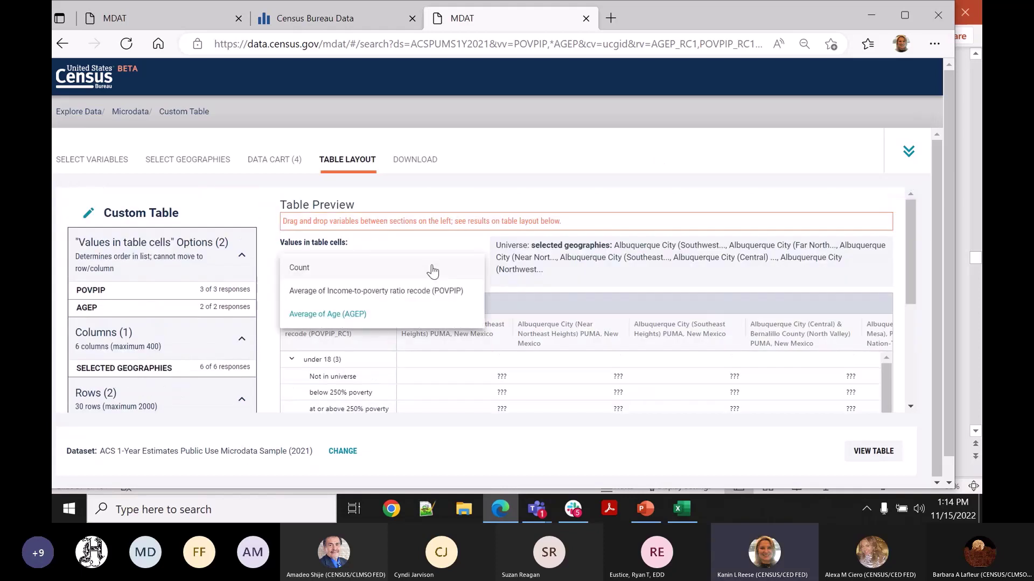
left_click(395, 277)
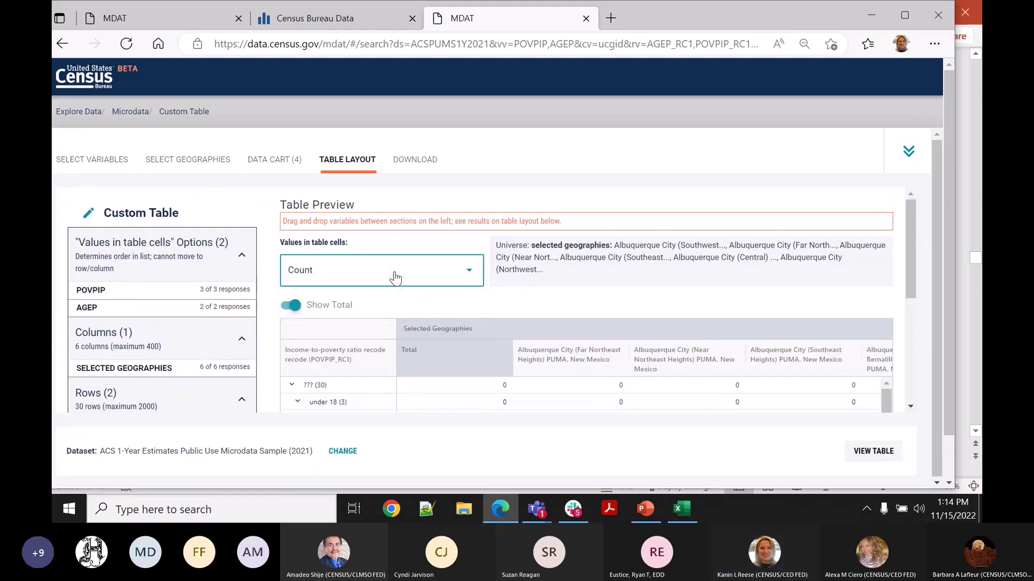
Generate the custom table and review the counts by age and poverty group for the Albuquerque PUMAs
left_click(873, 451)
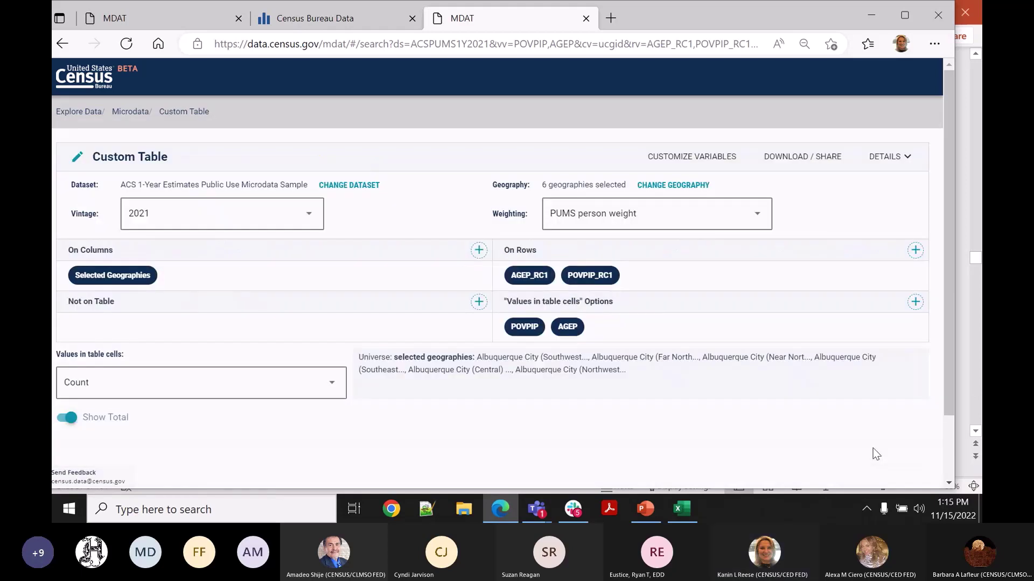
left_click_drag(947, 284, 975, 389)
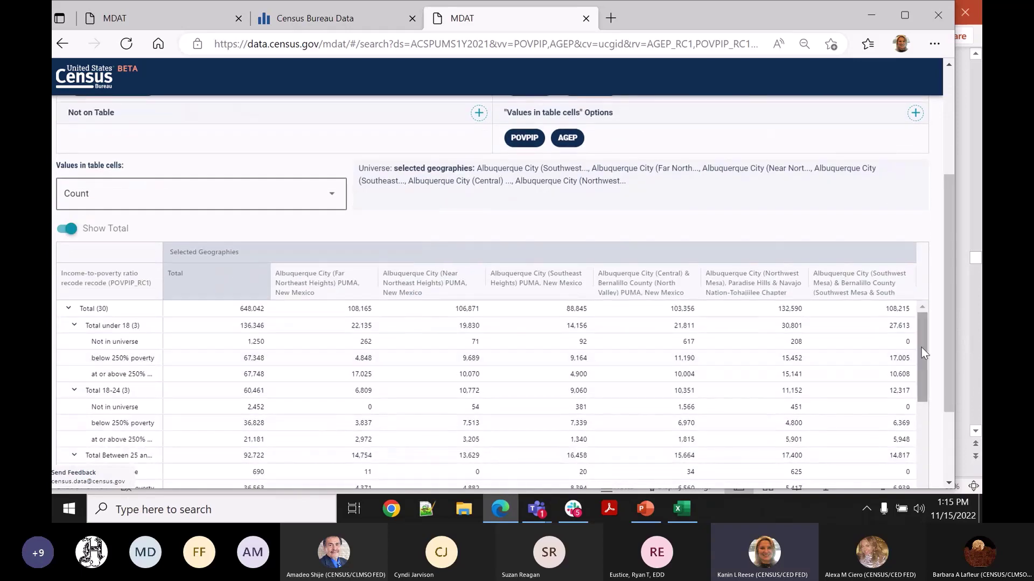
left_click_drag(922, 348, 954, 176)
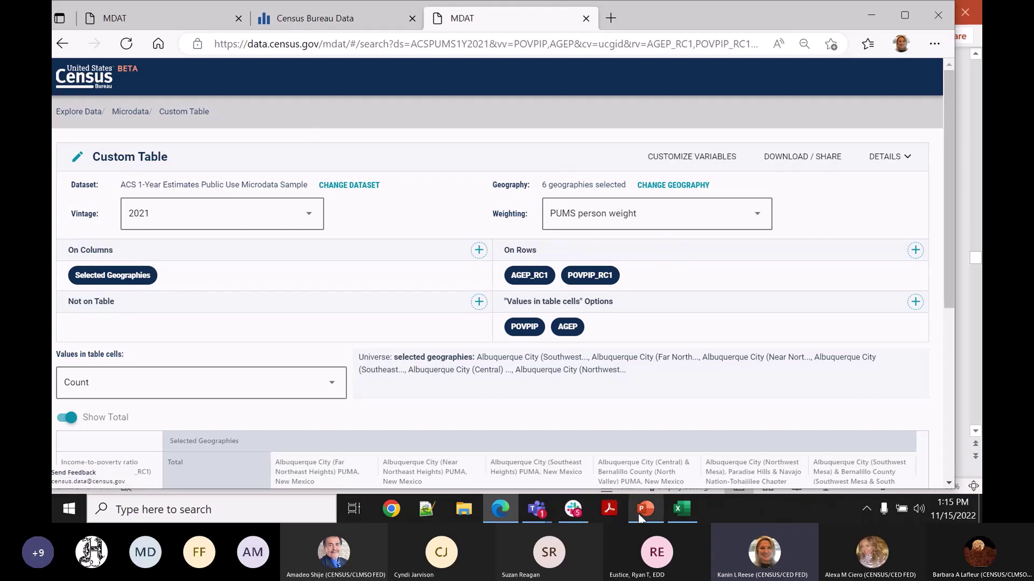
Switch to the PowerPoint presentation and go to slide 83, the Example 4 demo on type of disability in New Mexico
mouse_move(641, 517)
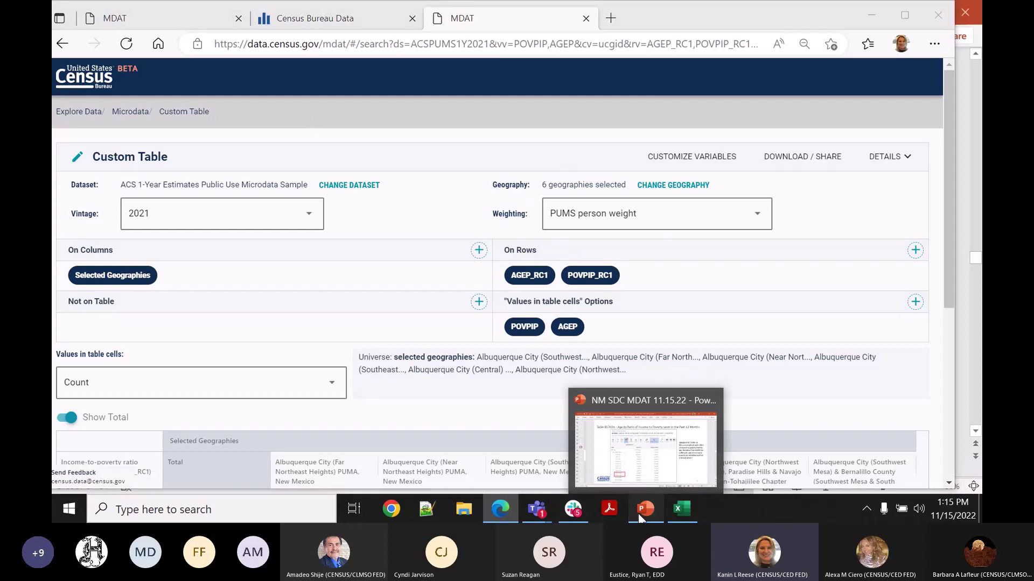
left_click(640, 516)
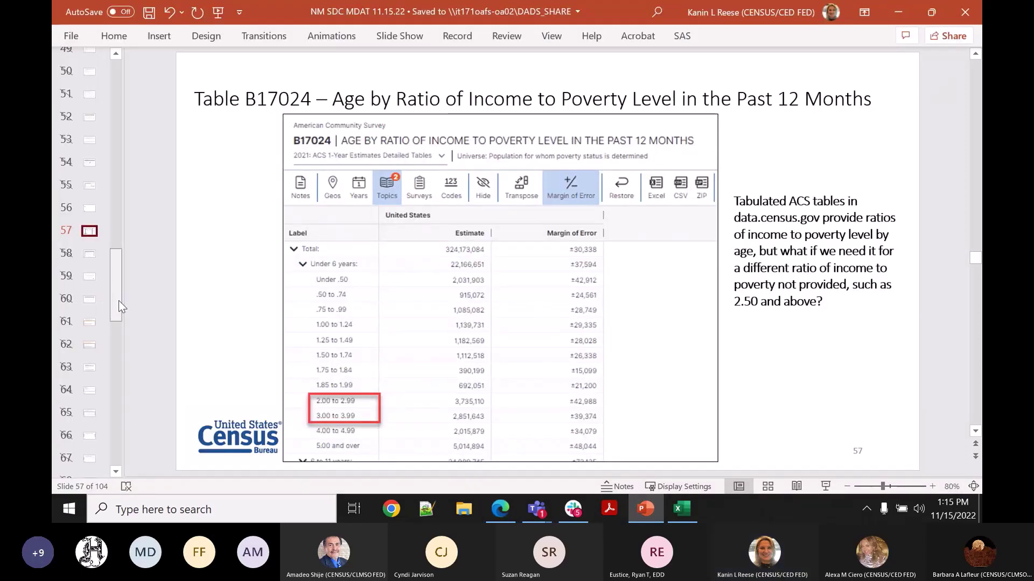
left_click_drag(118, 300, 111, 398)
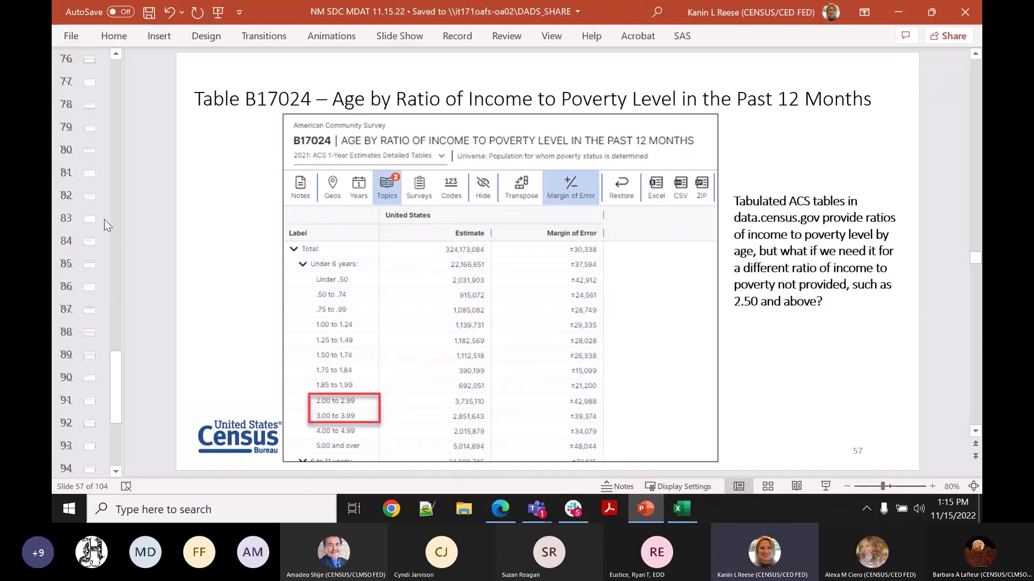
left_click(91, 219)
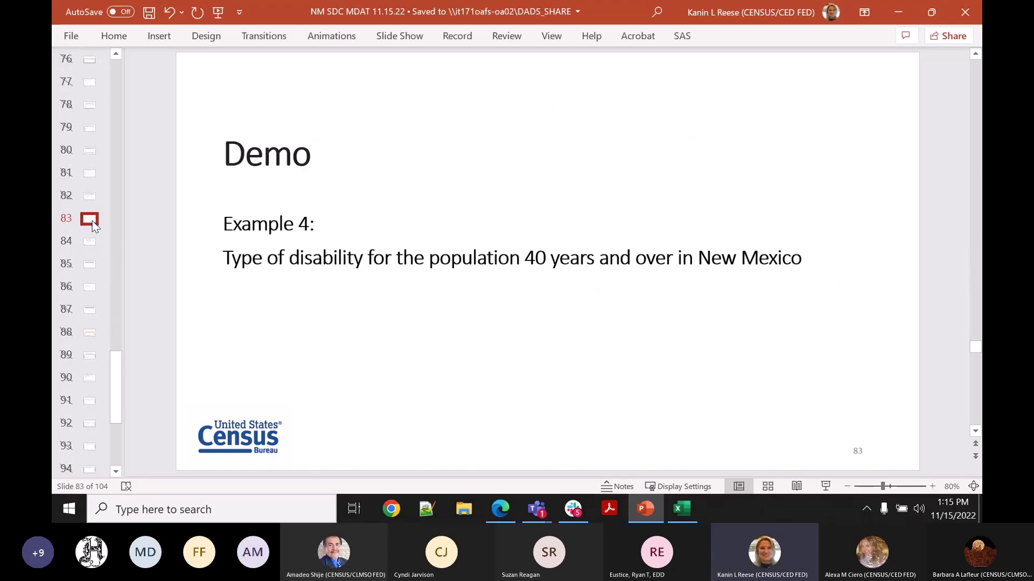
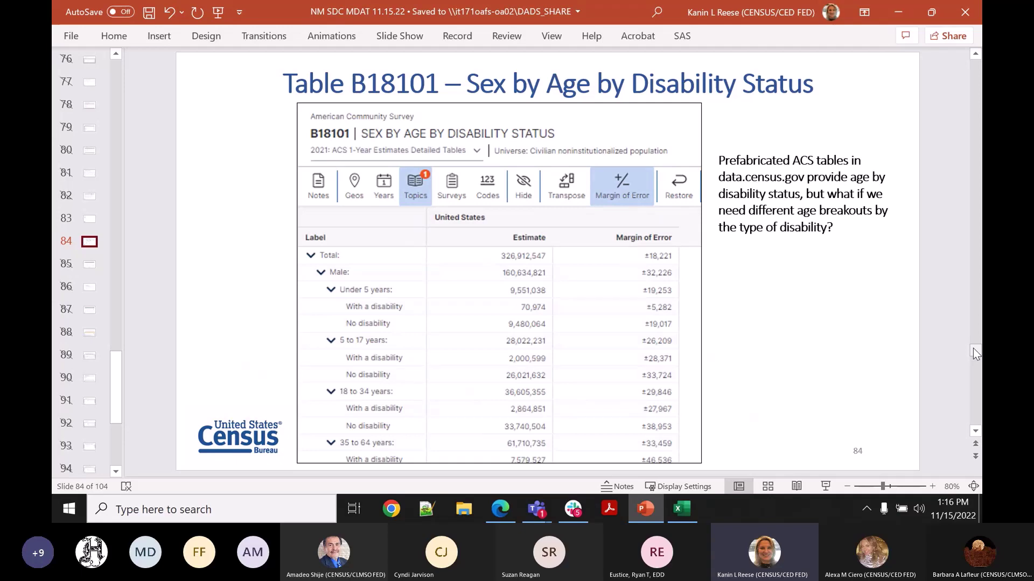
Switch back to the Edge browser, return to the data.census.gov home page and open its Explore Microdata tool
left_click(503, 509)
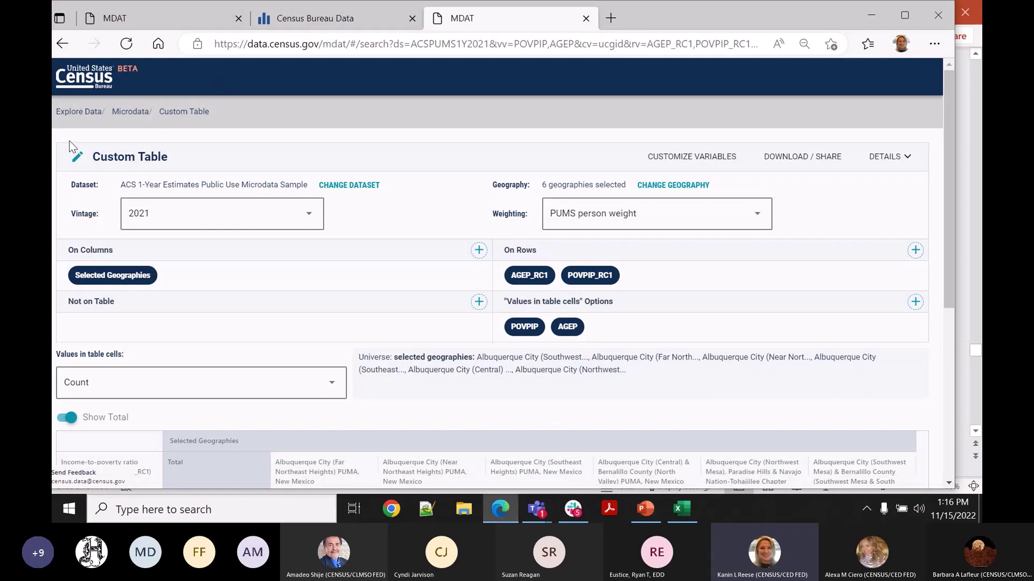
left_click(78, 80)
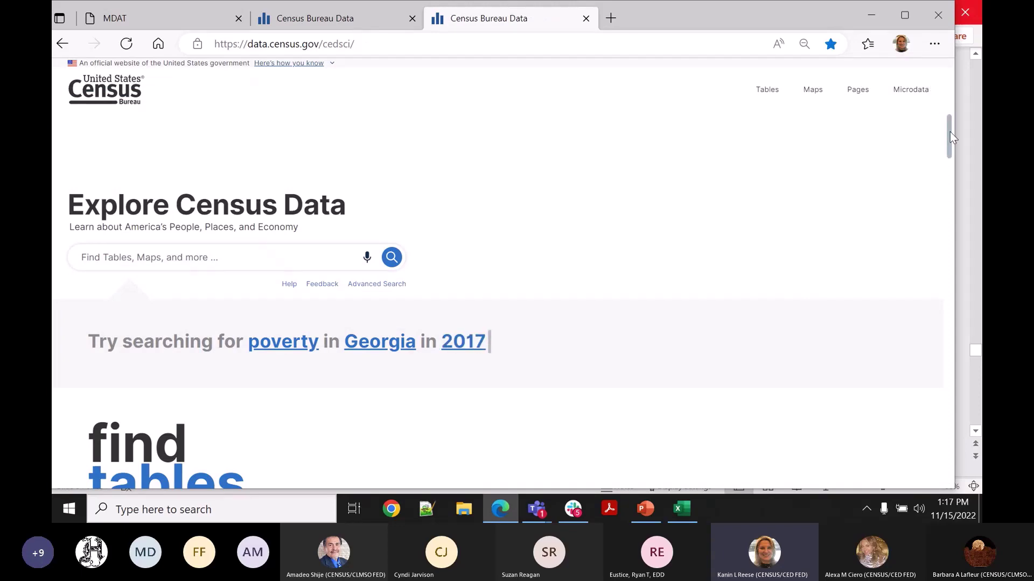
left_click_drag(949, 132, 955, 415)
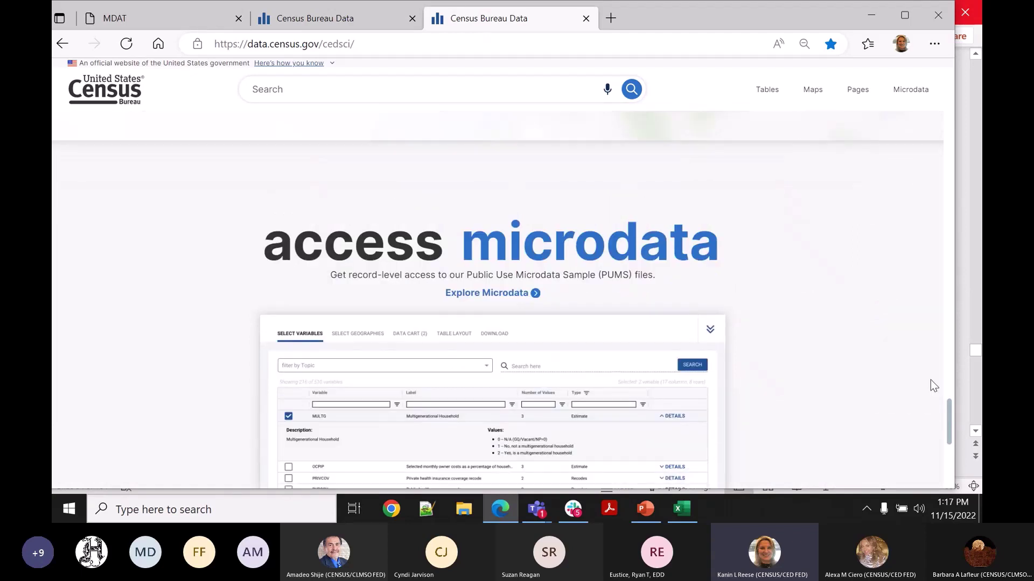
left_click(519, 295)
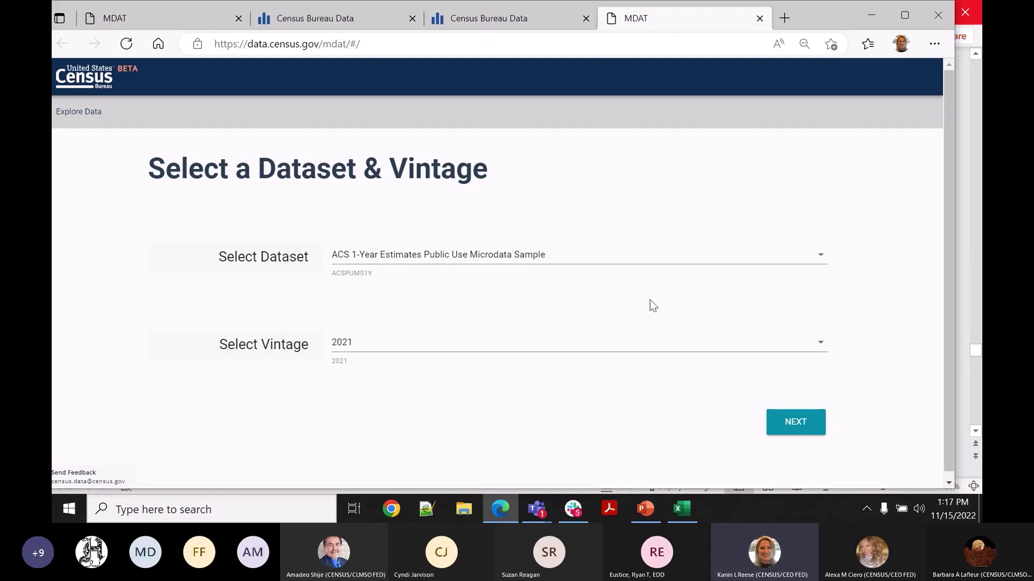
Continue to variable selection with the ACS 1-Year Estimates Public Use Microdata Sample dataset and the 2021 vintage
left_click(736, 346)
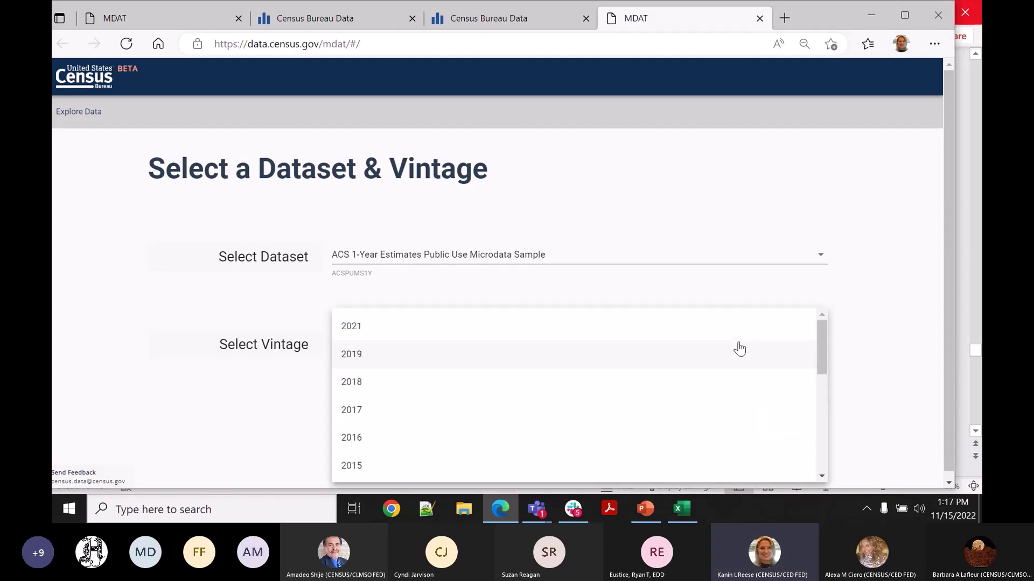
left_click(889, 318)
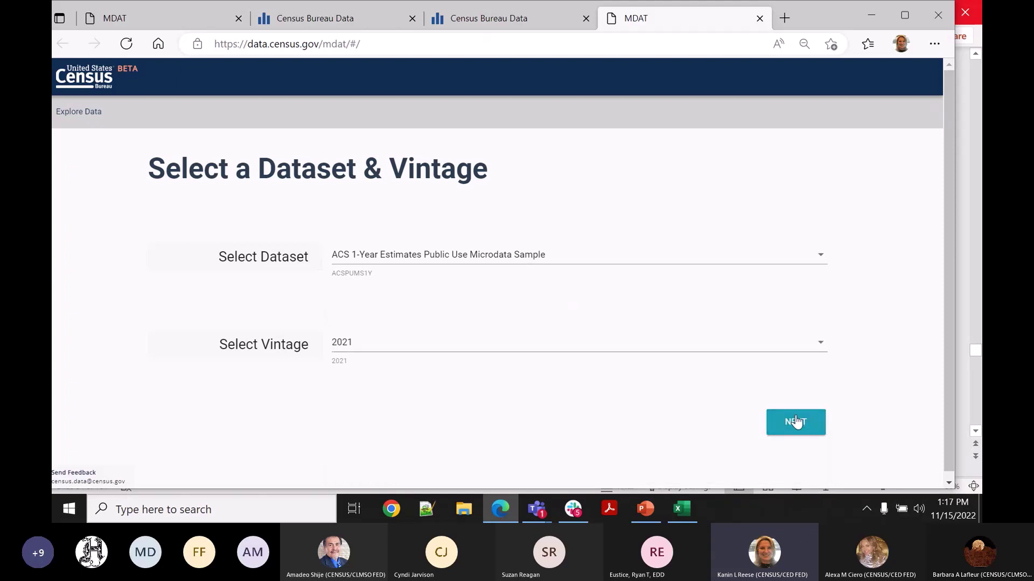
left_click(796, 421)
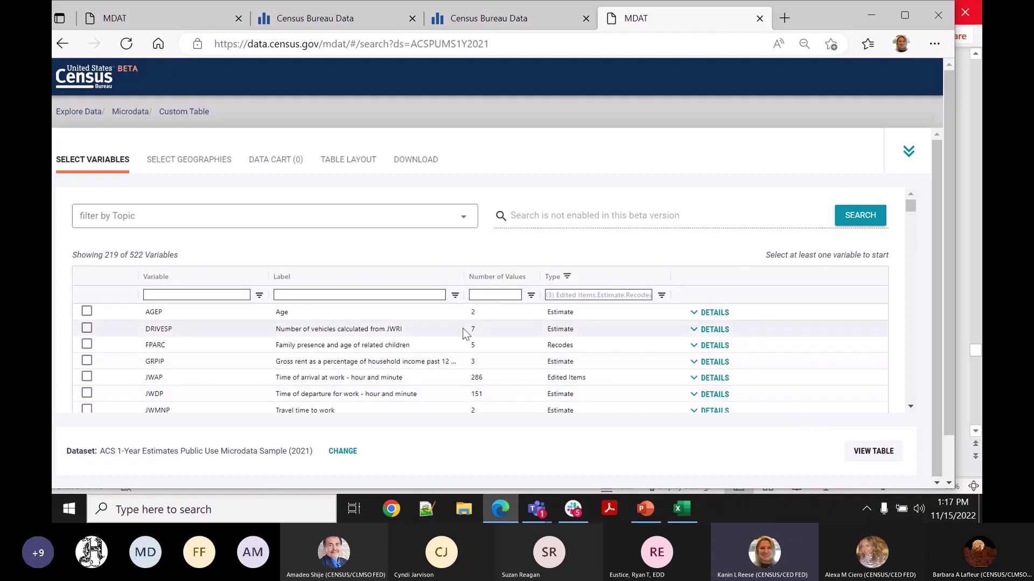
Expand the details of the Age (AGEP) variable to examine its description and values
left_click(701, 317)
left_click(701, 319)
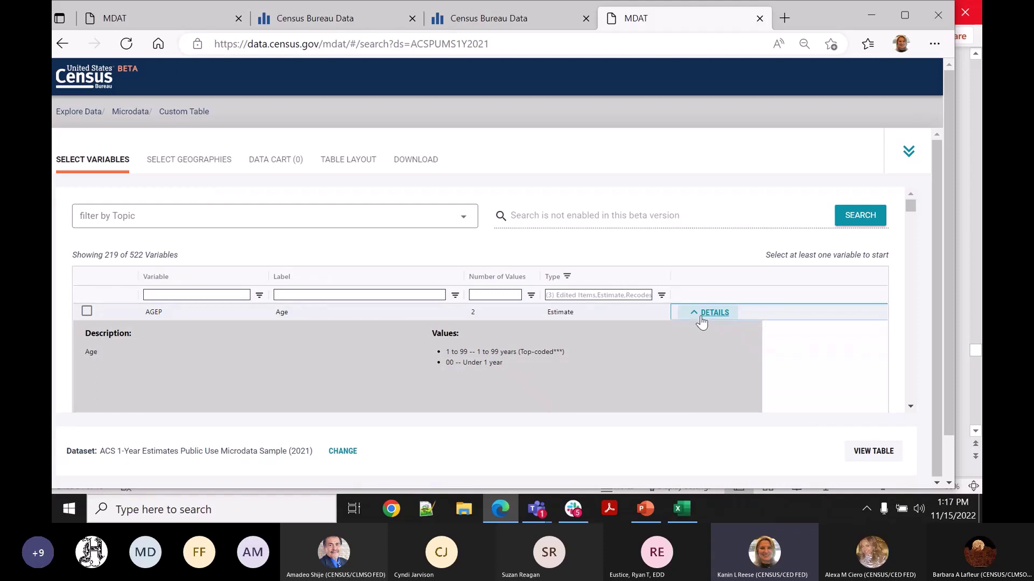
Add the Age (AGEP) variable to the custom table selection and browse the available topic filters
left_click(88, 311)
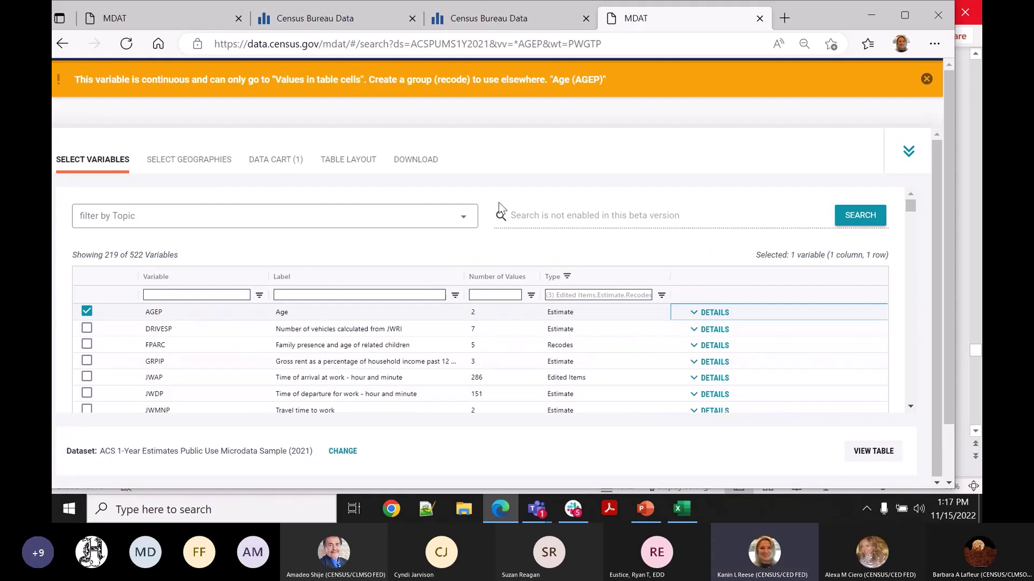
left_click(466, 222)
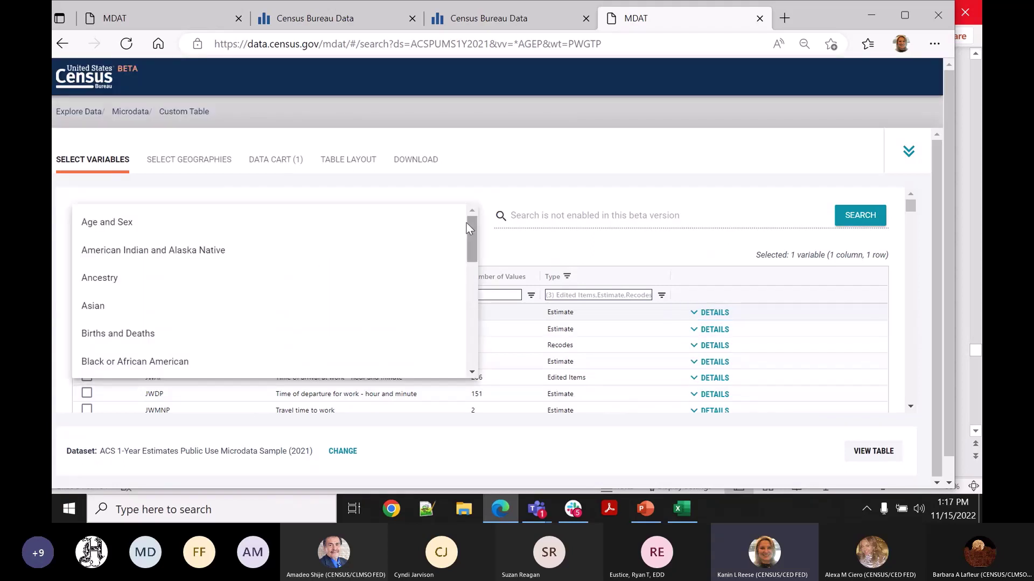
left_click_drag(473, 236, 487, 306)
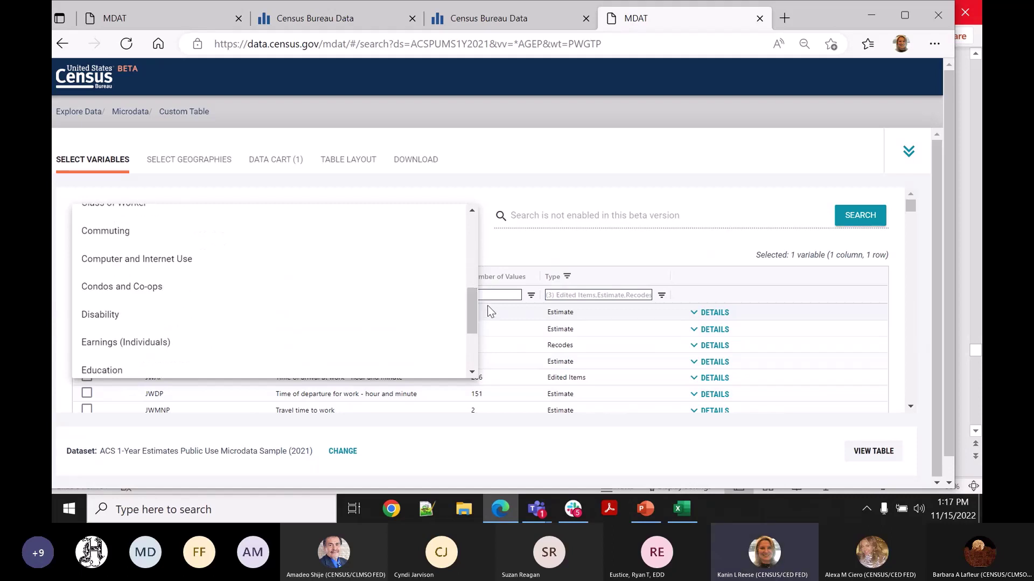
left_click(514, 253)
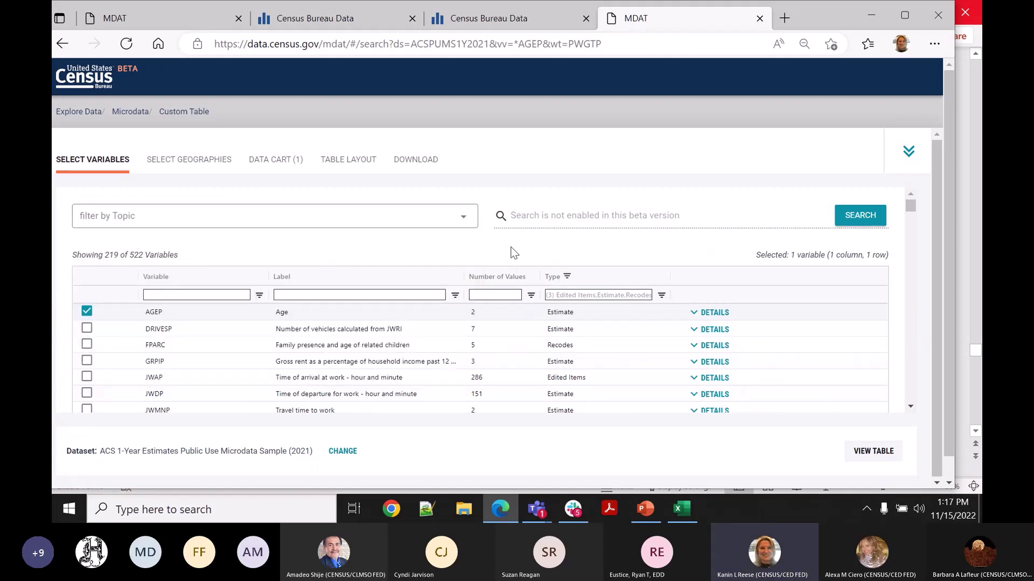
Try filtering the variable labels by "disability" and "disabilities", and clear the label filter
left_click(374, 295)
type("disa")
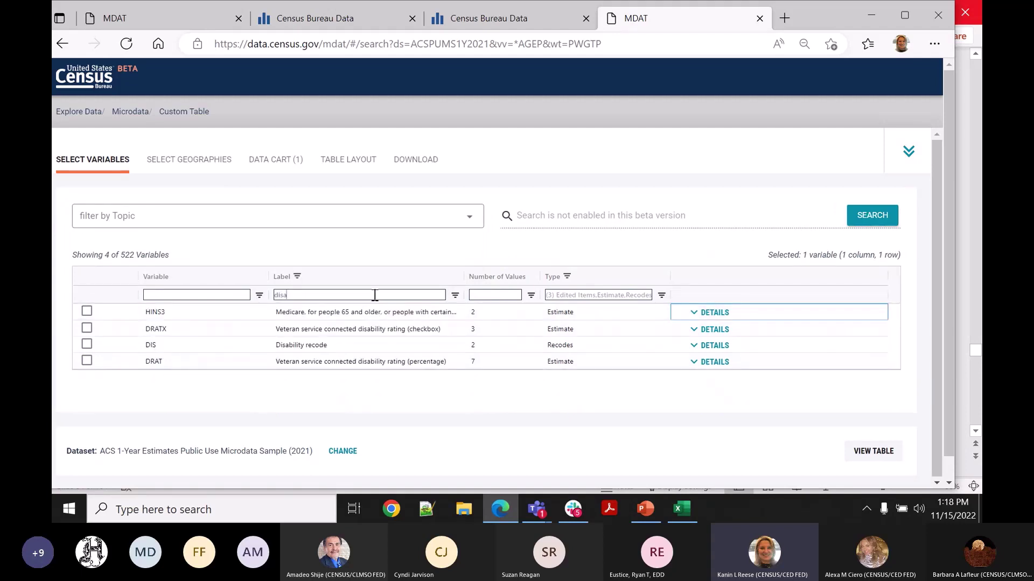
type("bility")
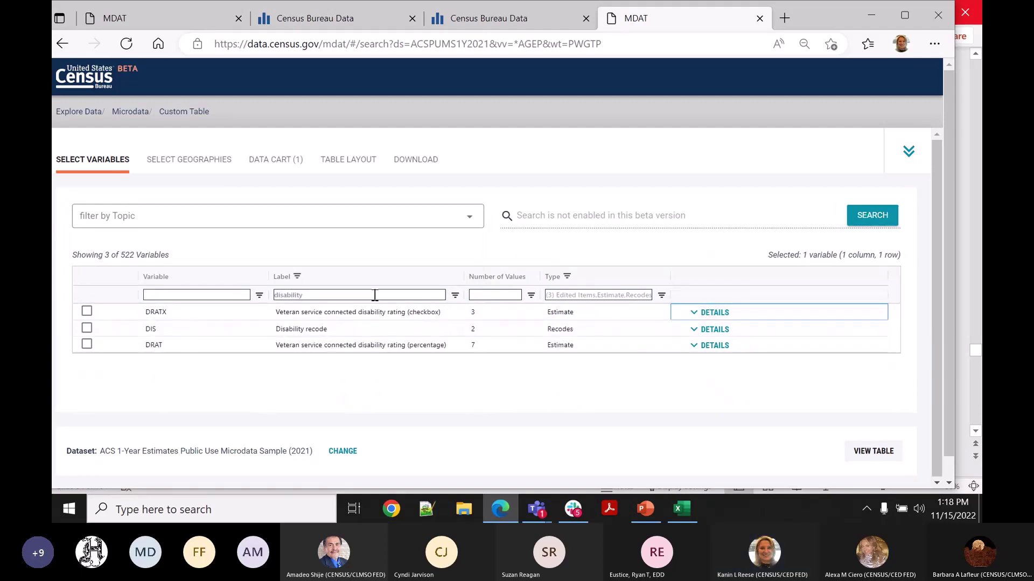
key("BackSpace")
type("ies")
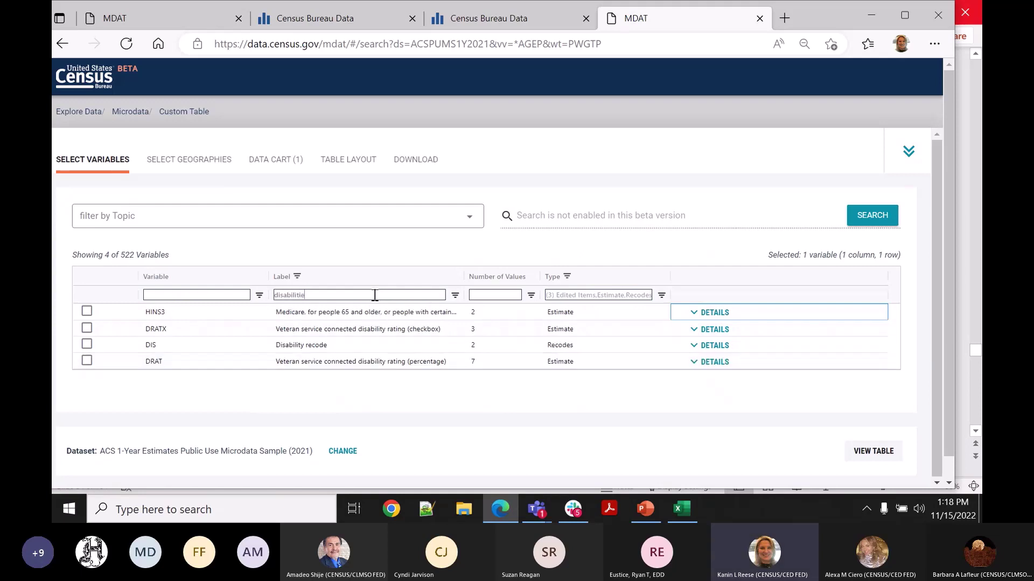
key("BackSpace")
key("BackSpace")
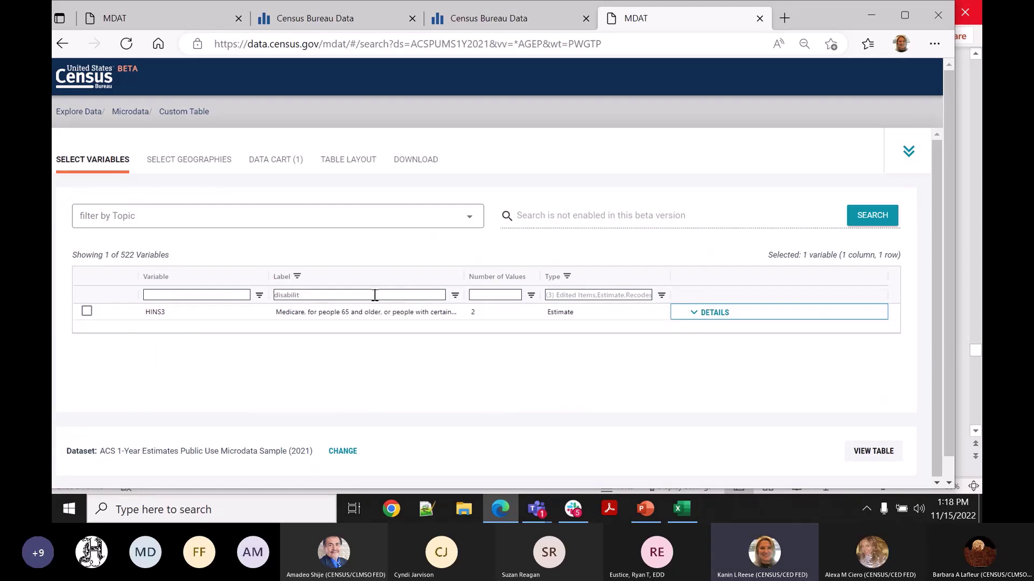
key("ctrl+BackSpace")
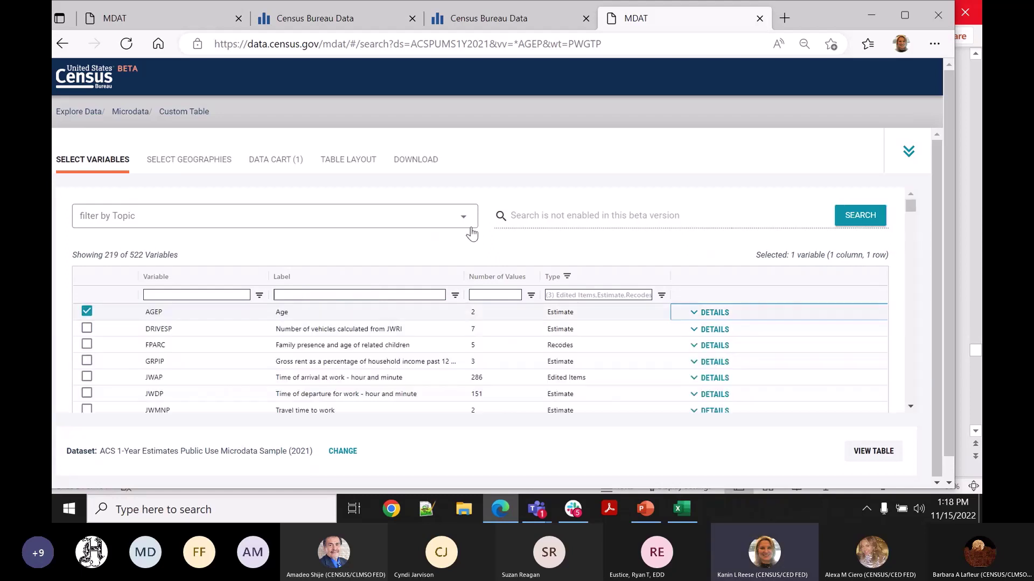
Filter the variable list by the Disability topic
left_click(464, 221)
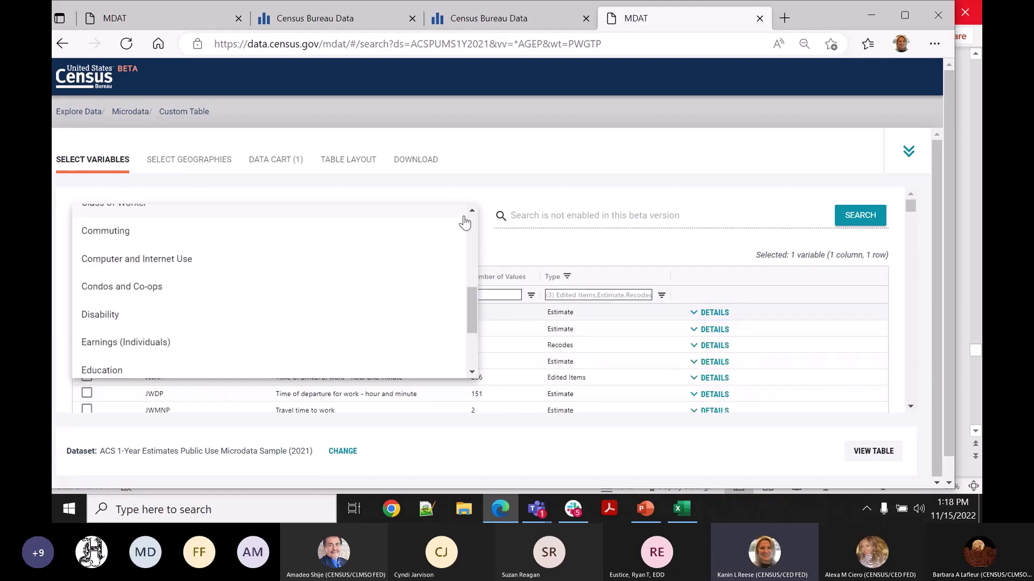
left_click(372, 319)
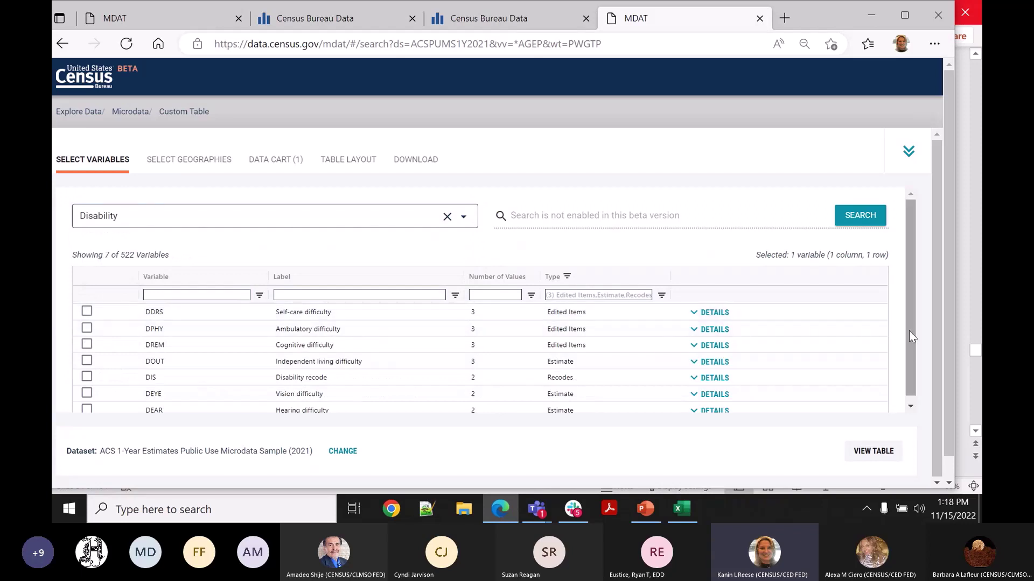
scroll(909, 332, "down", 1)
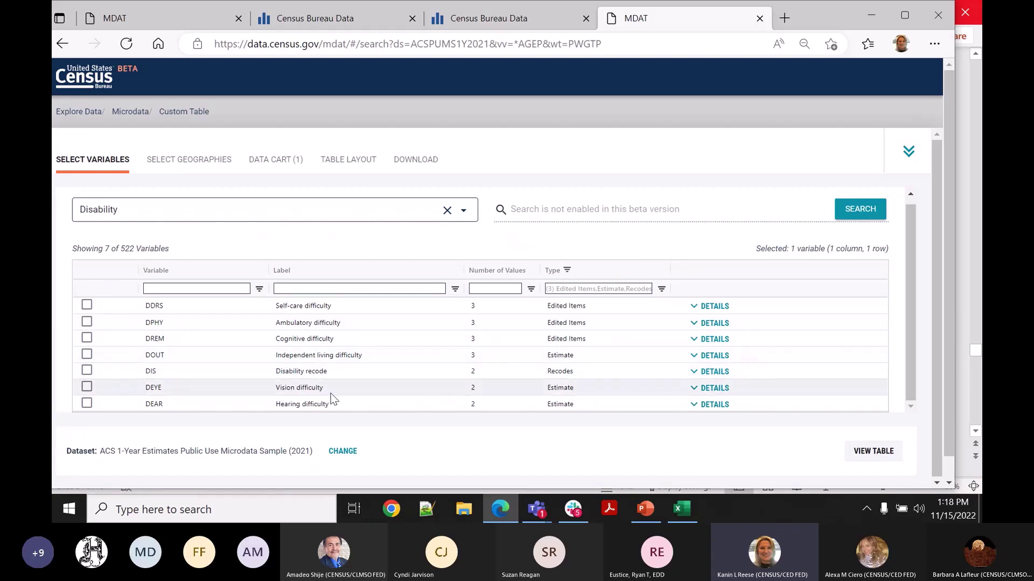
Select the hearing, vision, independent living, cognitive, ambulatory and self-care difficulty variables, leaving out the Disability recode (DIS)
left_click(87, 405)
left_click(87, 389)
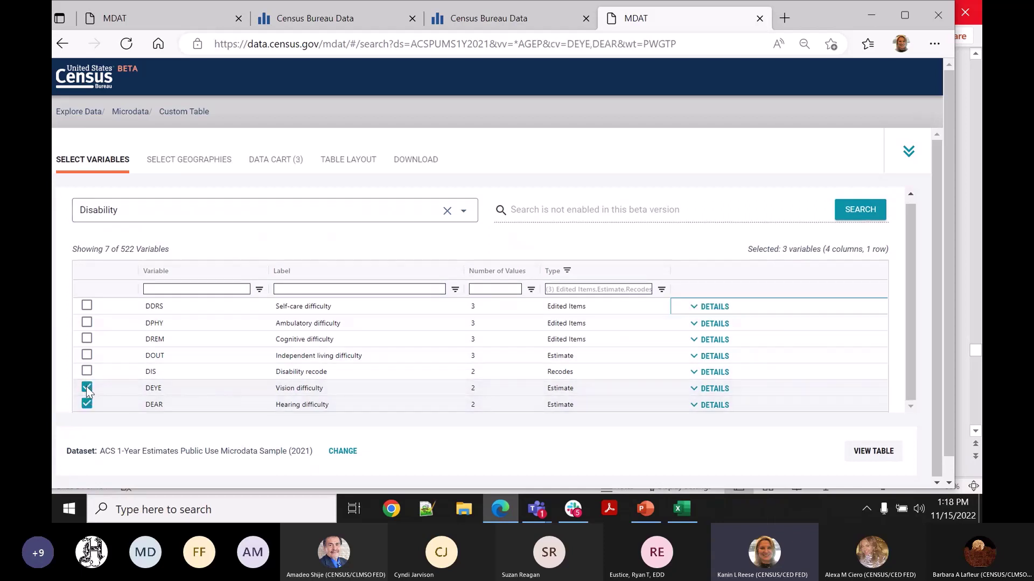
left_click(87, 356)
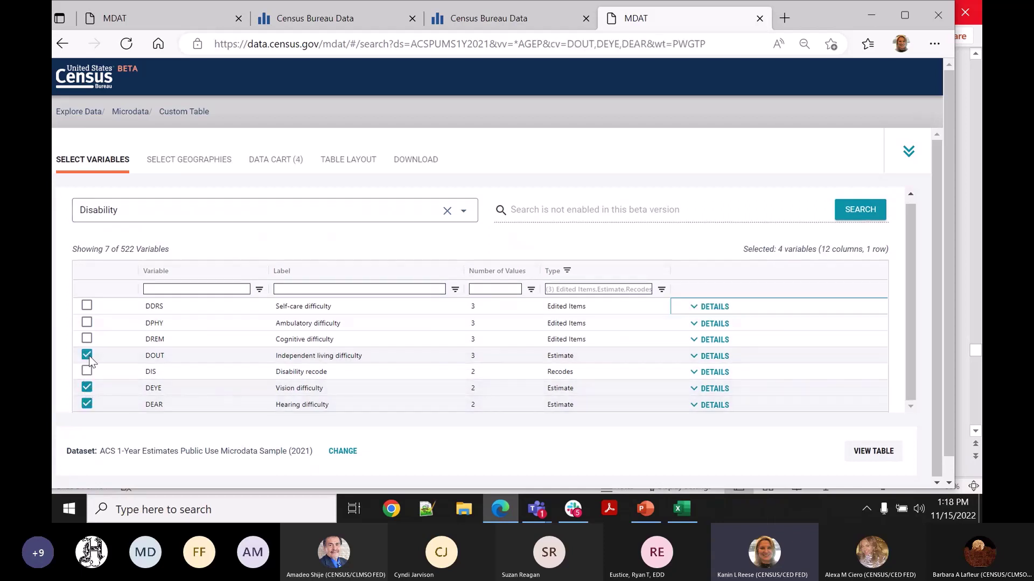
left_click(87, 340)
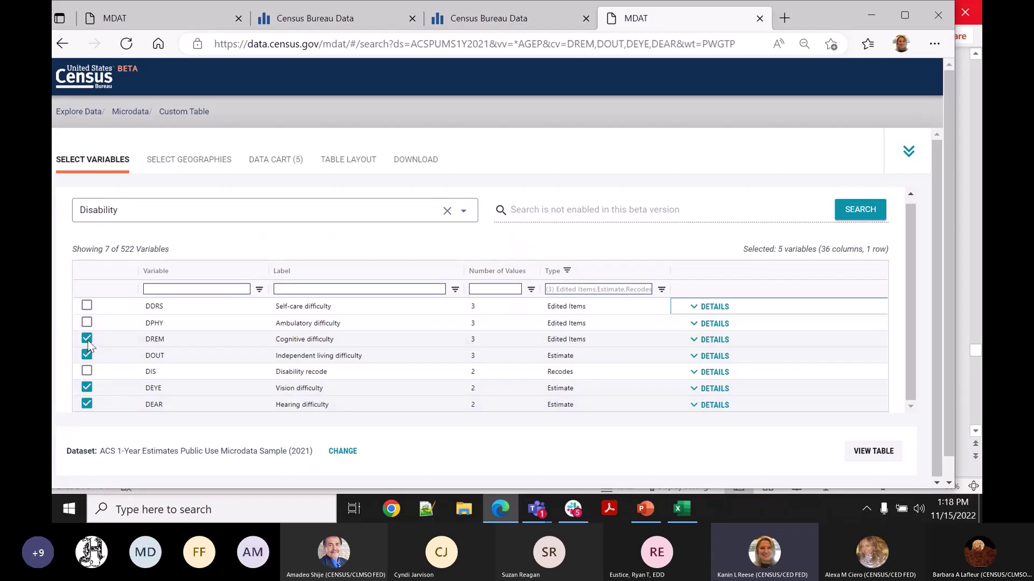
left_click(87, 323)
left_click(87, 308)
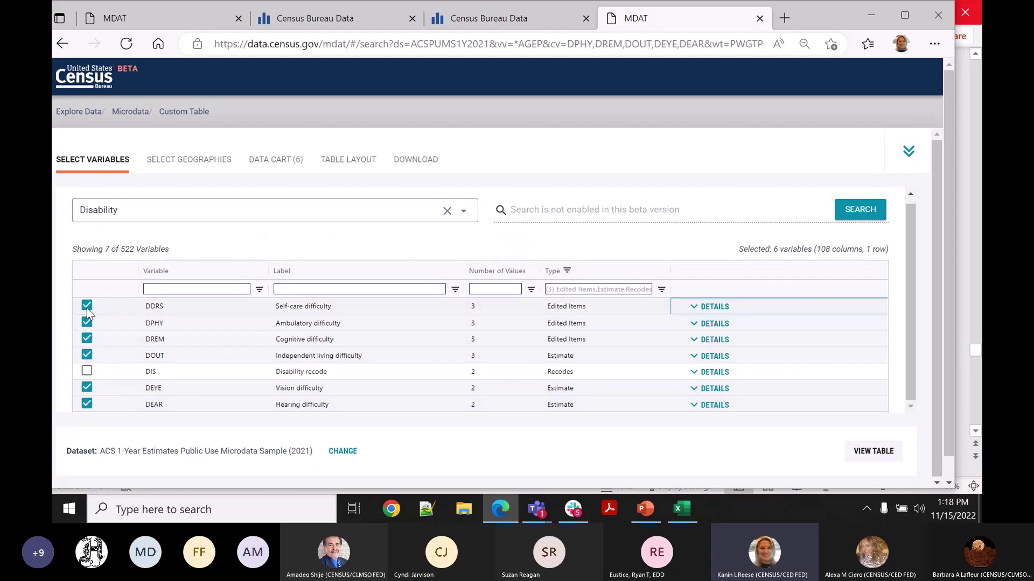
Examine the details of the Self-care difficulty (DDRS) and Ambulatory difficulty (DPHY) variables and collapse them again
left_click(711, 308)
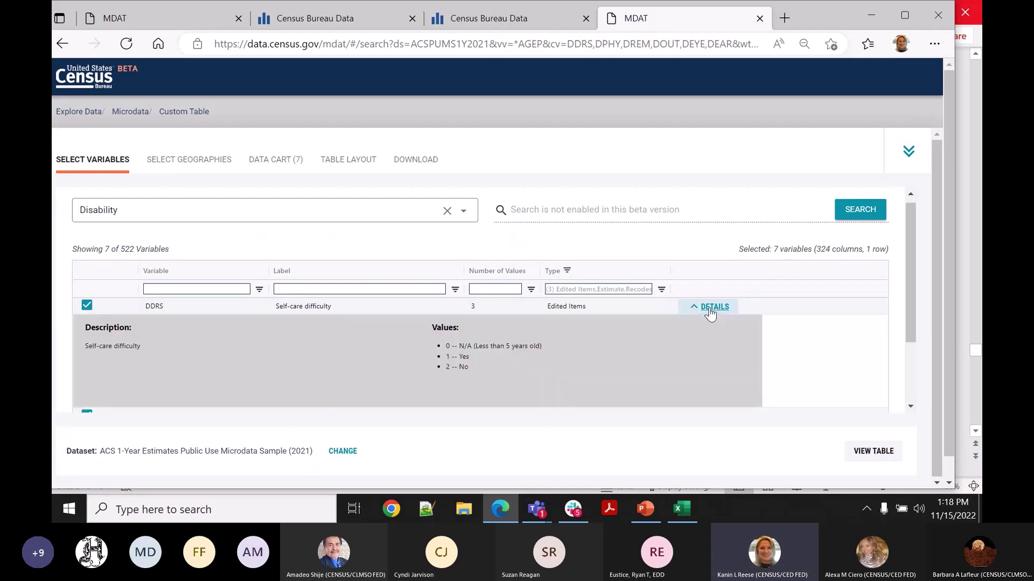
left_click(710, 307)
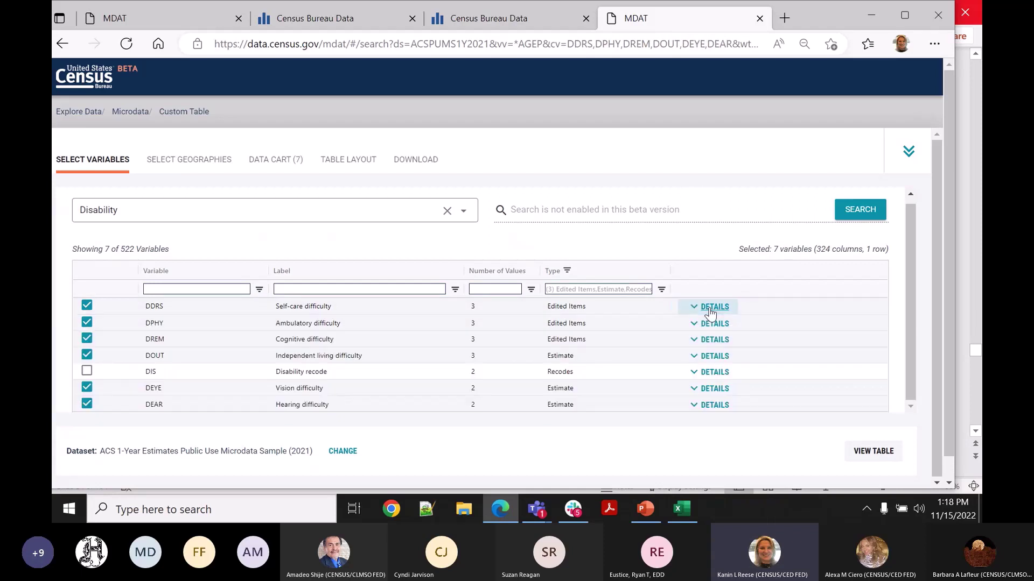
left_click(706, 325)
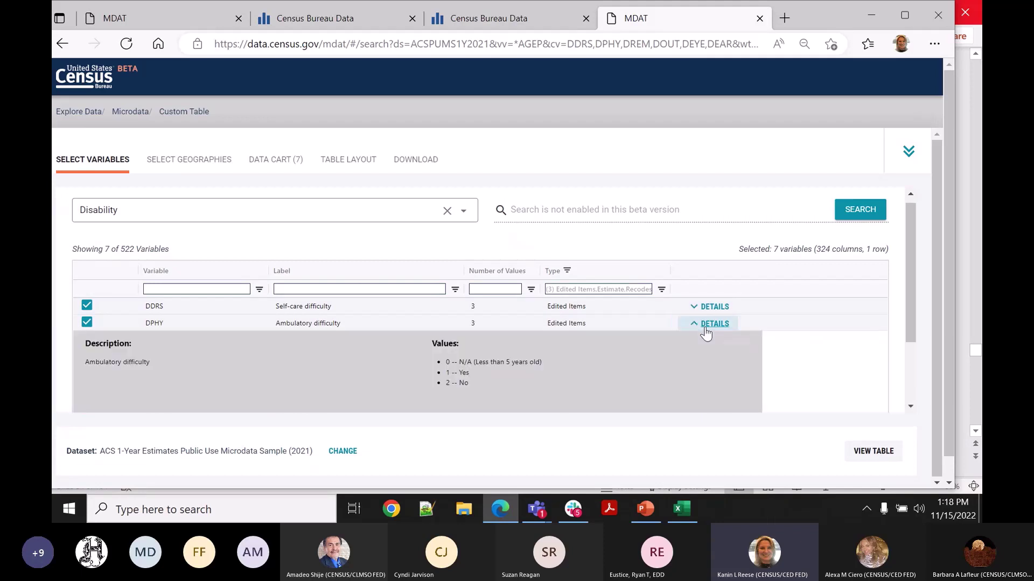
left_click(706, 325)
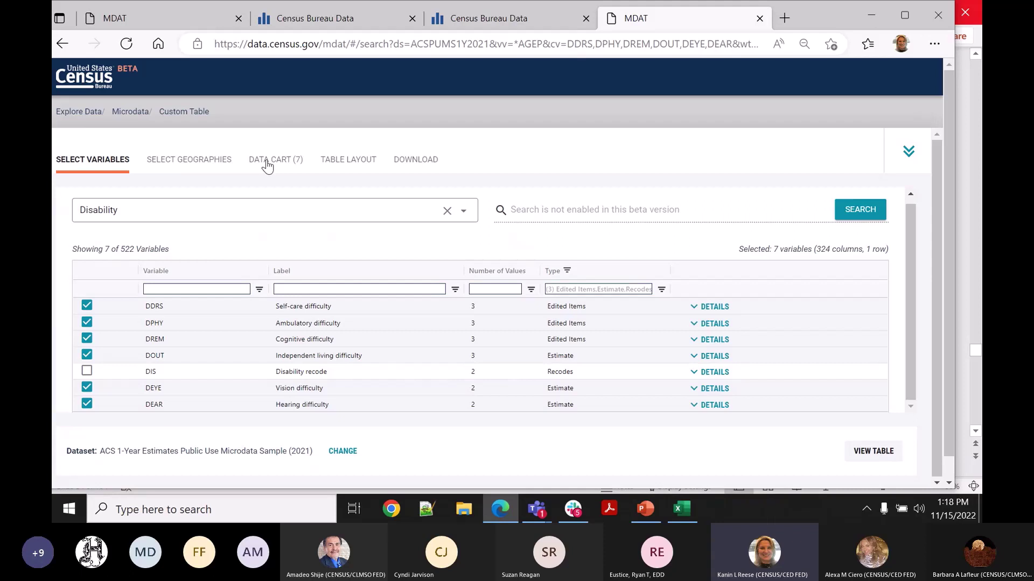
Set the table's geography to the state of New Mexico
left_click(187, 162)
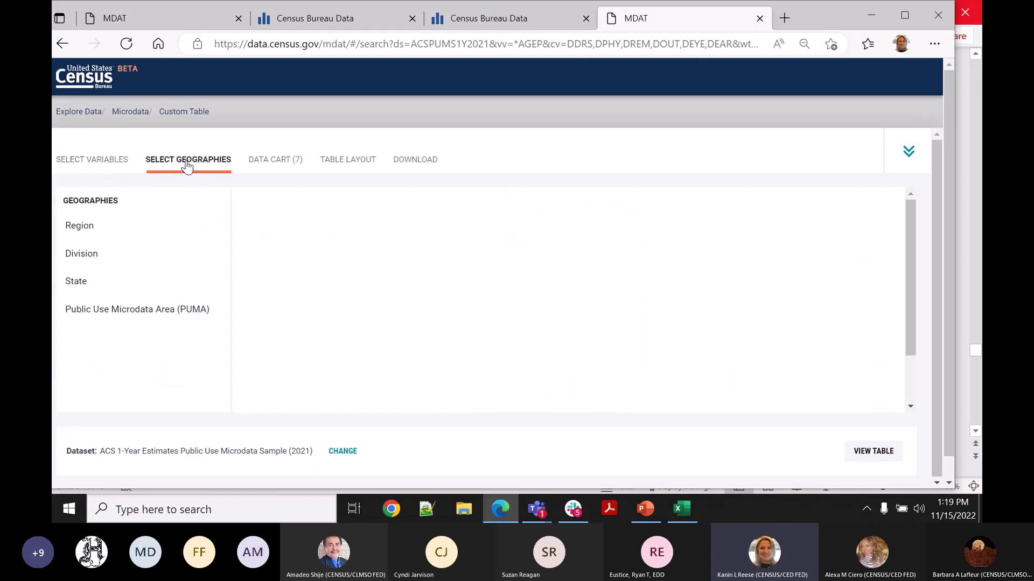
left_click(79, 283)
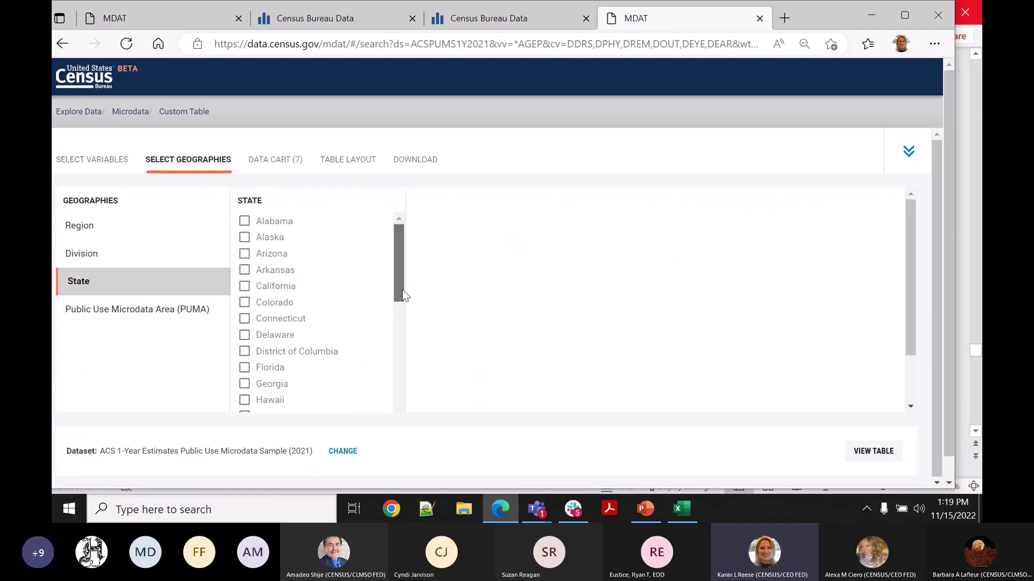
left_click_drag(402, 290, 402, 392)
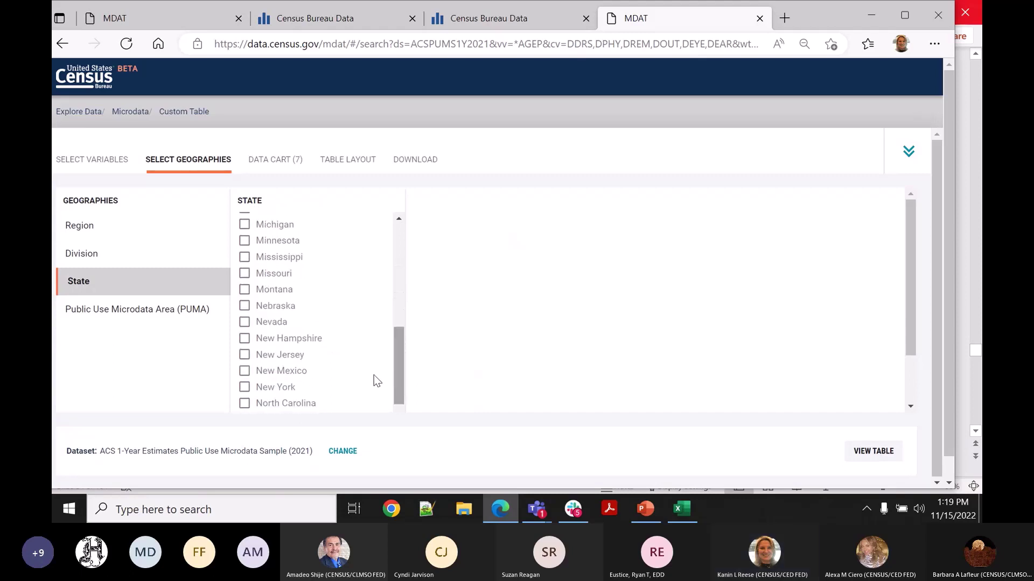
left_click(244, 372)
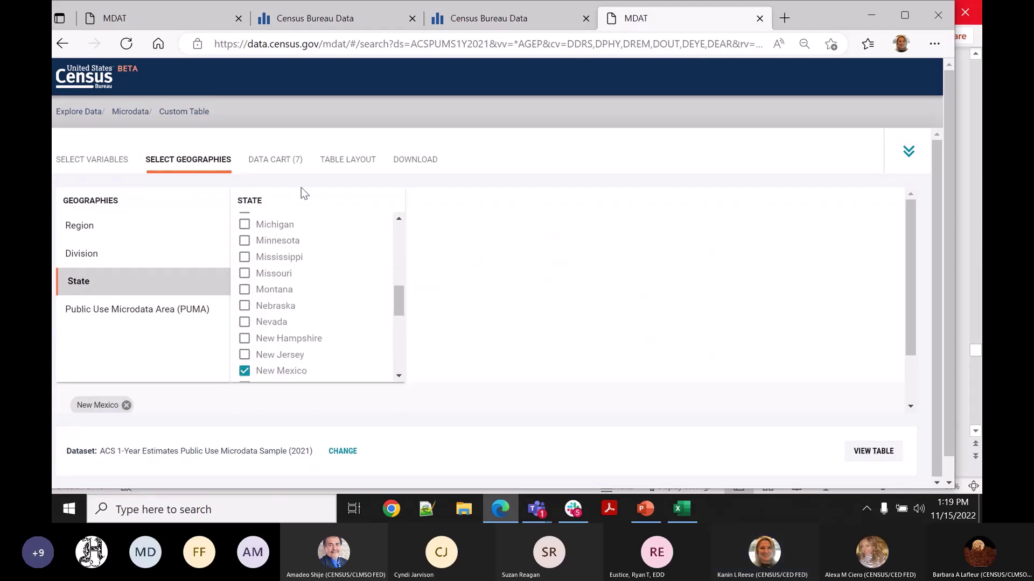
Create a custom Age group labelled "under 40" in the data cart, covering ages 1 to 39 and under 1 year, and save it
left_click(273, 171)
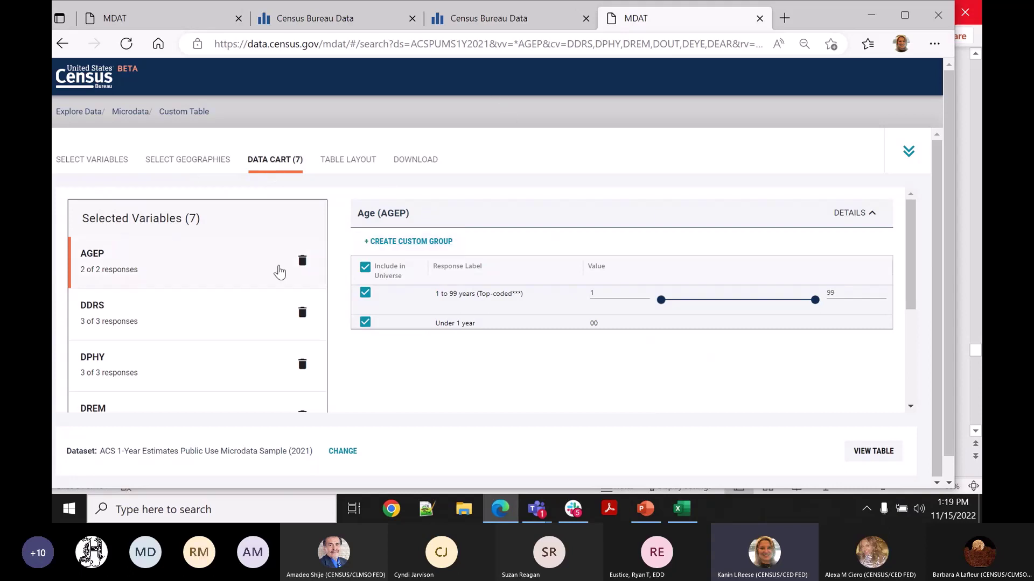
left_click(412, 243)
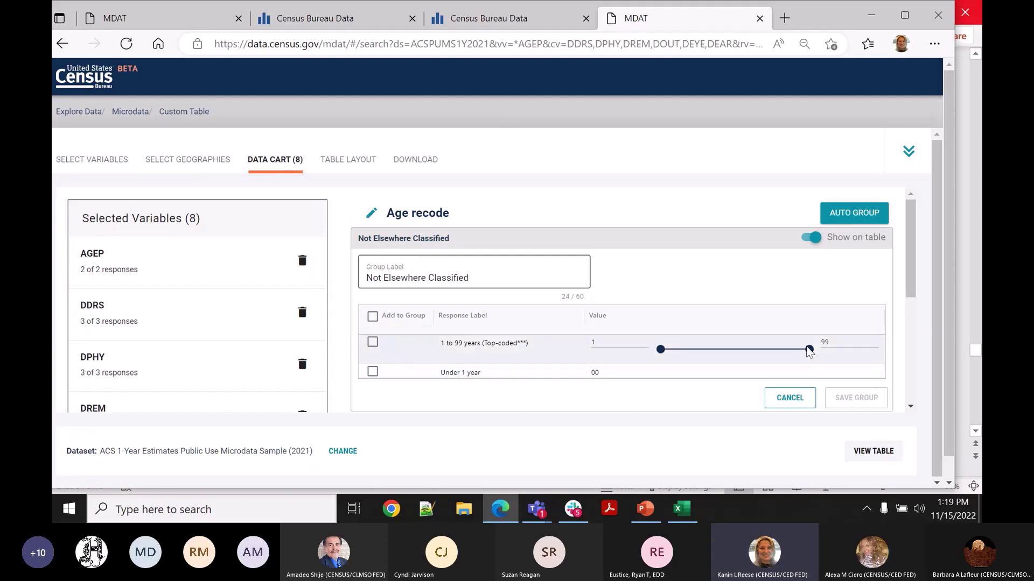
left_click_drag(809, 349, 719, 346)
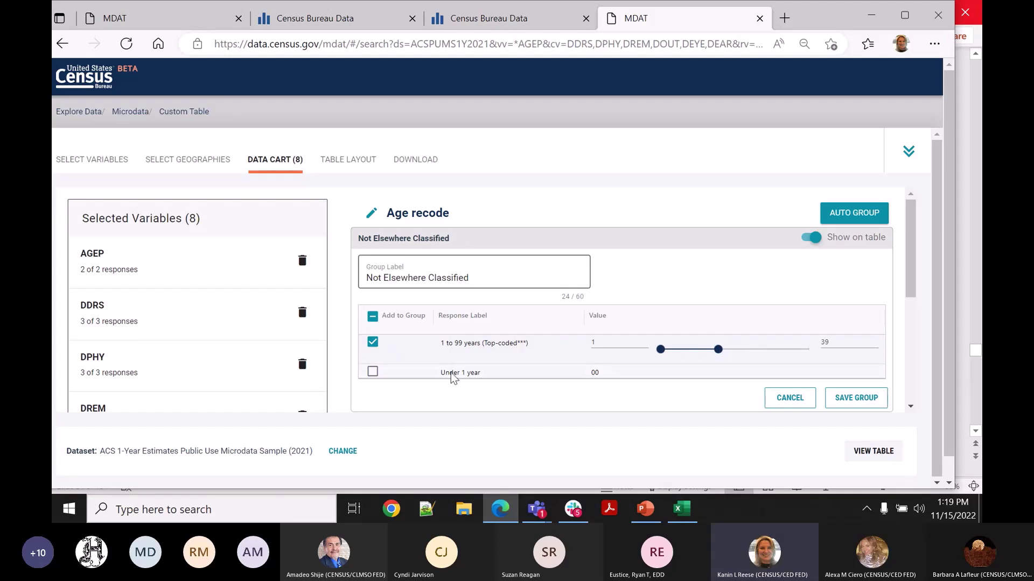
left_click(373, 372)
left_click_drag(480, 282, 249, 323)
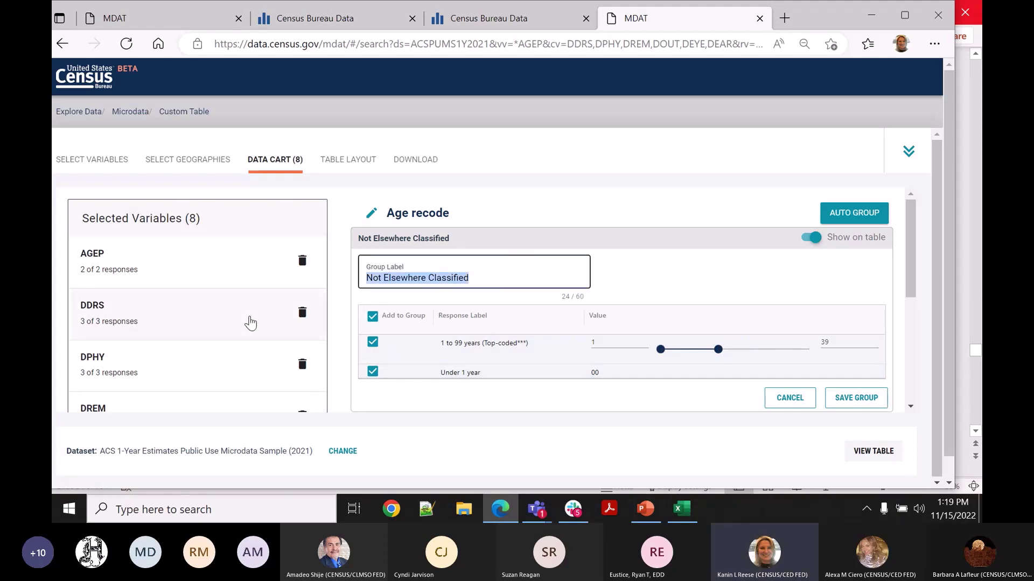
type("under 40")
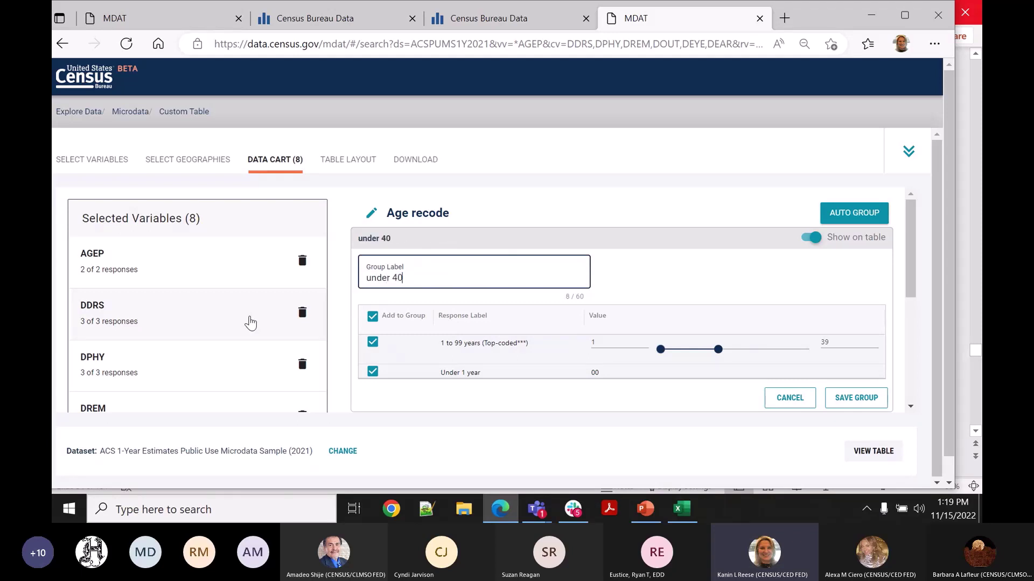
left_click(862, 404)
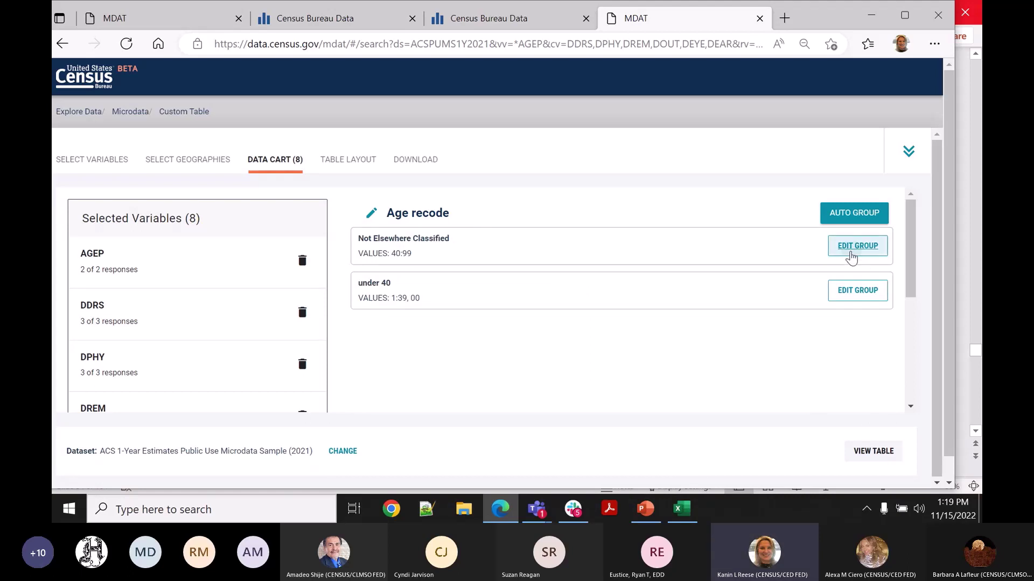
Relabel the Not Elsewhere Classified group of the Age recode as "40 and over" and save it
left_click(858, 246)
left_click(538, 275)
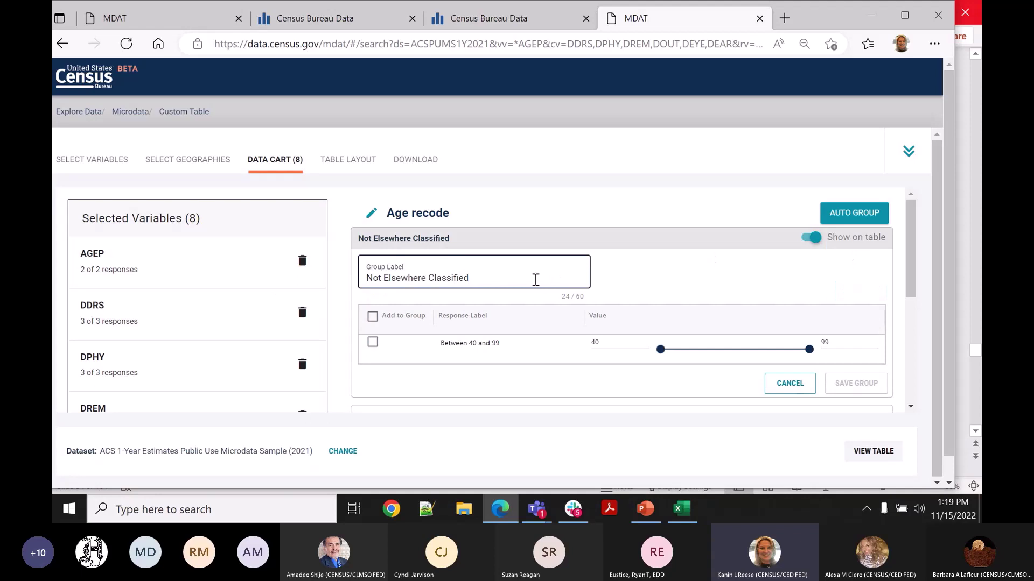
left_click_drag(536, 280, 294, 275)
type("40 and over")
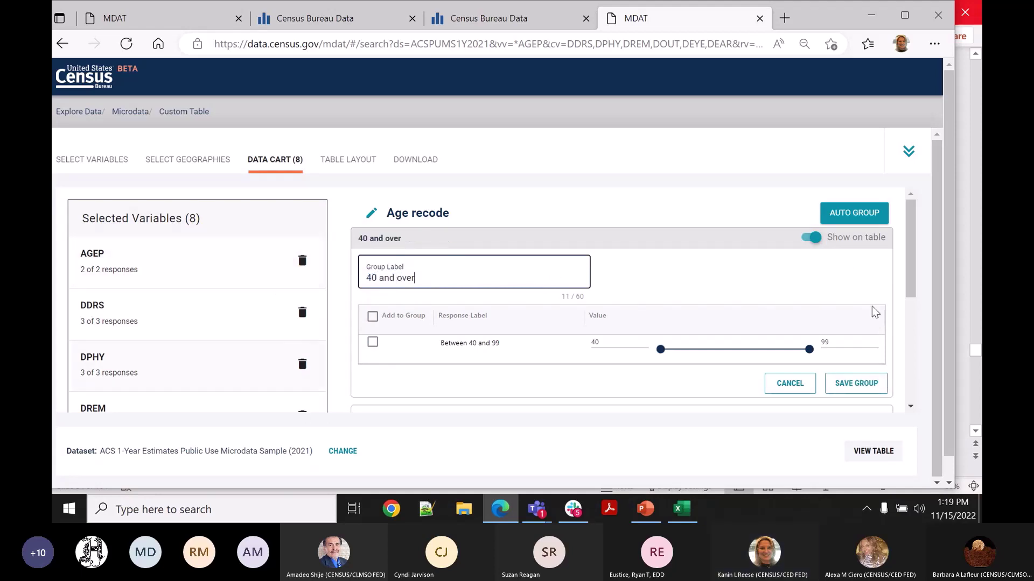
left_click(857, 394)
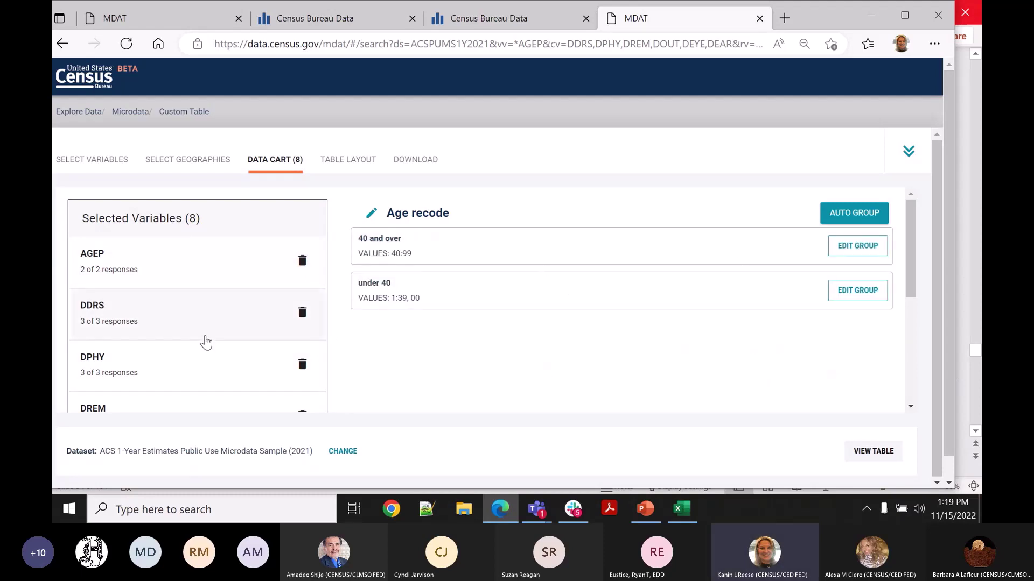
Examine the Self-care difficulty (DDRS) responses in the data cart and return to the Age (AGEP) variable
left_click(186, 337)
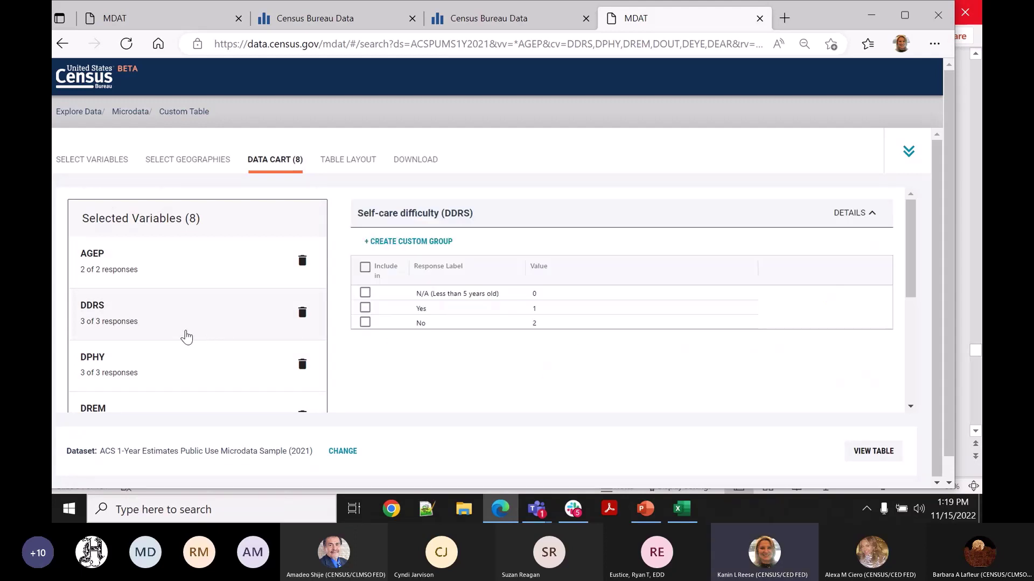
left_click(180, 278)
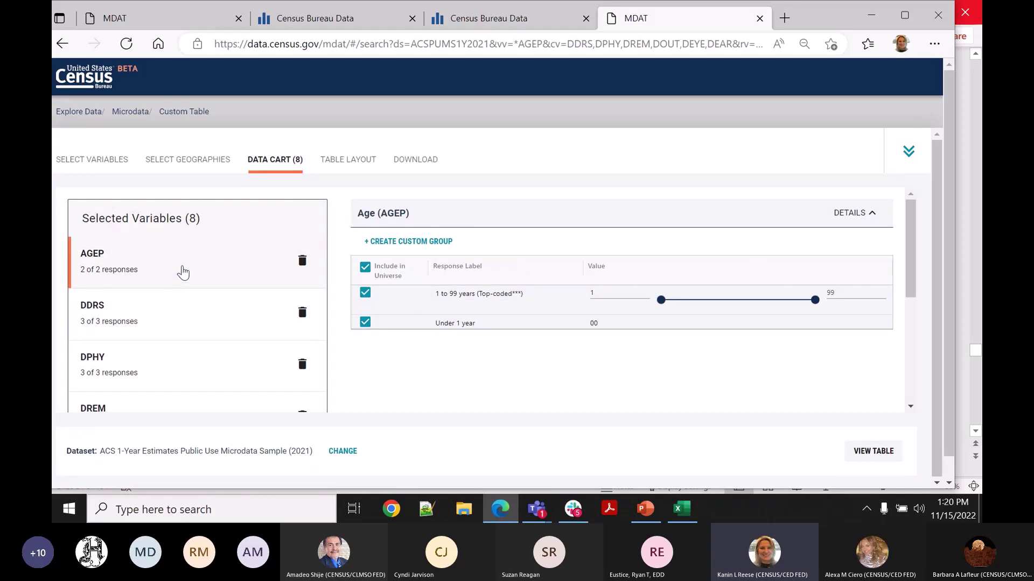
Set the values in the table cells to Count in the table layout
left_click(351, 169)
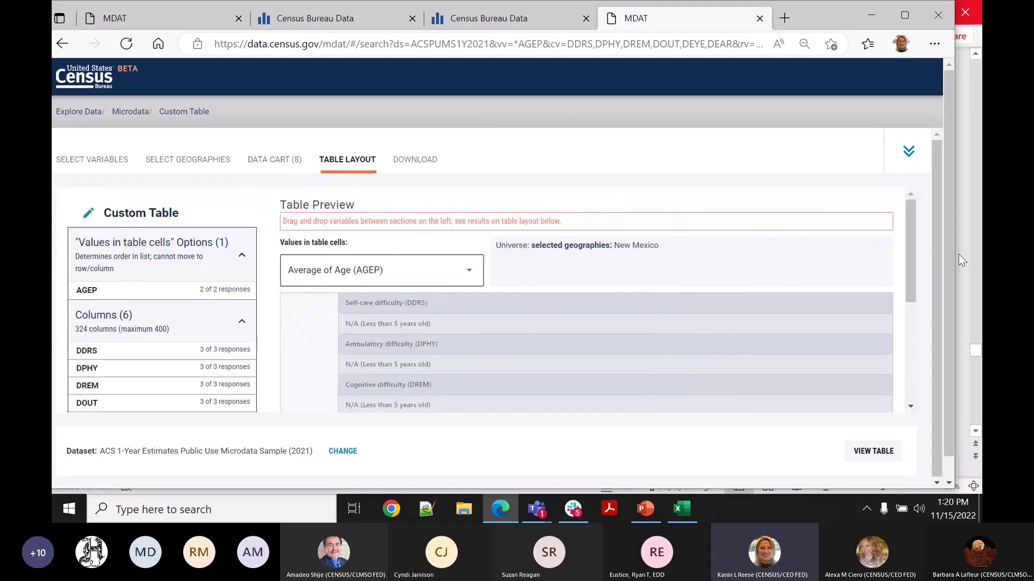
left_click(459, 273)
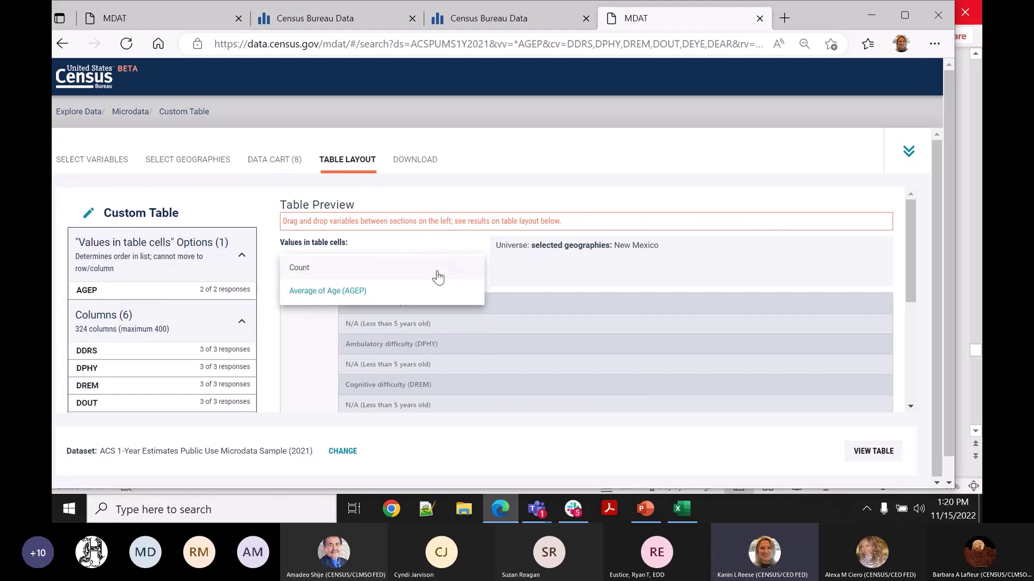
left_click(438, 277)
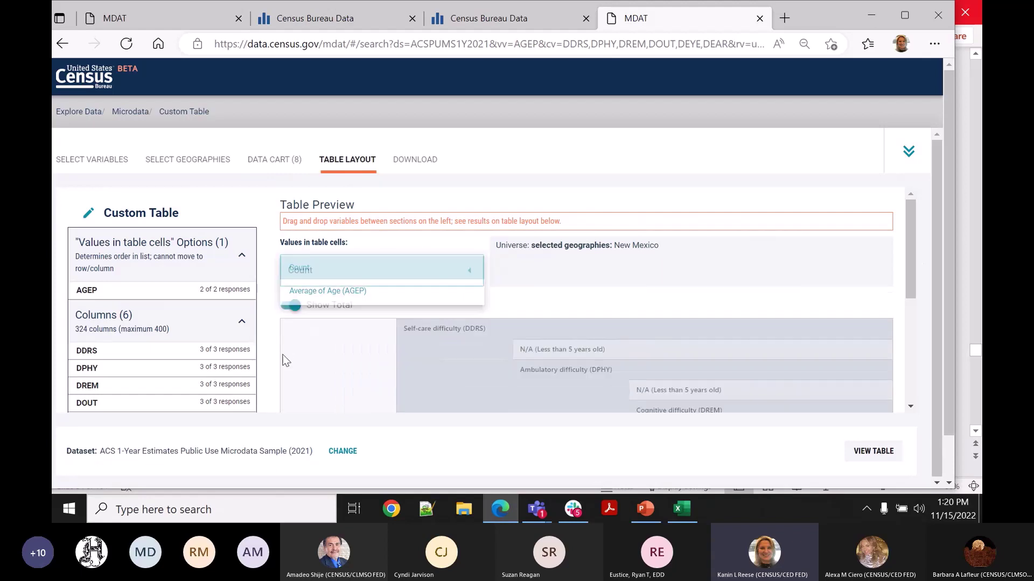
Move DDRS, DPHY, DREM, DOUT and DEYE from the table's columns to Not on table, leaving DEAR as the only column variable
left_click_drag(909, 245, 921, 299)
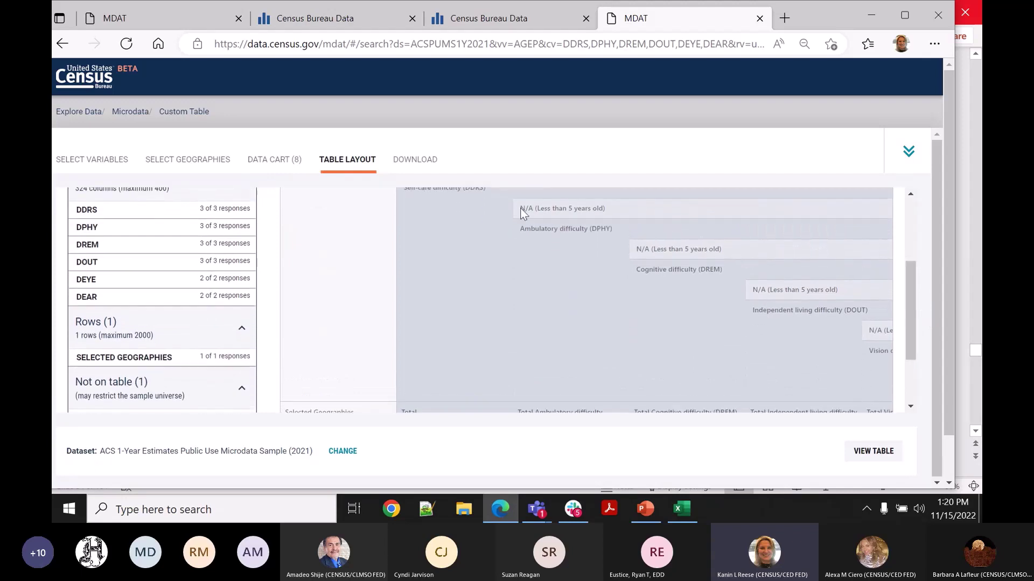
left_click_drag(196, 209, 178, 486)
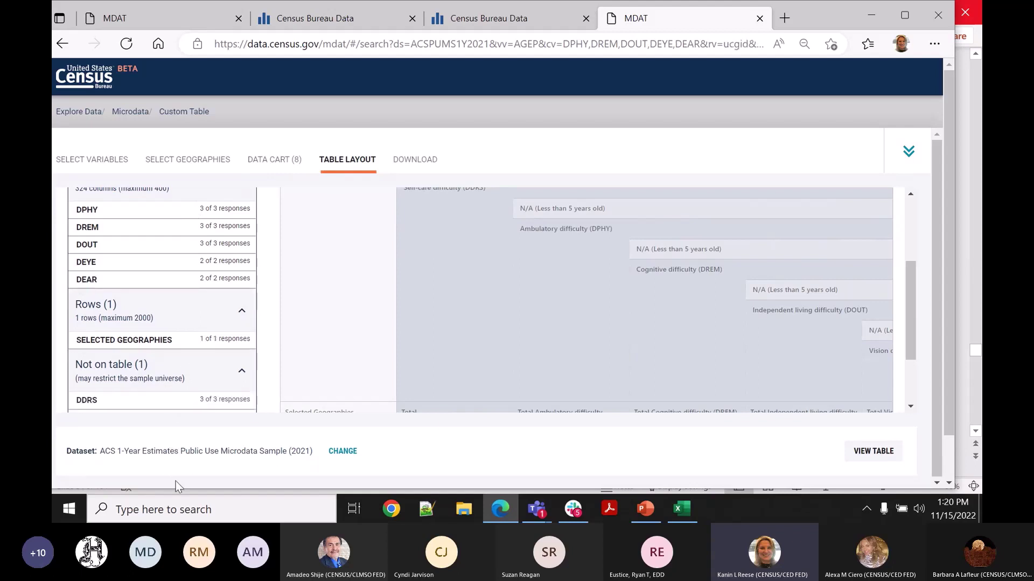
left_click_drag(167, 209, 174, 398)
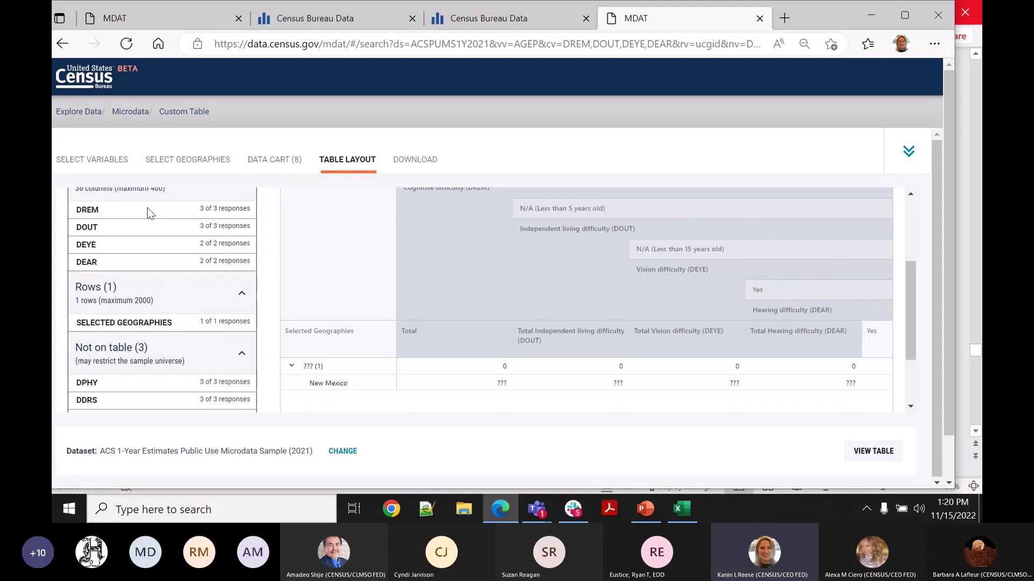
left_click_drag(146, 211, 150, 380)
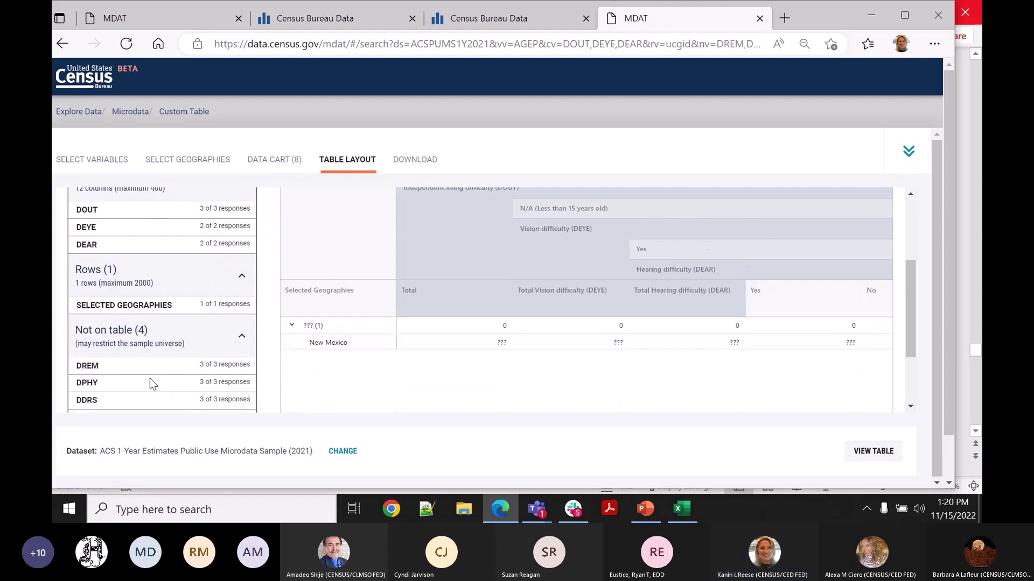
left_click_drag(153, 214, 138, 366)
left_click_drag(144, 213, 143, 347)
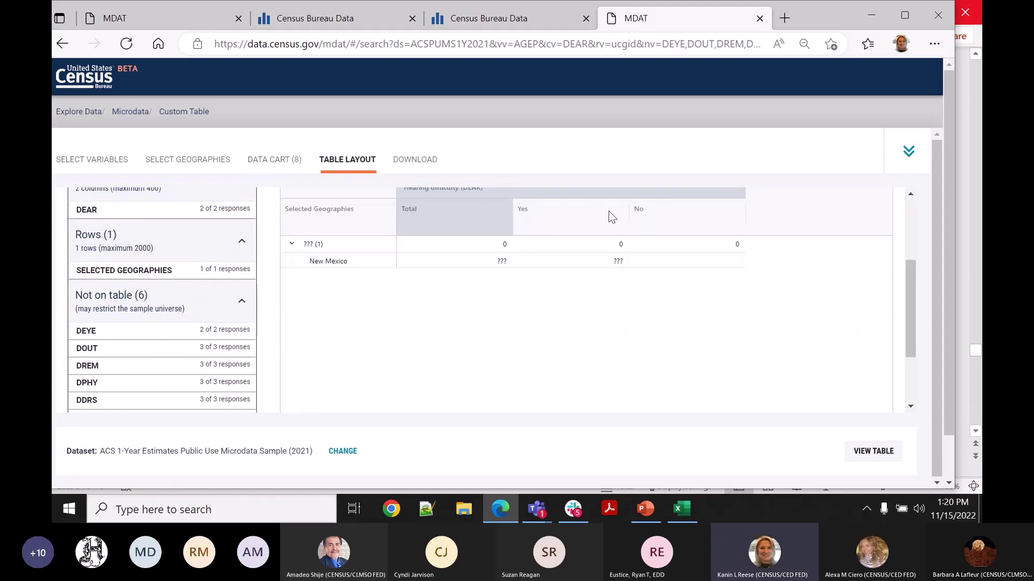
Add the Age recode (AGEP_RC1) to the table's rows beneath the selected geographies
left_click_drag(910, 320, 908, 292)
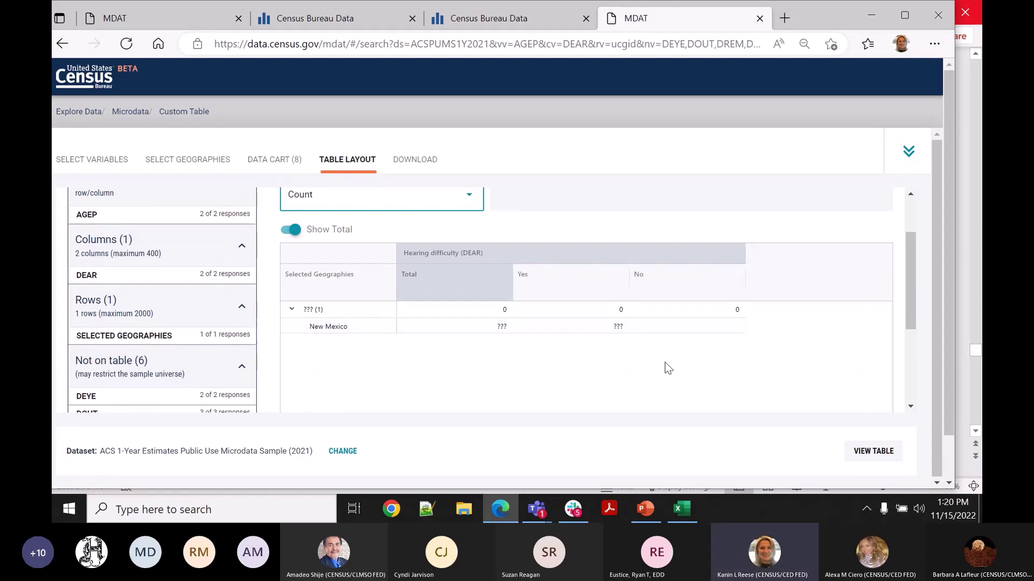
left_click_drag(912, 312, 913, 370)
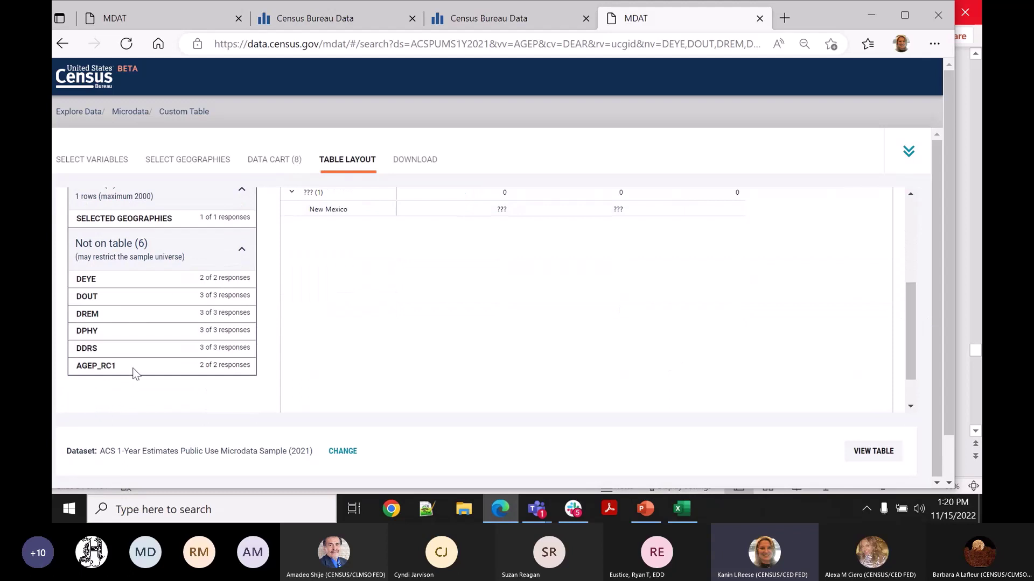
left_click_drag(134, 365, 133, 229)
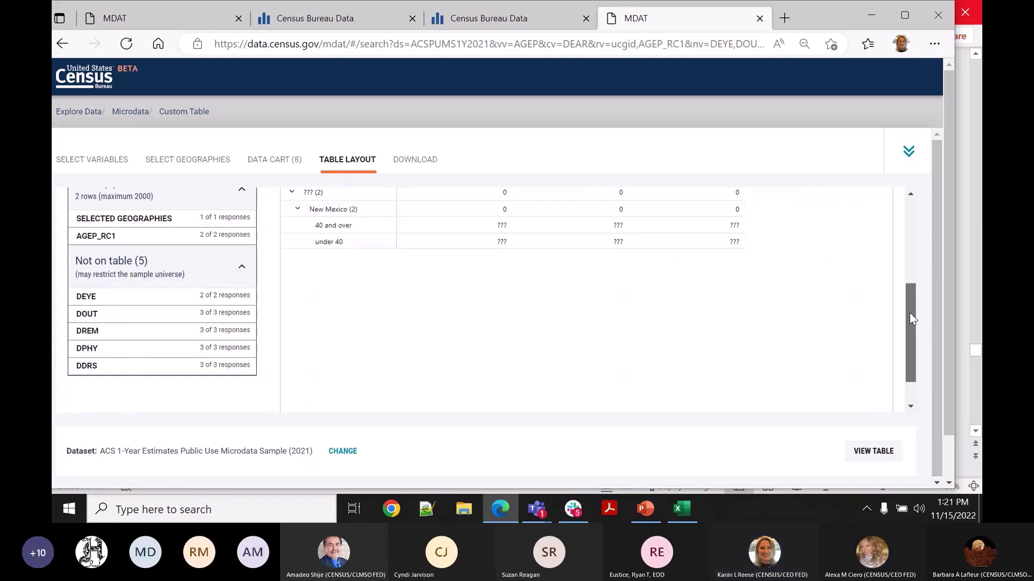
Put the Age recode (AGEP_RC1) on the columns and Hearing difficulty (DEAR) on the rows, and view the table
left_click_drag(910, 312, 906, 255)
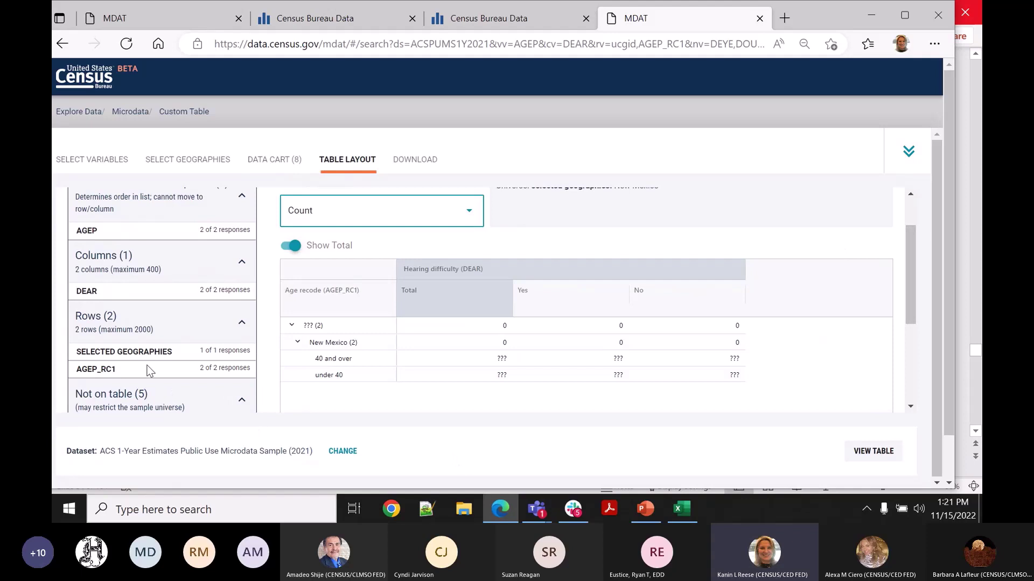
mouse_move(150, 371)
left_mouse_down()
mouse_move(140, 292)
mouse_move(138, 379)
left_mouse_up()
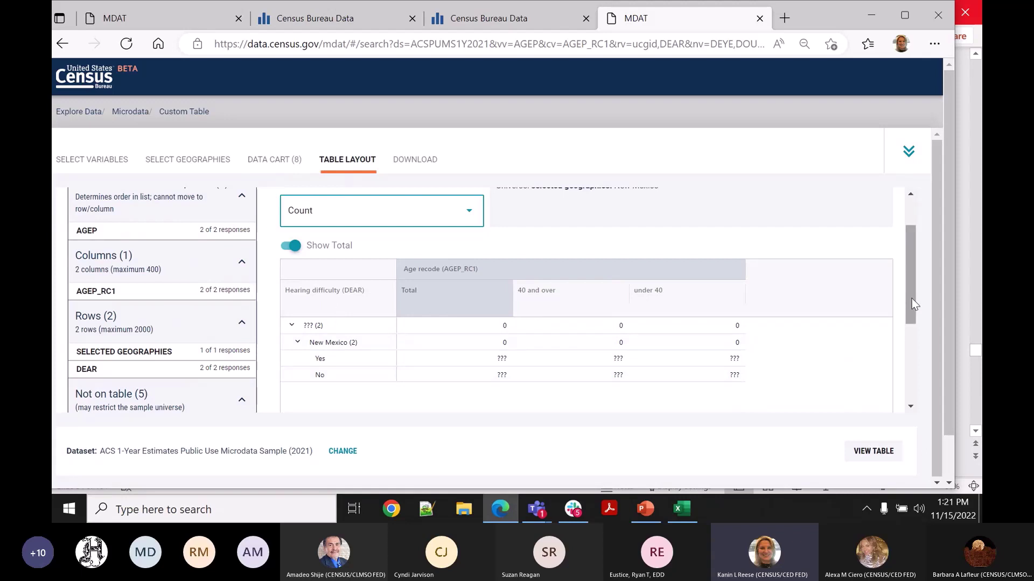
left_click_drag(912, 298, 911, 241)
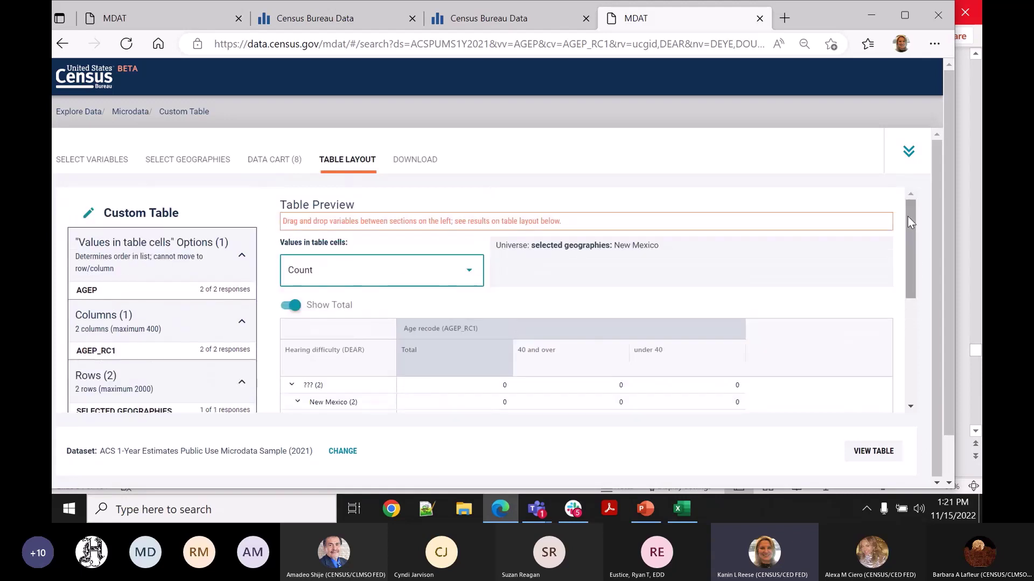
left_click(881, 453)
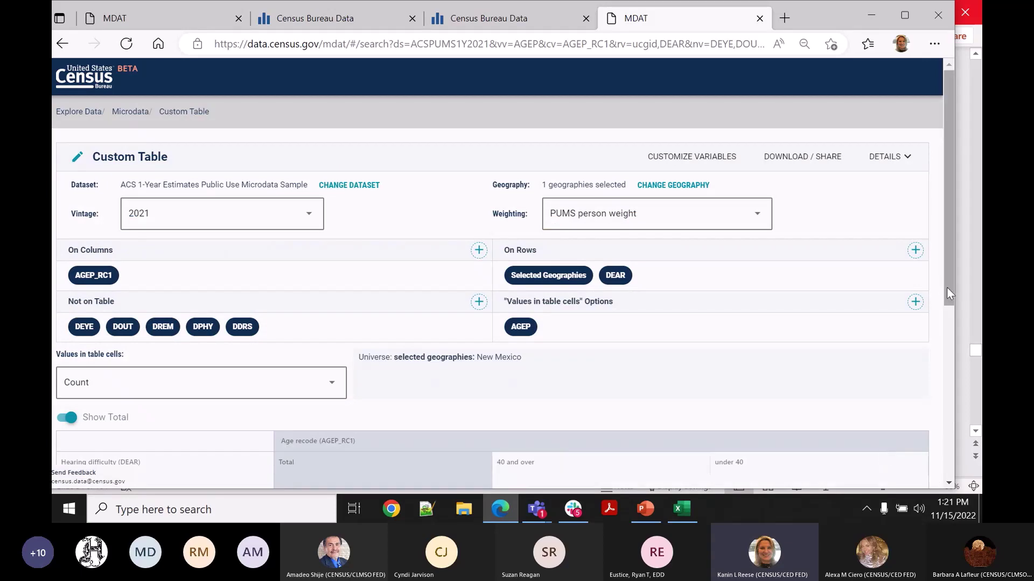
Take Hearing difficulty (DEAR) off the table and place Self-care difficulty (DDRS) on the rows instead
mouse_move(946, 286)
left_mouse_down()
mouse_move(963, 373)
mouse_move(955, 303)
left_mouse_up()
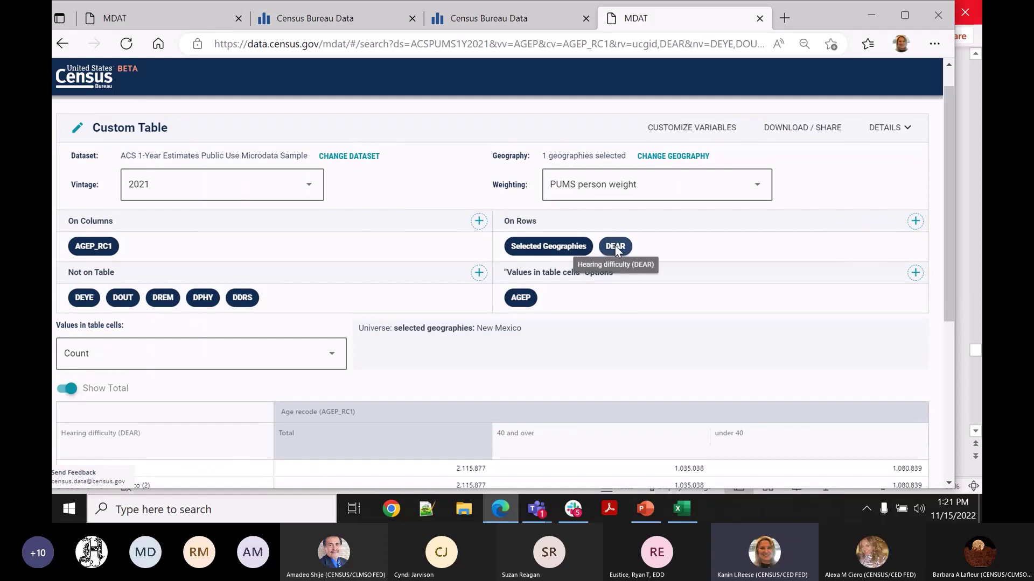
left_click_drag(615, 246, 402, 305)
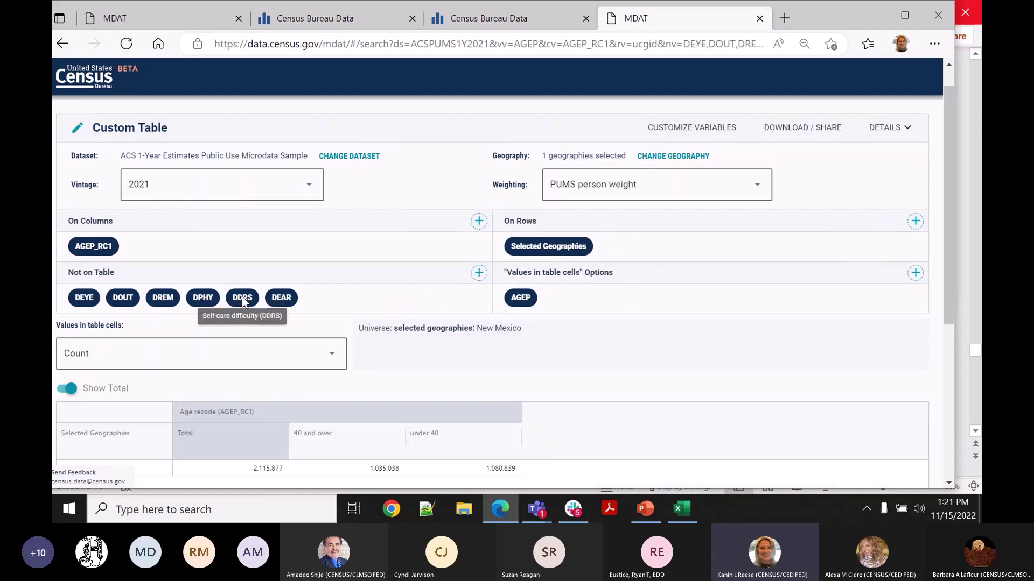
left_click_drag(242, 297, 634, 249)
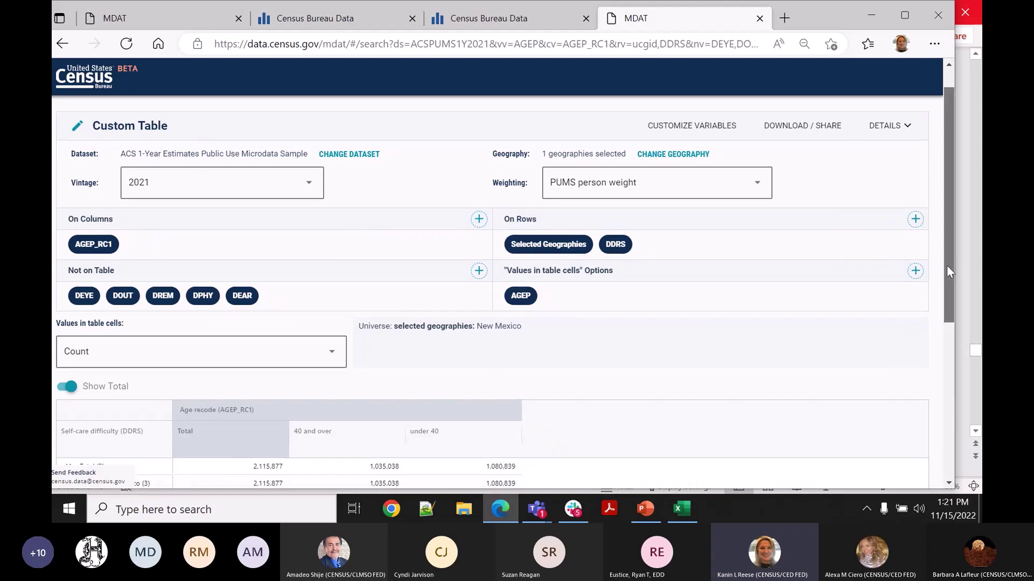
Copy the bookmark link for the current table selections and load it in the first MDAT browser tab
left_click_drag(947, 266, 964, 197)
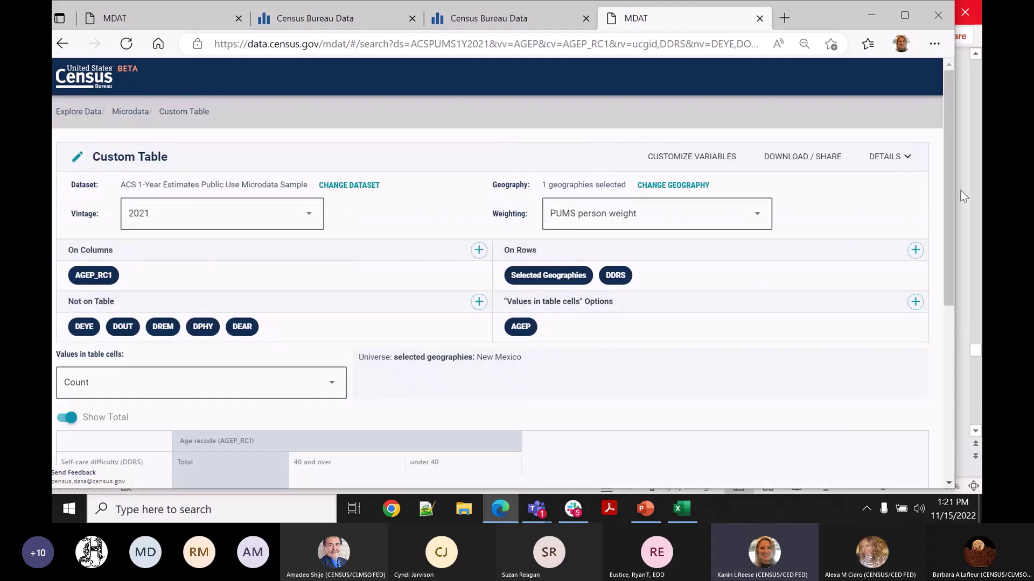
left_click(784, 157)
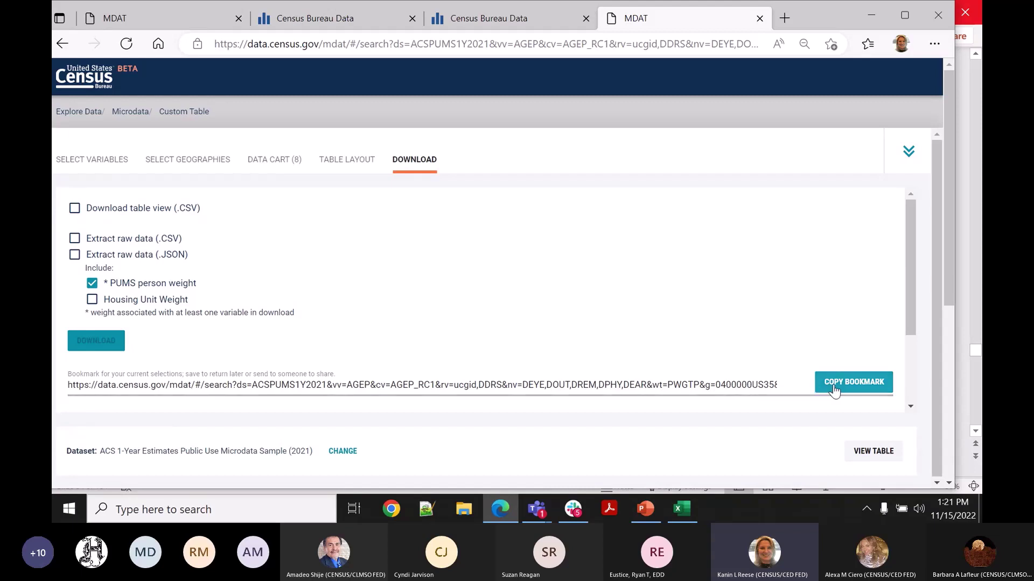
left_click(207, 25)
left_click(251, 47)
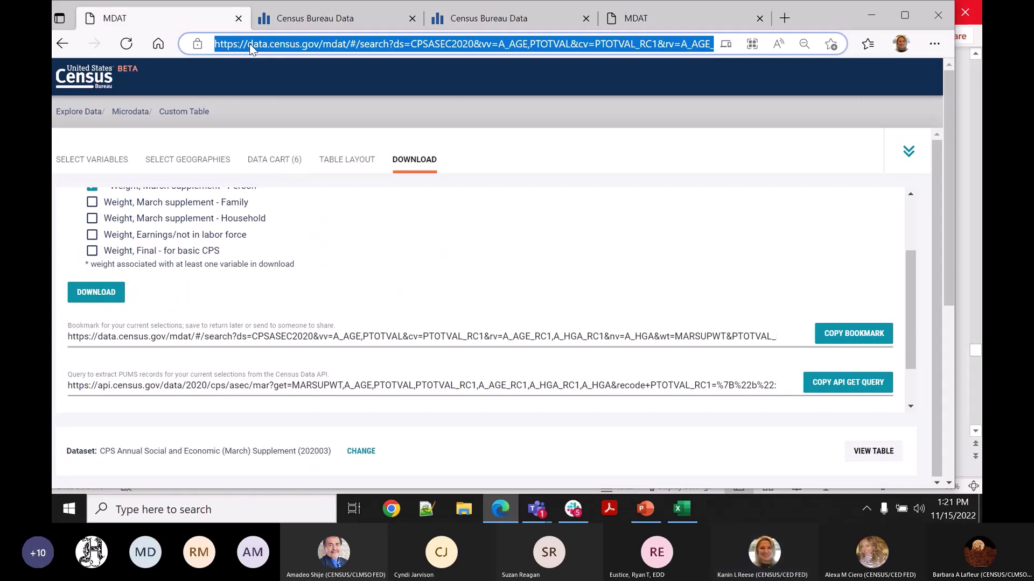
key("ctrl+v")
key("Return")
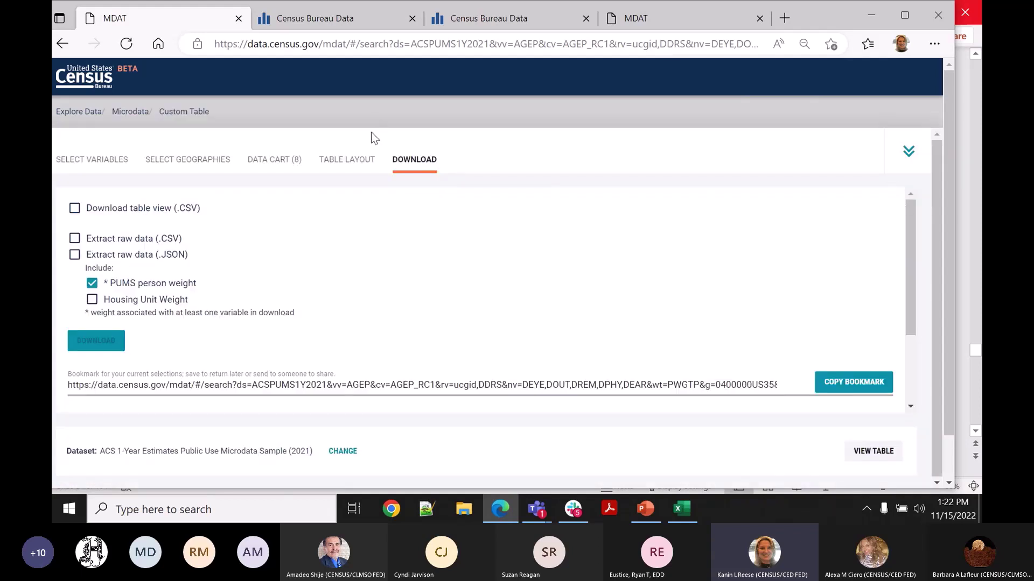
Review the table layout loaded from the bookmark and view its table
left_click(344, 160)
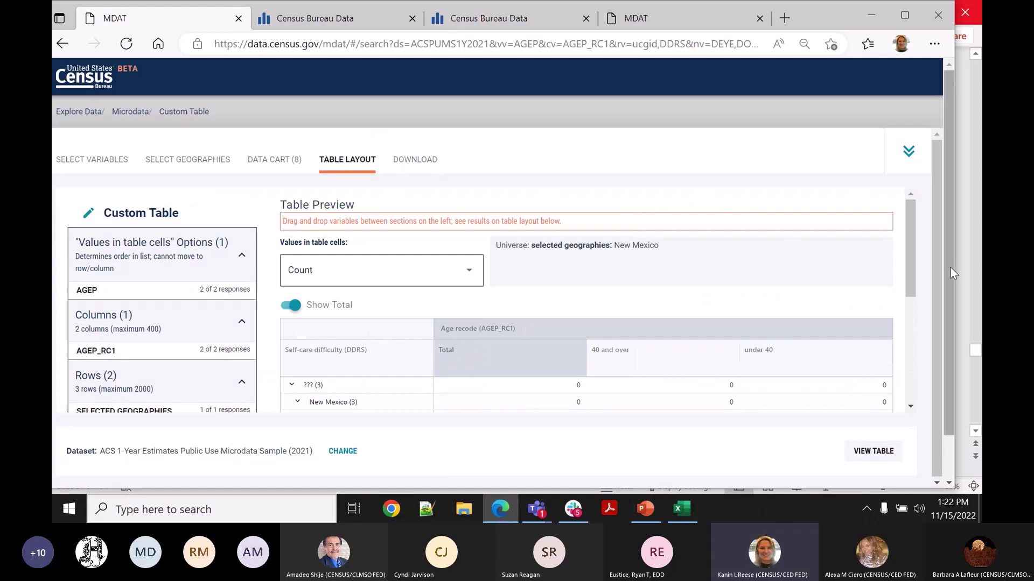
left_click(879, 454)
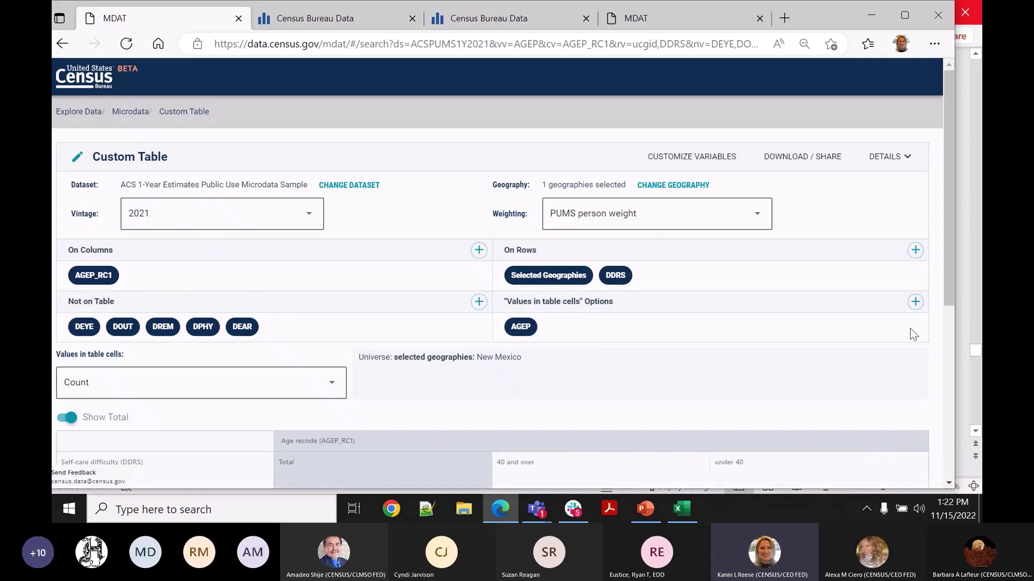
mouse_move(949, 291)
left_mouse_down()
mouse_move(955, 396)
mouse_move(944, 277)
left_mouse_up()
Switch by way of the Teams meeting to the PowerPoint presentation and show slide 104, "Stay Connected"
mouse_move(539, 508)
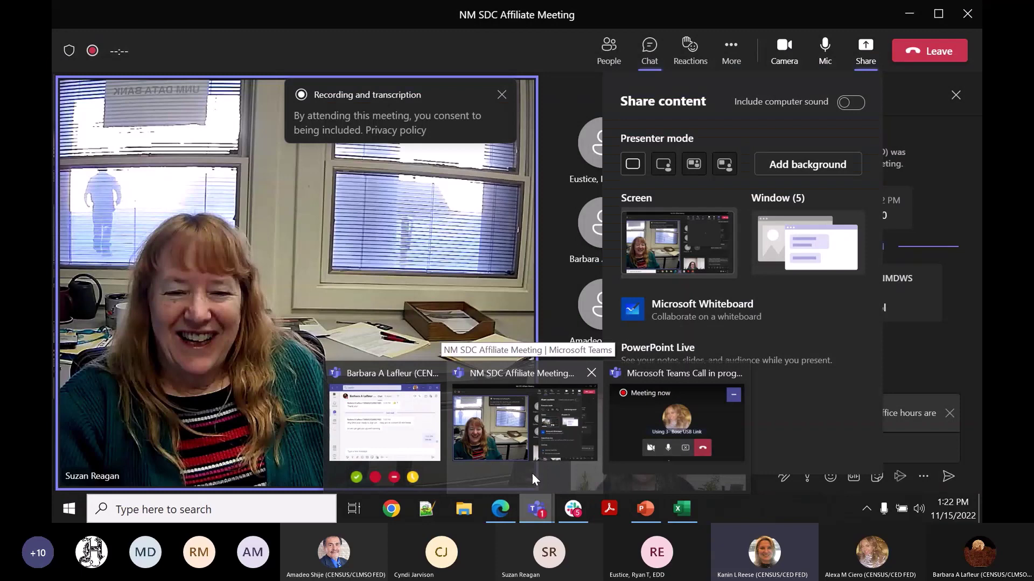
left_click(532, 473)
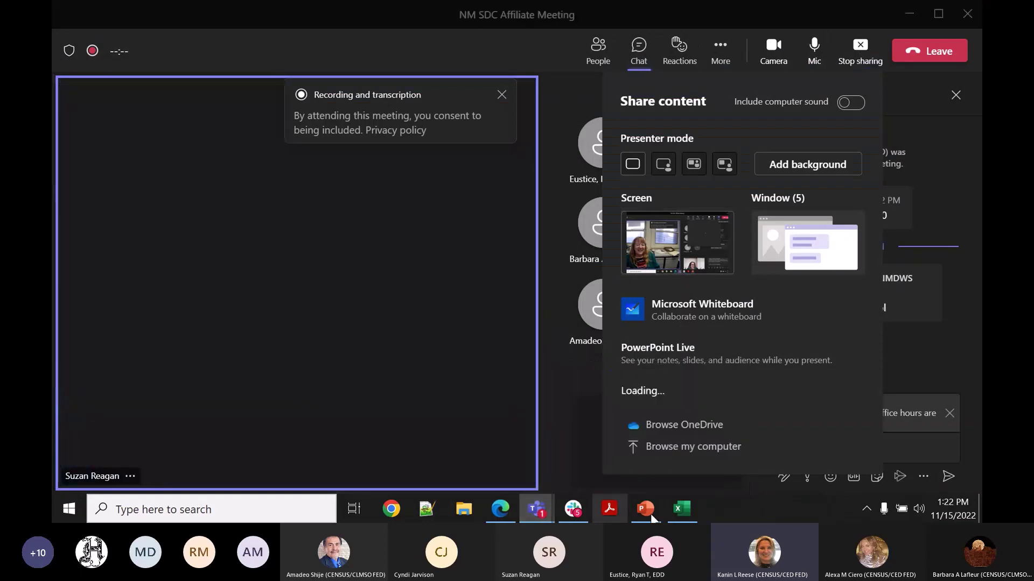
left_click(656, 511)
left_click_drag(115, 386, 117, 471)
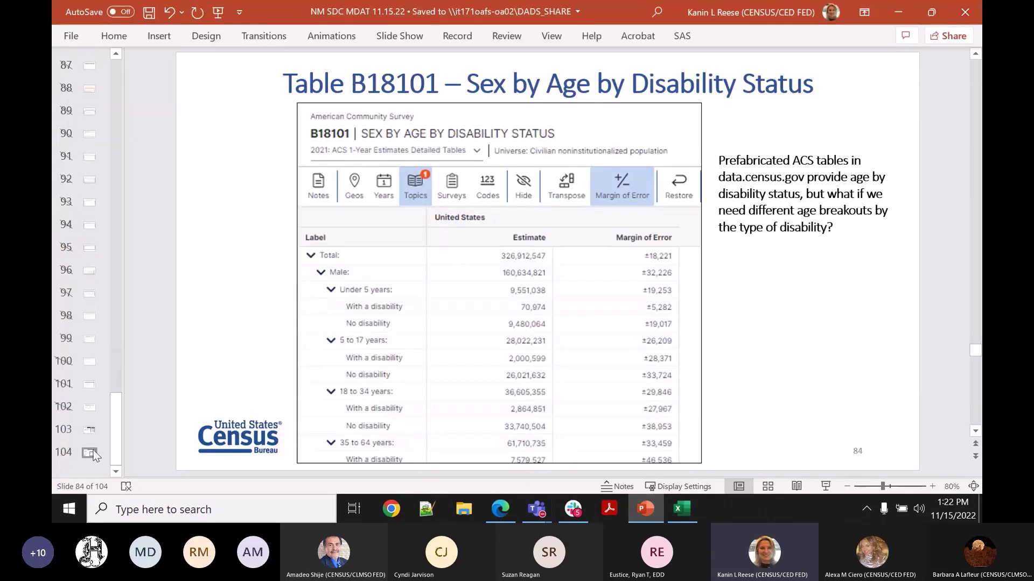
left_click(94, 454)
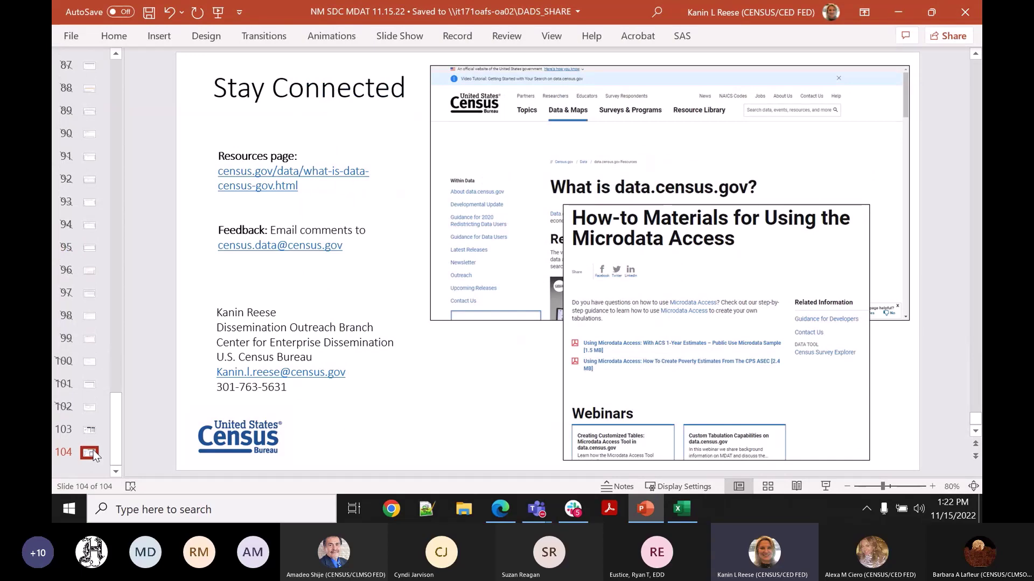
Switch to the NM SDC Affiliate Meeting in Teams and turn on the camera
mouse_move(530, 518)
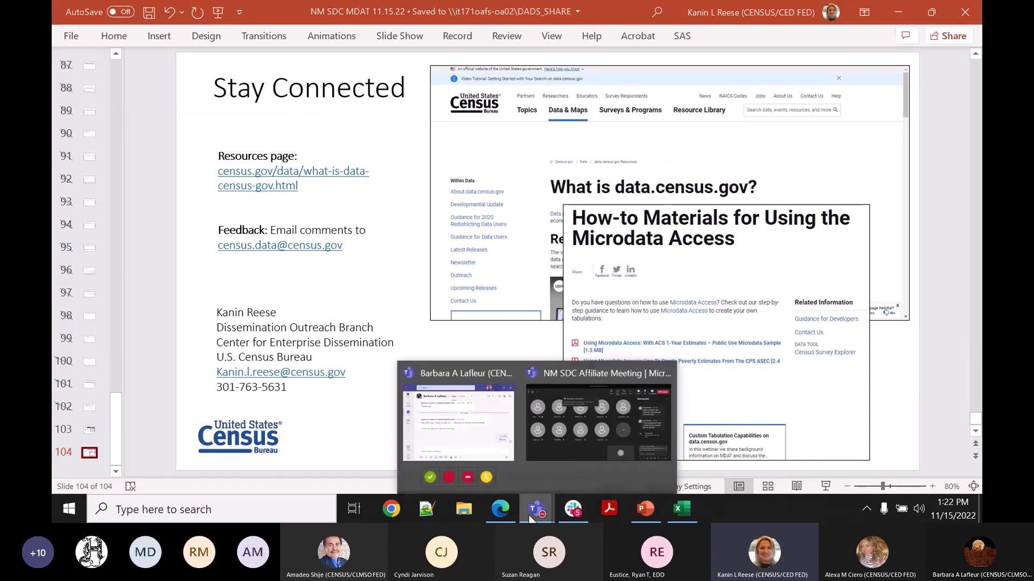
left_click(584, 470)
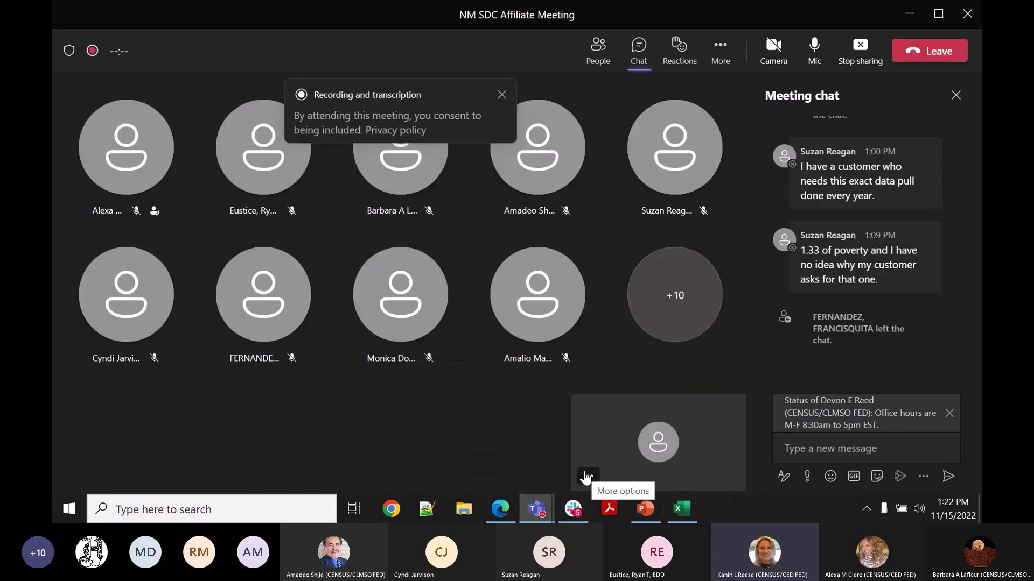
left_click(771, 56)
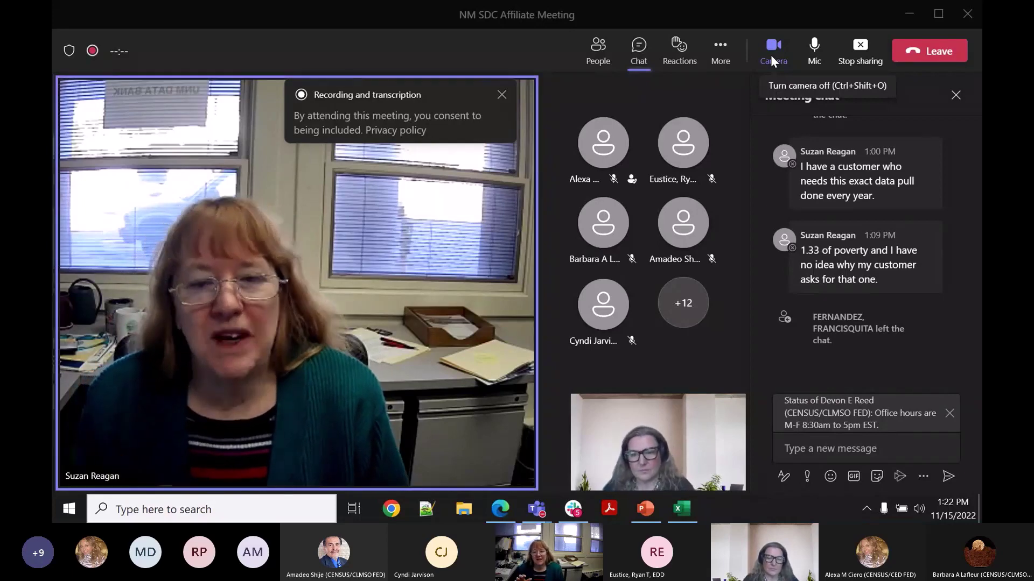
Mute and unmute the meeting microphone twice
left_click(815, 58)
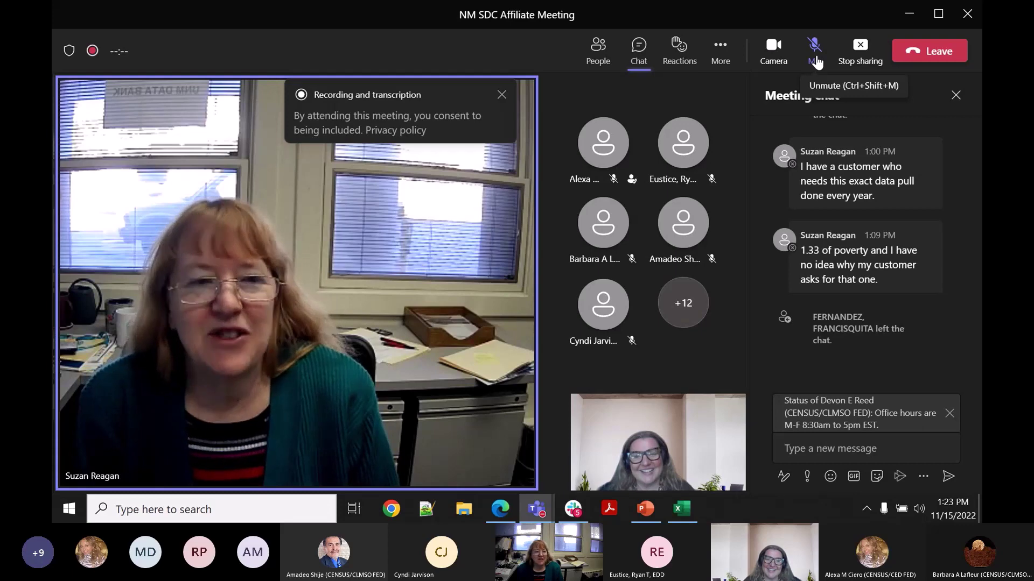
left_click(815, 54)
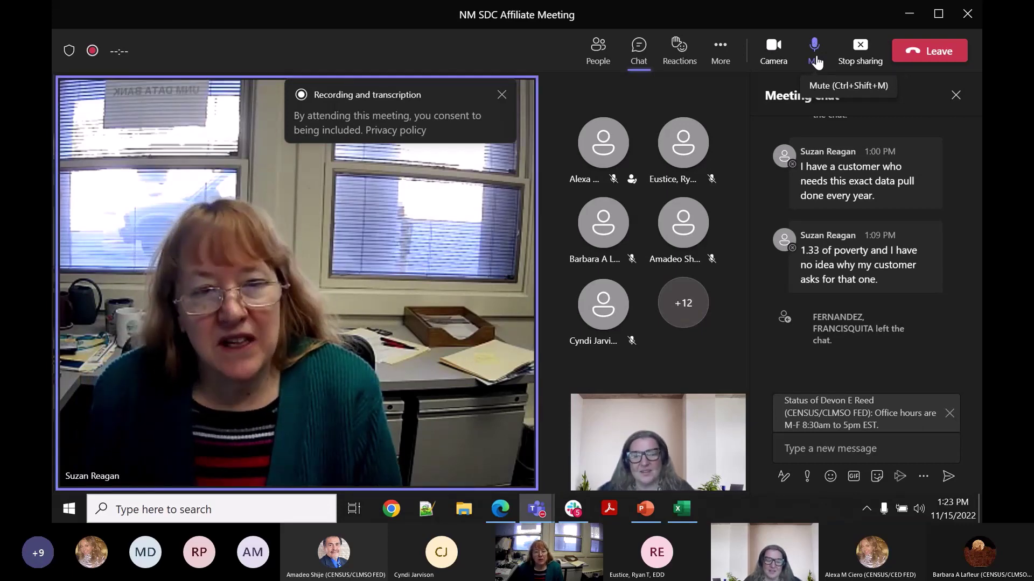
left_click(816, 59)
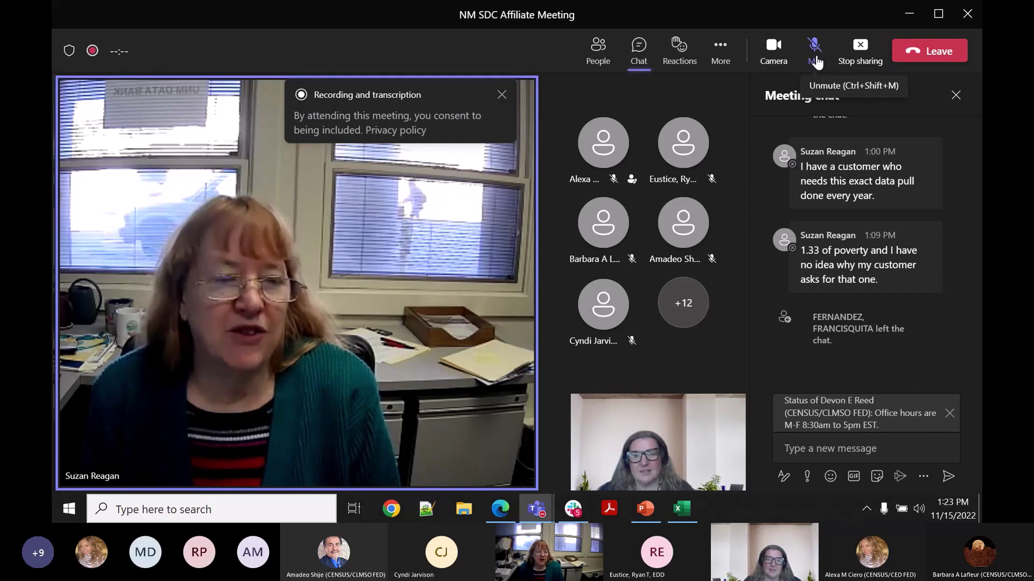
left_click(816, 59)
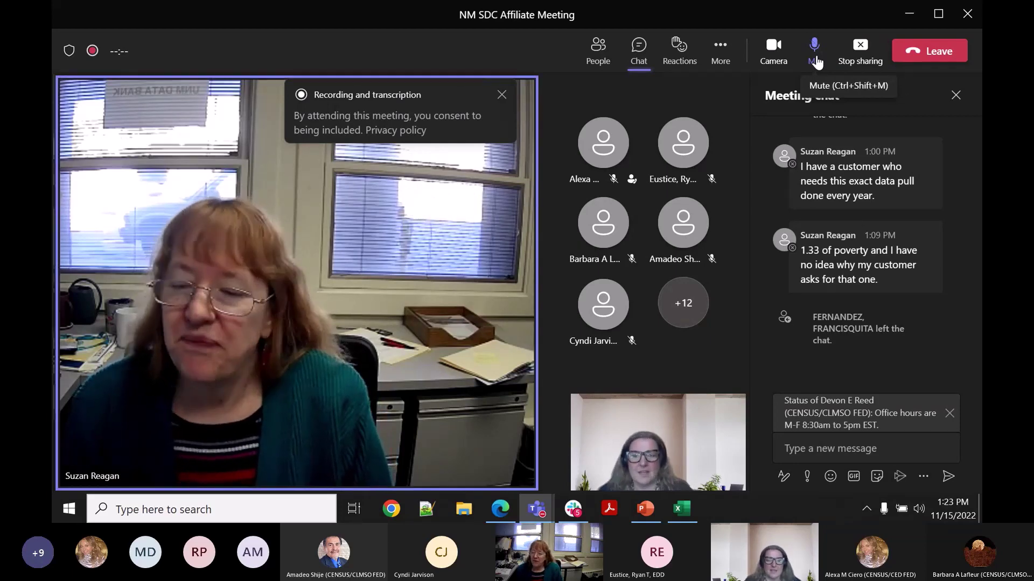
Mute, unmute and mute the meeting microphone again, and stop sharing the screen
left_click(816, 59)
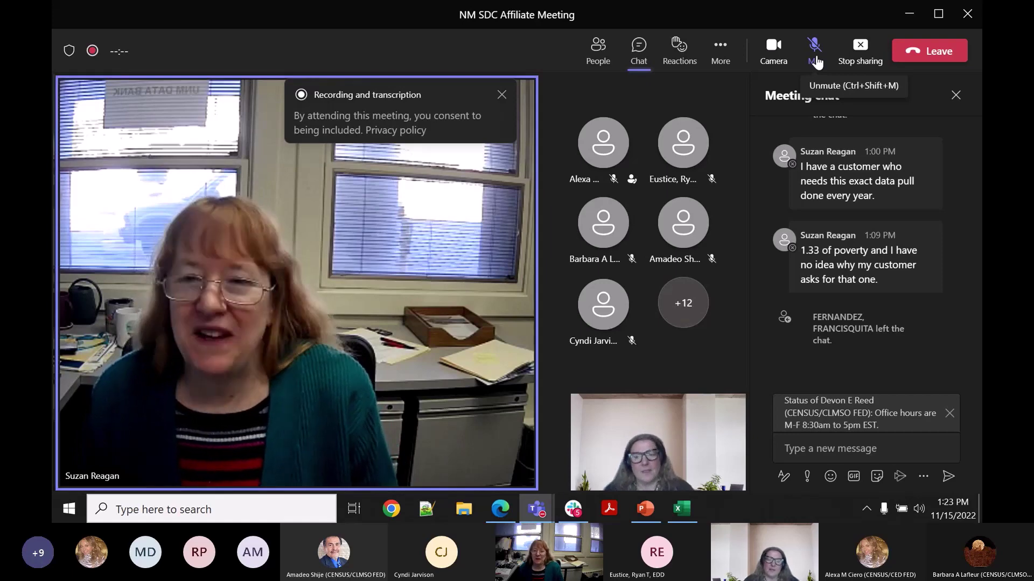
left_click(814, 48)
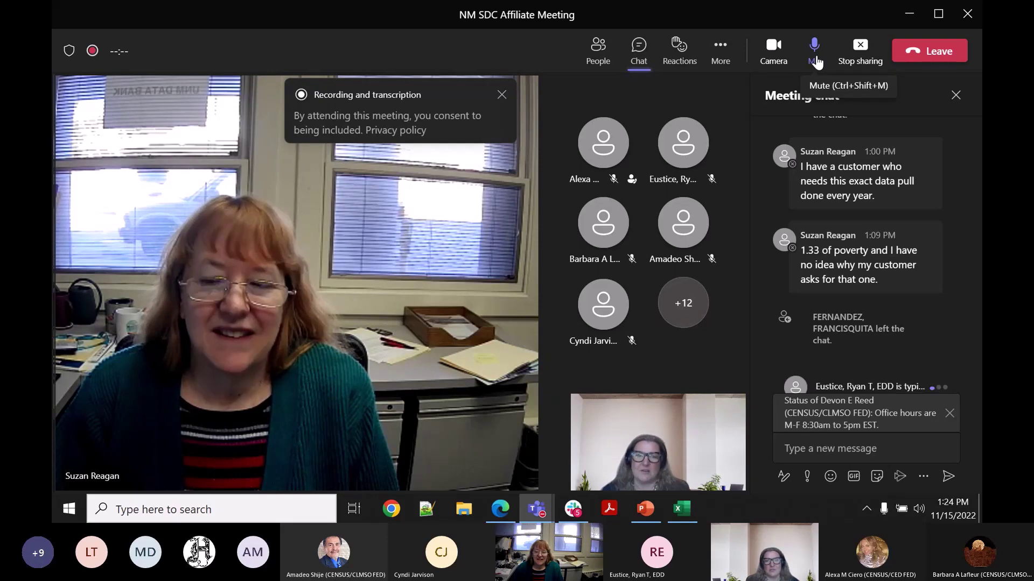
left_click(815, 52)
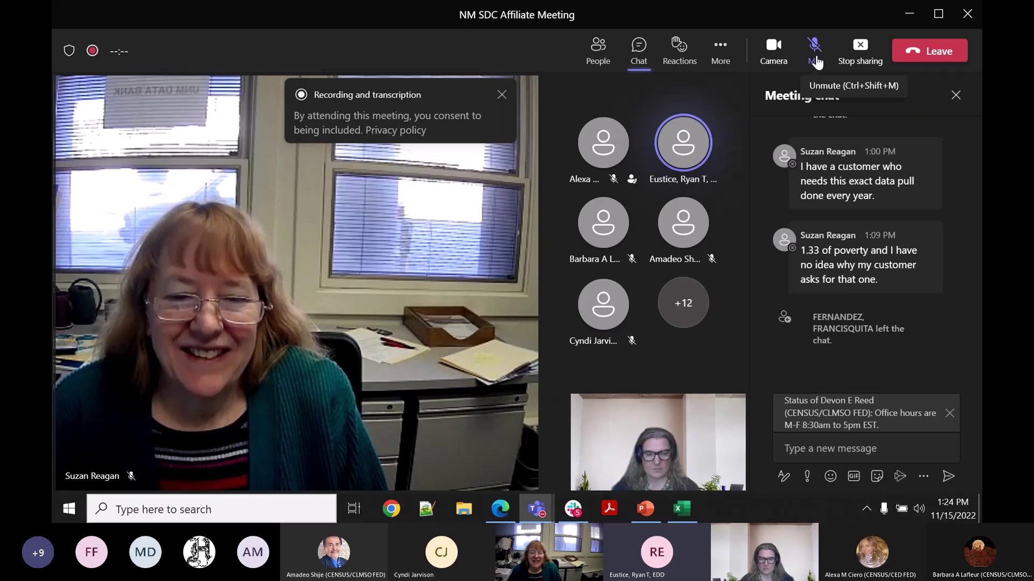
left_click(857, 46)
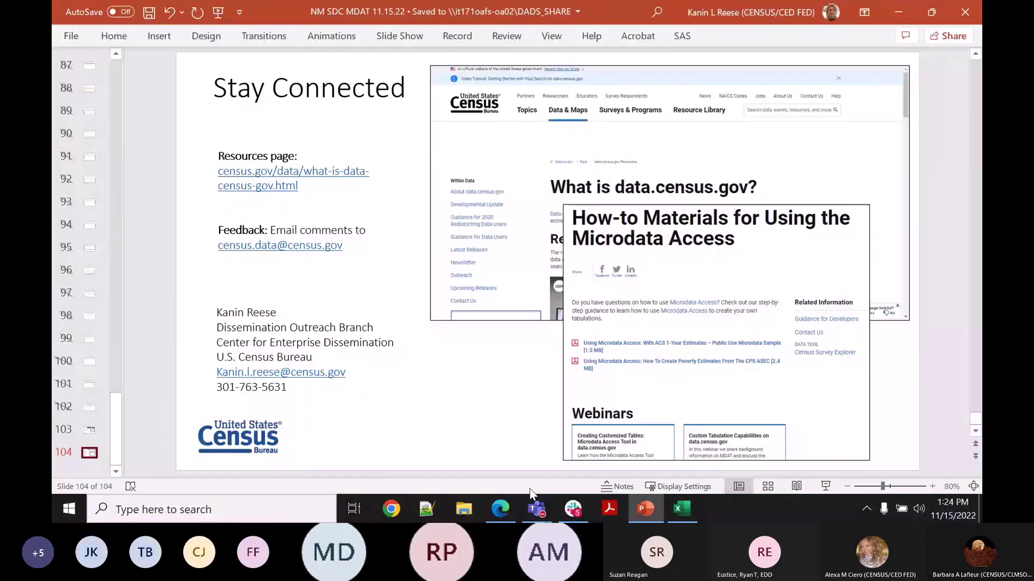
Switch to the MDAT custom table in Edge and open its download and share options with the bookmark link
left_click(500, 508)
scroll(659, 377, "down", 4)
scroll(654, 374, "up", 4)
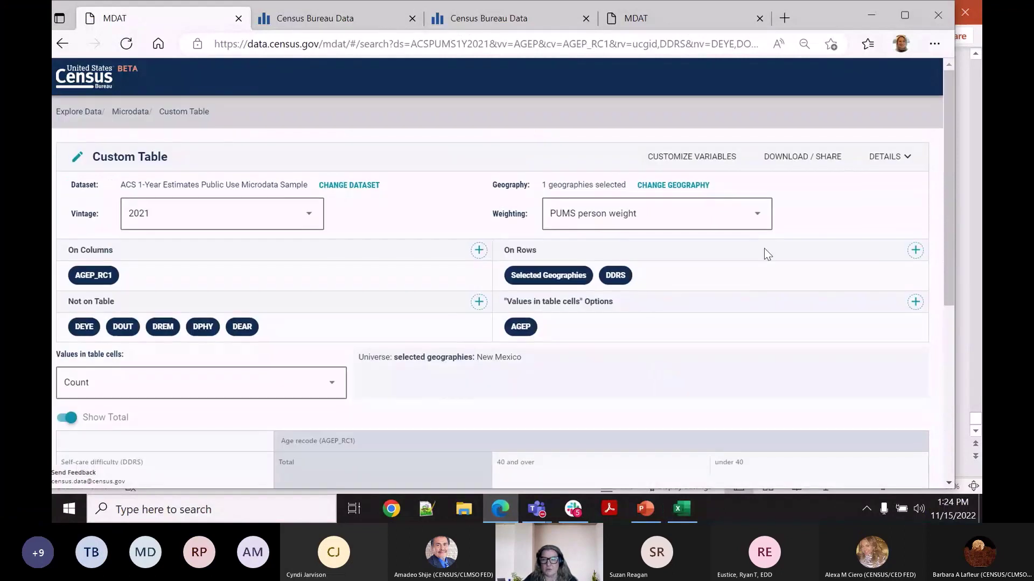
left_click(797, 164)
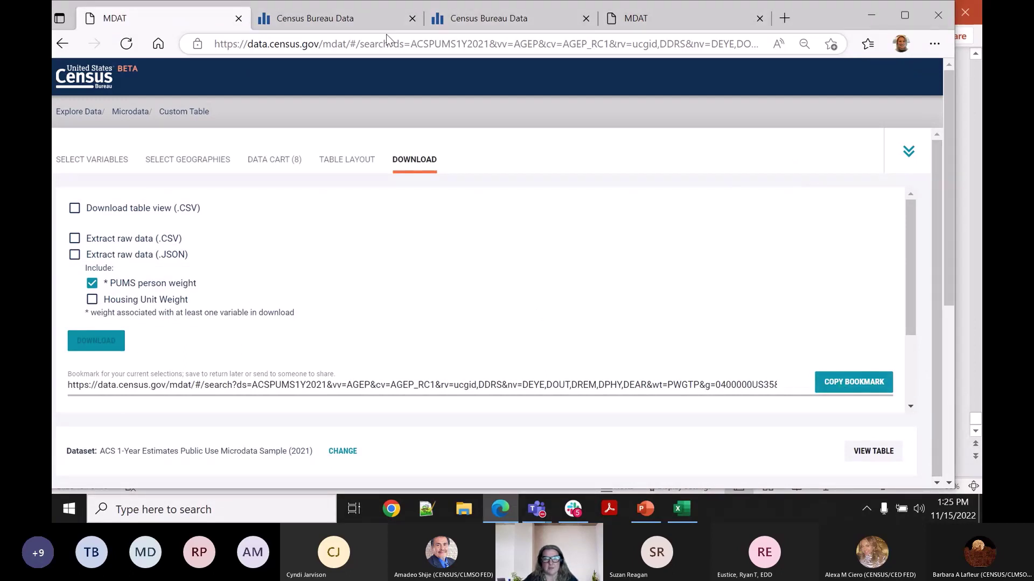
Load the copied table bookmark in the first Census Bureau Data browser tab and continue with the 2021 ACS 1-Year PUMS to the custom table
left_click(350, 14)
left_click(305, 43)
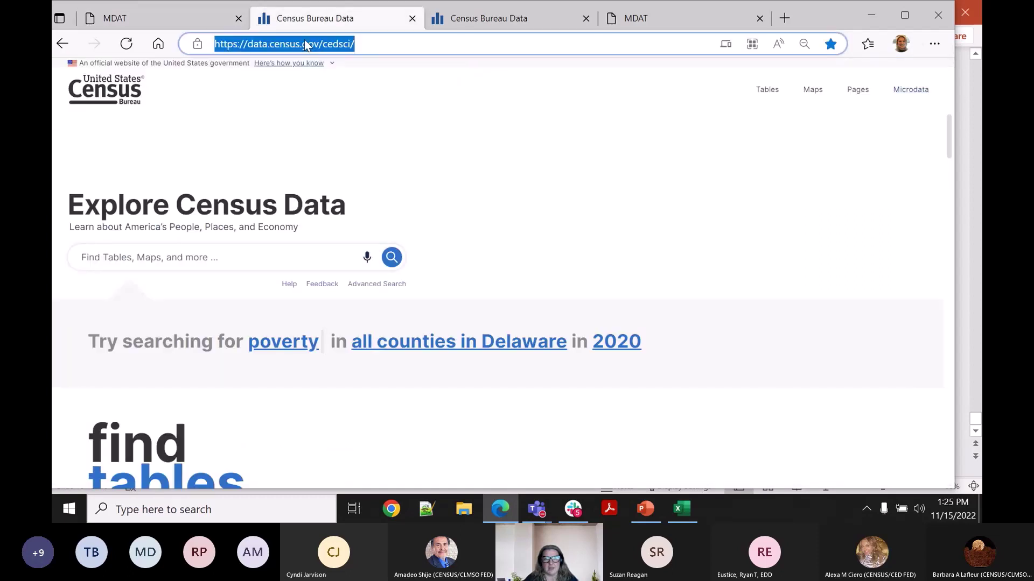
right_click(304, 43)
left_click(362, 226)
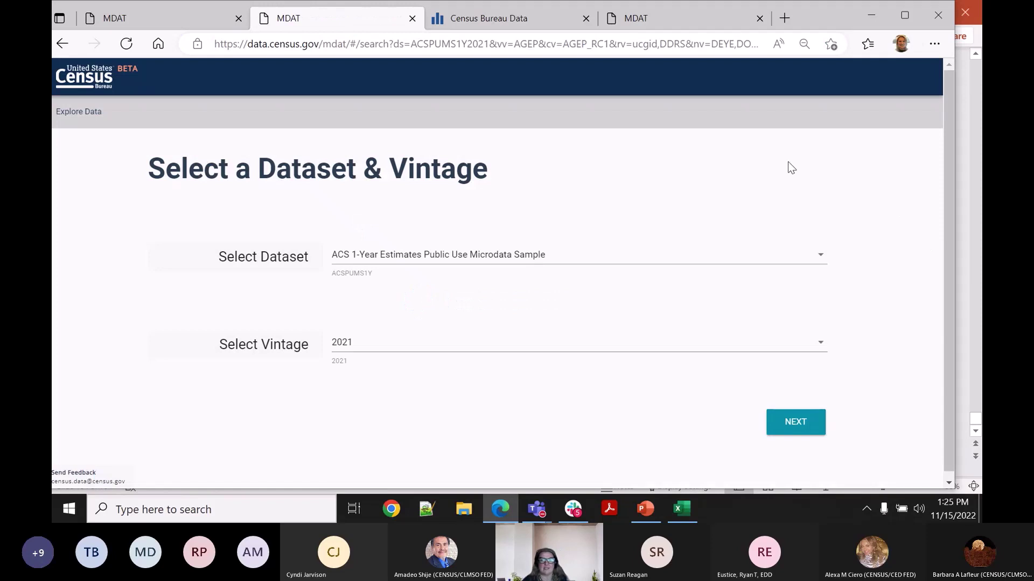
left_click(806, 425)
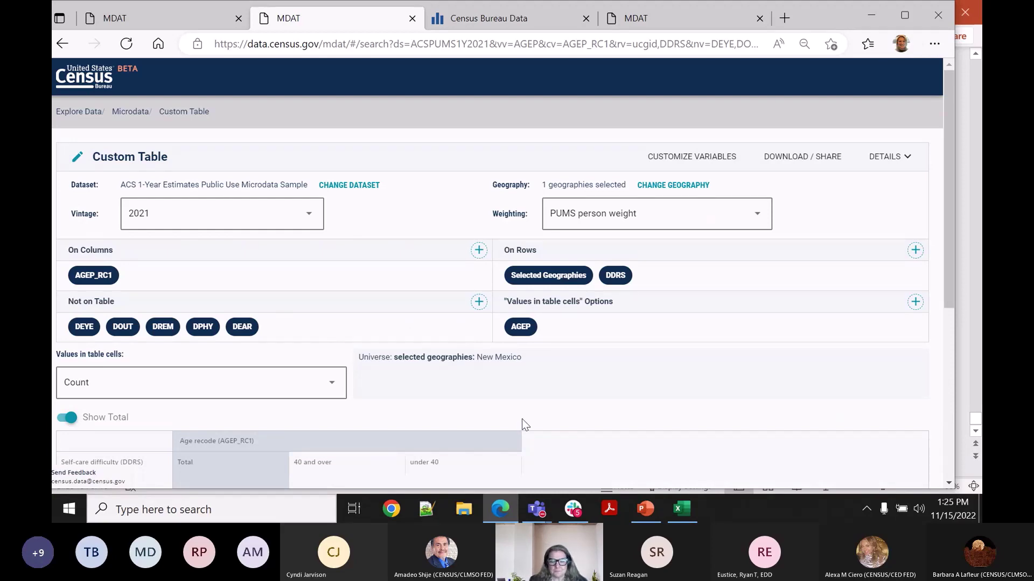
Bring up the NM SDC Affiliate Meeting in Teams, minimize it, and switch to the "Stay Connected" slide in PowerPoint
mouse_move(542, 512)
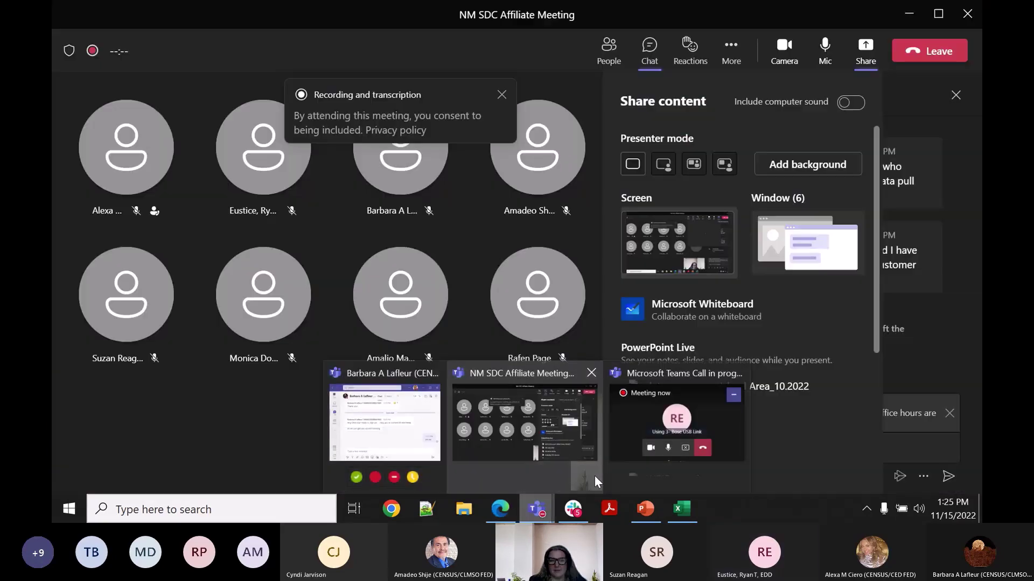
left_click(595, 476)
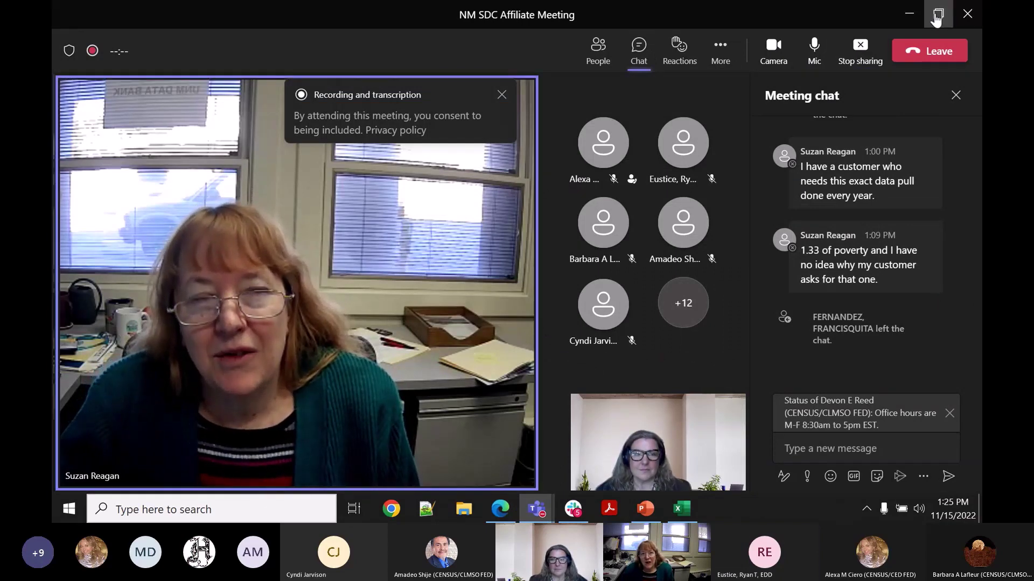
left_click(906, 16)
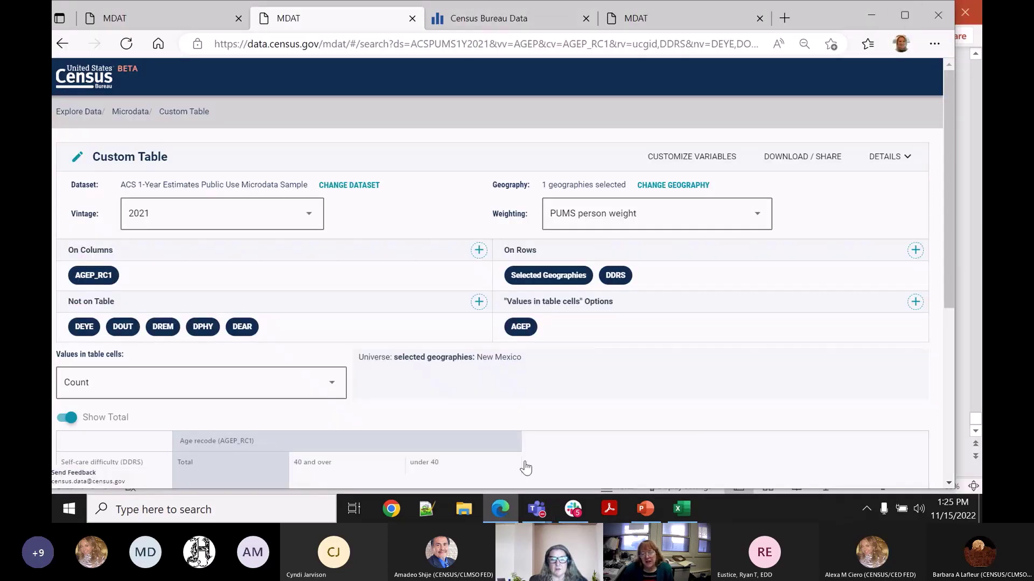
left_click(645, 509)
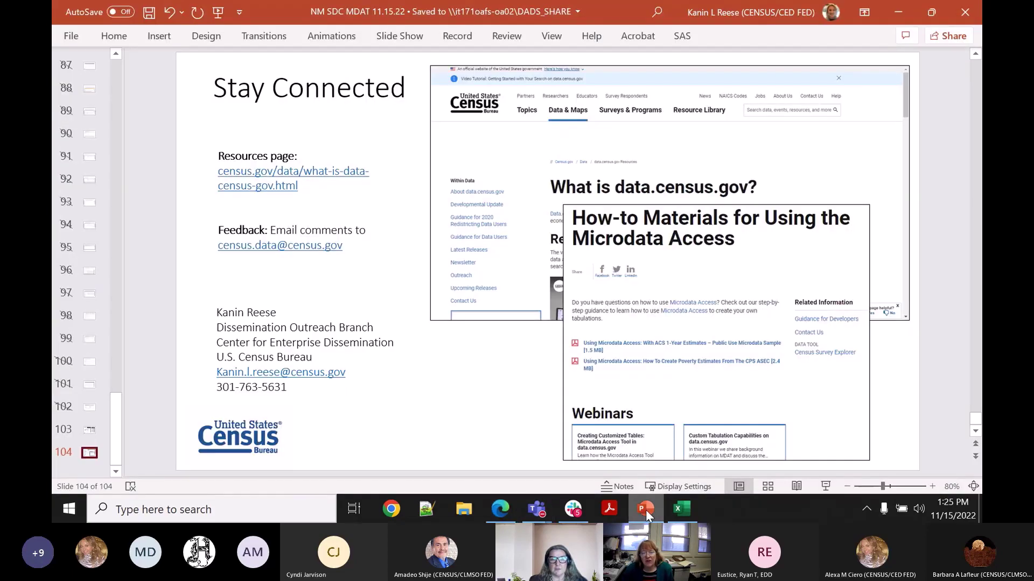